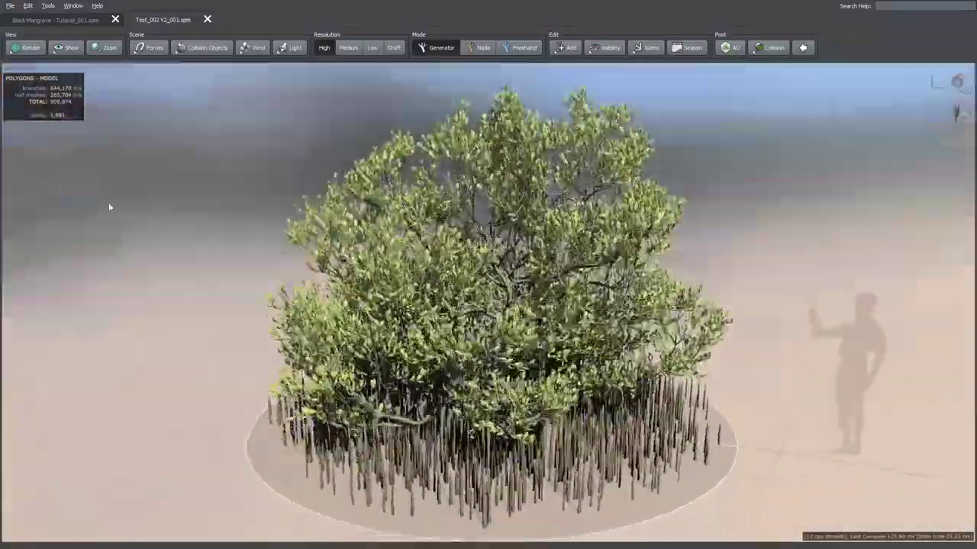
pyautogui.scroll(5, 611, 305)
pyautogui.moveTo(611, 305); pyautogui.dragTo(592, 289)
pyautogui.scroll(-8, 310, 213)
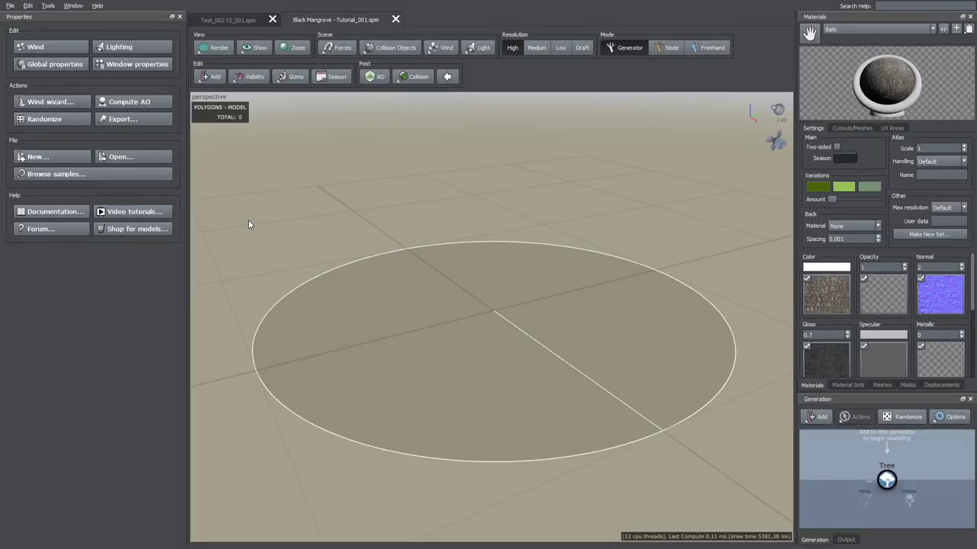
# Apply a lighting preset with a warm, sandy backdrop to the empty mangrove scene.
pyautogui.moveTo(258, 226); pyautogui.dragTo(272, 214)
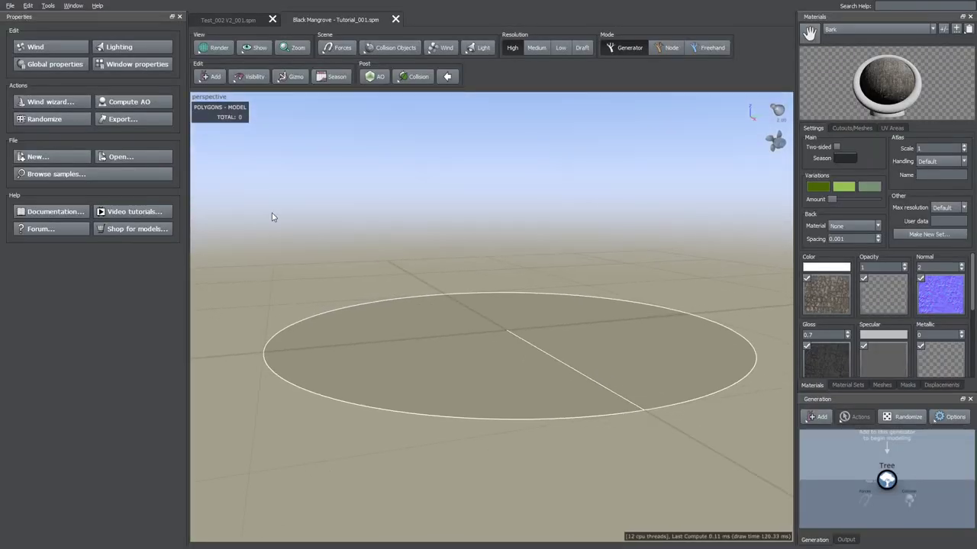
pyautogui.click(471, 50)
pyautogui.moveTo(477, 71)
pyautogui.click(571, 157)
pyautogui.moveTo(539, 181)
pyautogui.mouseDown()
pyautogui.moveTo(384, 173)
pyautogui.moveTo(537, 186)
pyautogui.moveTo(536, 195)
pyautogui.mouseUp()
pyautogui.moveTo(536, 195); pyautogui.dragTo(543, 191, button='middle')
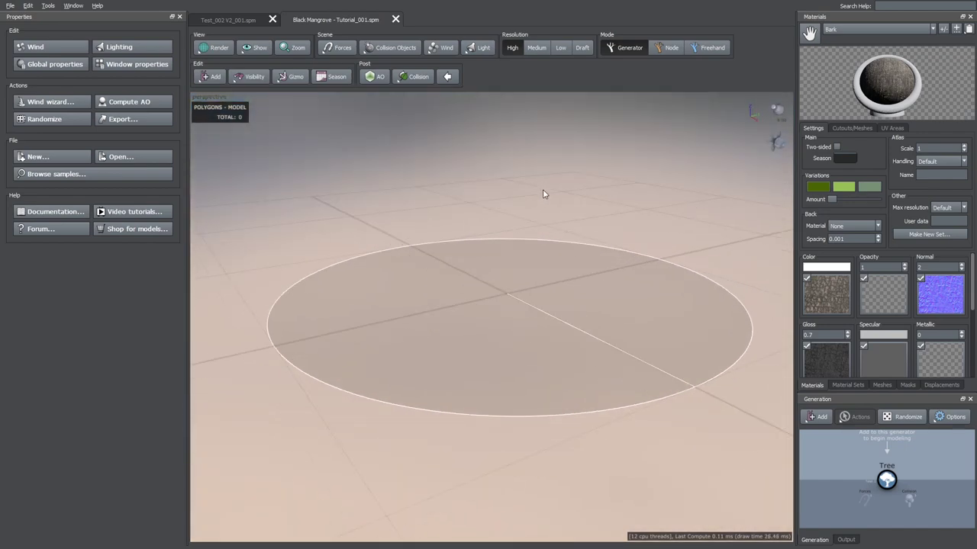
# Add a default trunk generator to the base Tree generator.
pyautogui.rightClick(466, 264)
pyautogui.moveTo(534, 269)
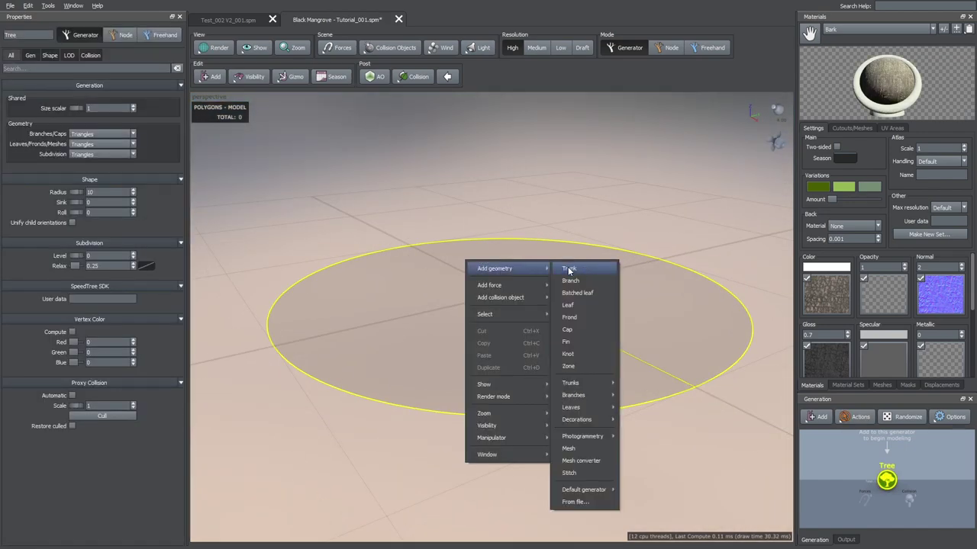
pyautogui.click(568, 269)
pyautogui.moveTo(560, 259)
pyautogui.mouseDown()
pyautogui.moveTo(550, 227)
pyautogui.moveTo(545, 269)
pyautogui.mouseUp()
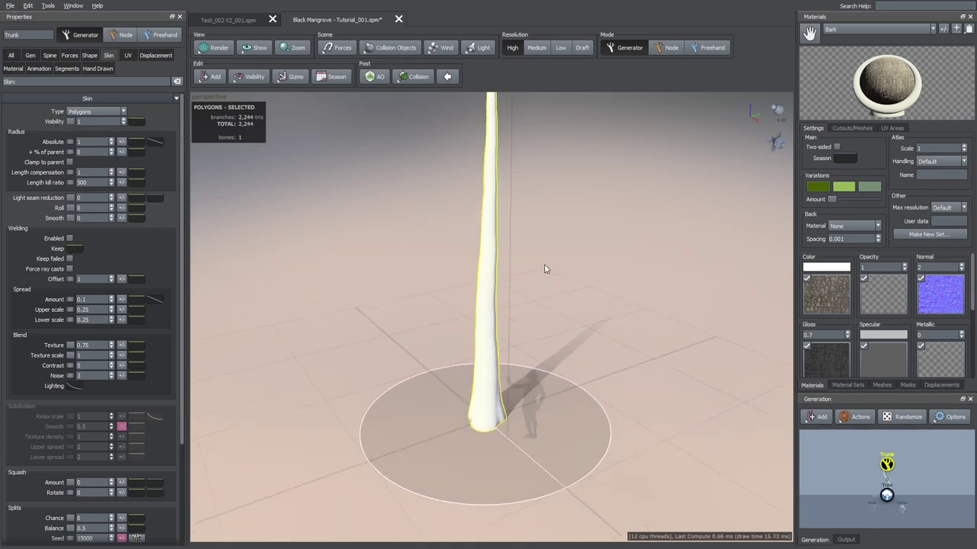
pyautogui.moveTo(545, 268); pyautogui.dragTo(545, 279, button='middle')
pyautogui.moveTo(545, 279); pyautogui.dragTo(556, 263)
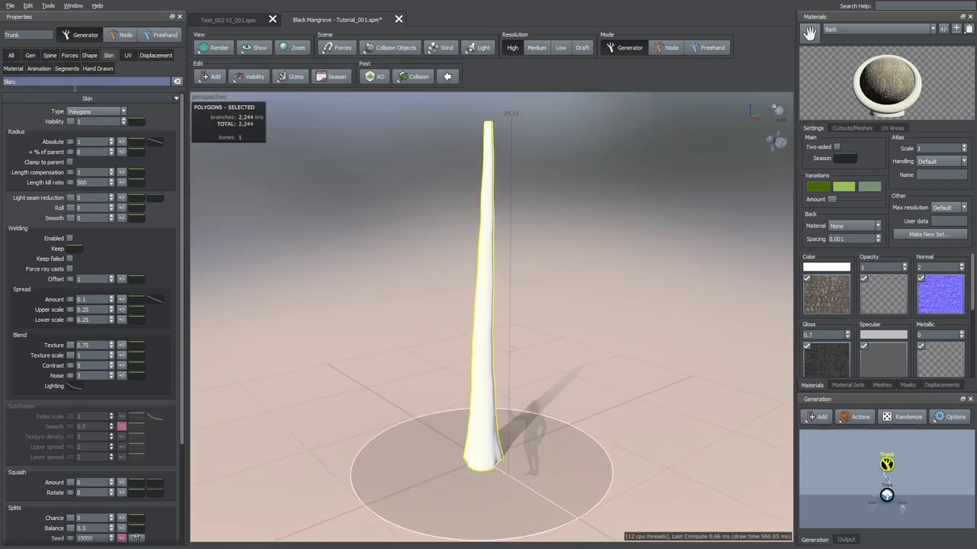
pyautogui.click(48, 56)
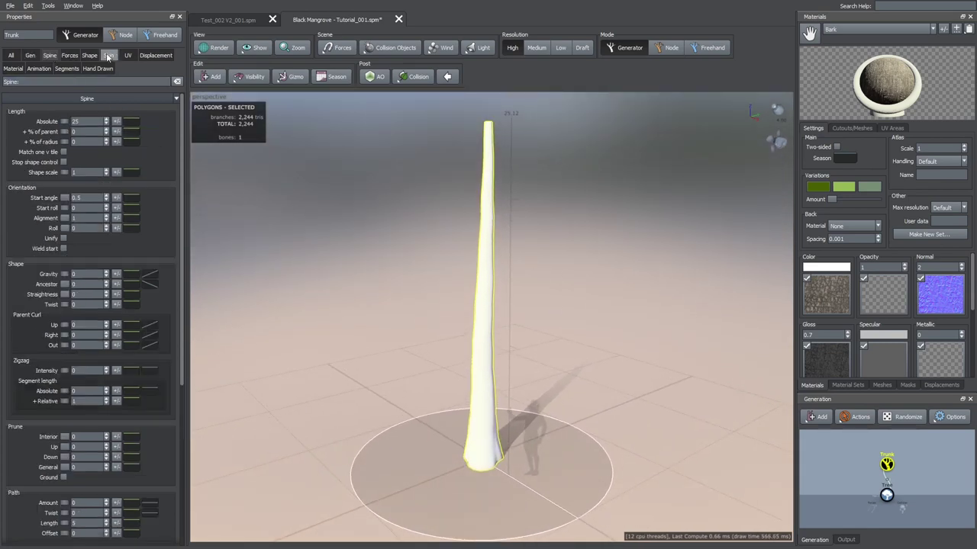
pyautogui.click(109, 56)
pyautogui.click(144, 54)
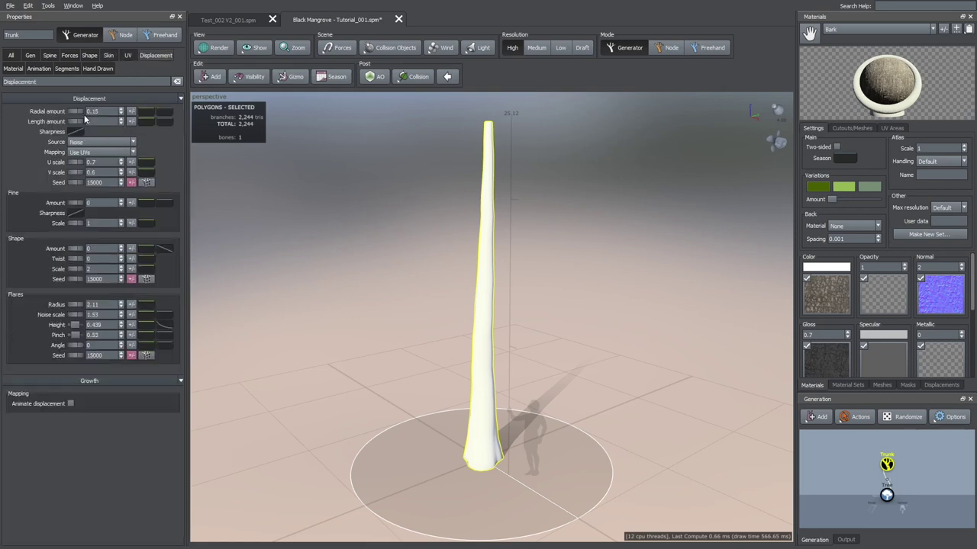
pyautogui.click(30, 55)
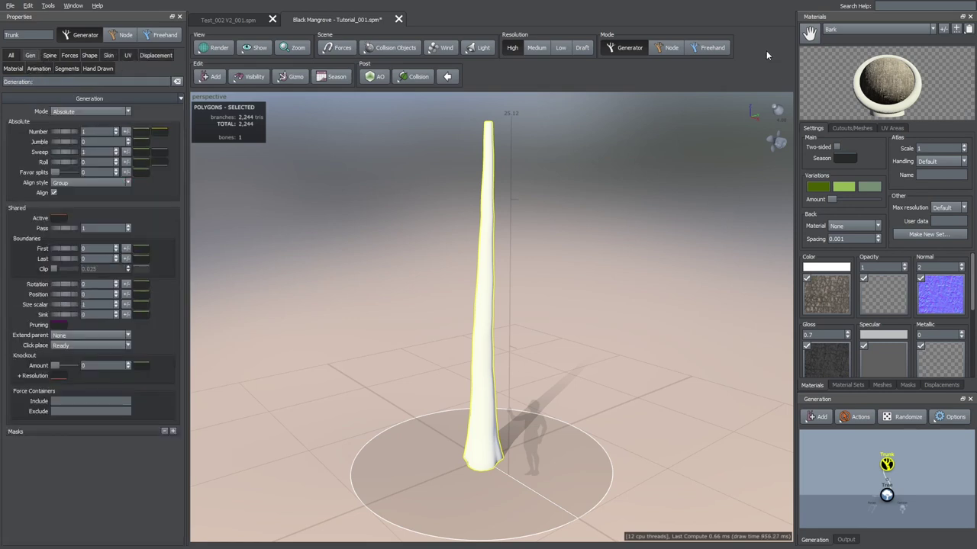
# Apply the Bark material to the trunk.
pyautogui.moveTo(484, 239); pyautogui.dragTo(482, 237)
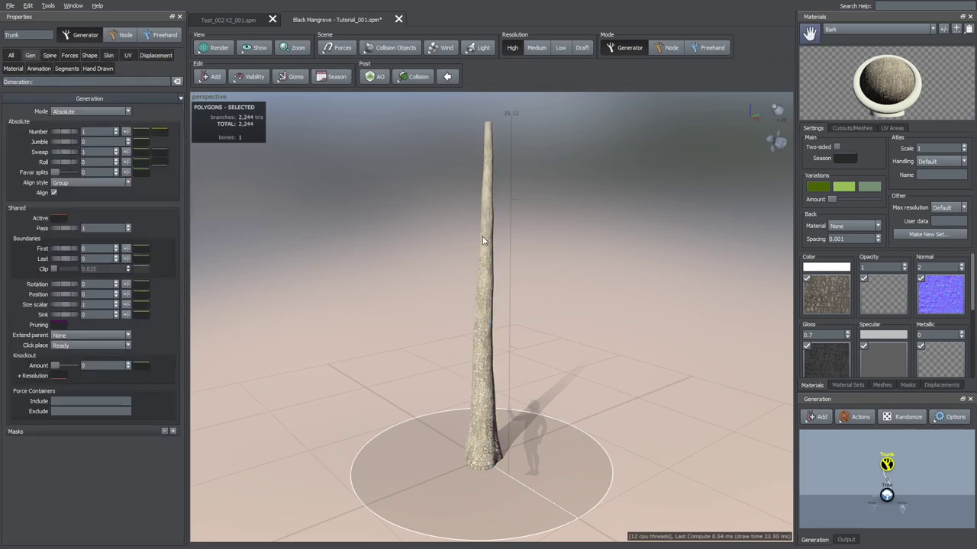
pyautogui.moveTo(493, 281); pyautogui.dragTo(517, 286)
pyautogui.scroll(3, 524, 267)
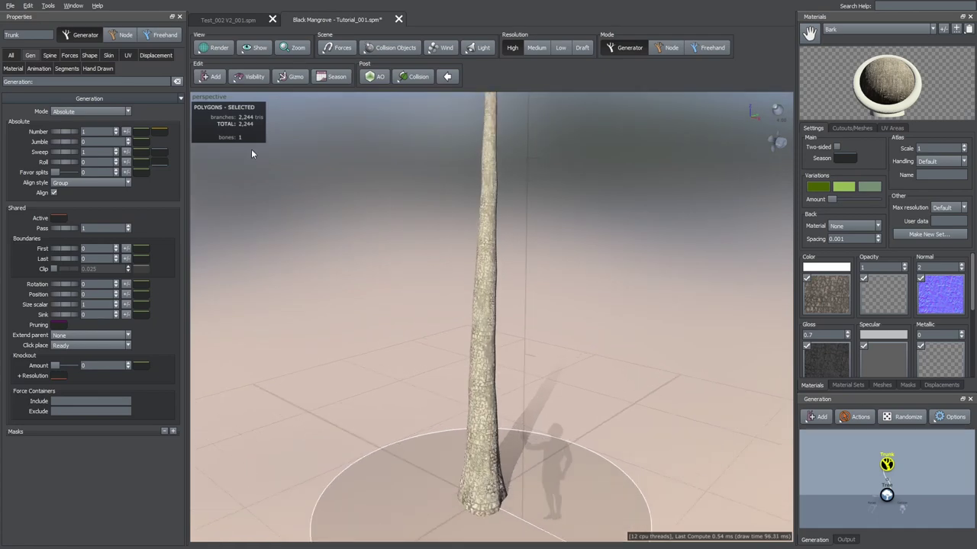
# Set the trunk's absolute spine length to 8.
pyautogui.click(50, 55)
pyautogui.doubleClick(95, 121)
pyautogui.write('8')
pyautogui.press('Return')
pyautogui.moveTo(545, 507); pyautogui.dragTo(537, 398, button='middle')
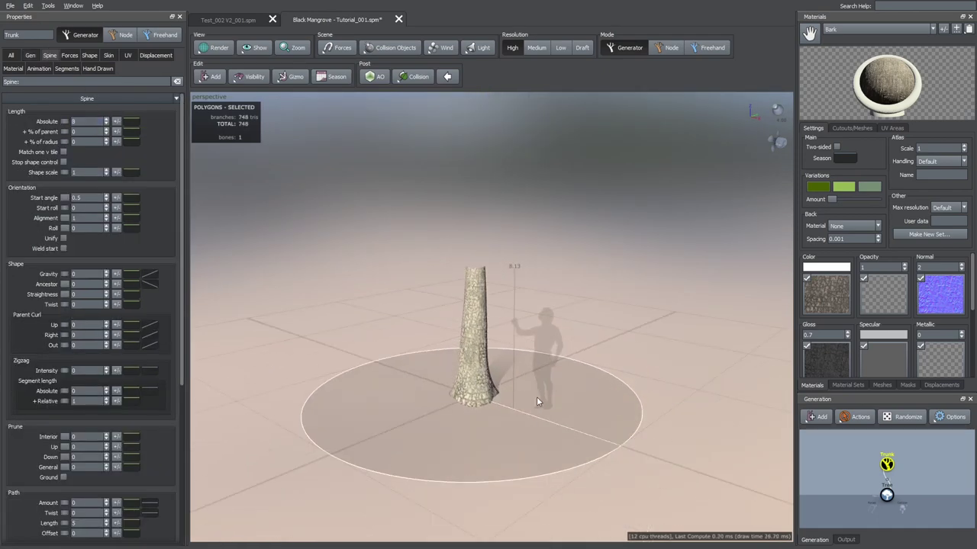
pyautogui.scroll(3, 537, 399)
pyautogui.moveTo(537, 398); pyautogui.dragTo(507, 374)
# Set the trunk's absolute skin radius to 0.4.
pyautogui.click(111, 54)
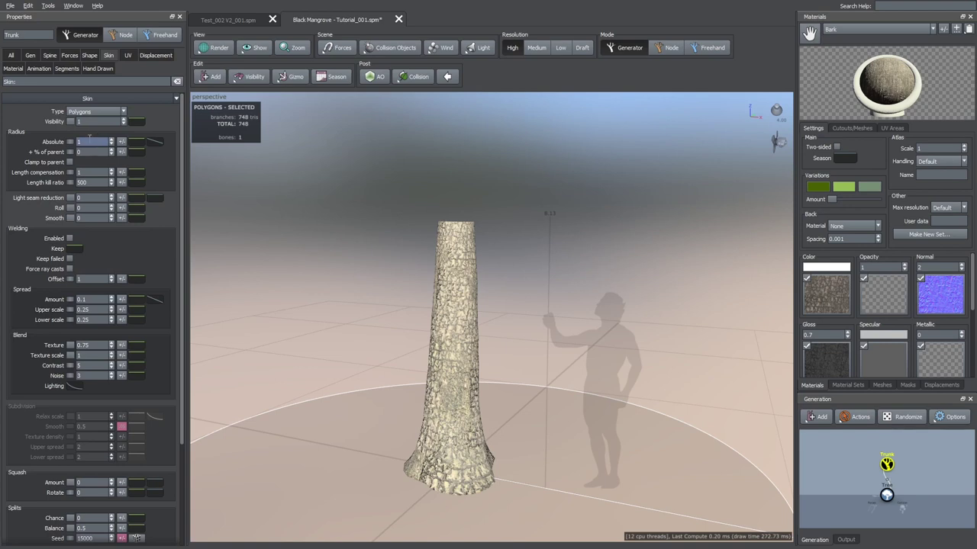
pyautogui.click(90, 139)
pyautogui.write('.4')
pyautogui.press('Return')
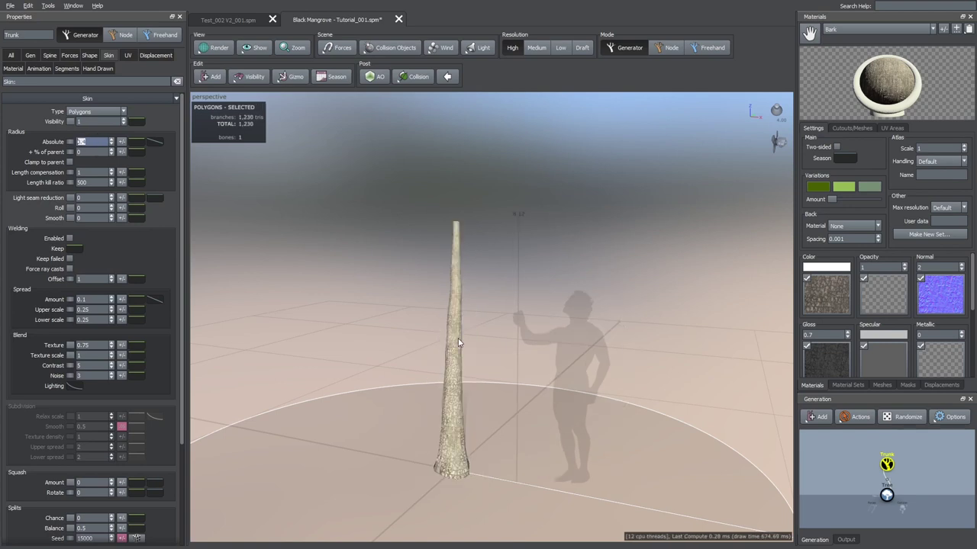
pyautogui.scroll(3, 458, 342)
pyautogui.moveTo(459, 341); pyautogui.dragTo(463, 305, button='middle')
# Try a late noise amount of 5 on the trunk's spine and settle on 1.
pyautogui.click(48, 55)
pyautogui.scroll(-5, 57, 406)
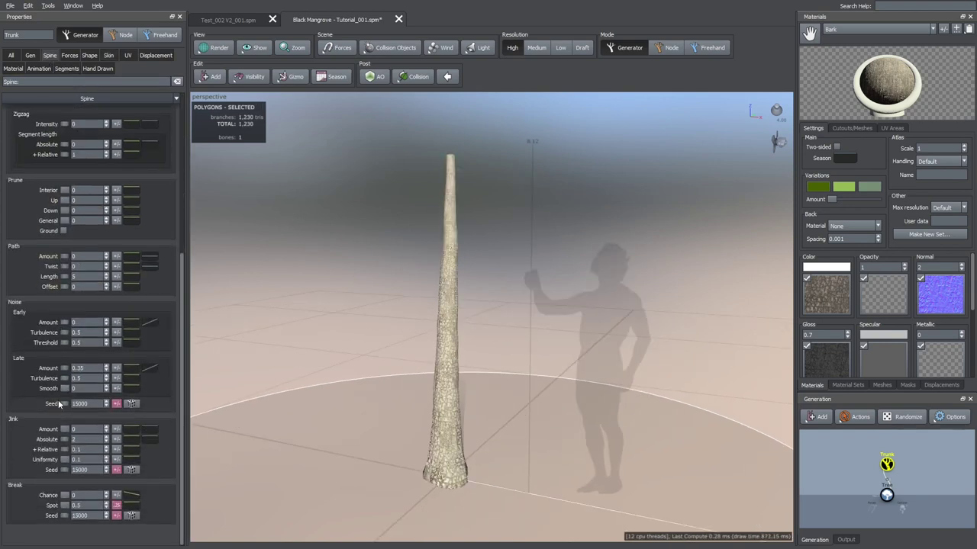
pyautogui.click(83, 368)
pyautogui.write('5')
pyautogui.press('Return')
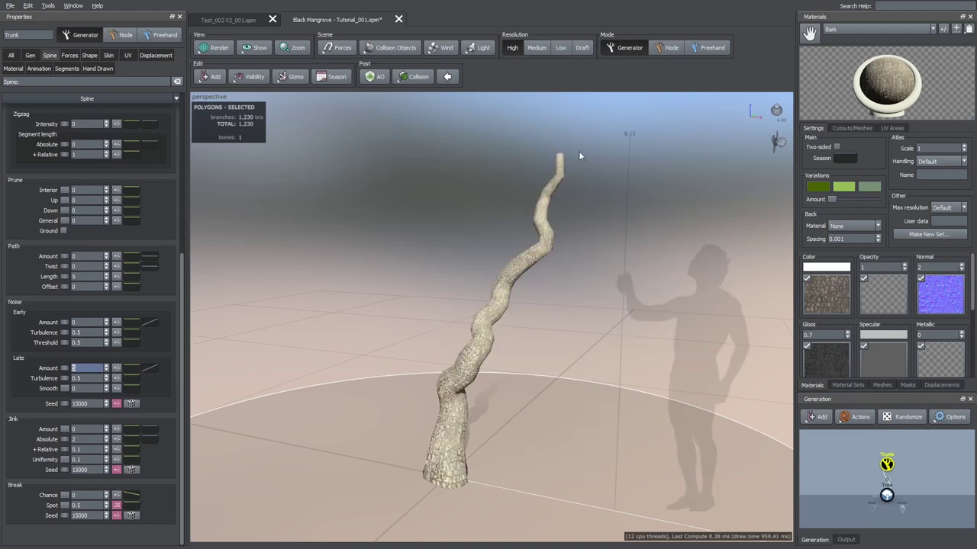
pyautogui.doubleClick(88, 369)
pyautogui.write('1')
pyautogui.press('Return')
pyautogui.moveTo(572, 355)
pyautogui.mouseDown()
pyautogui.moveTo(530, 353)
pyautogui.moveTo(577, 361)
pyautogui.mouseUp()
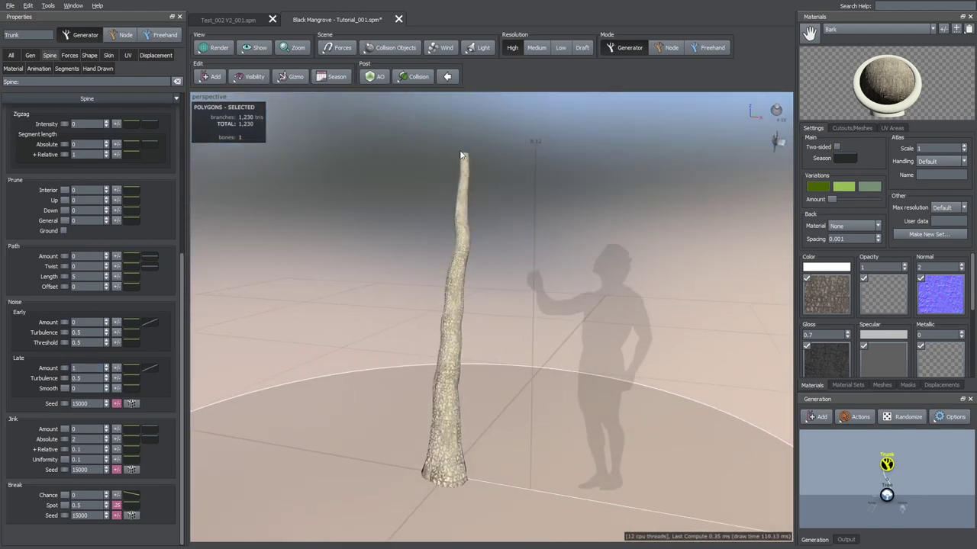
# Set the trunk's skin split chance to 1 and inspect the split at its tip.
pyautogui.click(109, 55)
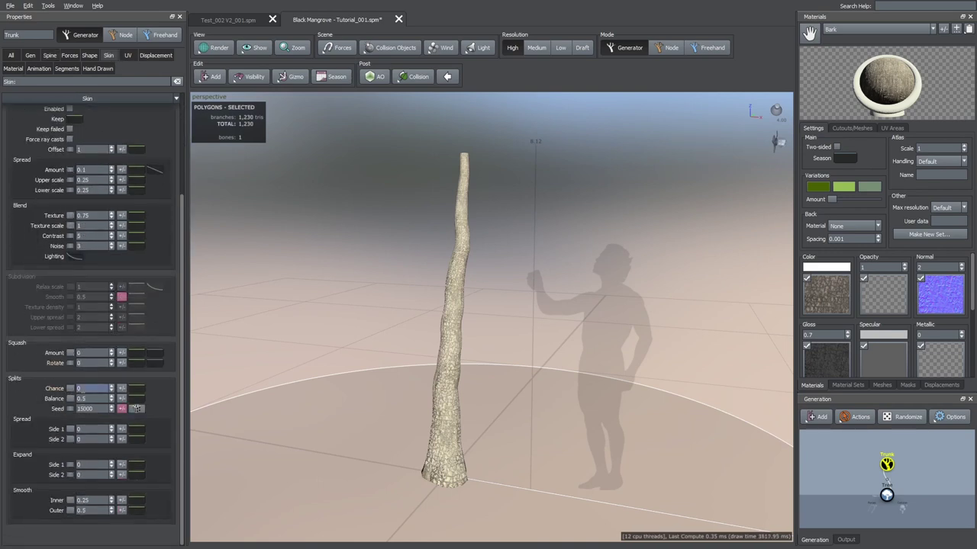
pyautogui.press('Return')
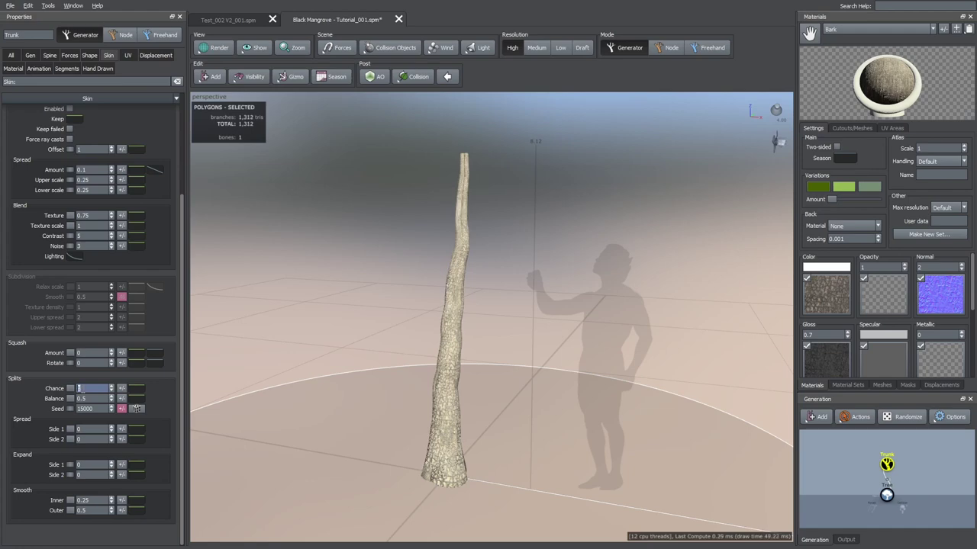
pyautogui.moveTo(467, 173); pyautogui.dragTo(472, 218, button='middle')
pyautogui.scroll(5, 469, 267)
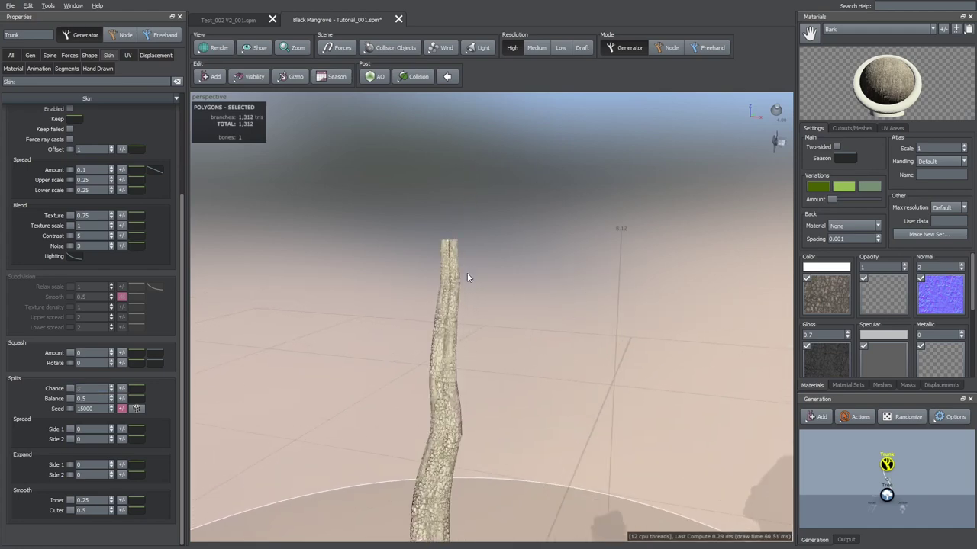
pyautogui.moveTo(467, 273); pyautogui.dragTo(439, 296)
pyautogui.scroll(3, 439, 296)
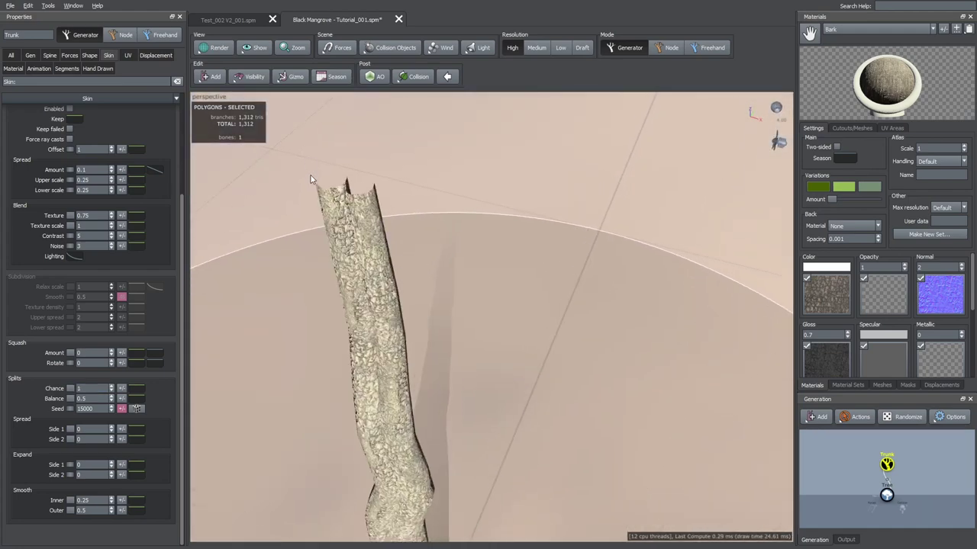
pyautogui.scroll(-6, 429, 307)
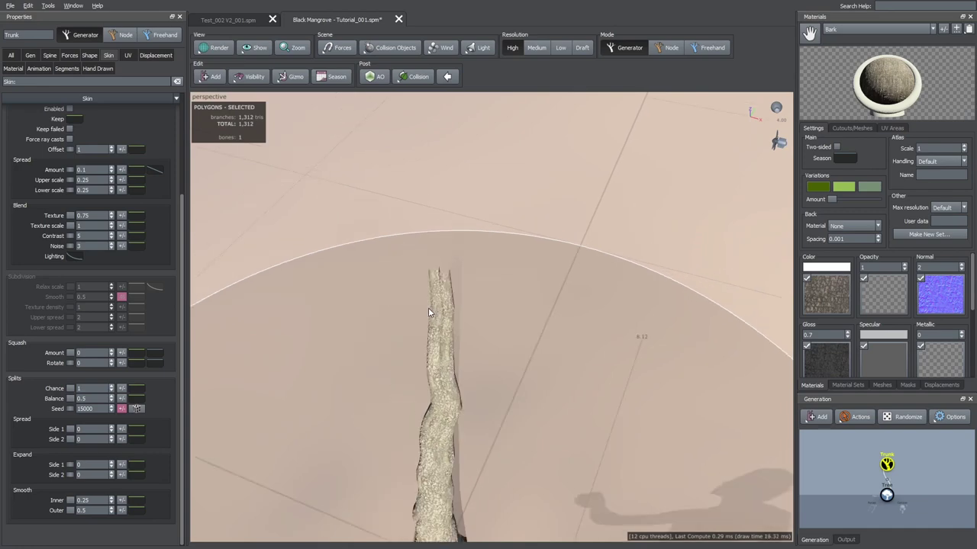
# Add an Extension branch generator to the trunk so branches continue from its split end.
pyautogui.moveTo(429, 308); pyautogui.dragTo(454, 296, button='middle')
pyautogui.moveTo(455, 296); pyautogui.dragTo(446, 245)
pyautogui.moveTo(470, 267); pyautogui.dragTo(461, 240, button='middle')
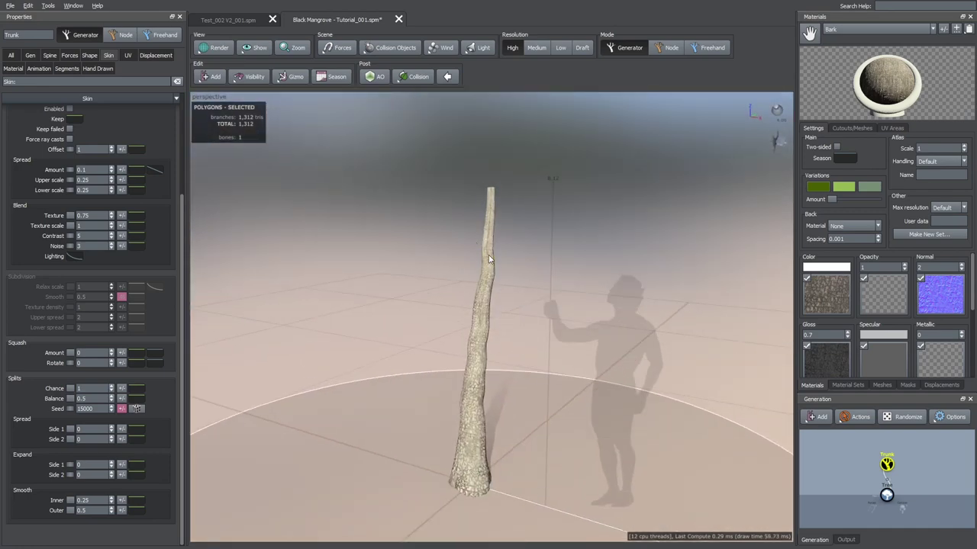
pyautogui.rightClick(489, 260)
pyautogui.moveTo(500, 264)
pyautogui.moveTo(624, 388)
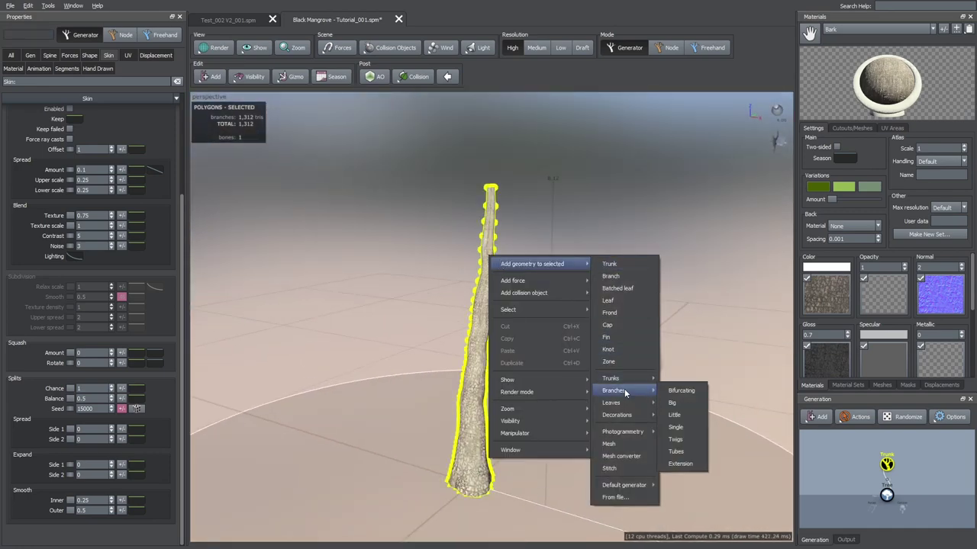
pyautogui.click(672, 463)
pyautogui.moveTo(529, 275); pyautogui.dragTo(541, 303, button='middle')
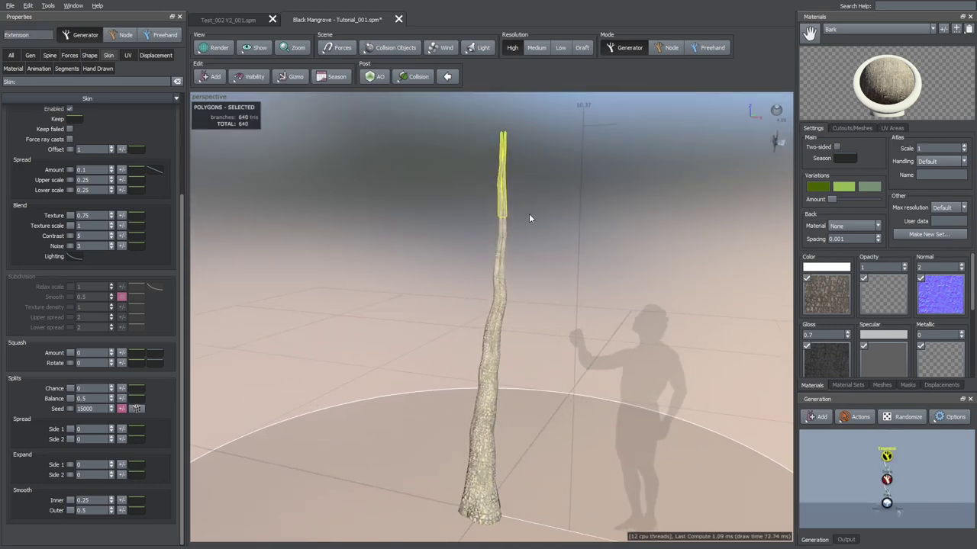
pyautogui.moveTo(499, 173); pyautogui.dragTo(479, 311, button='middle')
pyautogui.scroll(6, 513, 196)
pyautogui.scroll(-5, 464, 340)
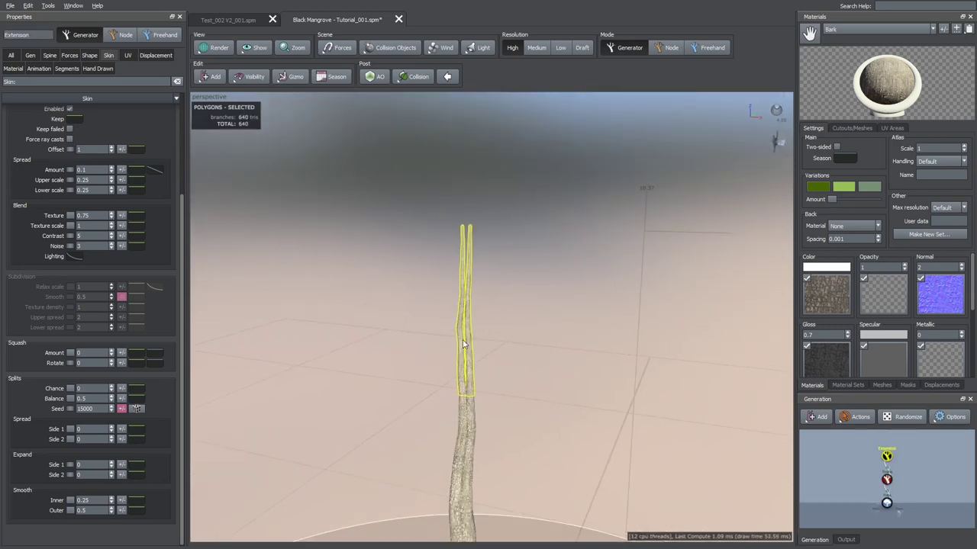
pyautogui.moveTo(463, 343); pyautogui.dragTo(491, 283, button='middle')
# Select the trunk and set its absolute spine length to 1.
pyautogui.click(492, 283)
pyautogui.click(55, 53)
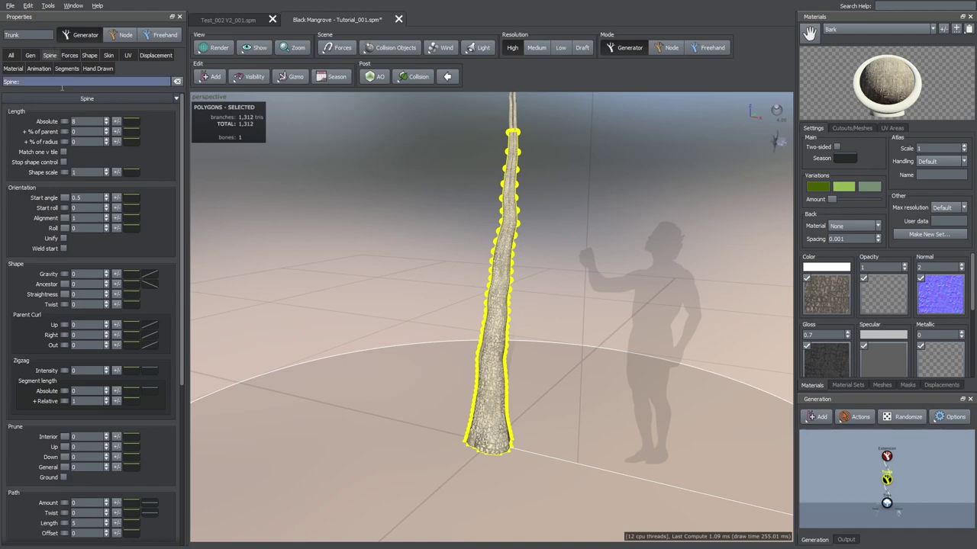
pyautogui.moveTo(100, 121); pyautogui.dragTo(74, 121)
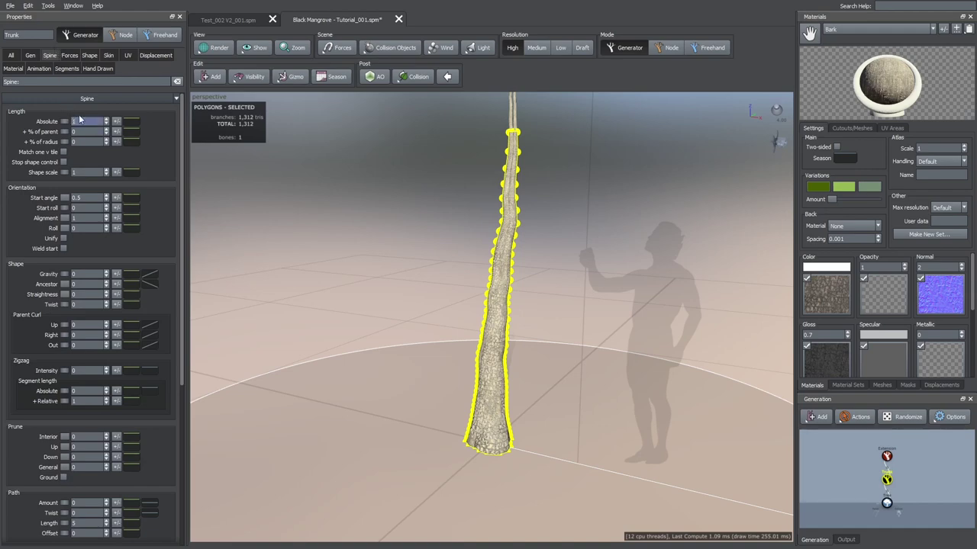
pyautogui.press('Return')
pyautogui.scroll(3, 441, 359)
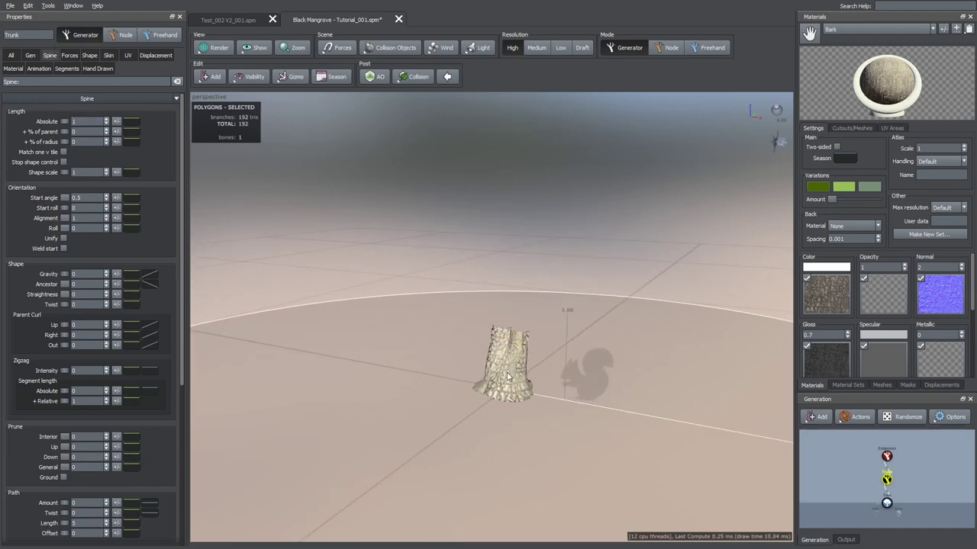
pyautogui.scroll(5, 507, 376)
pyautogui.moveTo(519, 353); pyautogui.dragTo(465, 376, button='middle')
pyautogui.moveTo(489, 355); pyautogui.dragTo(465, 385)
pyautogui.click(503, 309)
pyautogui.click(460, 384)
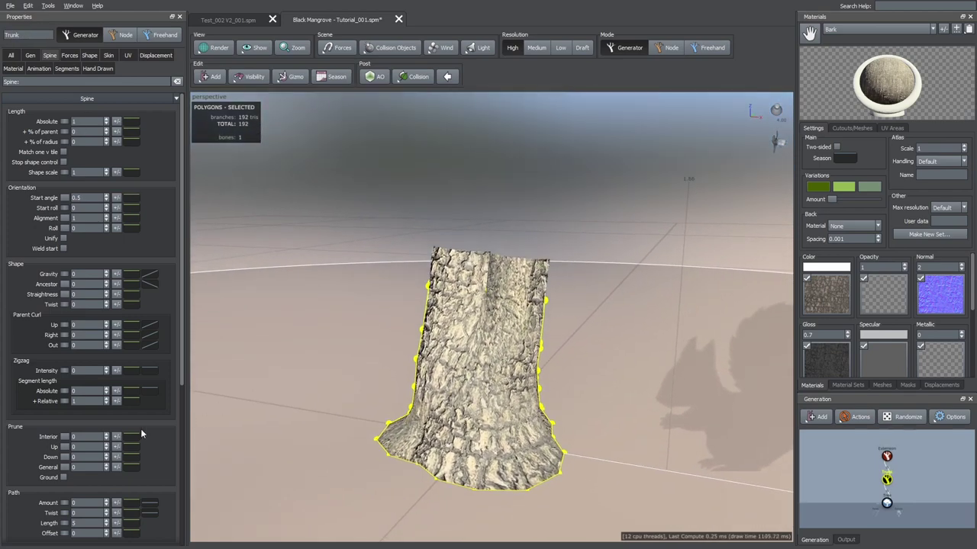
# Try an inner split smoothing of 0 on the trunk's skin and set it back to 0.25.
pyautogui.scroll(-5, 146, 441)
pyautogui.click(109, 56)
pyautogui.scroll(-3, 138, 360)
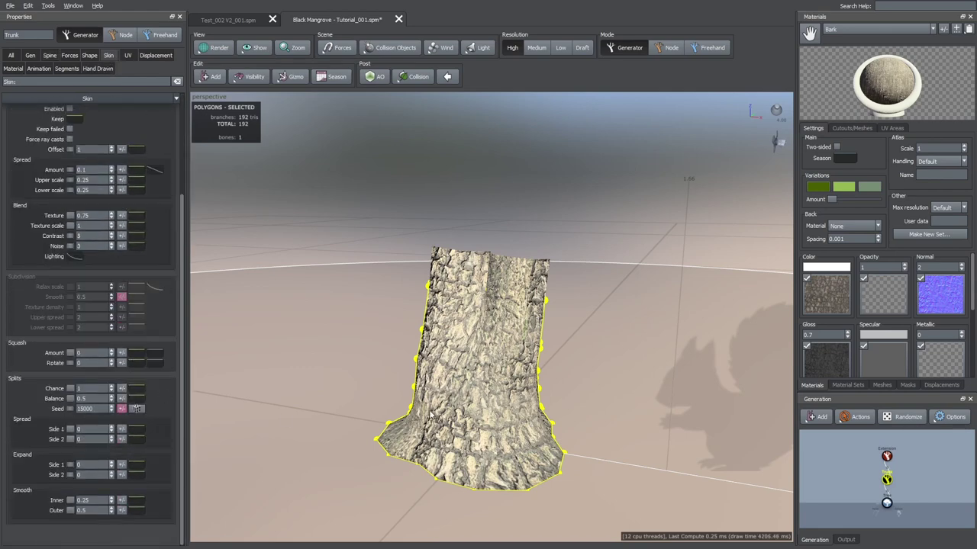
pyautogui.moveTo(433, 417); pyautogui.dragTo(416, 416)
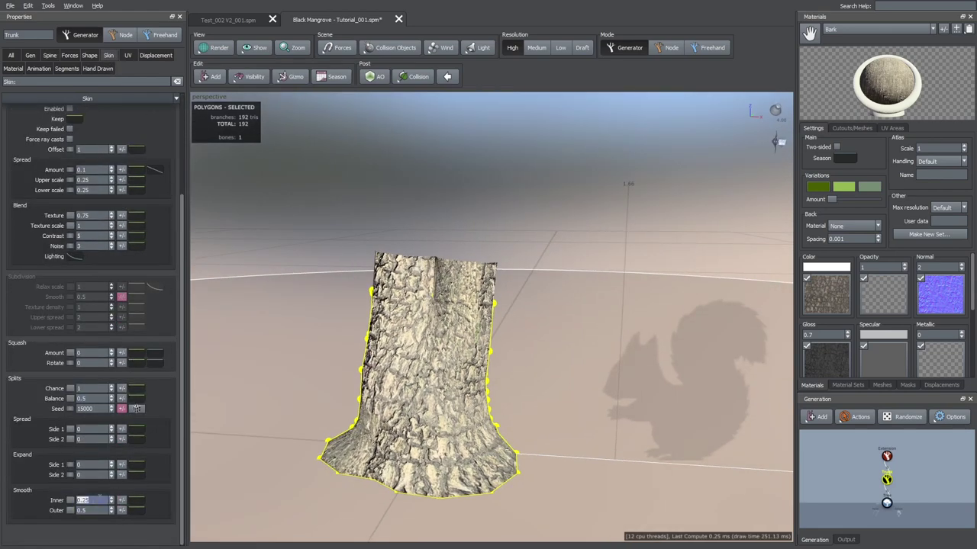
pyautogui.write('0')
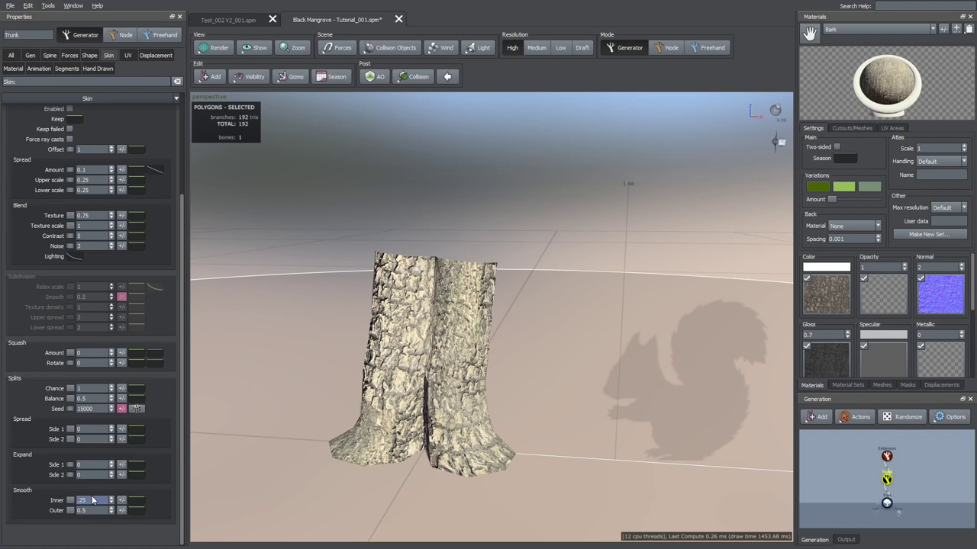
pyautogui.press('Return')
# Set the trunk's skin split smoothing to 0 inner and 1 outer, inspect the base, and select the extension branches.
pyautogui.doubleClick(93, 511)
pyautogui.press('Return')
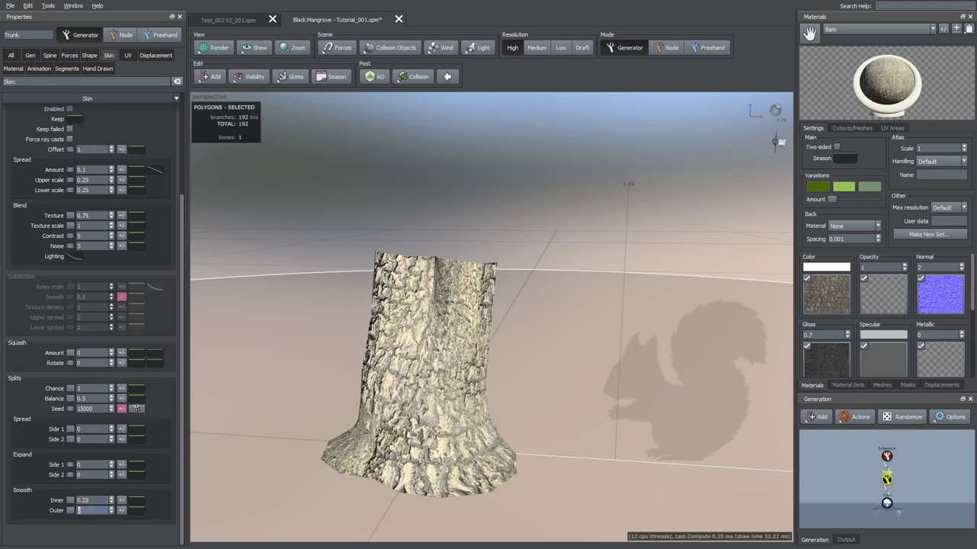
pyautogui.doubleClick(87, 500)
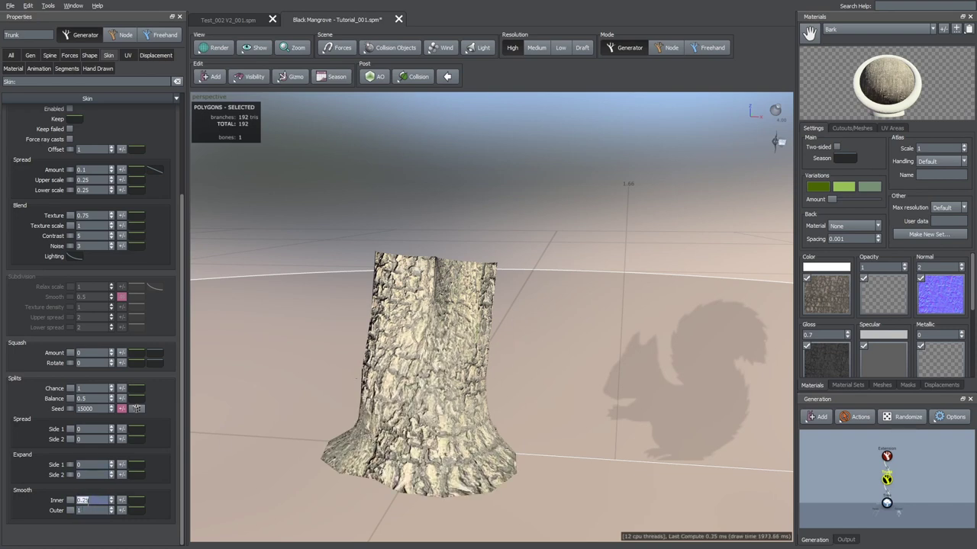
pyautogui.write('0')
pyautogui.press('Return')
pyautogui.moveTo(461, 461); pyautogui.dragTo(450, 439)
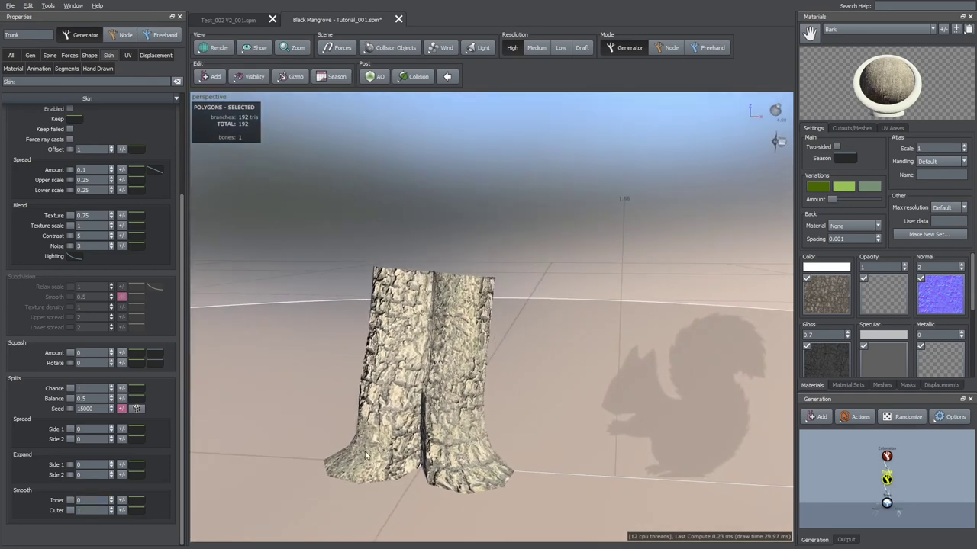
pyautogui.scroll(-3, 443, 412)
pyautogui.scroll(-1, 443, 411)
pyautogui.moveTo(439, 305); pyautogui.dragTo(461, 298)
pyautogui.scroll(3, 433, 288)
pyautogui.click(466, 290)
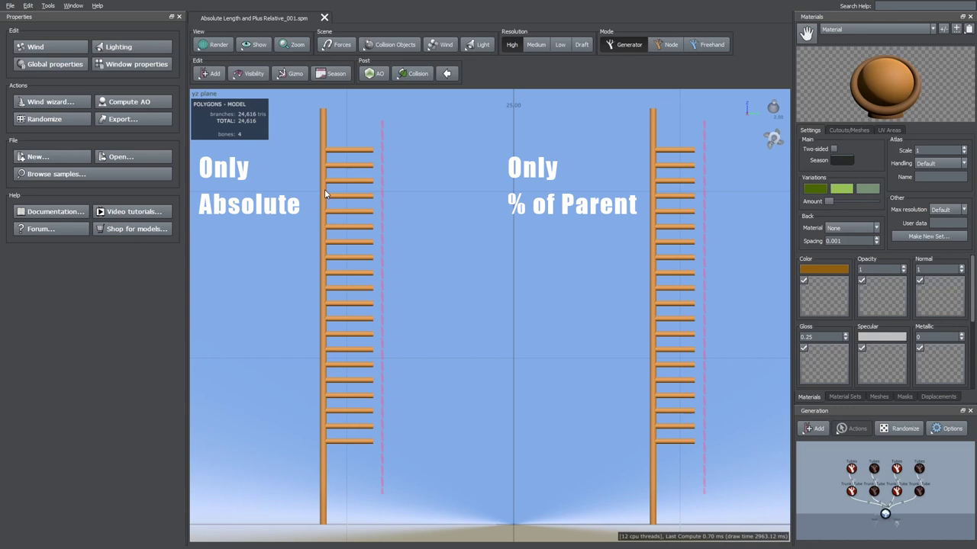
# In Absolute Length and Plus Relative_001.spm, try different absolute spine lengths on both demo trunks to compare how their child branches respond.
pyautogui.click(325, 194)
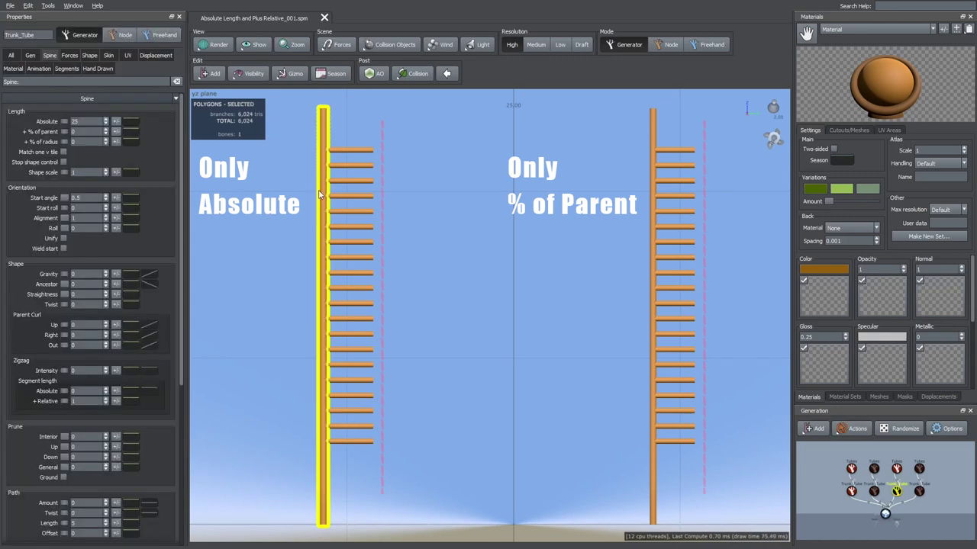
pyautogui.moveTo(105, 121); pyautogui.dragTo(105, 95)
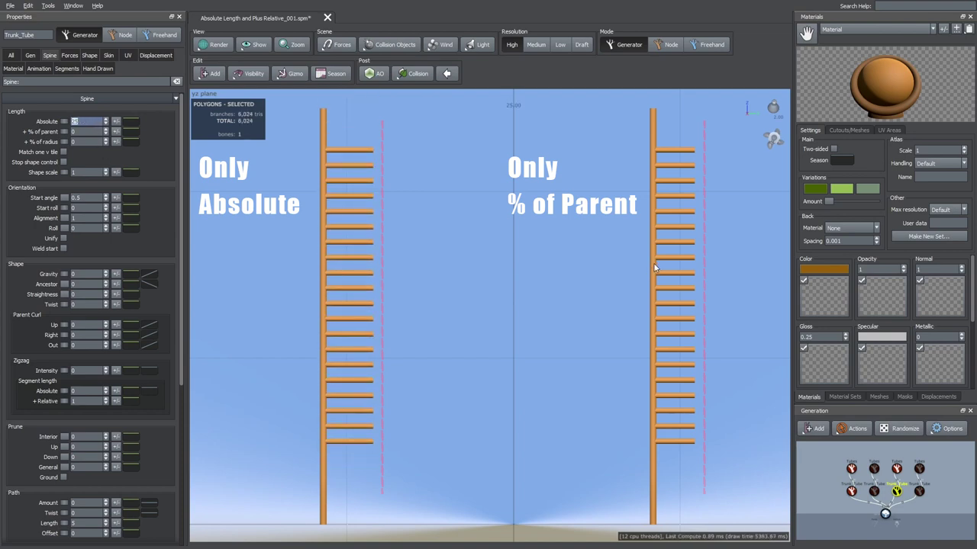
pyautogui.click(654, 267)
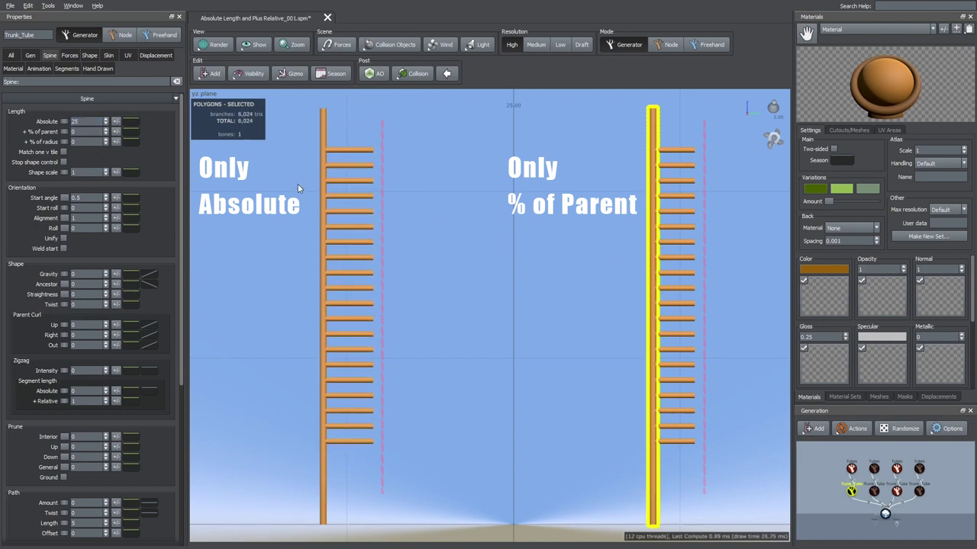
pyautogui.moveTo(106, 121)
pyautogui.mouseDown()
pyautogui.moveTo(106, 87)
pyautogui.moveTo(106, 131)
pyautogui.moveTo(106, 86)
pyautogui.moveTo(106, 140)
pyautogui.mouseUp()
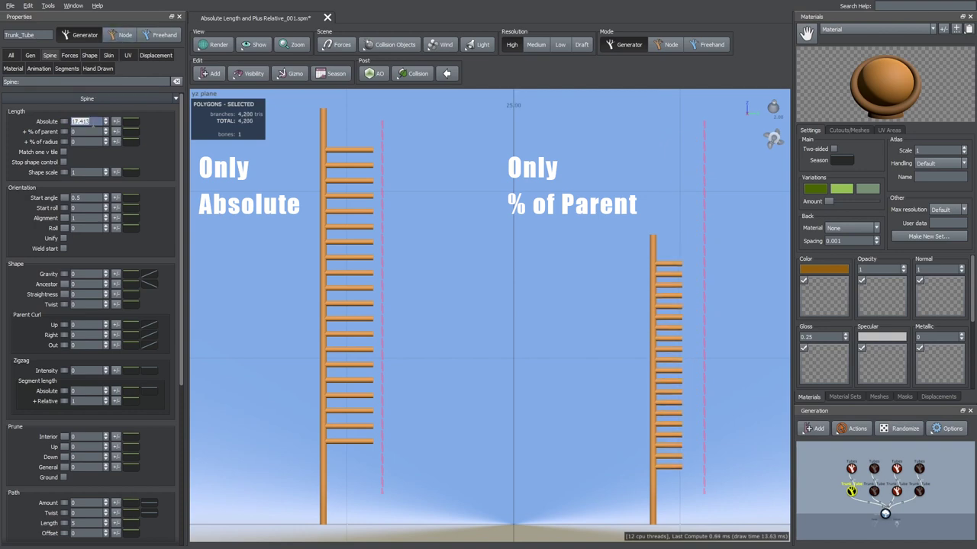
pyautogui.press('Return')
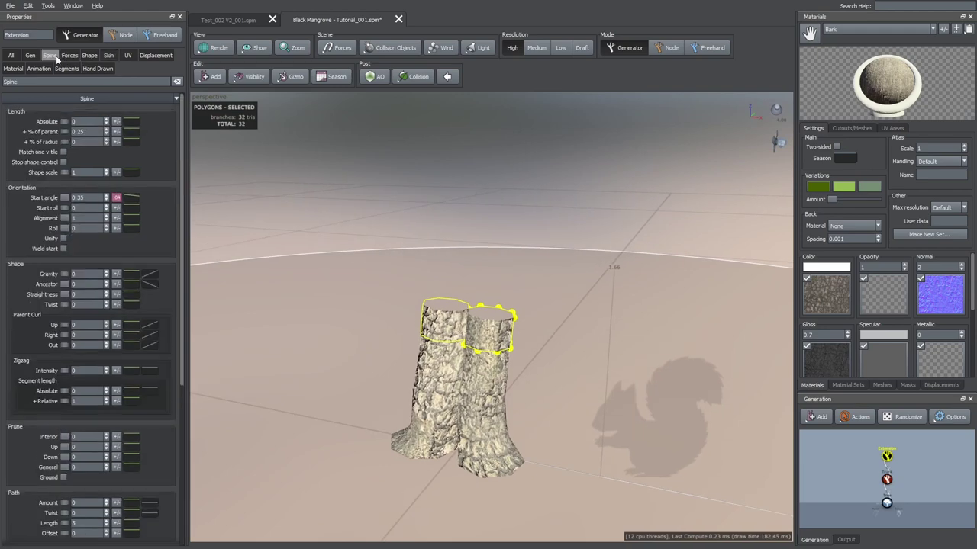
# In the Black Mangrove file, set the extension's spine length to 7 absolute plus 0.25 of parent.
pyautogui.moveTo(106, 132); pyautogui.dragTo(106, 124)
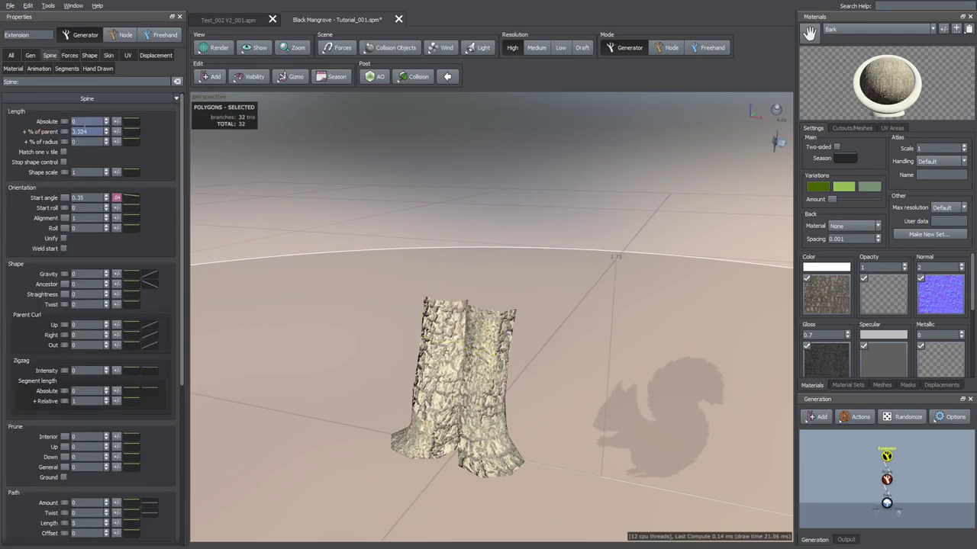
pyautogui.doubleClick(85, 122)
pyautogui.write('7')
pyautogui.press('Return')
pyautogui.moveTo(395, 240); pyautogui.dragTo(402, 298, button='right')
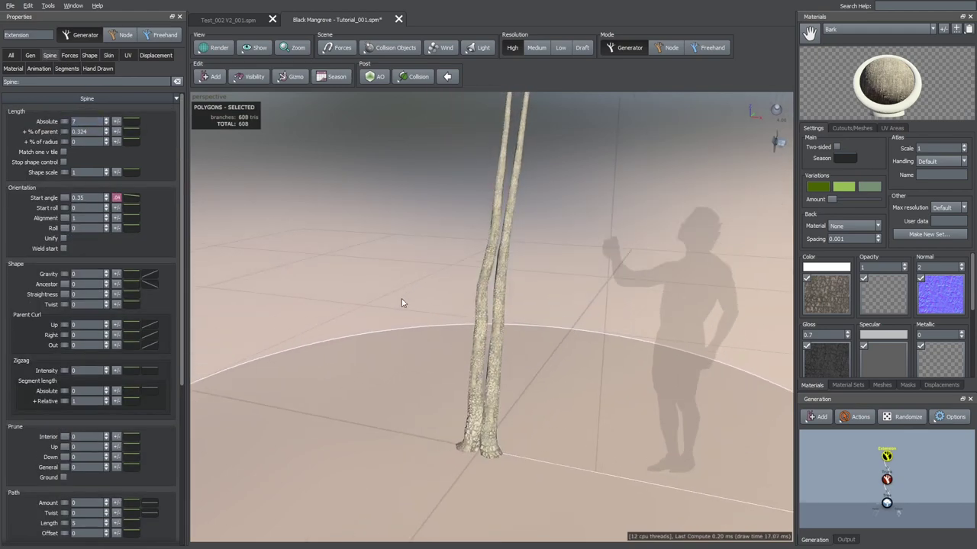
pyautogui.moveTo(401, 299); pyautogui.dragTo(404, 275)
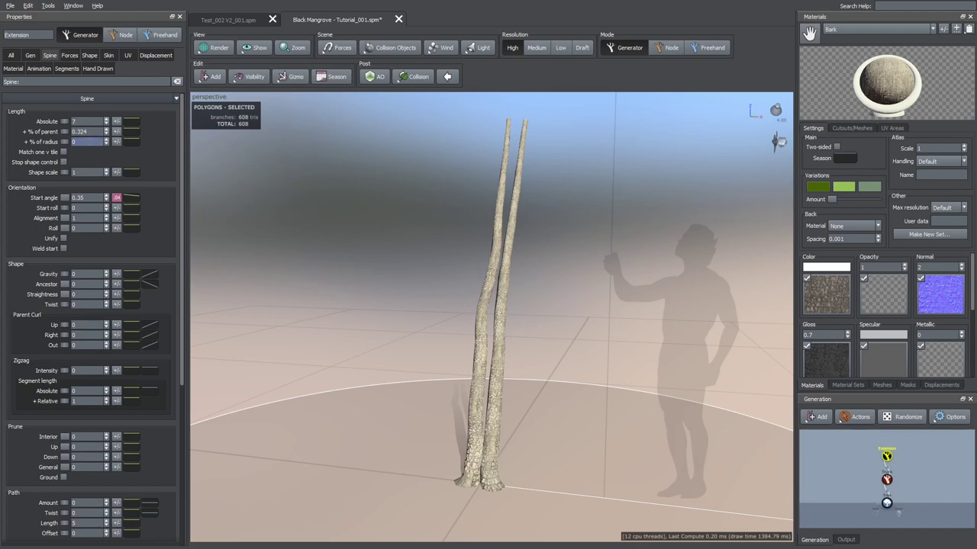
pyautogui.doubleClick(83, 132)
pyautogui.write('0.25')
pyautogui.press('Return')
pyautogui.moveTo(267, 153); pyautogui.dragTo(340, 178)
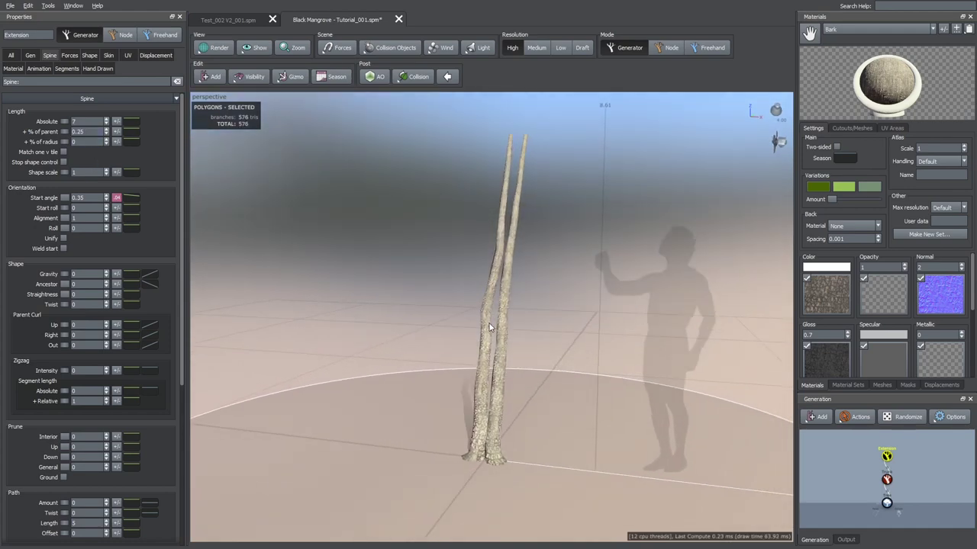
# Spread the trunk's skin splits apart with values of 0.75 for side 1 and 0.3 for side 2.
pyautogui.scroll(4, 479, 446)
pyautogui.click(479, 447)
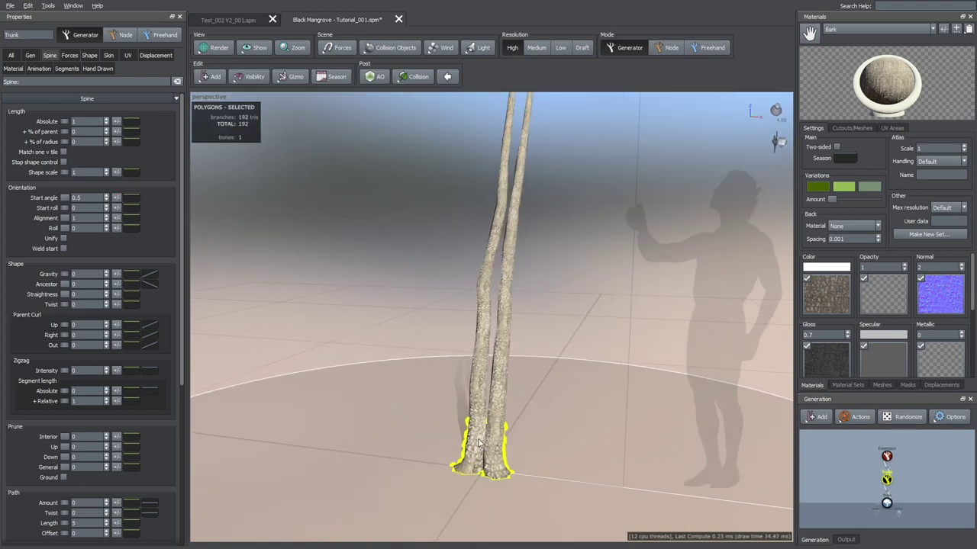
pyautogui.click(108, 56)
pyautogui.scroll(-3, 134, 313)
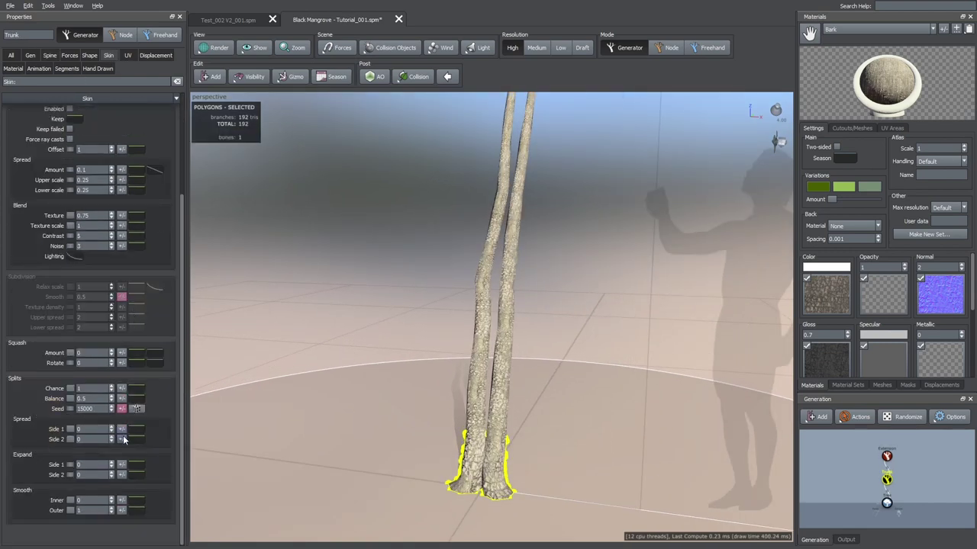
pyautogui.moveTo(111, 429); pyautogui.dragTo(227, 463)
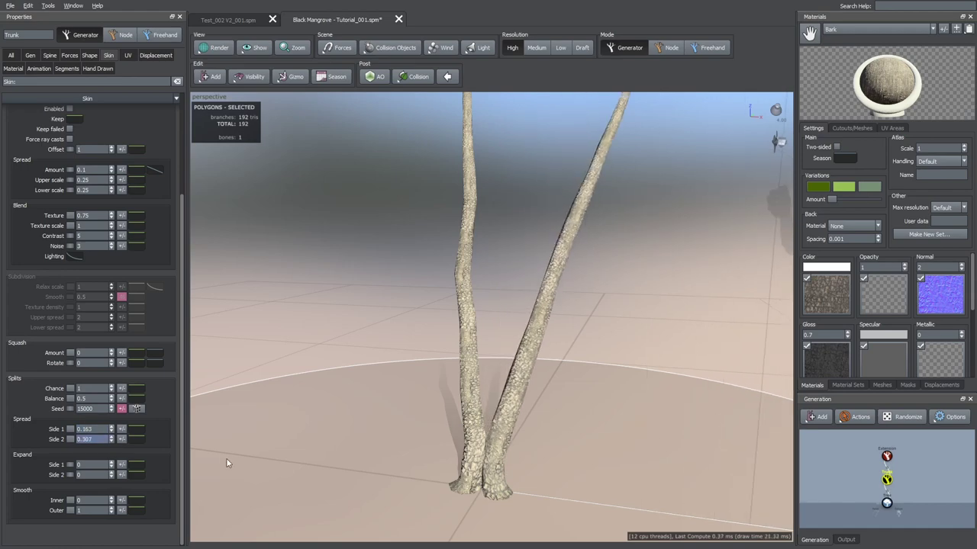
pyautogui.scroll(-4, 227, 463)
pyautogui.doubleClick(101, 430)
pyautogui.write('.75')
pyautogui.press('Tab')
pyautogui.write('.')
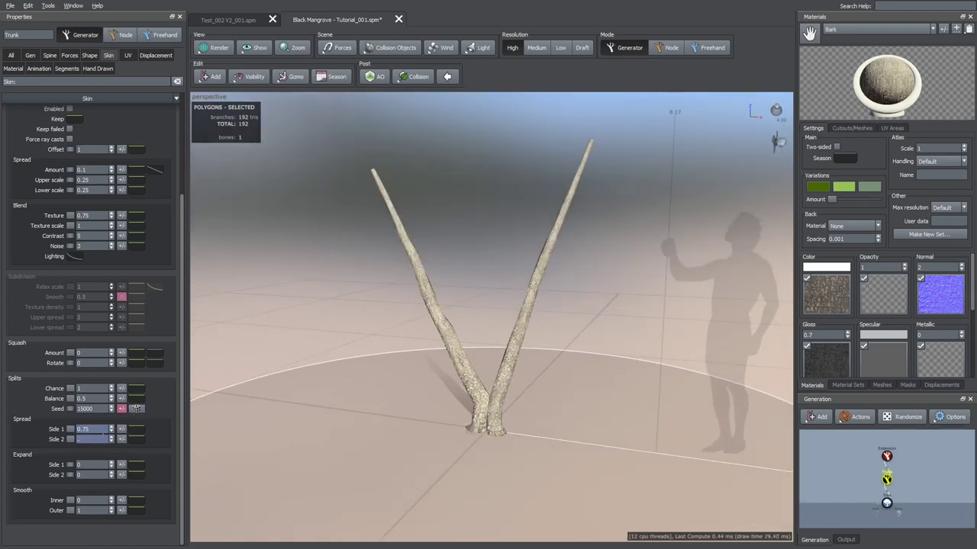
pyautogui.write('3')
pyautogui.press('Return')
pyautogui.moveTo(443, 446); pyautogui.dragTo(460, 435)
# Set the late noise amount of the extension's spine to 1.
pyautogui.click(518, 291)
pyautogui.moveTo(491, 329); pyautogui.dragTo(433, 346)
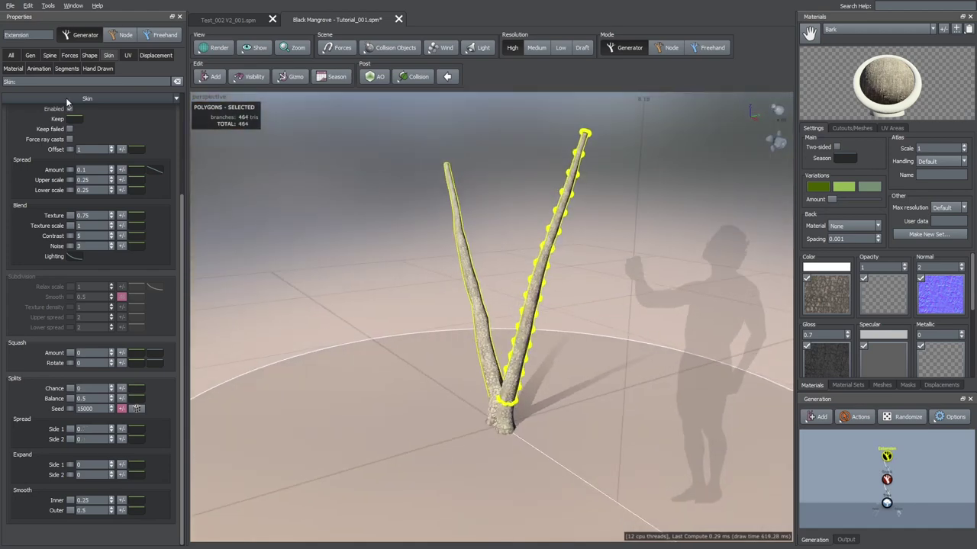
pyautogui.click(50, 56)
pyautogui.scroll(-5, 150, 315)
pyautogui.doubleClick(87, 367)
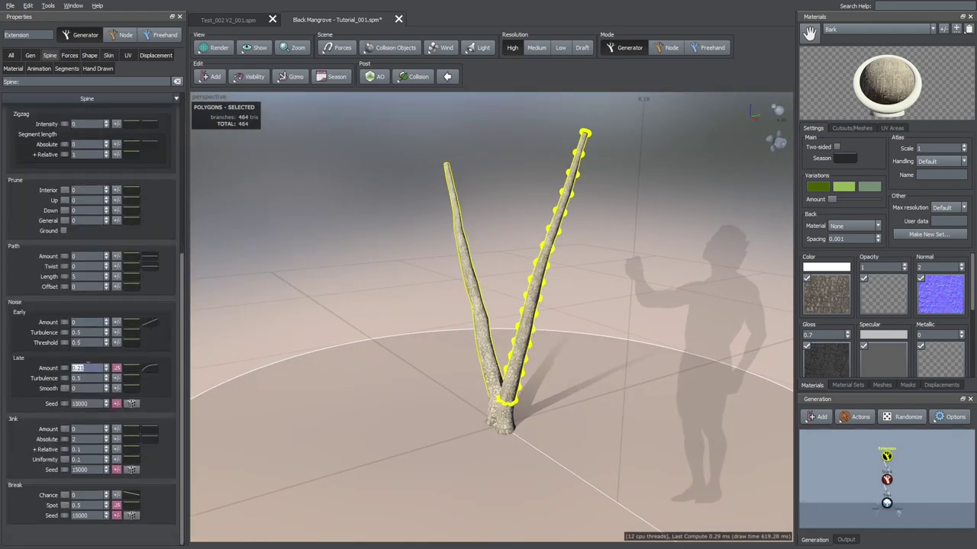
pyautogui.write('1')
pyautogui.press('Return')
pyautogui.moveTo(416, 375); pyautogui.dragTo(562, 244)
# Raise the end point of the extension's absolute skin radius profile curve so the branch tips become thicker.
pyautogui.click(629, 153)
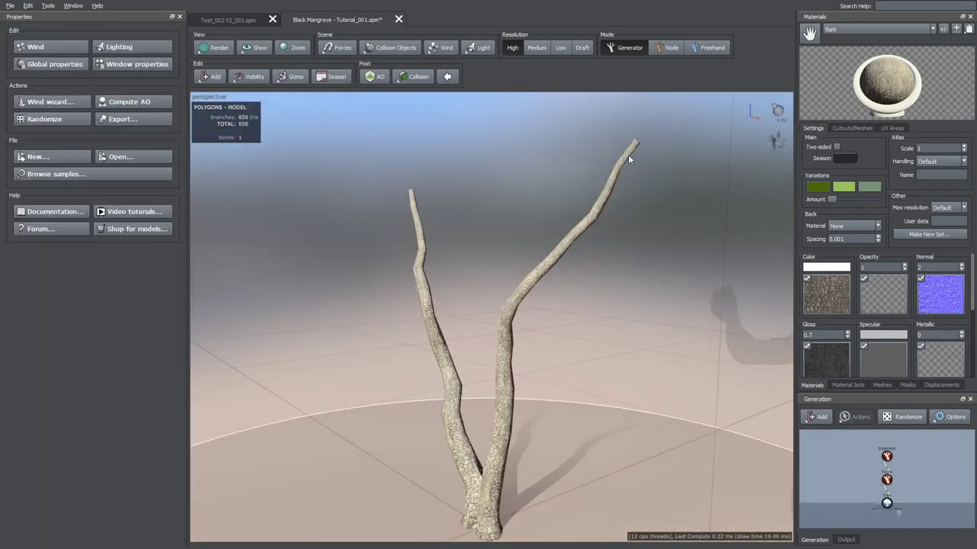
pyautogui.click(108, 54)
pyautogui.click(156, 144)
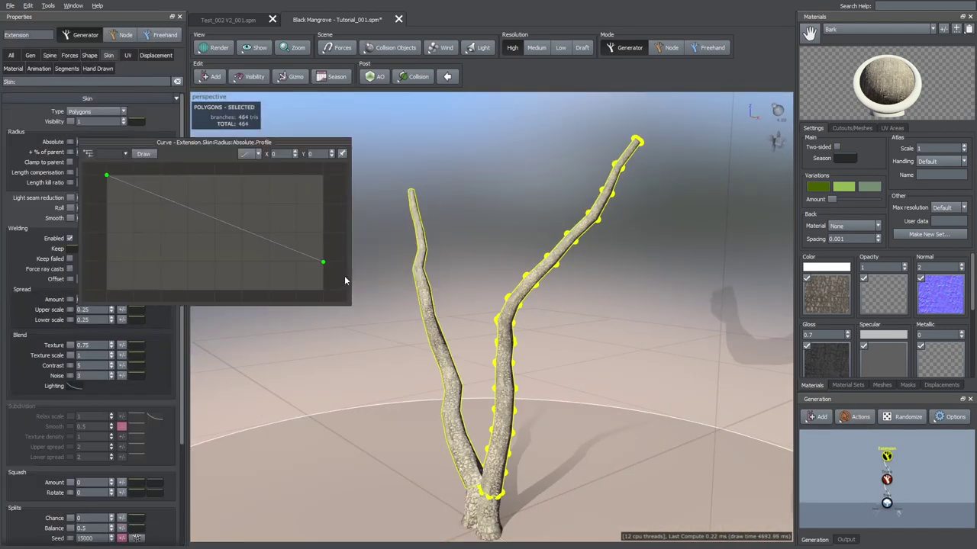
pyautogui.moveTo(324, 263); pyautogui.dragTo(324, 246)
pyautogui.scroll(-3, 512, 345)
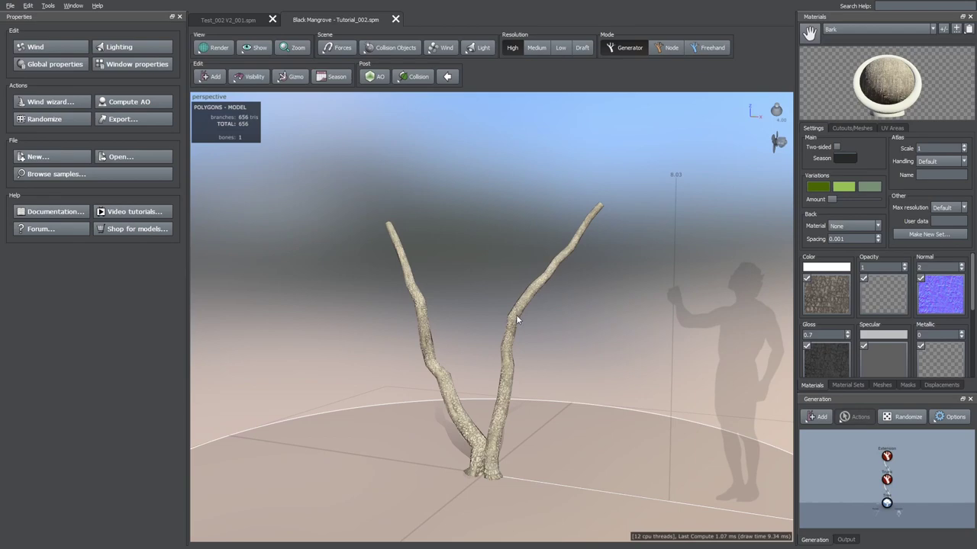
# Add a Big branch generator to the extension and raise its interval frequency to 4.95.
pyautogui.click(516, 314)
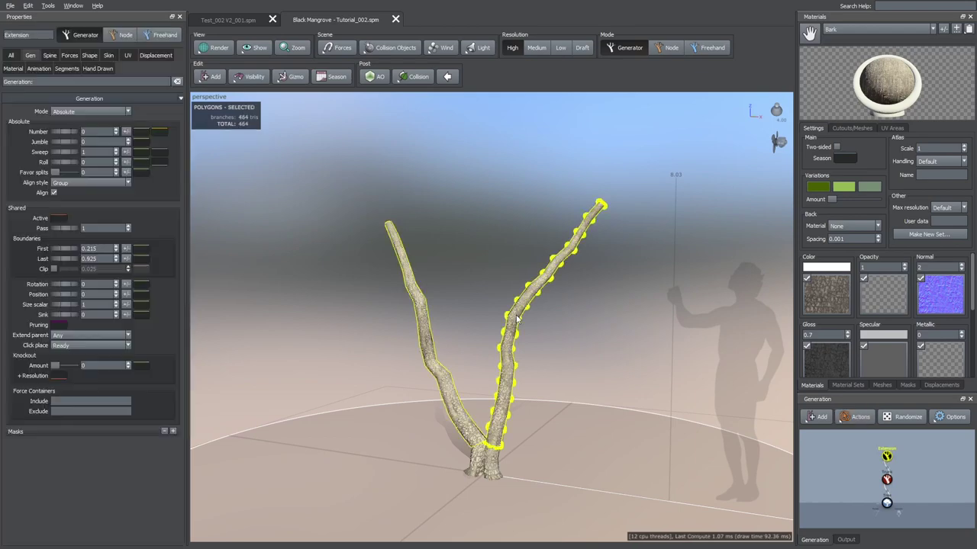
pyautogui.rightClick(517, 315)
pyautogui.moveTo(539, 324)
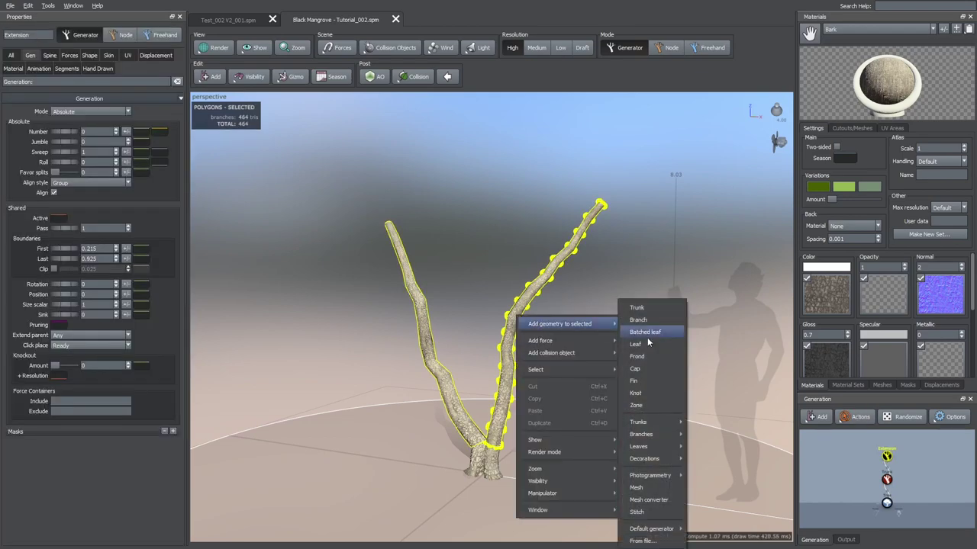
pyautogui.moveTo(654, 438)
pyautogui.click(698, 446)
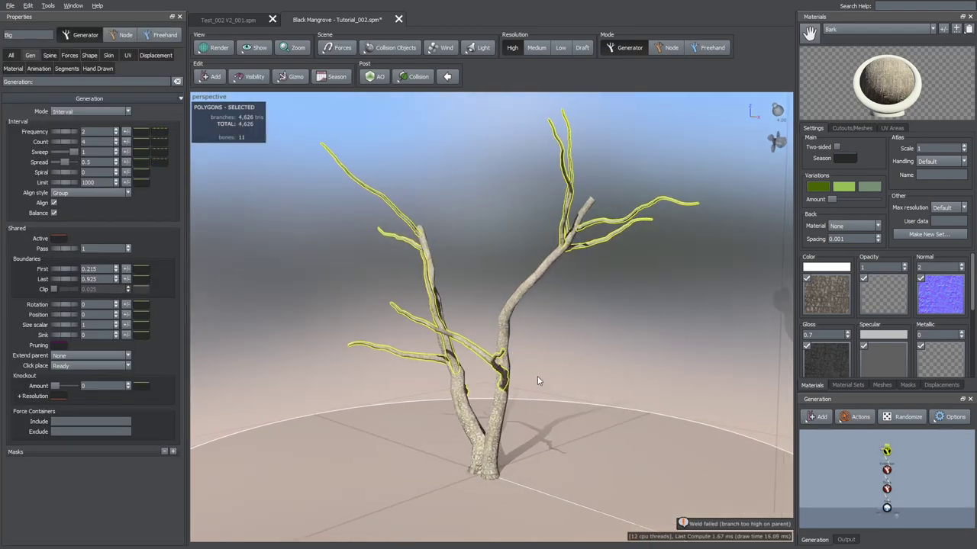
pyautogui.scroll(1, 519, 352)
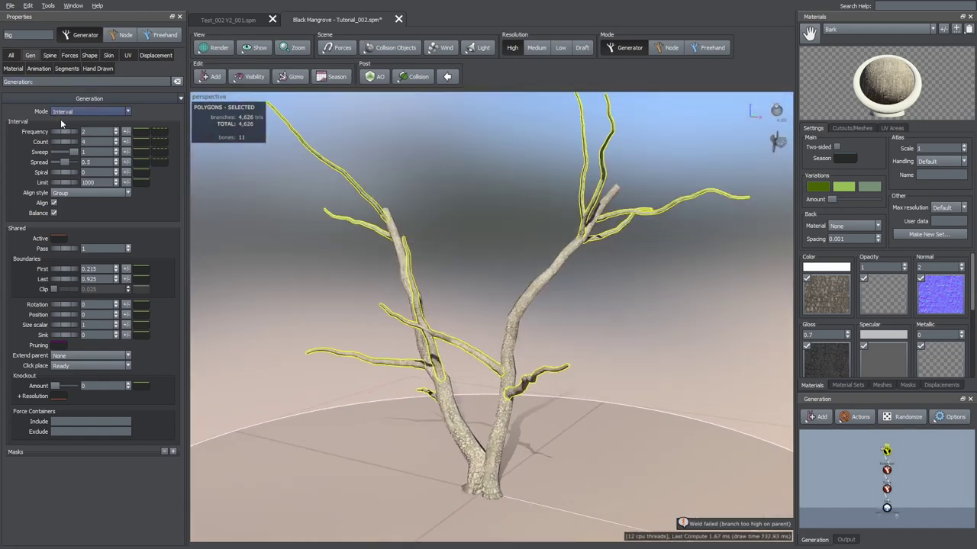
pyautogui.moveTo(60, 133); pyautogui.dragTo(240, 172)
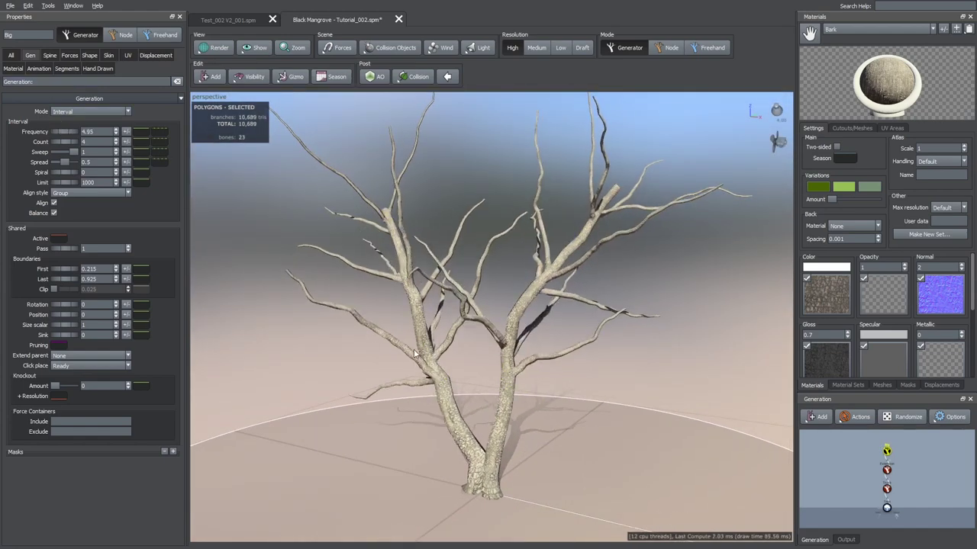
# Switch the big branches' generation mode to Absolute steps and use 3 steps.
pyautogui.click(65, 112)
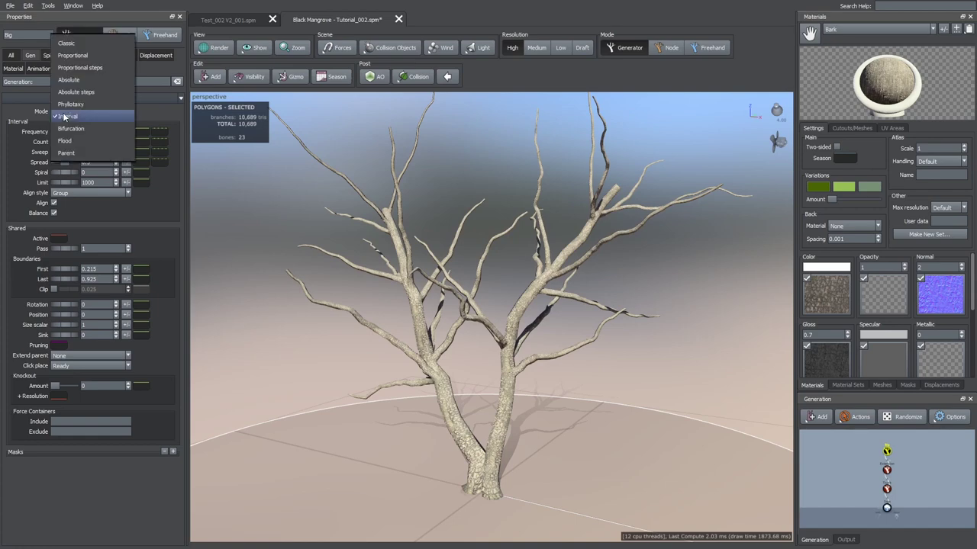
pyautogui.click(69, 91)
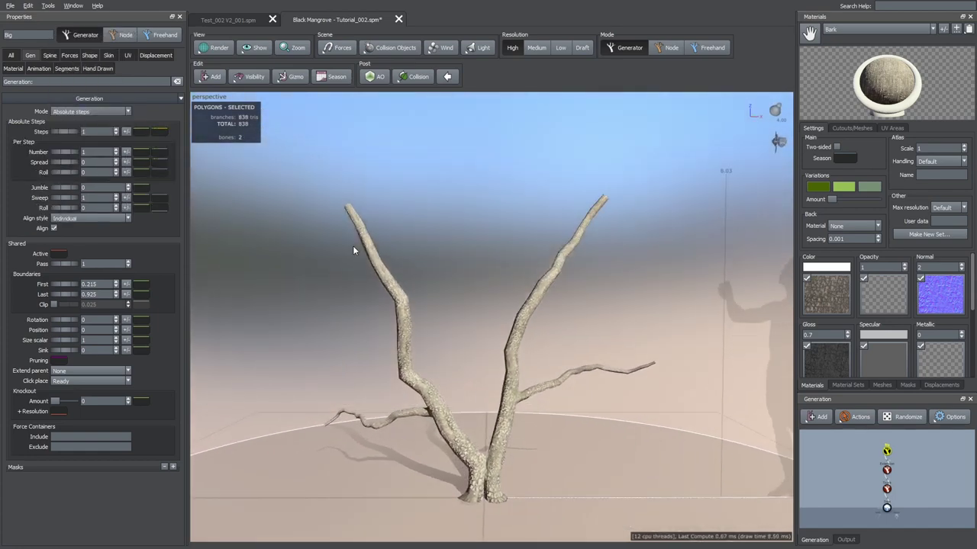
pyautogui.moveTo(316, 379); pyautogui.dragTo(282, 366)
pyautogui.moveTo(58, 130); pyautogui.dragTo(83, 134)
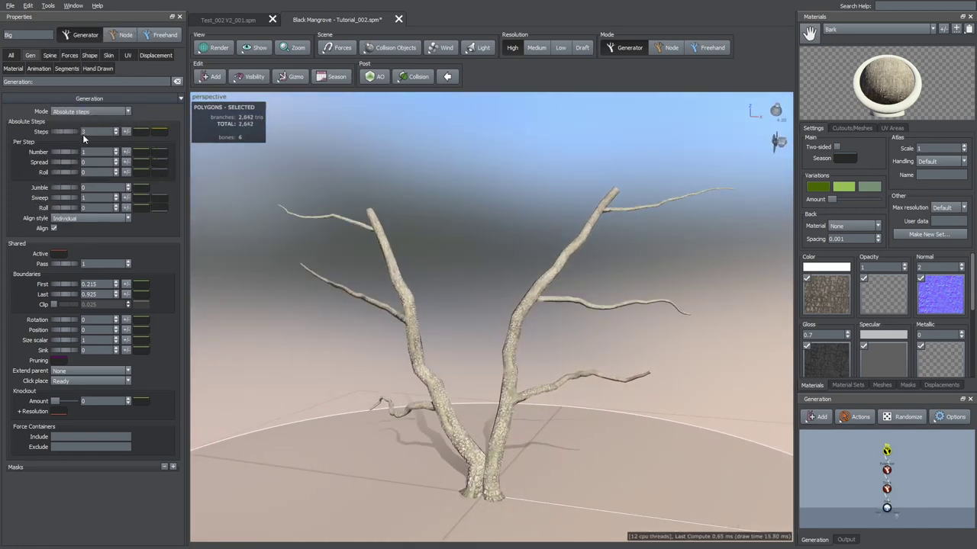
pyautogui.moveTo(403, 292); pyautogui.dragTo(481, 350)
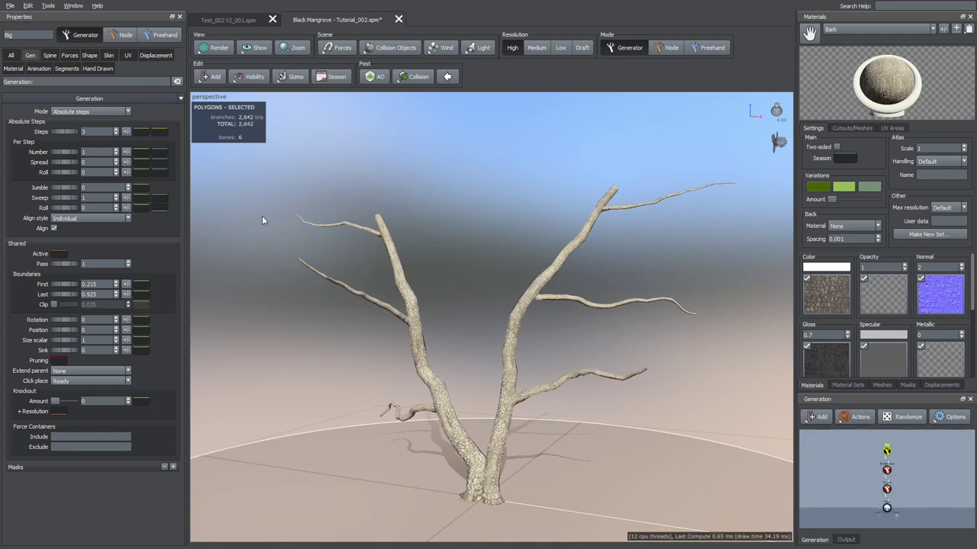
# Set the number of big branches per step to 3.
pyautogui.moveTo(57, 152); pyautogui.dragTo(72, 155)
pyautogui.moveTo(365, 273); pyautogui.dragTo(464, 227)
pyautogui.scroll(-2, 378, 263)
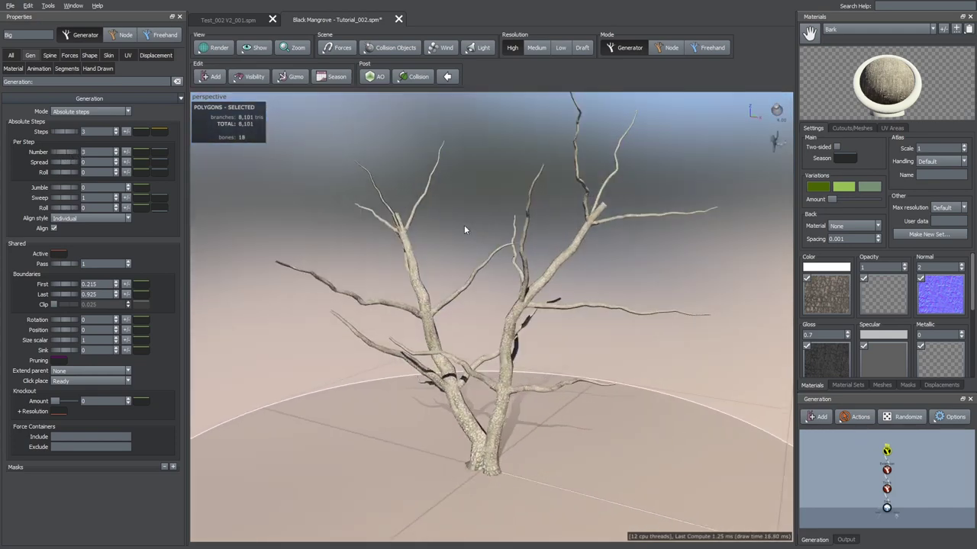
# Set the big branches' Extend parent option to Any so branches also continue from the cut extension tips.
pyautogui.moveTo(580, 190); pyautogui.dragTo(480, 264, button='middle')
pyautogui.scroll(3, 479, 264)
pyautogui.moveTo(479, 264); pyautogui.dragTo(451, 253)
pyautogui.scroll(3, 451, 253)
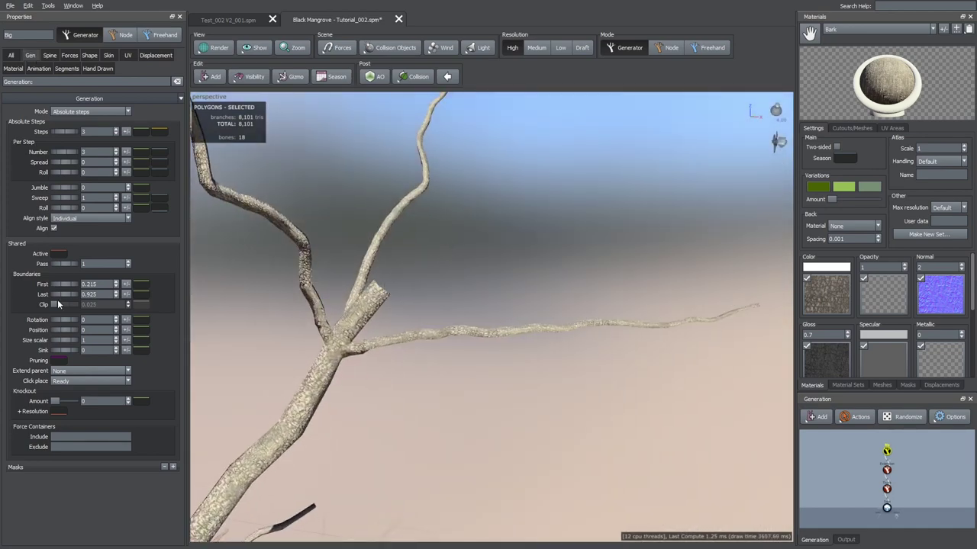
pyautogui.click(77, 370)
pyautogui.click(68, 385)
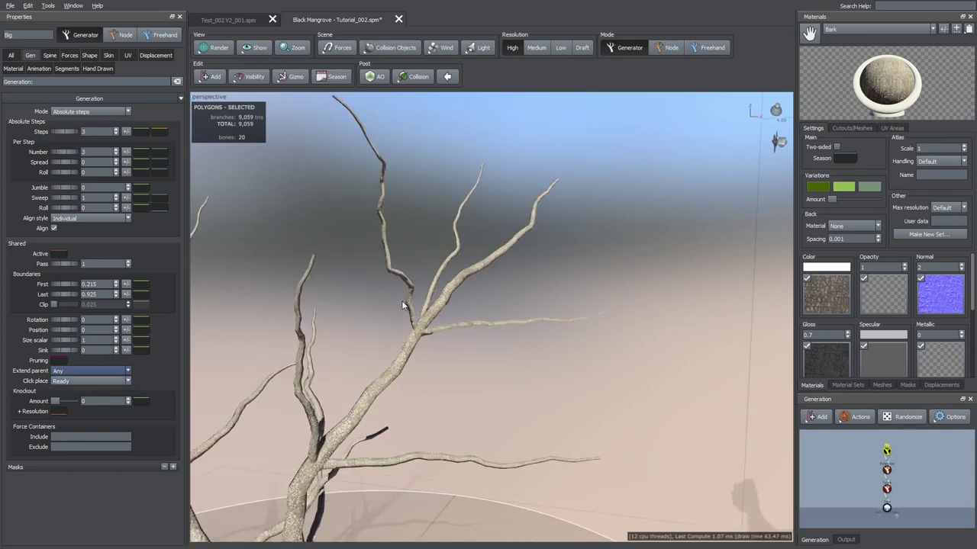
pyautogui.scroll(-4, 389, 301)
pyautogui.moveTo(368, 299); pyautogui.dragTo(402, 281)
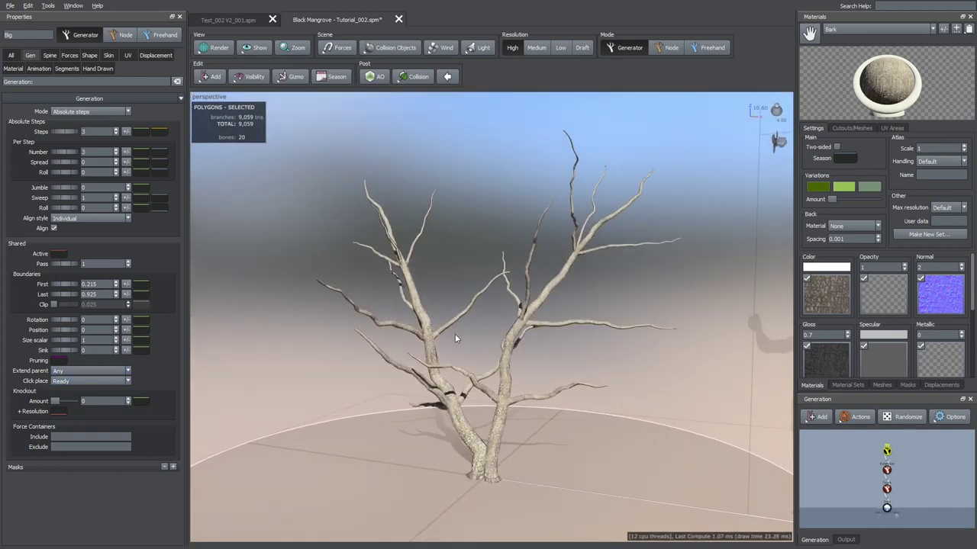
# Lower the big branches' first boundary to 0.07 and set their per-step spread to 0.45.
pyautogui.moveTo(82, 291); pyautogui.dragTo(67, 288)
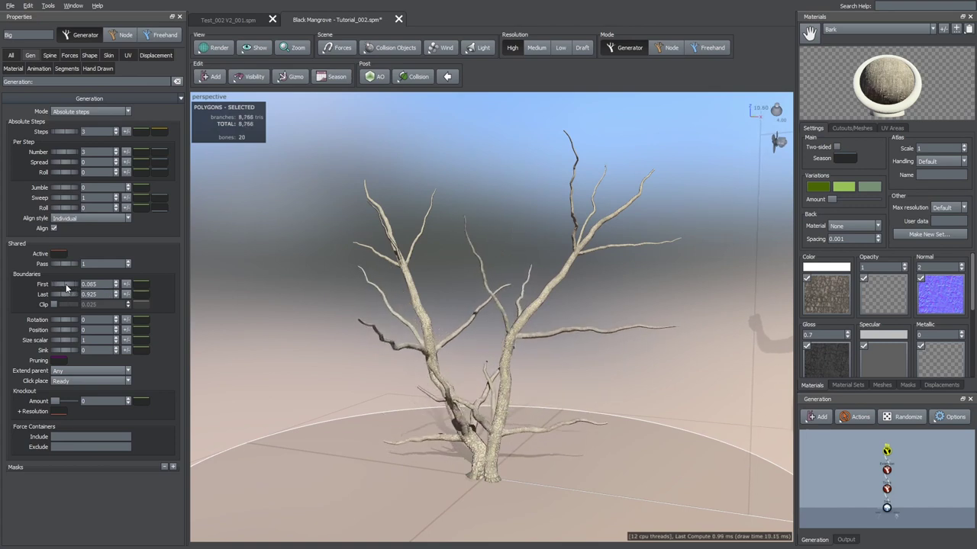
pyautogui.press('Return')
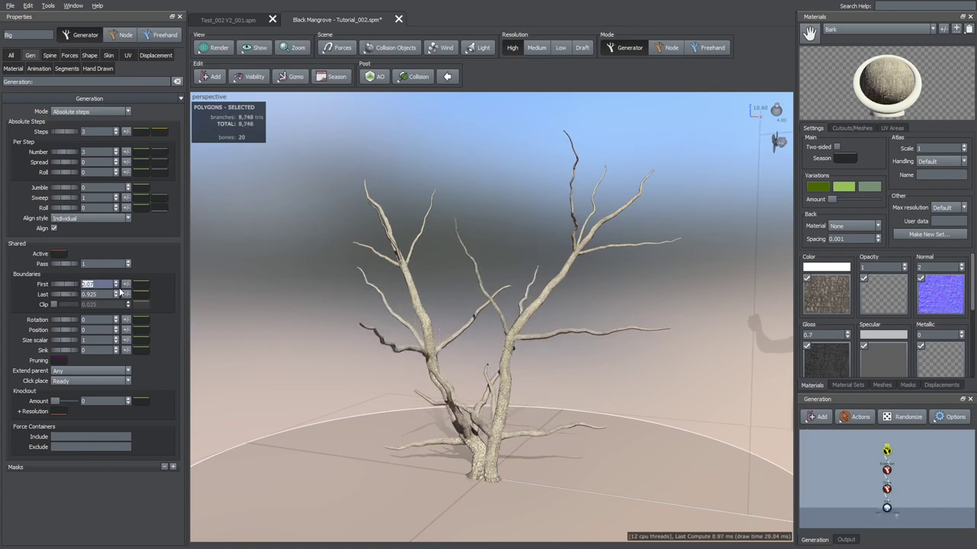
pyautogui.moveTo(379, 368); pyautogui.dragTo(406, 345)
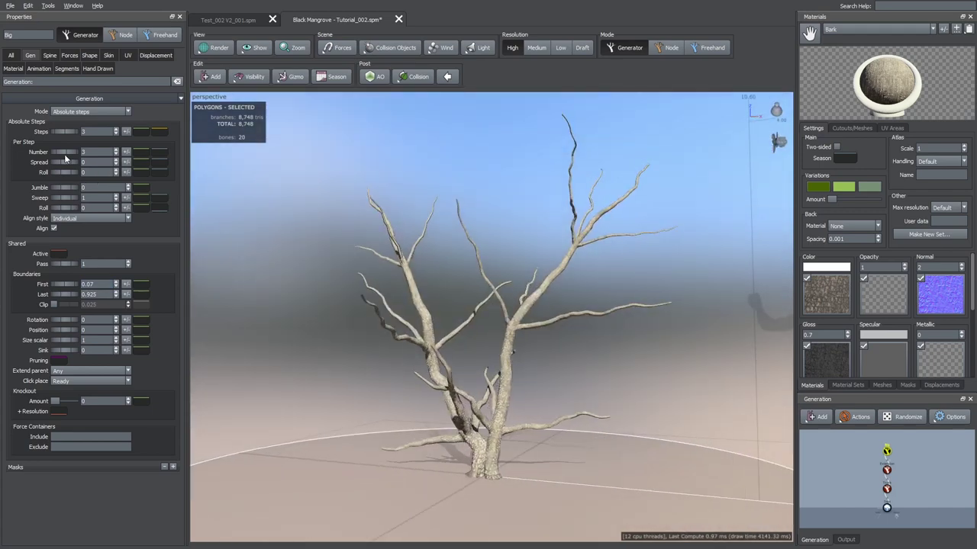
pyautogui.moveTo(66, 162); pyautogui.dragTo(90, 168)
pyautogui.moveTo(321, 269)
pyautogui.mouseDown()
pyautogui.moveTo(342, 282)
pyautogui.moveTo(322, 267)
pyautogui.mouseUp()
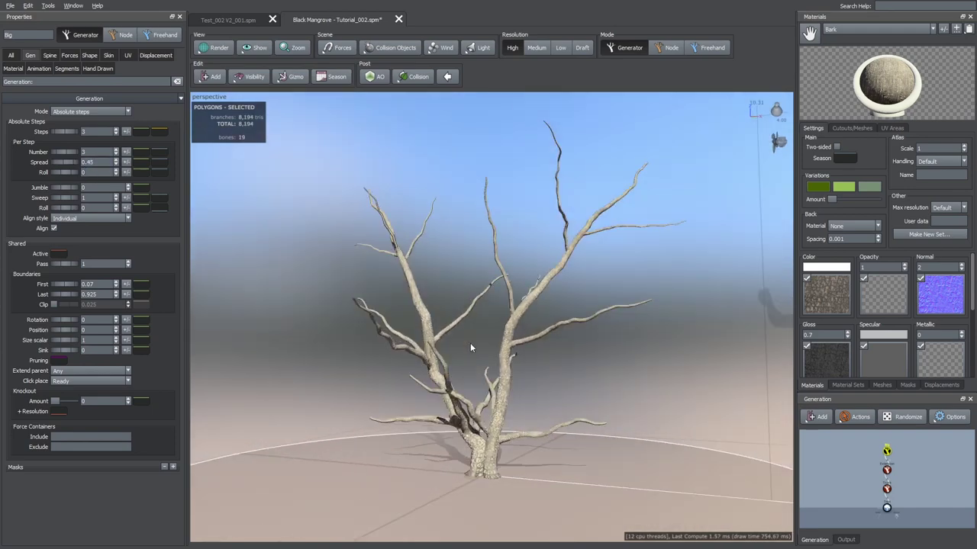
pyautogui.moveTo(533, 361); pyautogui.dragTo(527, 357)
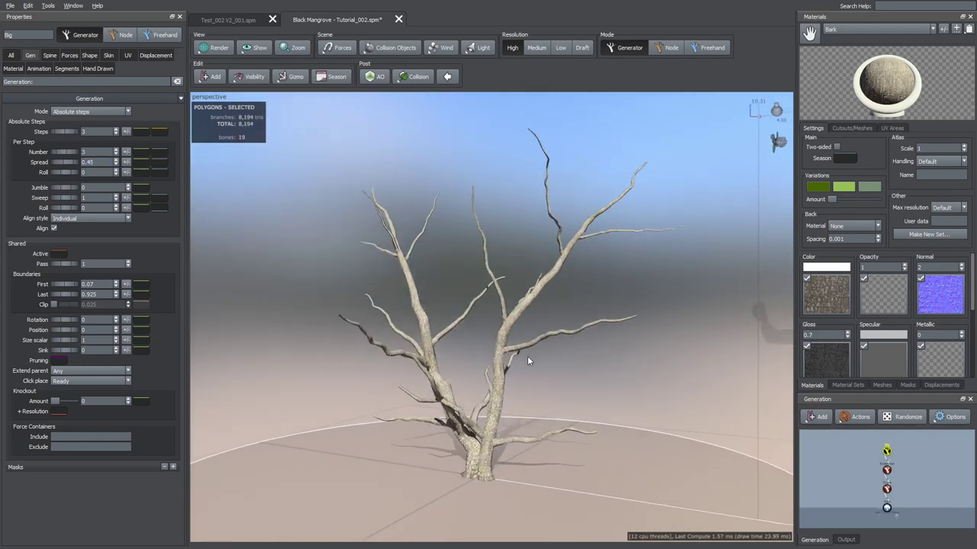
# Set the big branches' skin radius to 0.85 as a percentage of the parent.
pyautogui.click(109, 55)
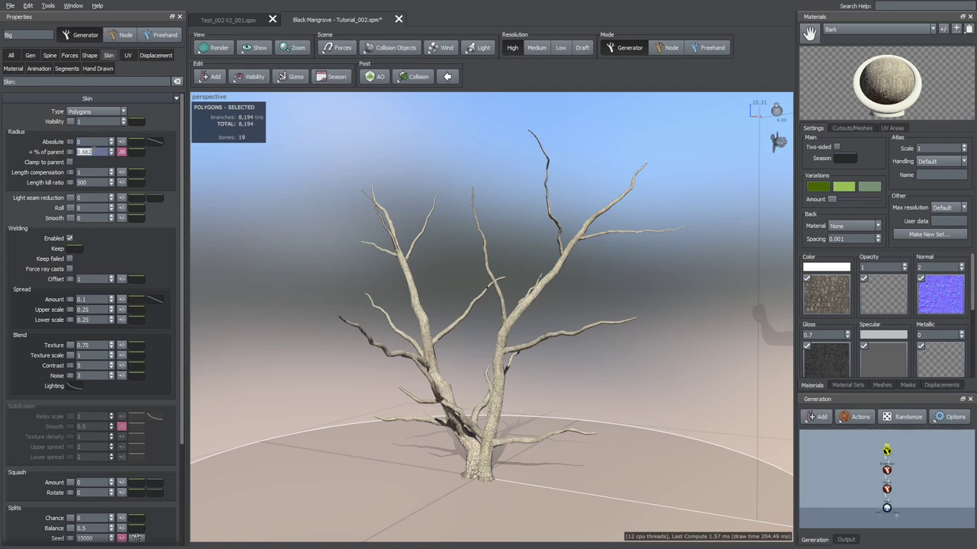
pyautogui.press('Return')
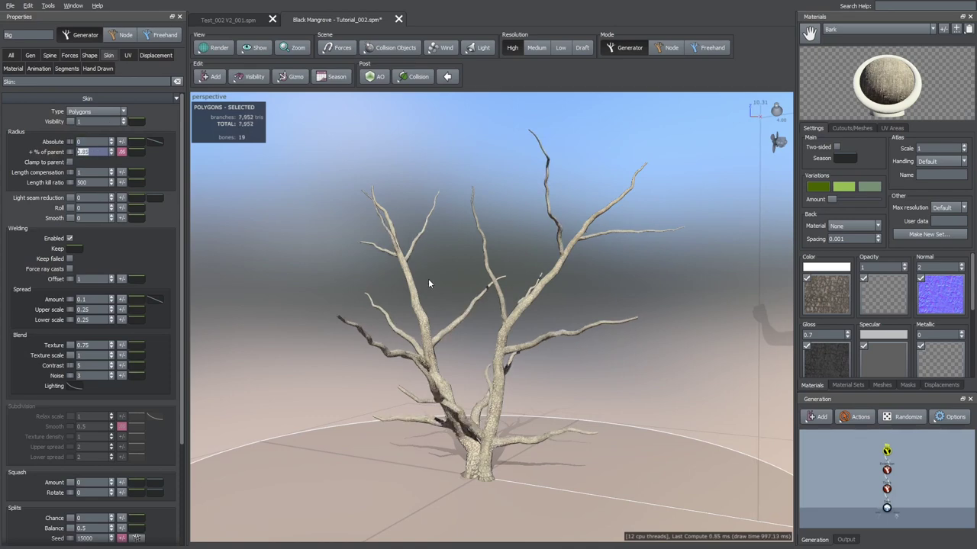
pyautogui.moveTo(429, 279)
pyautogui.mouseDown()
pyautogui.moveTo(387, 278)
pyautogui.moveTo(438, 282)
pyautogui.moveTo(423, 282)
pyautogui.mouseUp()
# Reshape the parent curve of the big branches' length percentage into a straight decline so the lower branches grow longer.
pyautogui.click(49, 56)
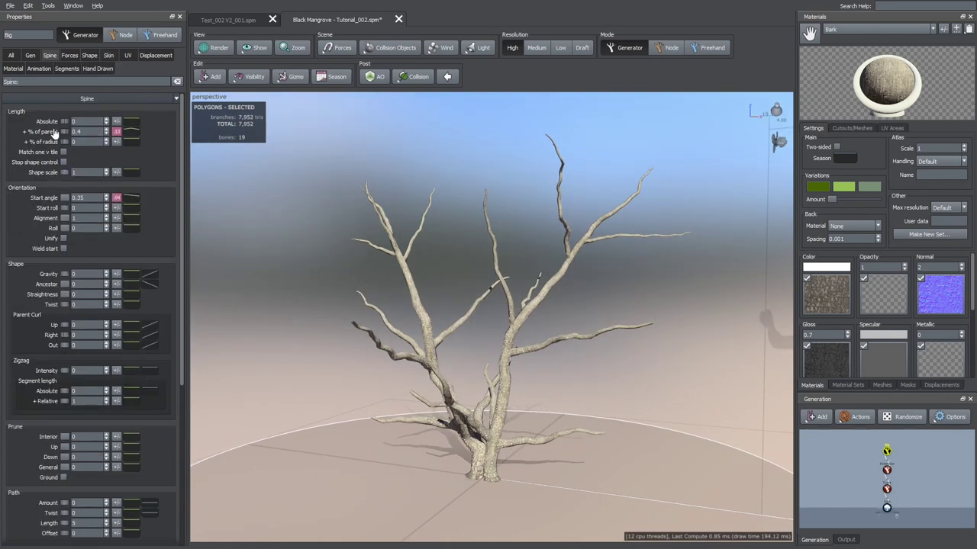
pyautogui.click(128, 133)
pyautogui.moveTo(272, 135); pyautogui.dragTo(188, 139)
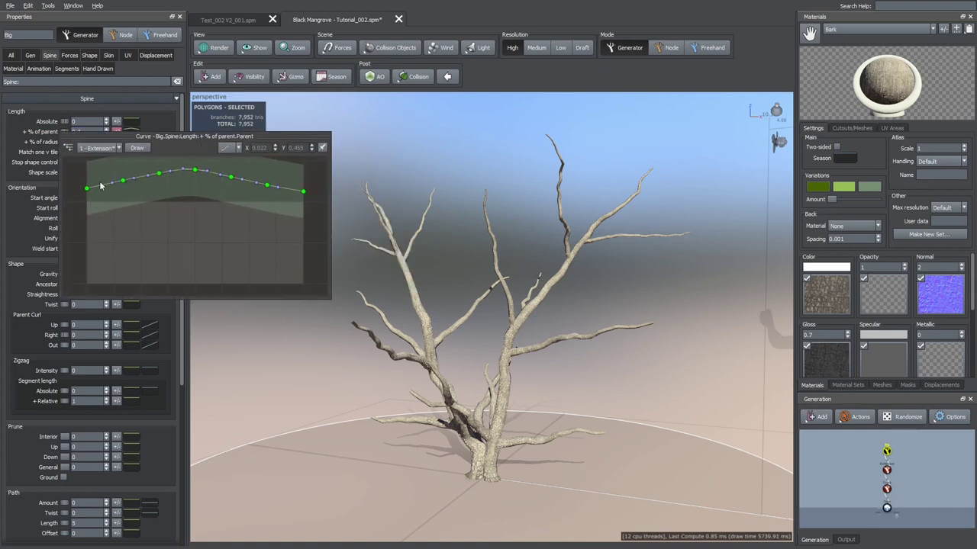
pyautogui.click(225, 148)
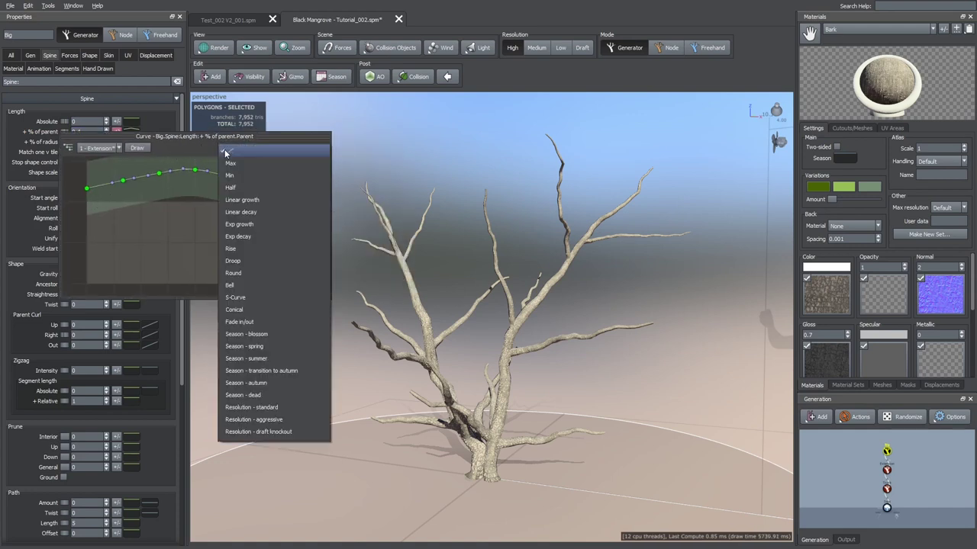
pyautogui.click(230, 164)
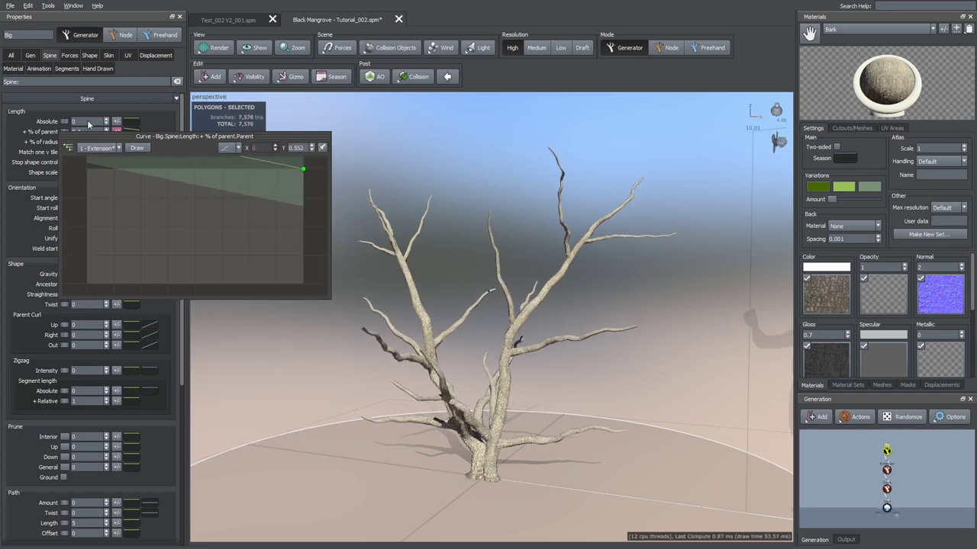
pyautogui.moveTo(302, 168); pyautogui.dragTo(264, 218)
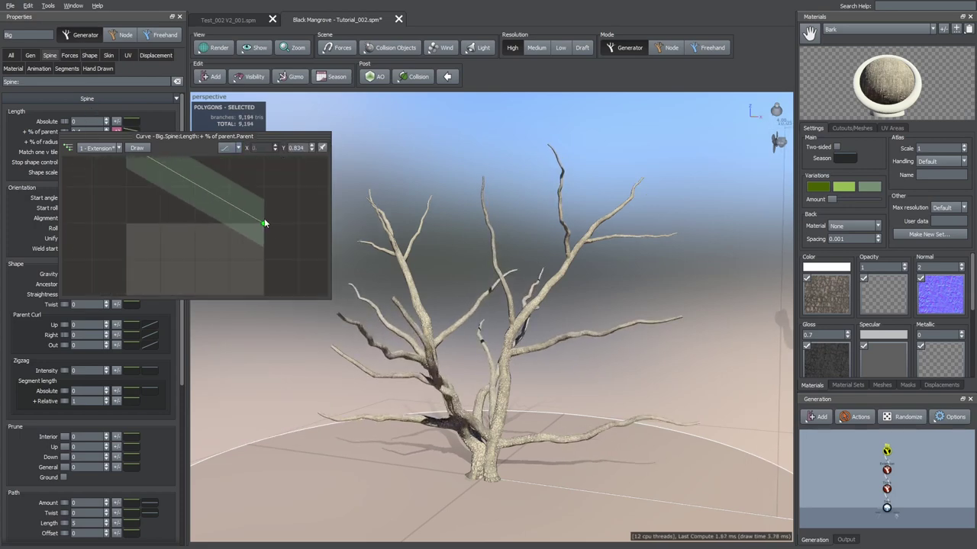
pyautogui.moveTo(450, 311); pyautogui.dragTo(475, 336)
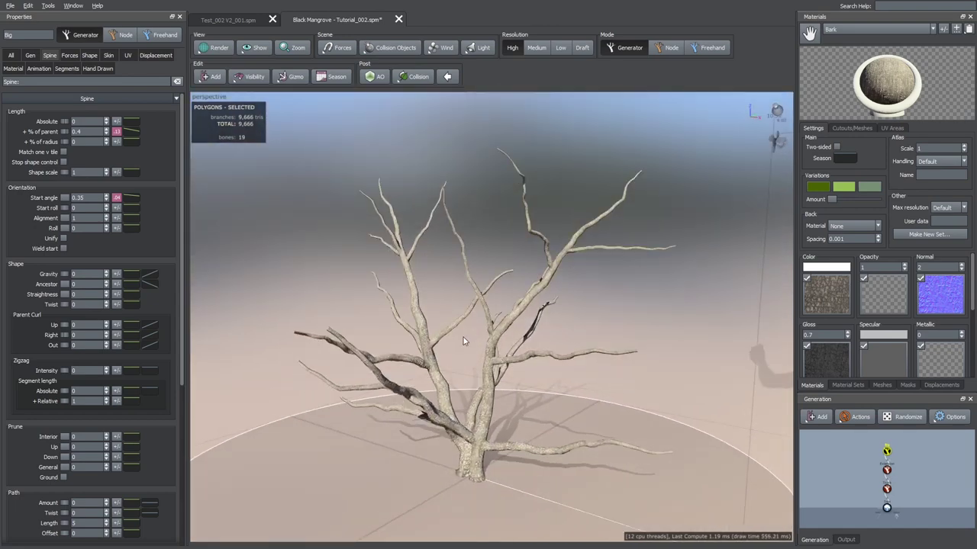
pyautogui.scroll(3, 464, 341)
# Add slight random variance to the big branches' rotation and position.
pyautogui.click(31, 56)
pyautogui.click(126, 320)
pyautogui.moveTo(199, 339)
pyautogui.mouseDown()
pyautogui.moveTo(201, 348)
pyautogui.moveTo(204, 339)
pyautogui.mouseUp()
pyautogui.click(126, 330)
pyautogui.click(125, 318)
pyautogui.moveTo(488, 281); pyautogui.dragTo(356, 344)
pyautogui.scroll(-4, 301, 337)
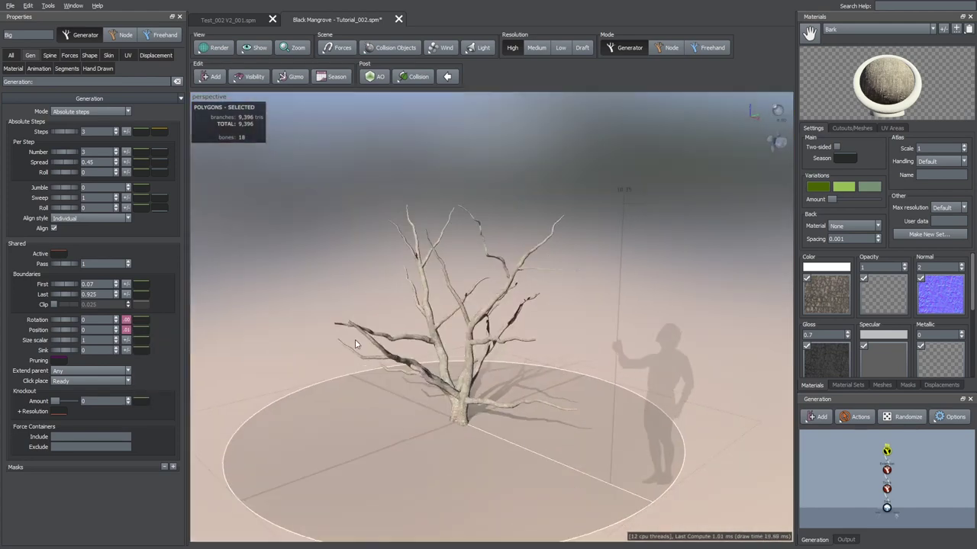
pyautogui.scroll(2, 358, 341)
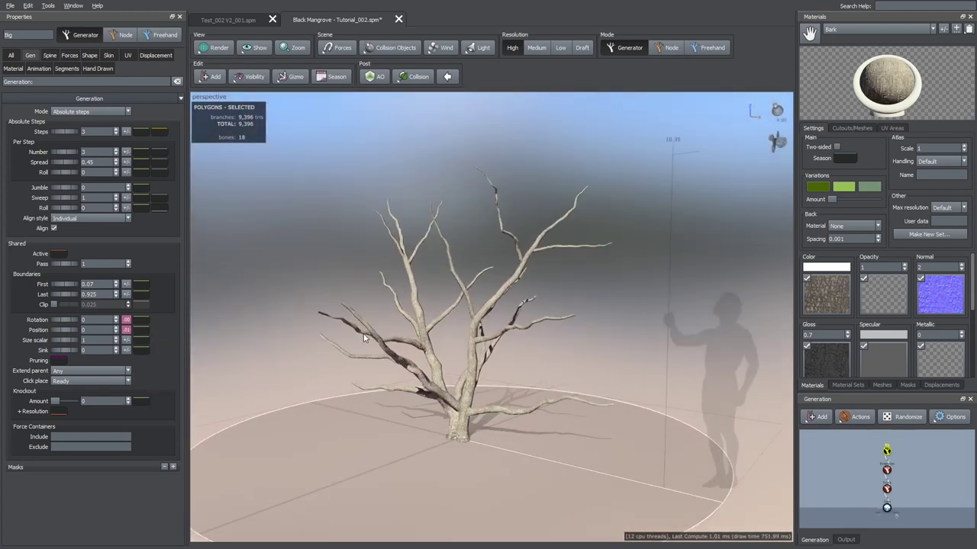
pyautogui.scroll(3, 374, 344)
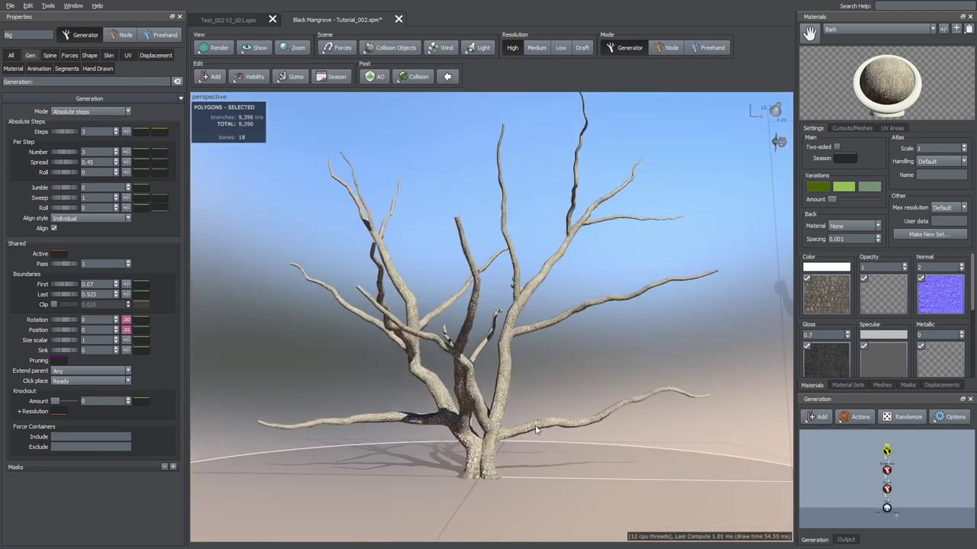
# Add a Planar force to the scene beside the lower trunk.
pyautogui.moveTo(535, 430); pyautogui.dragTo(348, 354)
pyautogui.rightClick(348, 353)
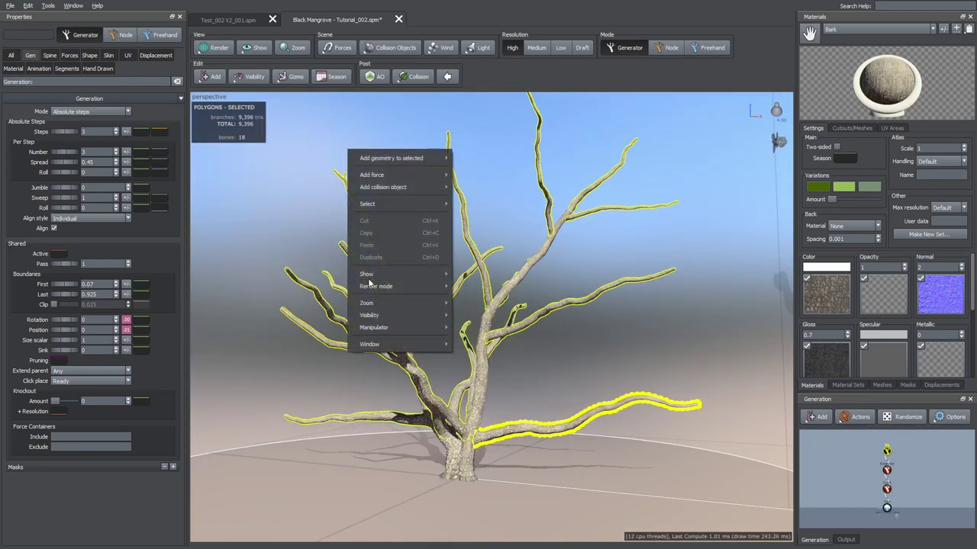
pyautogui.moveTo(396, 164)
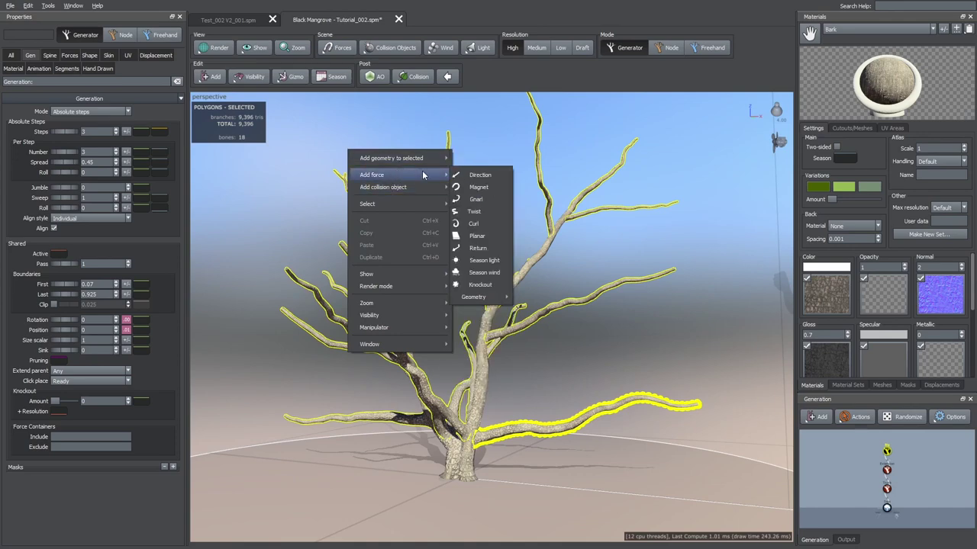
pyautogui.click(478, 236)
pyautogui.moveTo(429, 255)
pyautogui.mouseDown()
pyautogui.moveTo(406, 263)
pyautogui.moveTo(425, 261)
pyautogui.mouseUp()
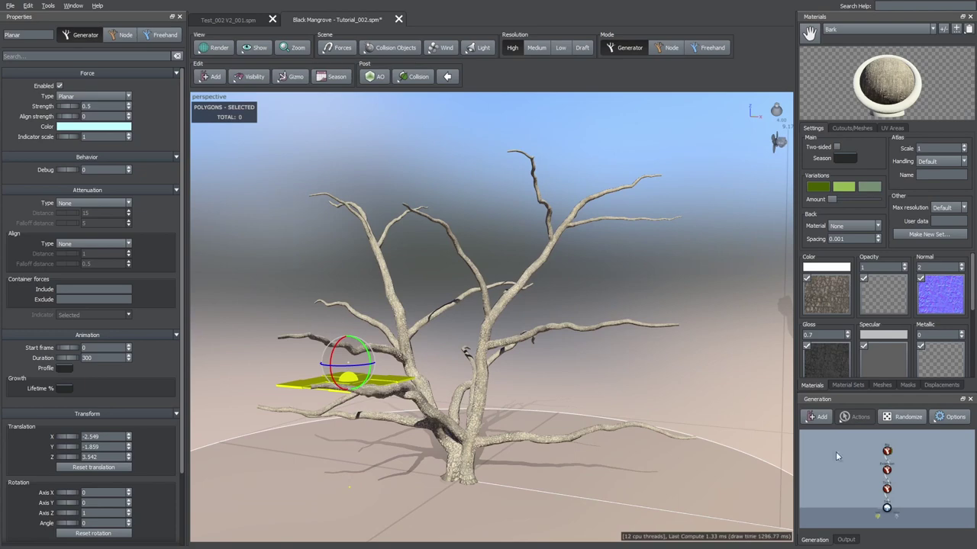
# Set the Planar force's influence on the big branches to 1.
pyautogui.click(887, 452)
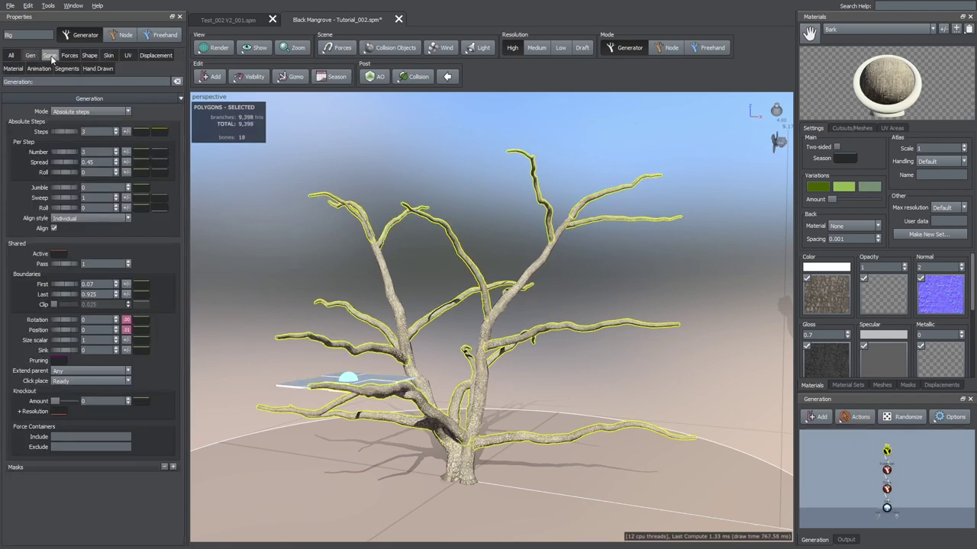
pyautogui.click(71, 57)
pyautogui.moveTo(66, 132); pyautogui.dragTo(177, 150)
pyautogui.moveTo(286, 223); pyautogui.dragTo(343, 223)
pyautogui.click(401, 386)
pyautogui.moveTo(400, 379); pyautogui.dragTo(437, 299)
pyautogui.hotkey('ctrl', 'z')
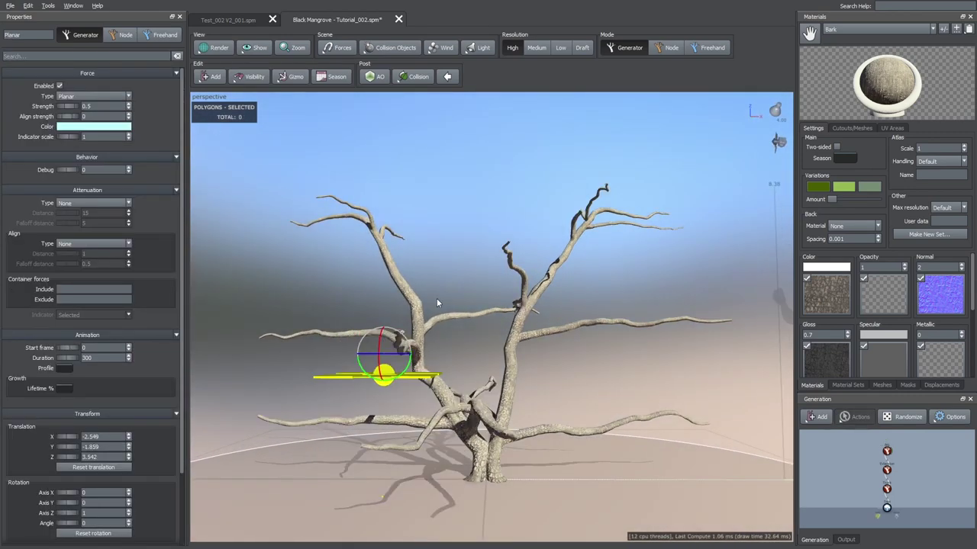
# Reshape the big branches' Planar force profile curve with a high start, a dip at the middle and an end value of about 0.82.
pyautogui.click(887, 452)
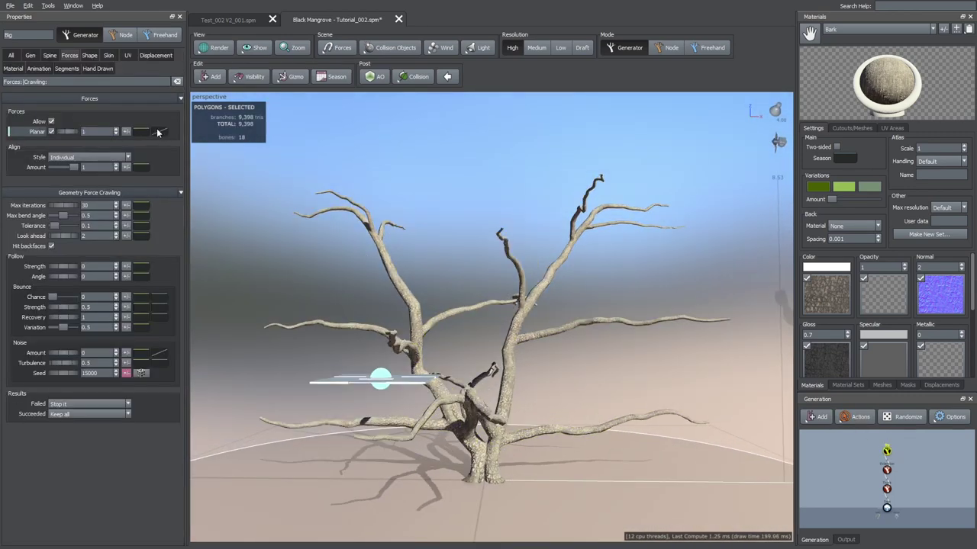
pyautogui.click(160, 134)
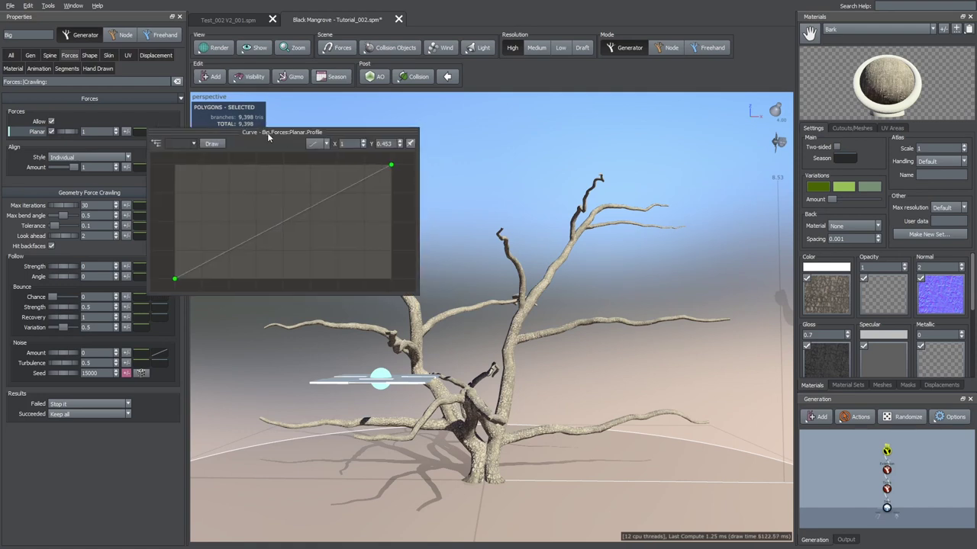
pyautogui.moveTo(267, 134); pyautogui.dragTo(210, 134)
pyautogui.click(226, 219)
pyautogui.moveTo(131, 290); pyautogui.dragTo(145, 157)
pyautogui.moveTo(323, 189); pyautogui.dragTo(323, 207)
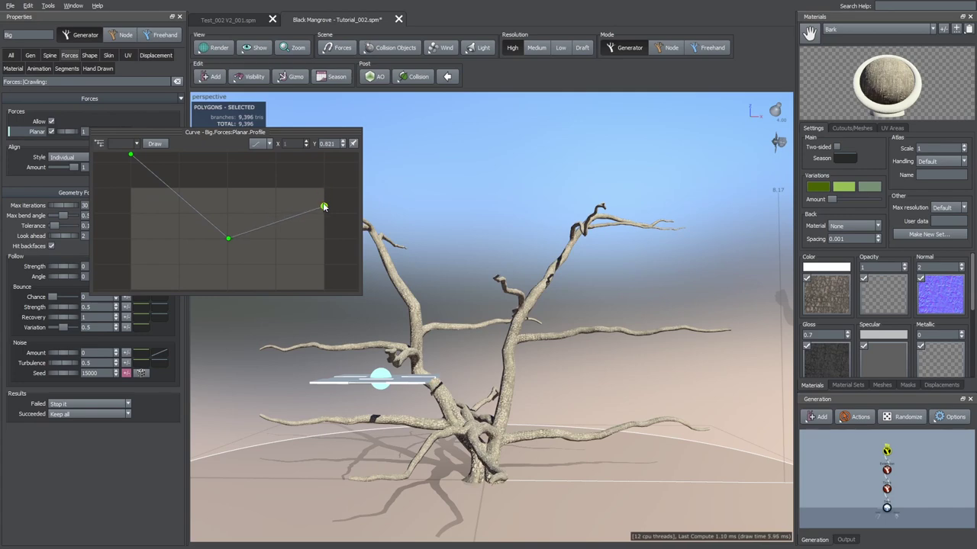
pyautogui.moveTo(481, 258)
pyautogui.mouseDown()
pyautogui.moveTo(498, 258)
pyautogui.moveTo(474, 257)
pyautogui.mouseUp()
# Reshape the Planar force's parent curve to fall to about 0.02 at the midpoint and stay flat from there to the end.
pyautogui.click(142, 132)
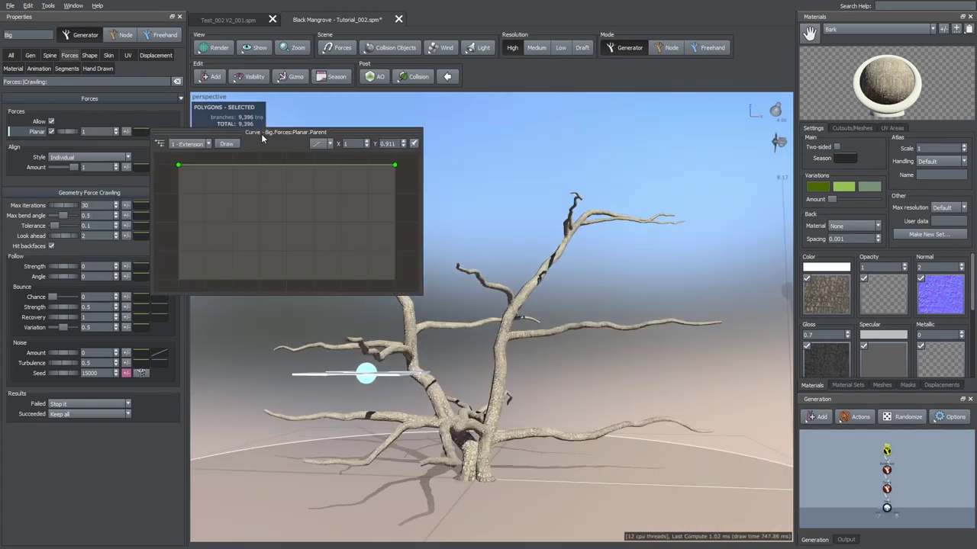
pyautogui.moveTo(262, 133); pyautogui.dragTo(157, 112)
pyautogui.moveTo(183, 144); pyautogui.dragTo(181, 255)
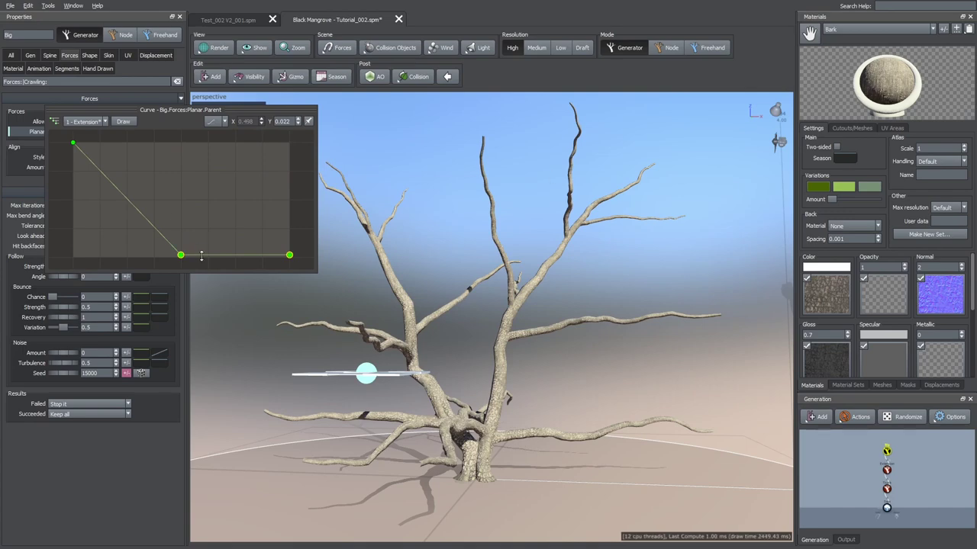
pyautogui.moveTo(415, 230); pyautogui.dragTo(435, 242)
pyautogui.scroll(-3, 447, 247)
# Set the big branches' gravity to -0.05.
pyautogui.click(50, 55)
pyautogui.scroll(-1, 89, 241)
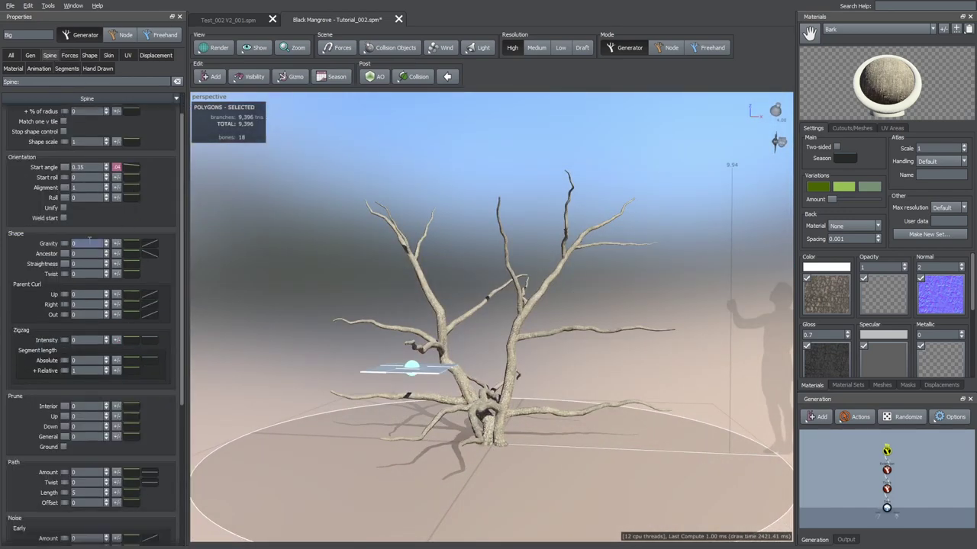
pyautogui.moveTo(322, 262); pyautogui.dragTo(306, 373)
pyautogui.scroll(2, 306, 373)
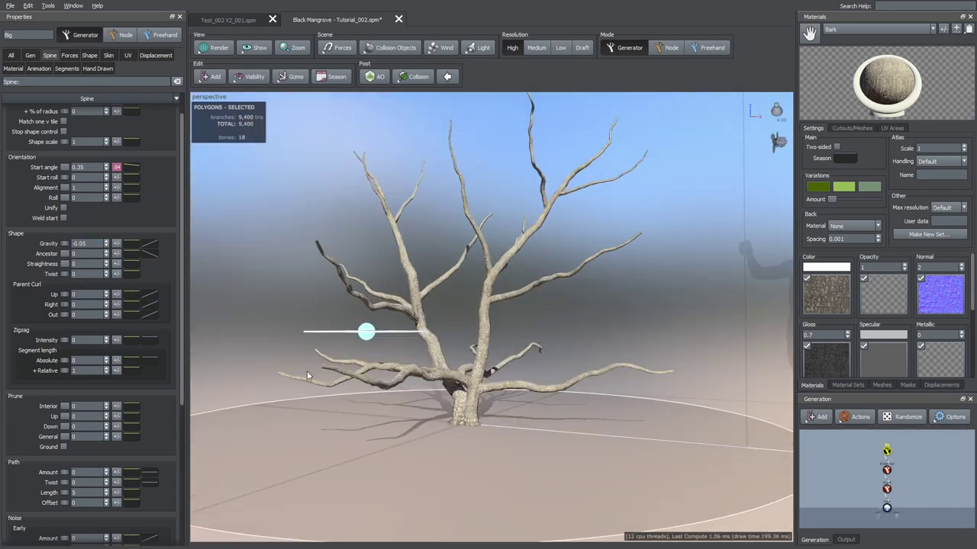
# Shape the gravity profile curve to stay at zero until the middle of the branch and rise to full at the tip.
pyautogui.click(150, 244)
pyautogui.click(211, 279)
pyautogui.moveTo(211, 279); pyautogui.dragTo(212, 334)
pyautogui.moveTo(319, 222); pyautogui.dragTo(319, 222)
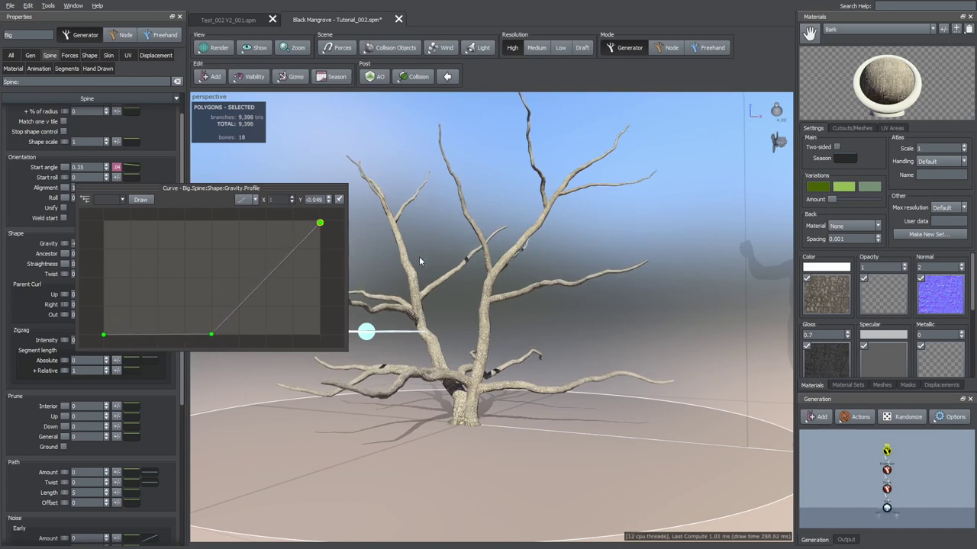
pyautogui.moveTo(419, 256); pyautogui.dragTo(436, 261)
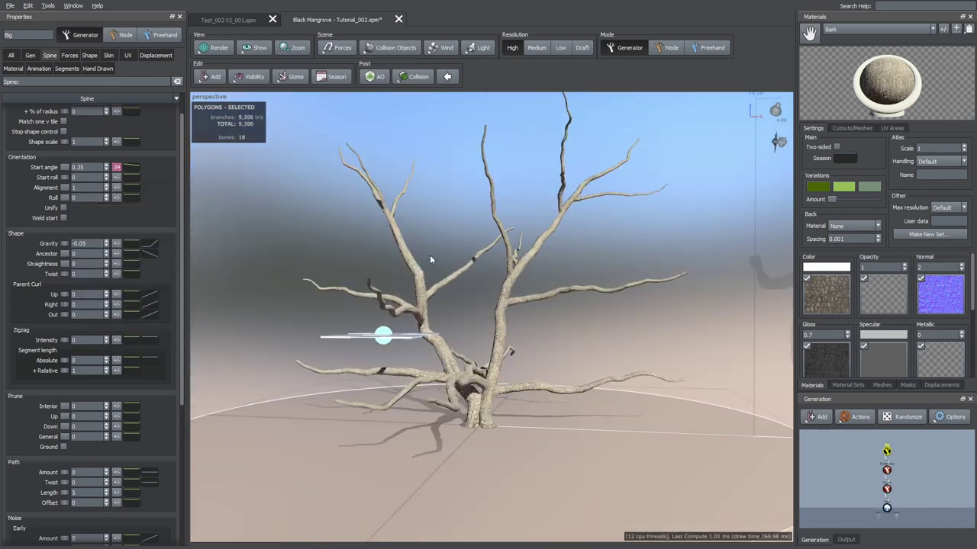
# Set the big branches' late noise amount to 1 and save the model as Black Mangrove - Tutorial_003.spm.
pyautogui.scroll(-5, 136, 294)
pyautogui.doubleClick(78, 368)
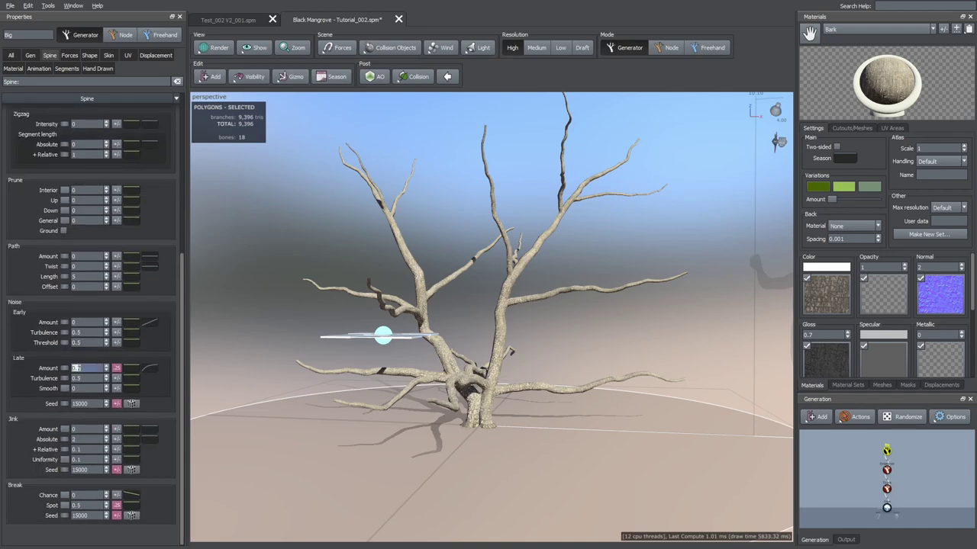
pyautogui.press('Return')
pyautogui.moveTo(297, 344)
pyautogui.mouseDown()
pyautogui.moveTo(264, 378)
pyautogui.moveTo(287, 356)
pyautogui.mouseUp()
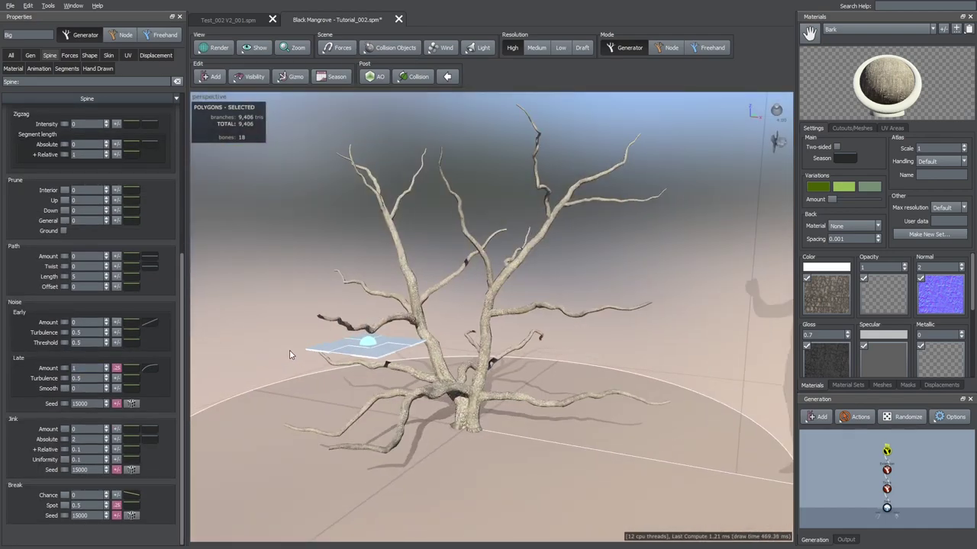
pyautogui.click(213, 257)
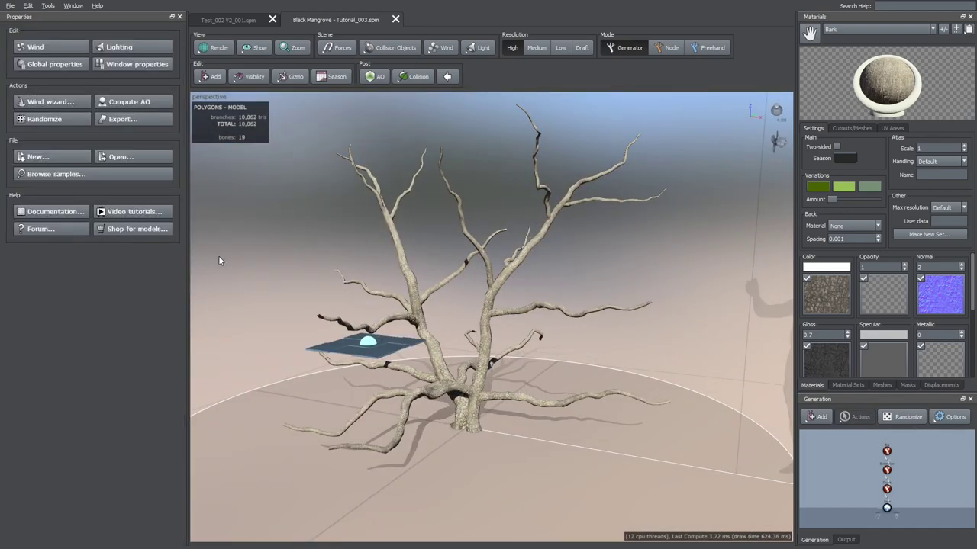
# Select the Planar force beside the lower trunk and hide its plane indicator in the viewport.
pyautogui.moveTo(219, 260); pyautogui.dragTo(329, 297)
pyautogui.scroll(3, 328, 297)
pyautogui.click(405, 304)
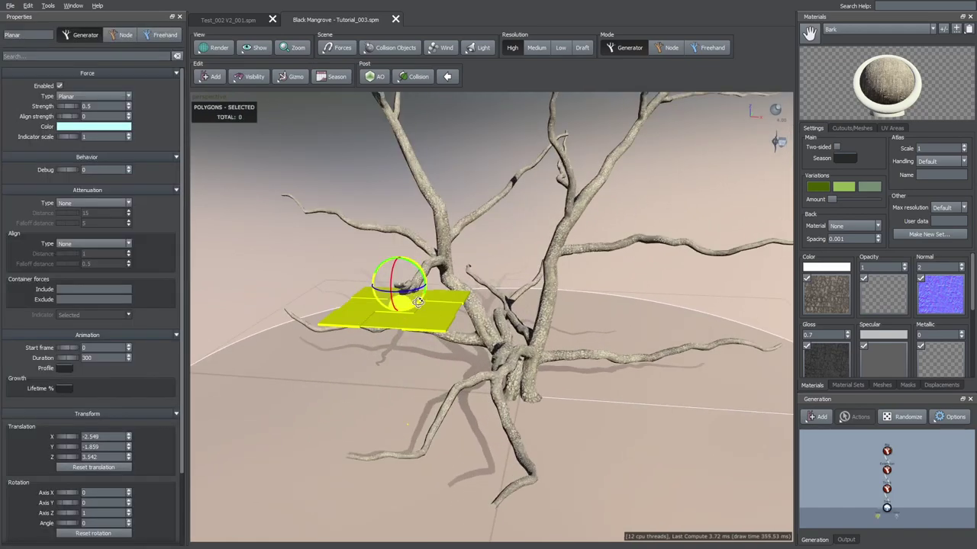
pyautogui.moveTo(379, 353); pyautogui.dragTo(329, 357)
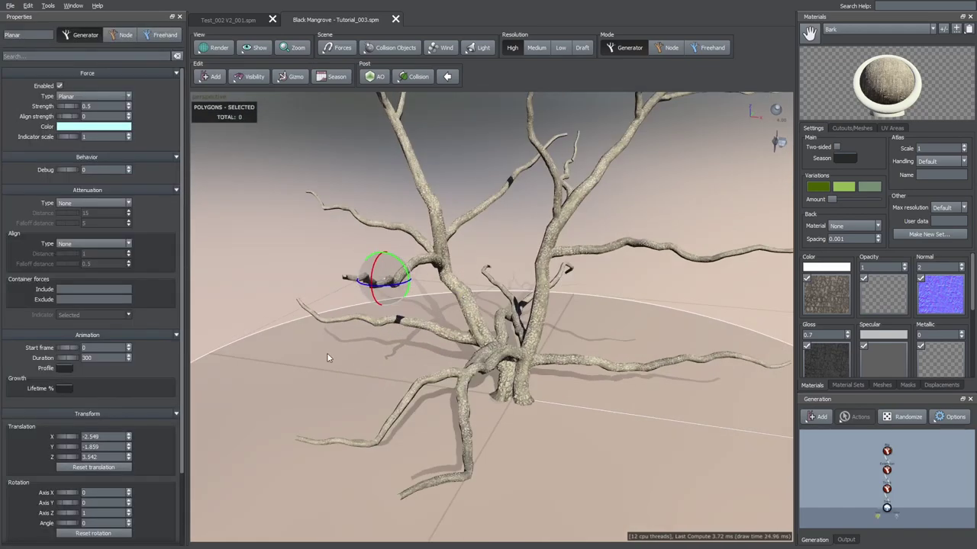
# Select the Planar force from the tree generator's Forces container.
pyautogui.click(330, 358)
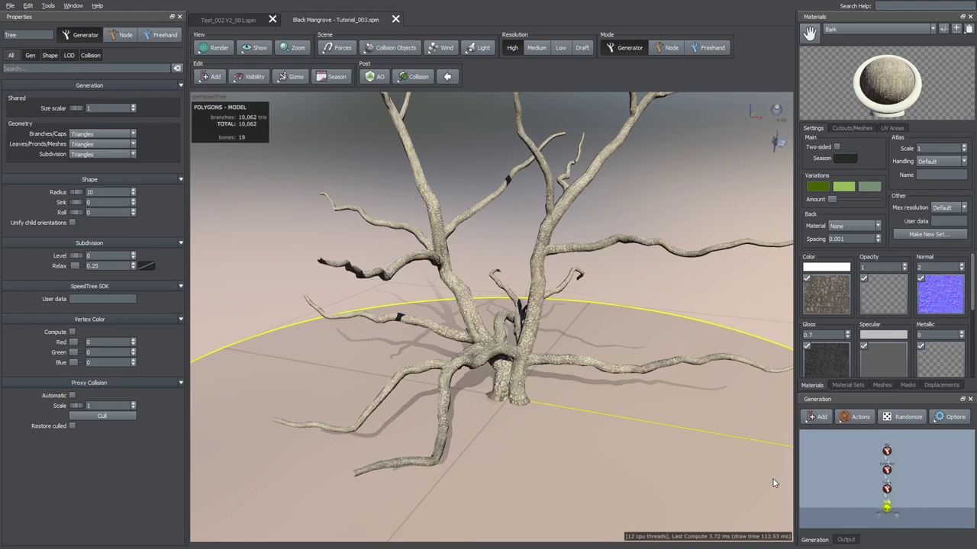
pyautogui.scroll(6, 869, 473)
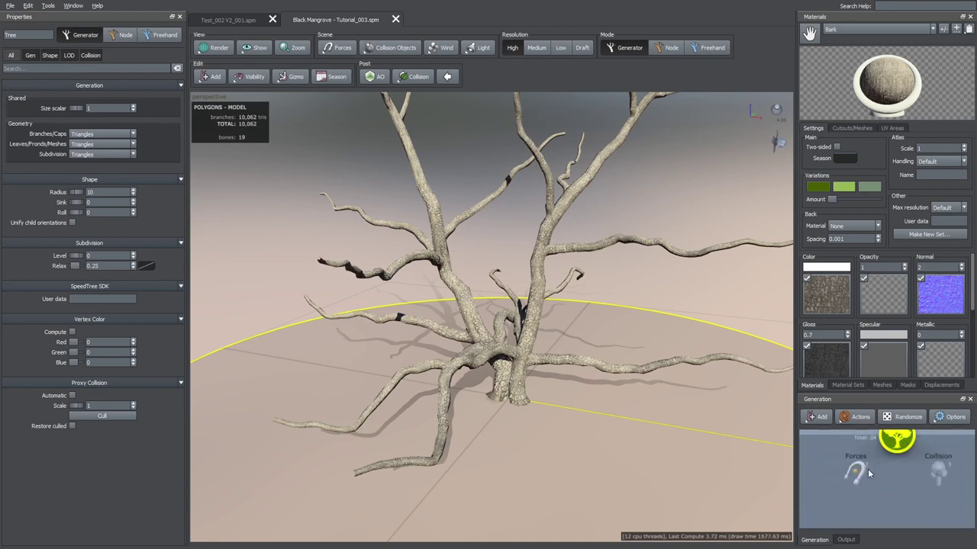
pyautogui.rightClick(868, 472)
pyautogui.click(885, 480)
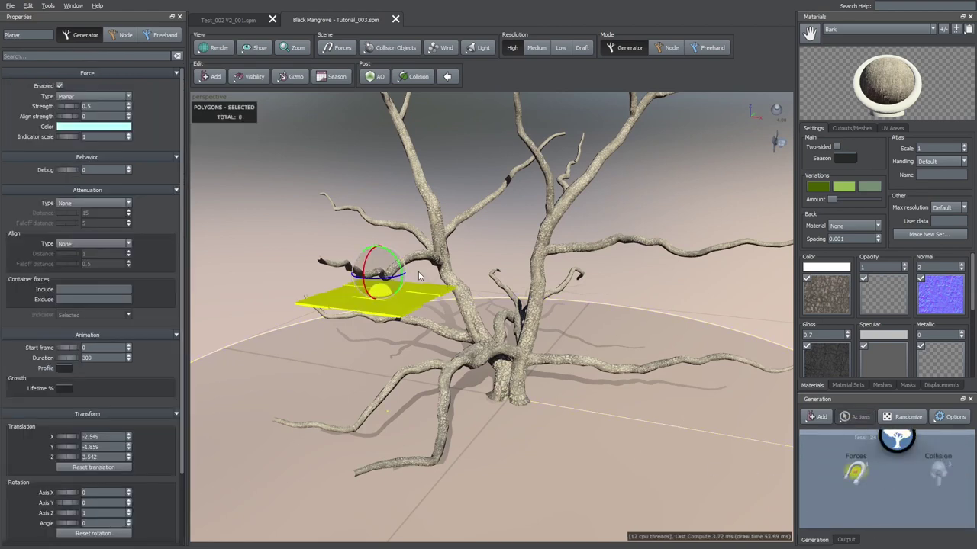
# Deselect the force and examine the low big branches around the split trunk from above and from the side.
pyautogui.moveTo(417, 372); pyautogui.dragTo(447, 383)
pyautogui.click(310, 316)
pyautogui.moveTo(309, 316); pyautogui.dragTo(333, 333)
pyautogui.moveTo(531, 377); pyautogui.dragTo(551, 388)
pyautogui.moveTo(549, 384); pyautogui.dragTo(536, 353, button='right')
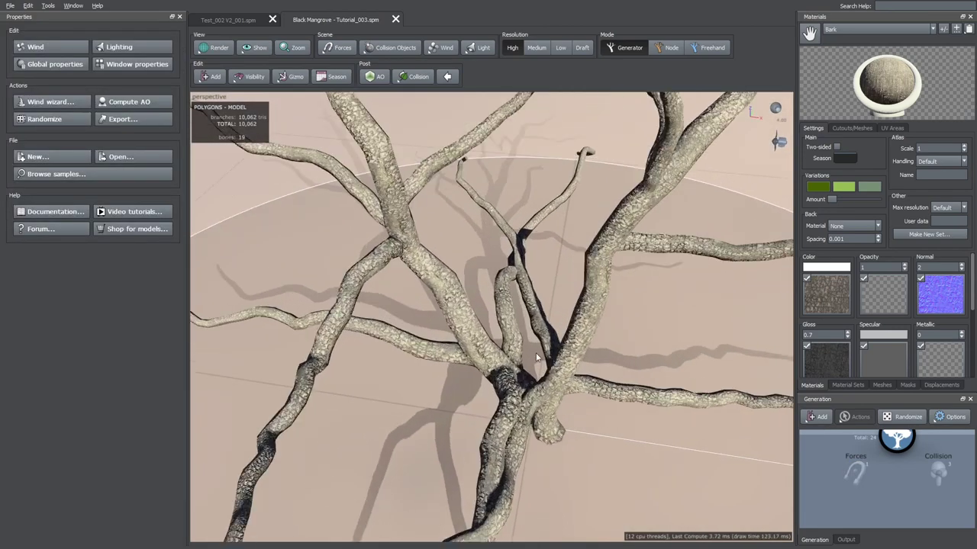
pyautogui.moveTo(543, 428); pyautogui.dragTo(502, 396)
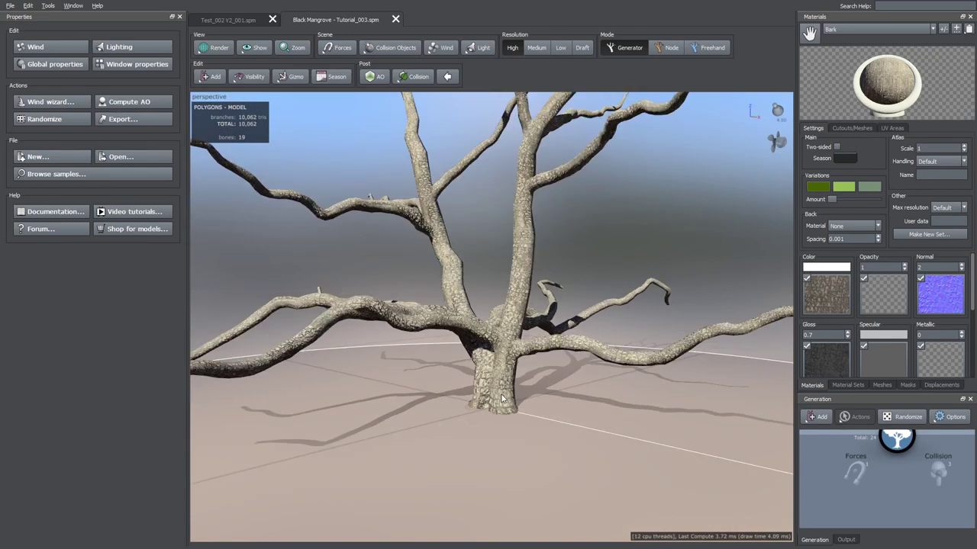
pyautogui.moveTo(503, 396); pyautogui.dragTo(526, 405, button='right')
pyautogui.moveTo(526, 405); pyautogui.dragTo(536, 420)
# Select the big branches, try a sweep of 0.12 and return the sweep to 1.
pyautogui.click(485, 362)
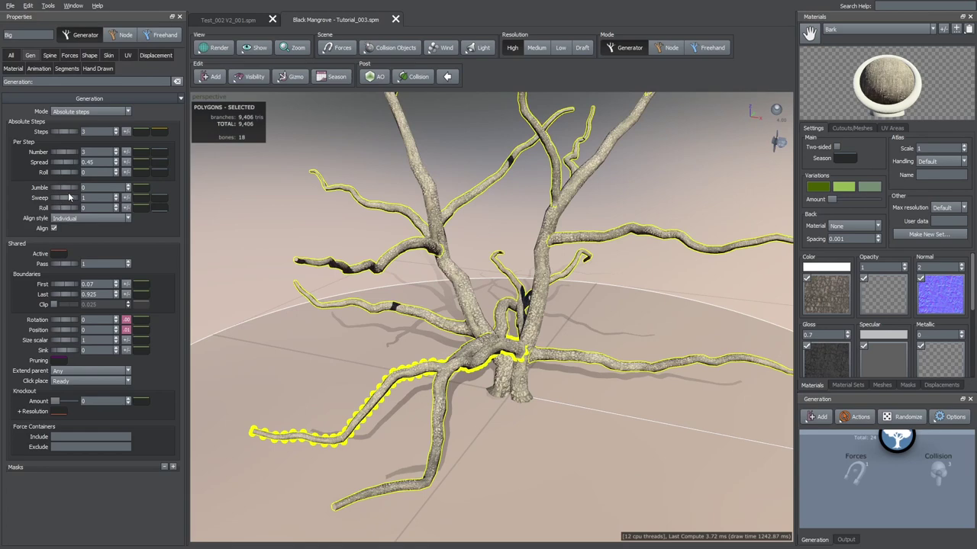
pyautogui.moveTo(69, 202); pyautogui.dragTo(22, 198)
pyautogui.scroll(-3, 412, 238)
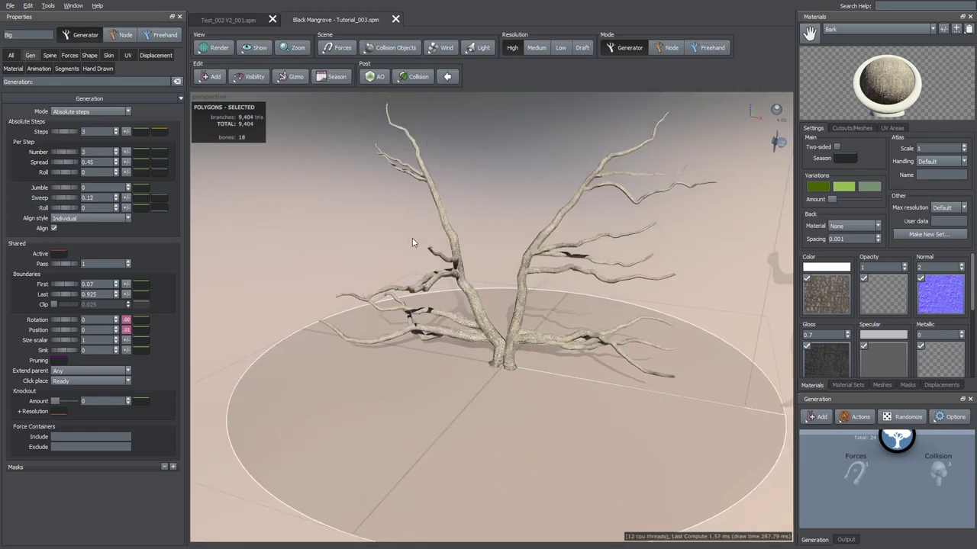
pyautogui.moveTo(623, 181)
pyautogui.mouseDown()
pyautogui.moveTo(511, 187)
pyautogui.moveTo(610, 183)
pyautogui.mouseUp()
pyautogui.scroll(3, 595, 183)
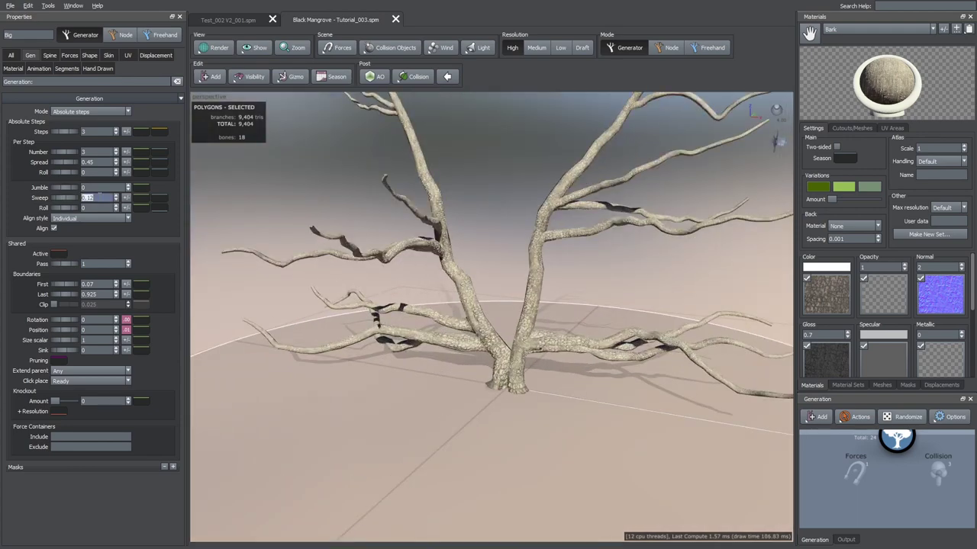
pyautogui.write('1')
pyautogui.press('Return')
# Adjust the end of the big branches' sweep parent curve for the Extension, setting the point's Y value to 0.8.
pyautogui.scroll(3, 371, 285)
pyautogui.click(140, 199)
pyautogui.moveTo(296, 197); pyautogui.dragTo(195, 176)
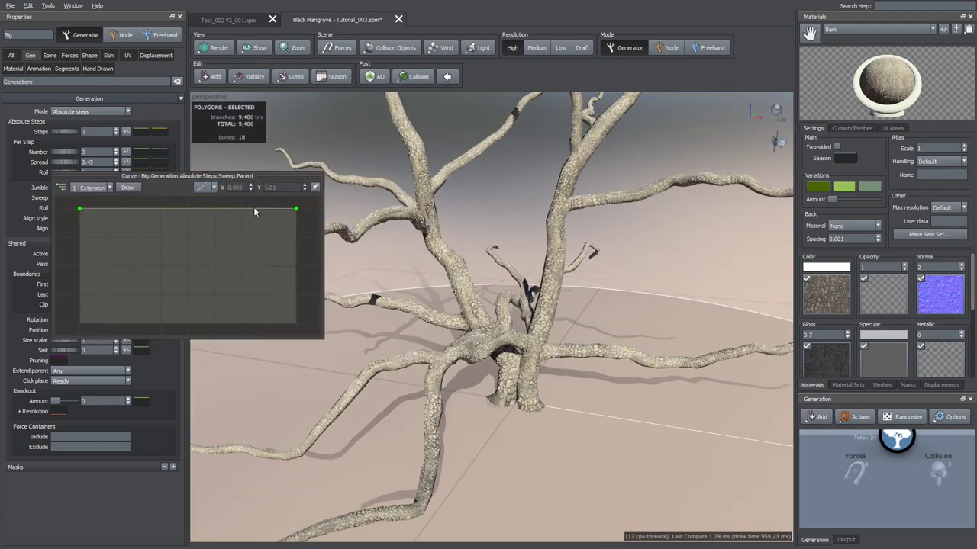
pyautogui.moveTo(296, 210); pyautogui.dragTo(267, 212)
pyautogui.doubleClick(276, 188)
pyautogui.write('.8')
pyautogui.moveTo(389, 279); pyautogui.dragTo(441, 325)
pyautogui.scroll(-5, 435, 283)
pyautogui.scroll(2, 441, 325)
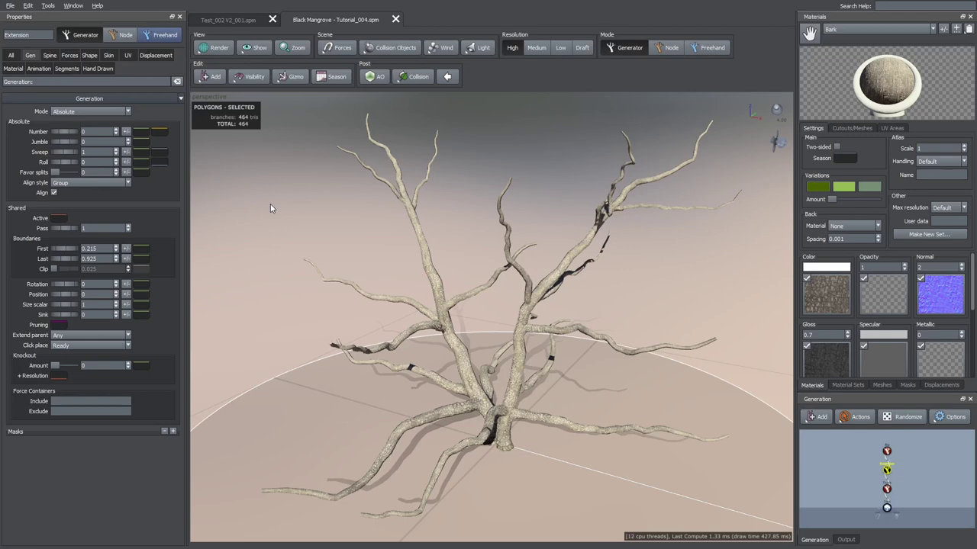
# Duplicate the Big generator and attach the copy to Big as a second level of branches.
pyautogui.moveTo(270, 204); pyautogui.dragTo(554, 479)
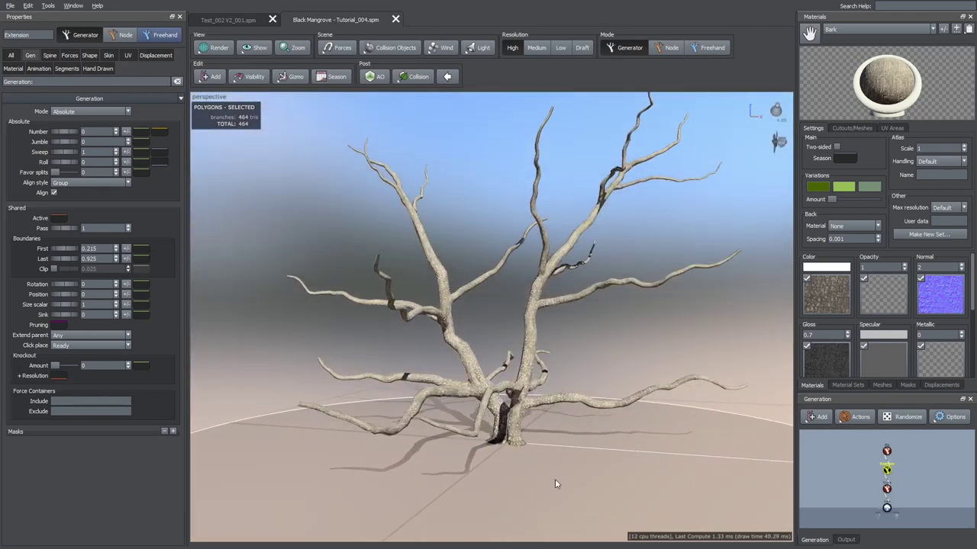
pyautogui.click(886, 451)
pyautogui.scroll(3, 894, 448)
pyautogui.moveTo(902, 447); pyautogui.dragTo(891, 453, button='middle')
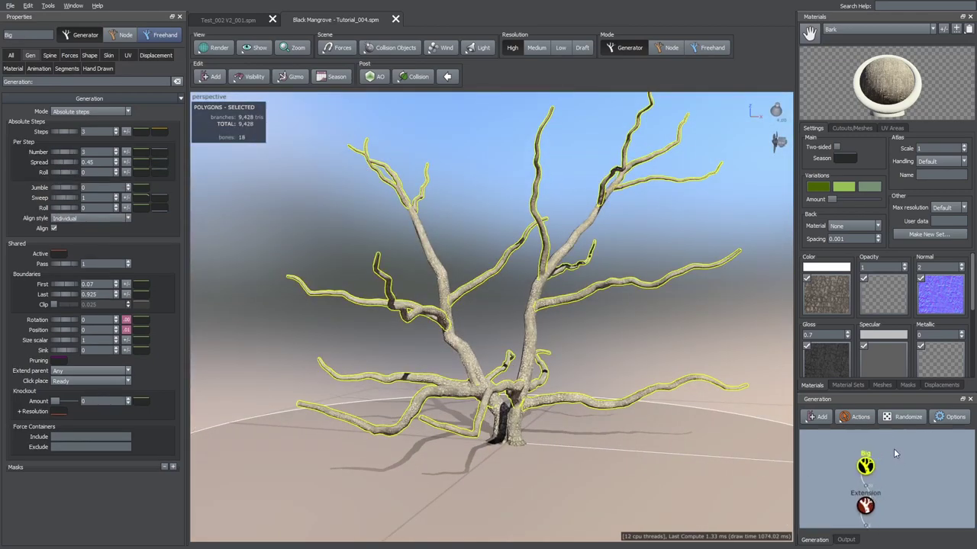
pyautogui.hotkey('ctrl', 'd')
pyautogui.moveTo(889, 466); pyautogui.dragTo(847, 467)
pyautogui.moveTo(603, 397); pyautogui.dragTo(503, 336)
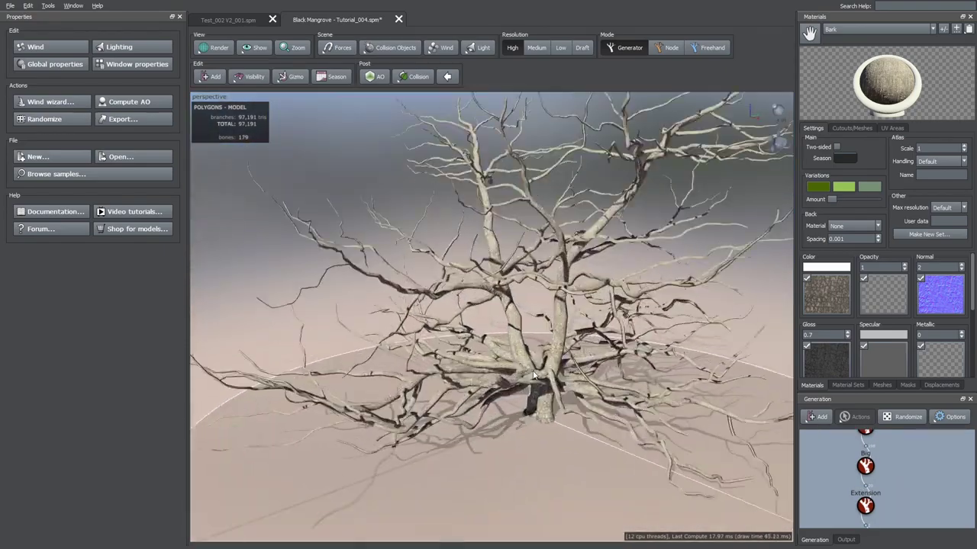
pyautogui.scroll(5, 534, 375)
pyautogui.moveTo(534, 375); pyautogui.dragTo(526, 370)
# Isolate a single low big branch with its child branches and examine it from several angles.
pyautogui.click(460, 363)
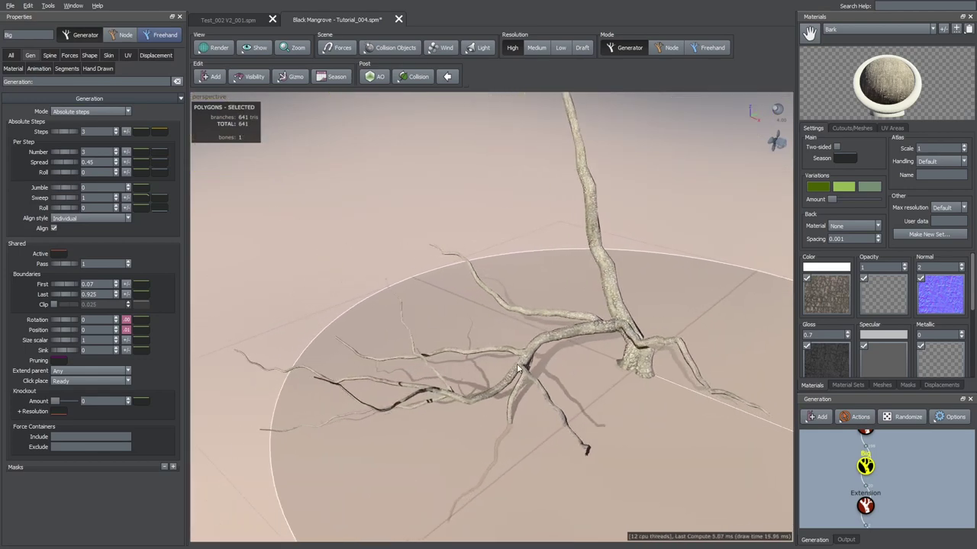
pyautogui.moveTo(656, 364); pyautogui.dragTo(763, 459)
pyautogui.scroll(-3, 895, 479)
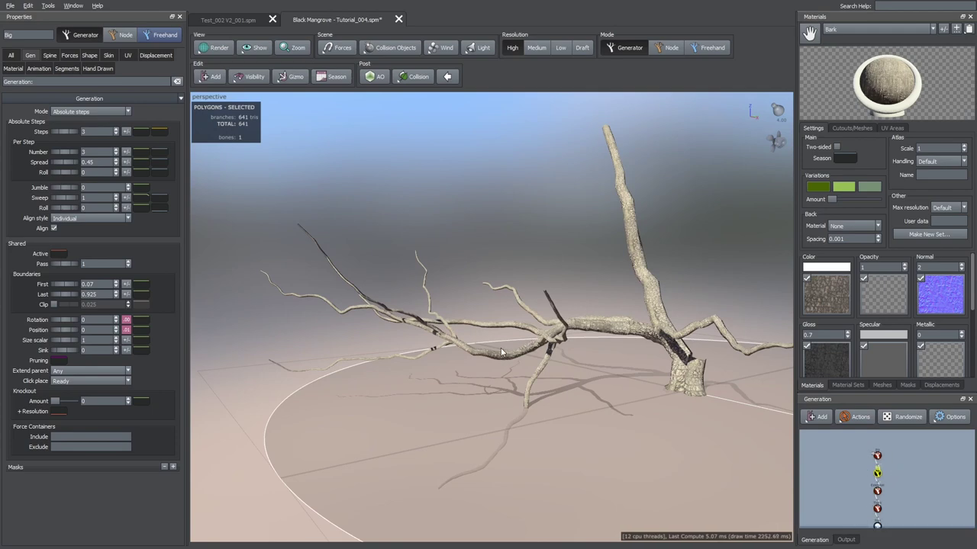
pyautogui.moveTo(502, 352); pyautogui.dragTo(489, 381)
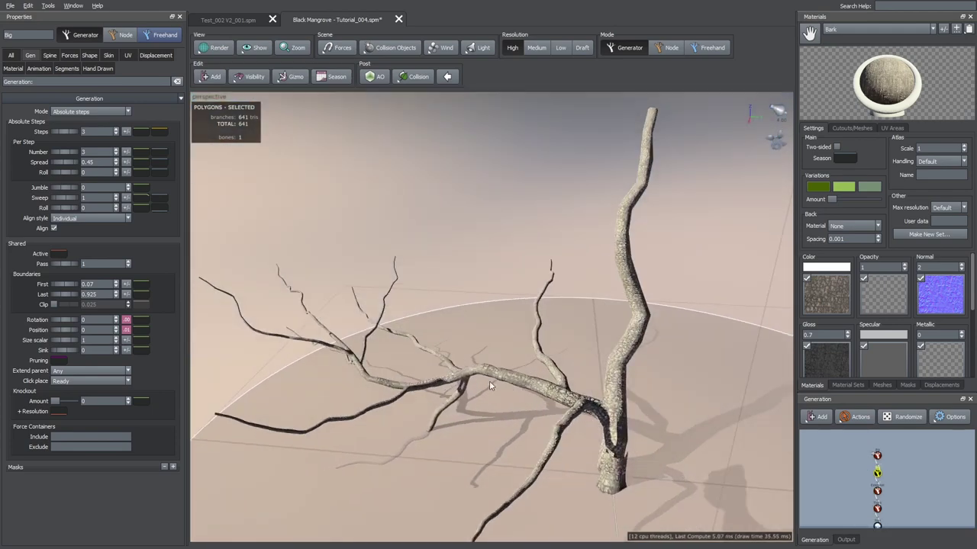
# Select the isolated branch's second-level branches and switch their generation mode to Interval.
pyautogui.click(554, 376)
pyautogui.moveTo(554, 376); pyautogui.dragTo(598, 490)
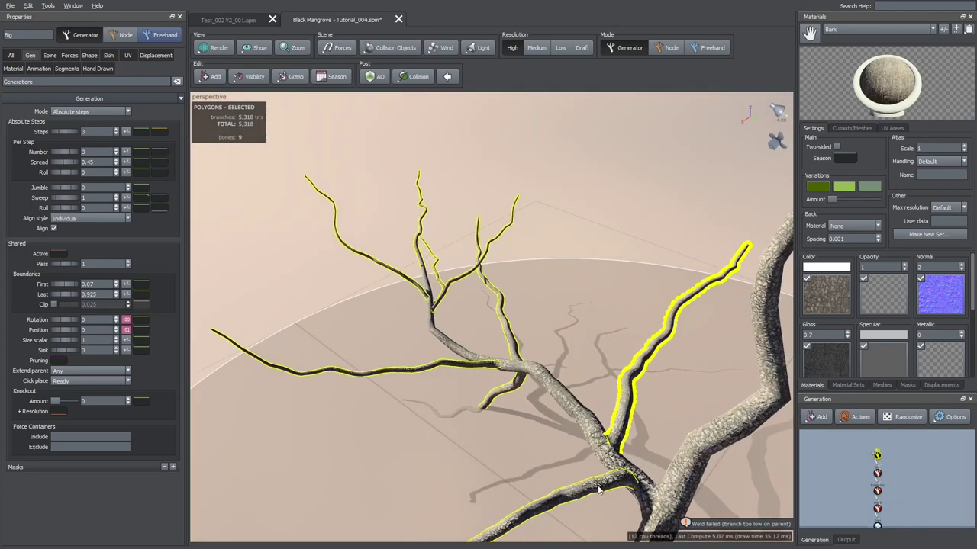
pyautogui.click(67, 112)
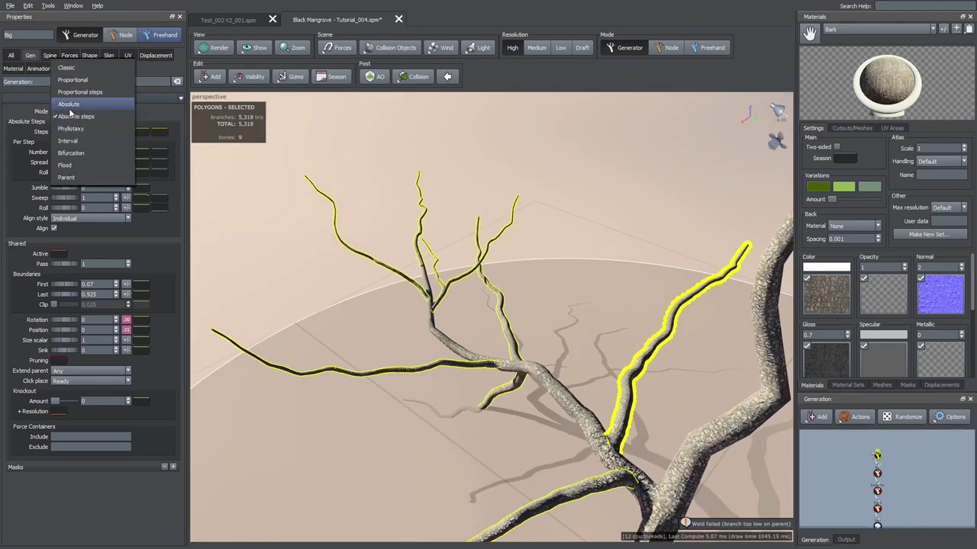
pyautogui.click(74, 143)
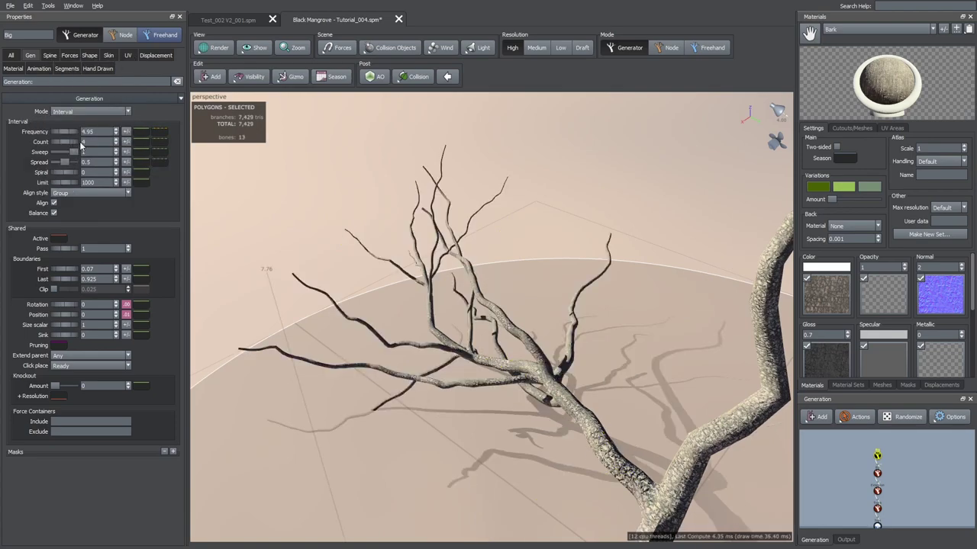
pyautogui.moveTo(382, 284); pyautogui.dragTo(405, 325)
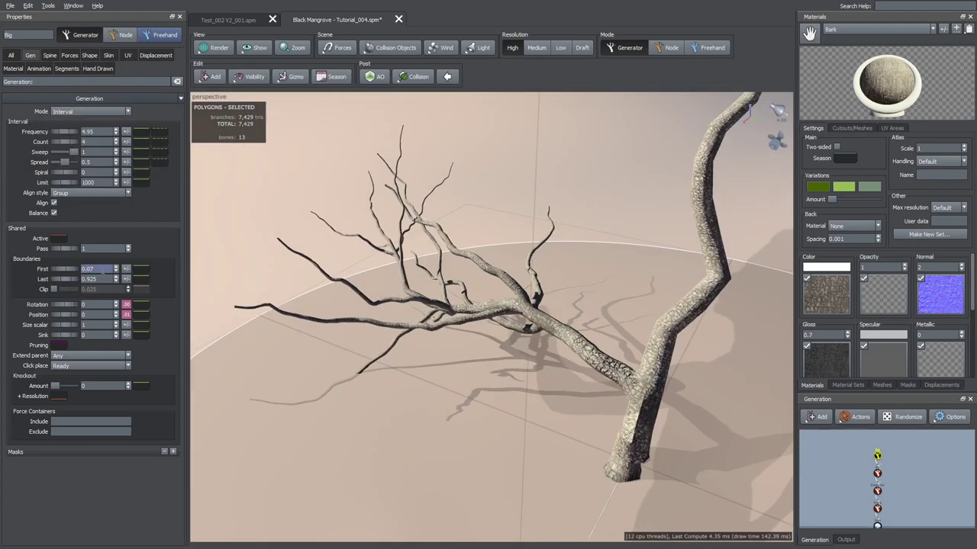
# Set the second-level branches' First boundary to 0.15 and their interval count to 3.
pyautogui.click(103, 270)
pyautogui.write('.15')
pyautogui.press('Return')
pyautogui.moveTo(343, 294); pyautogui.dragTo(460, 287)
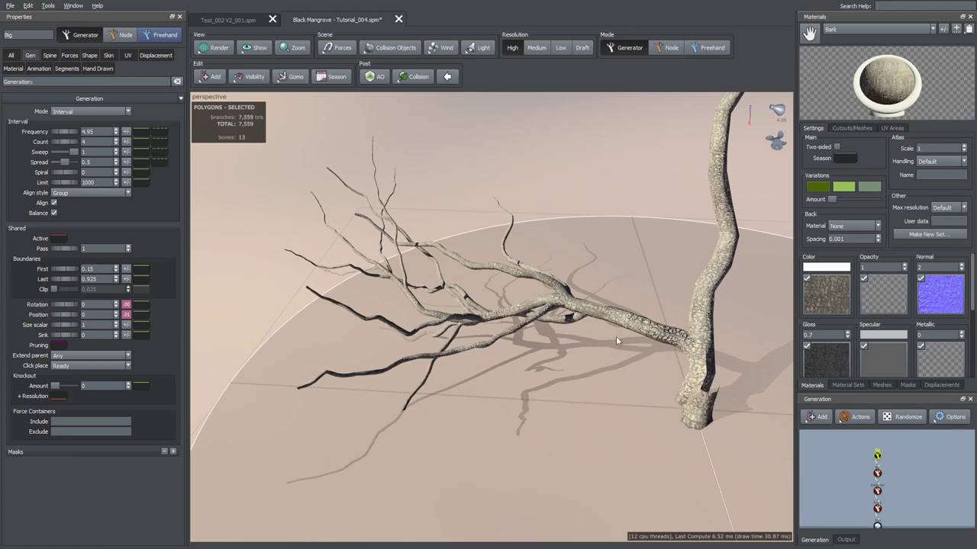
pyautogui.moveTo(462, 255); pyautogui.dragTo(248, 159)
pyautogui.moveTo(64, 144); pyautogui.dragTo(57, 144)
pyautogui.moveTo(428, 259); pyautogui.dragTo(458, 307)
# Set the second-level branches' generation rotation variance to 0.
pyautogui.click(127, 305)
pyautogui.click(258, 321)
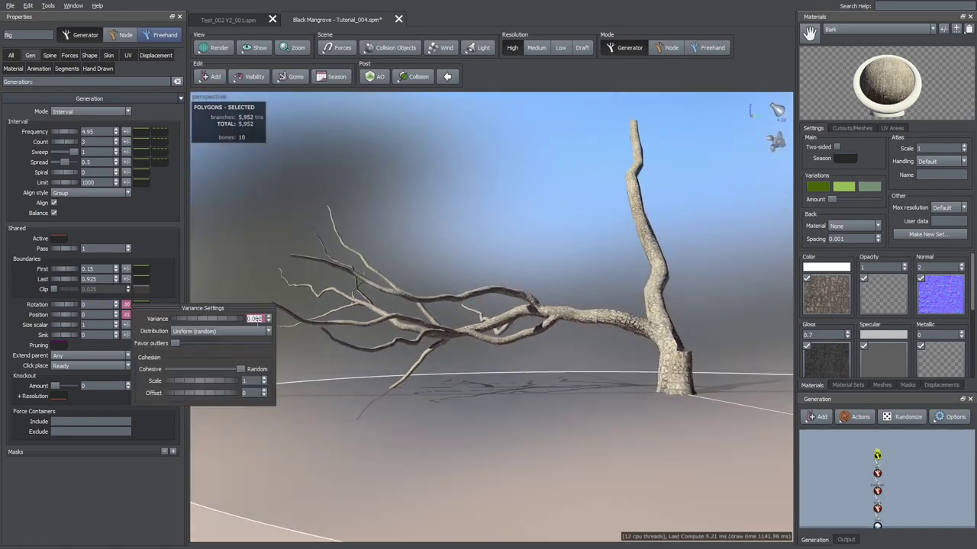
pyautogui.moveTo(194, 324); pyautogui.dragTo(344, 464)
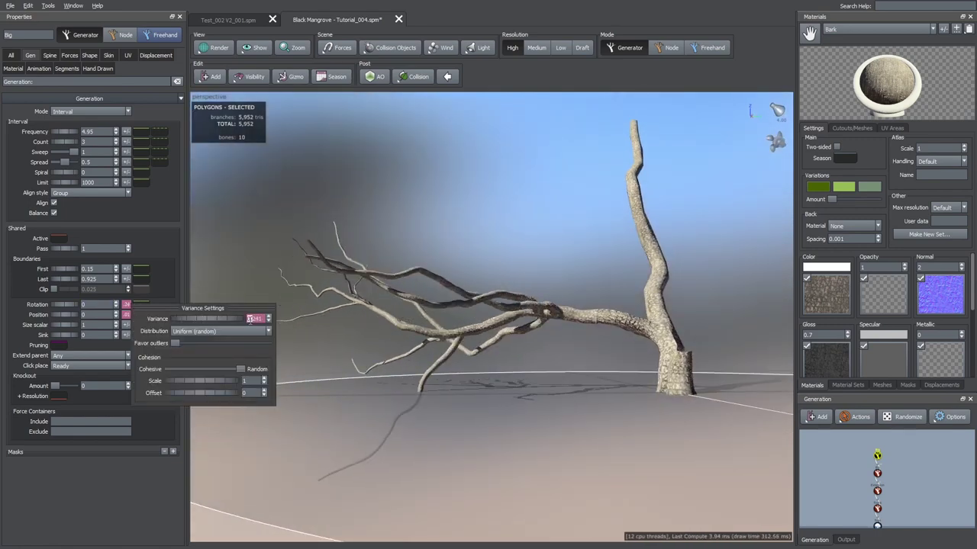
pyautogui.write('0')
pyautogui.press('Return')
pyautogui.moveTo(329, 318); pyautogui.dragTo(435, 337)
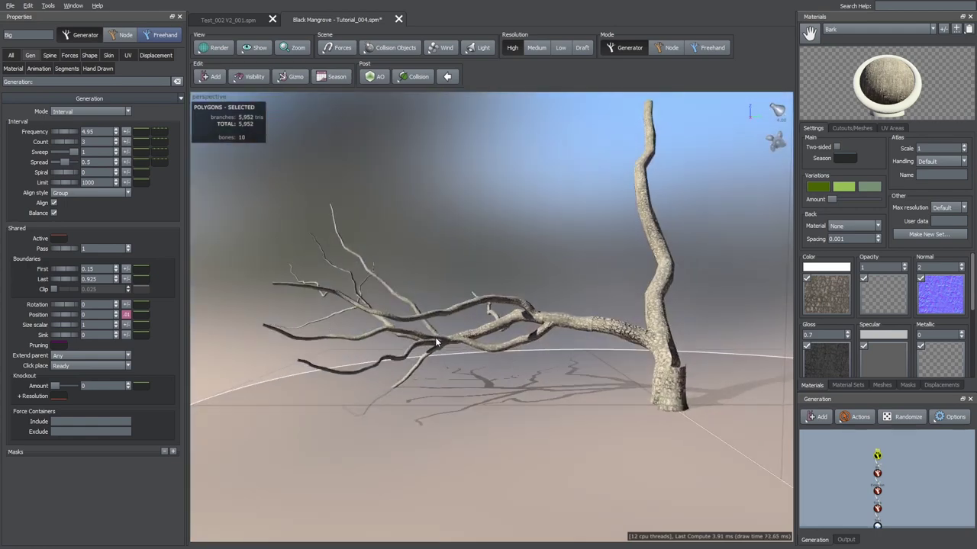
# Shape the second-level branches' gravity profile curve to start high, stay near zero until about X 0.61 and rise above full at the tip.
pyautogui.scroll(2, 408, 365)
pyautogui.moveTo(393, 367); pyautogui.dragTo(358, 361)
pyautogui.click(52, 56)
pyautogui.scroll(-2, 61, 254)
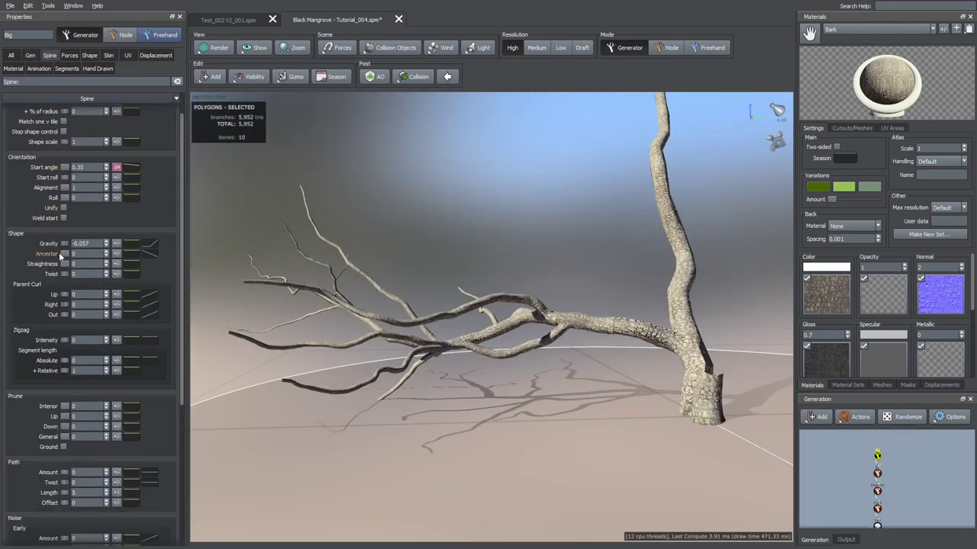
pyautogui.click(148, 250)
pyautogui.moveTo(187, 157); pyautogui.dragTo(143, 123)
pyautogui.click(107, 283)
pyautogui.moveTo(47, 256); pyautogui.dragTo(54, 129)
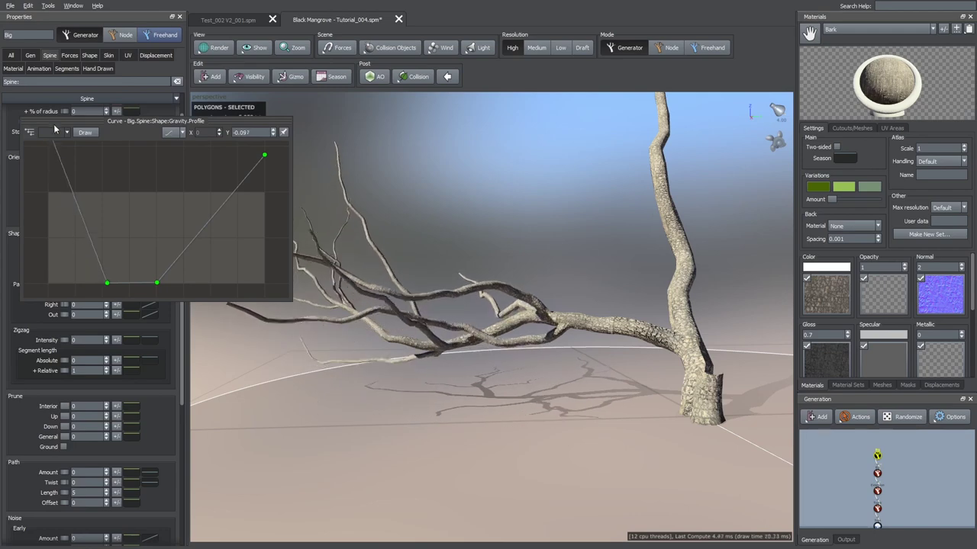
pyautogui.scroll(-3, 369, 245)
pyautogui.moveTo(266, 157); pyautogui.dragTo(264, 179)
pyautogui.moveTo(156, 282); pyautogui.dragTo(179, 283)
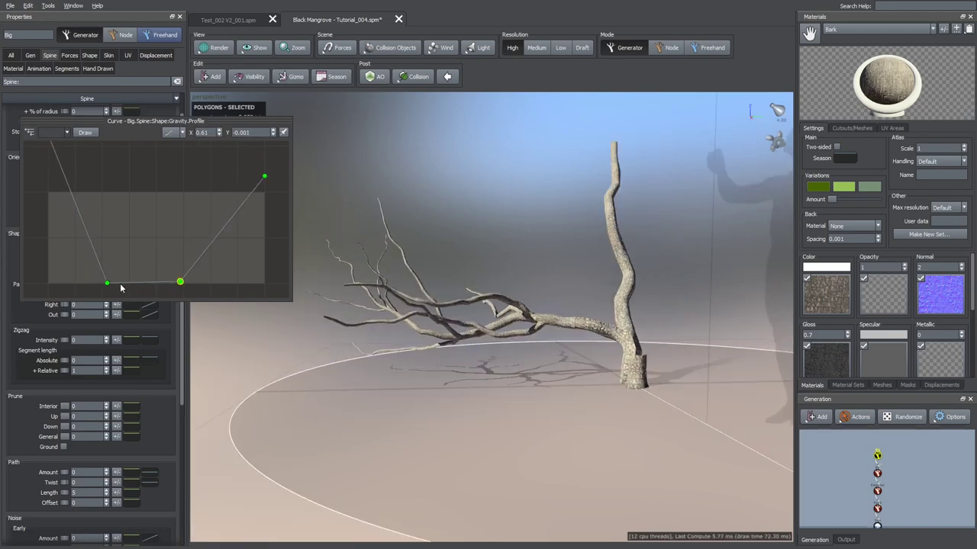
pyautogui.moveTo(107, 283); pyautogui.dragTo(110, 283)
pyautogui.scroll(-1, 255, 272)
pyautogui.moveTo(347, 291); pyautogui.dragTo(432, 286)
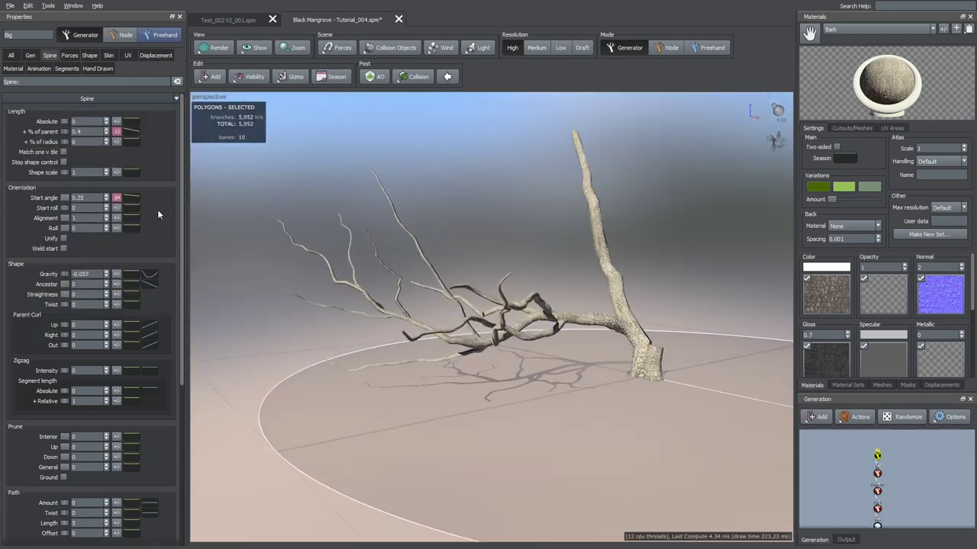
# Raise the tip of the second-level branches' absolute radius profile curve to about 0.769 and show the whole tree again.
pyautogui.click(109, 56)
pyautogui.click(155, 141)
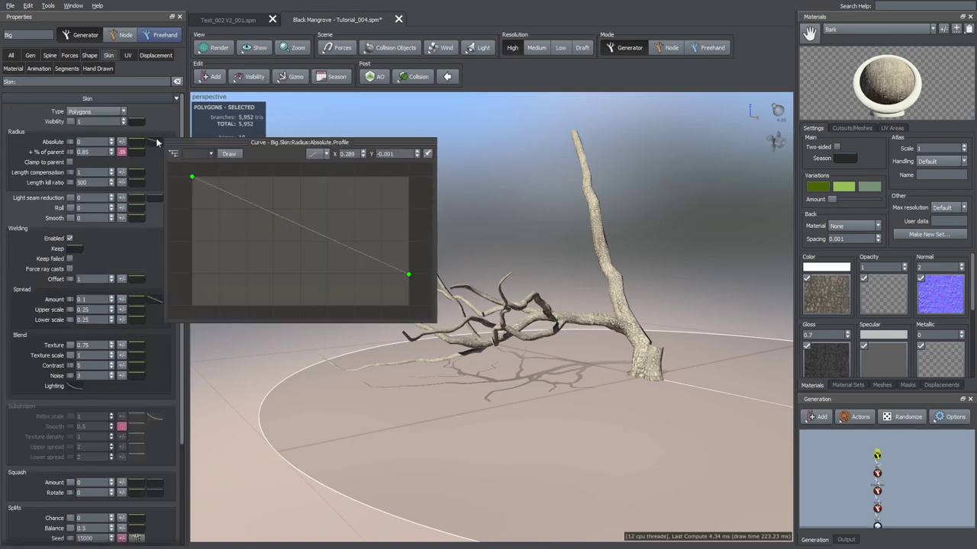
pyautogui.moveTo(229, 142); pyautogui.dragTo(107, 146)
pyautogui.moveTo(286, 276); pyautogui.dragTo(286, 210)
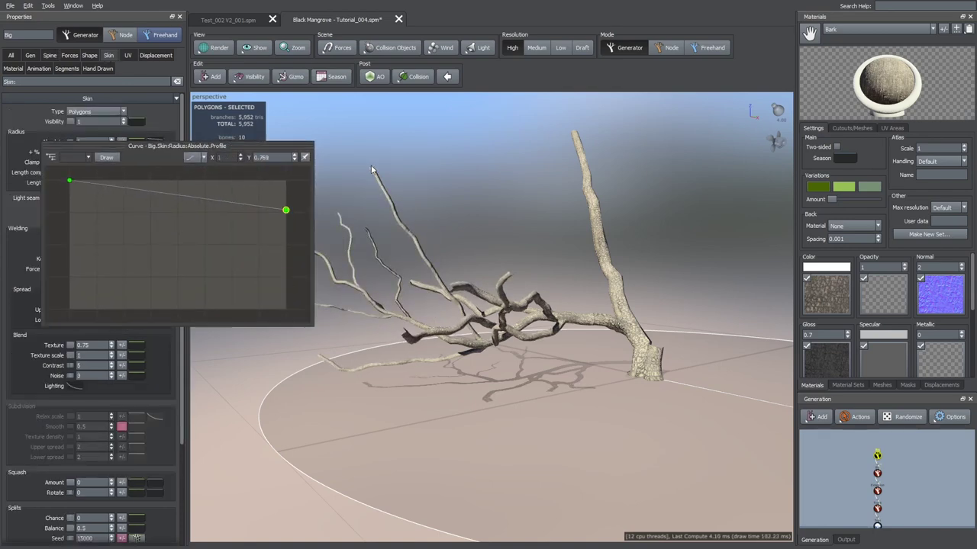
pyautogui.moveTo(371, 171); pyautogui.dragTo(559, 249)
pyautogui.click(426, 247)
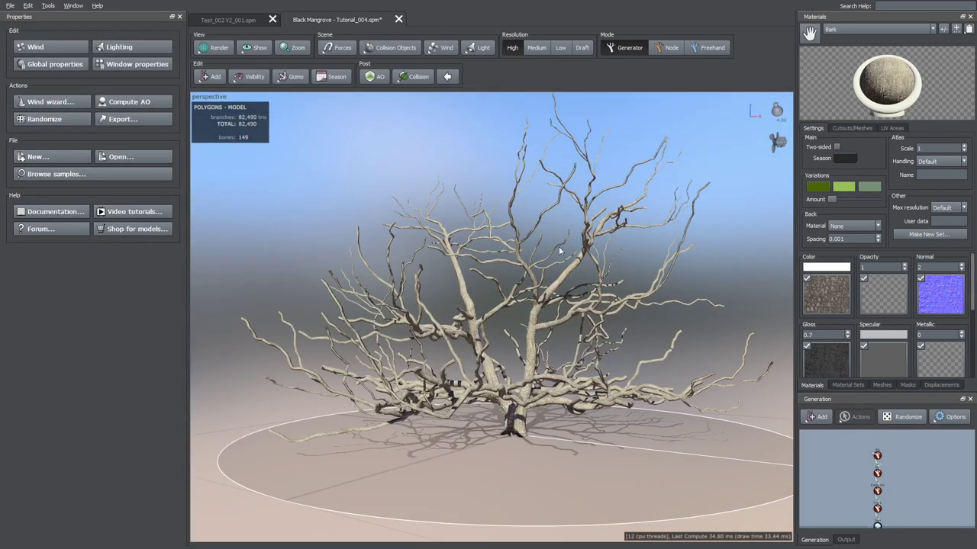
# Inspect the second-level branches' joints with their parents in Standard and Scribed rendering and open the weld message's details.
pyautogui.click(878, 456)
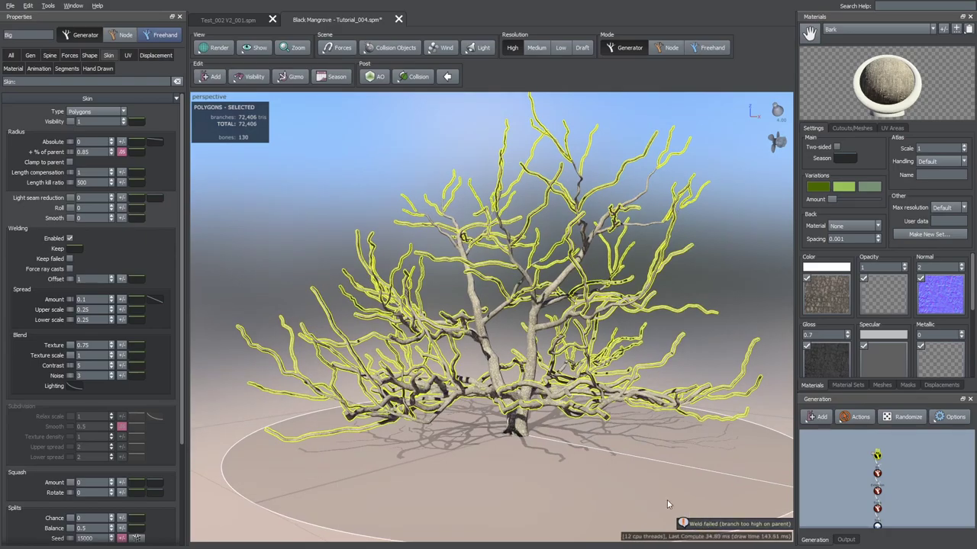
pyautogui.moveTo(543, 440); pyautogui.dragTo(532, 403, button='middle')
pyautogui.scroll(8, 533, 402)
pyautogui.scroll(10, 531, 403)
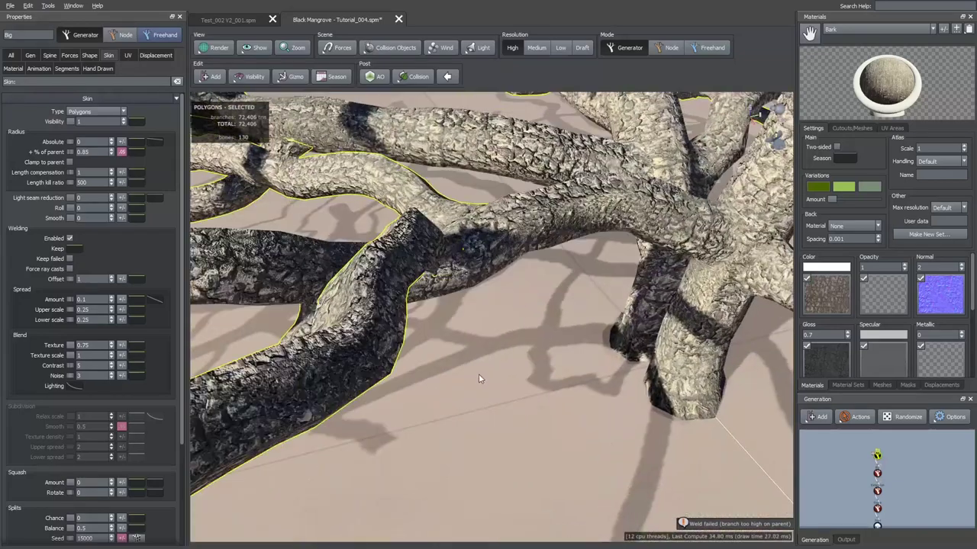
pyautogui.moveTo(479, 376); pyautogui.dragTo(537, 404)
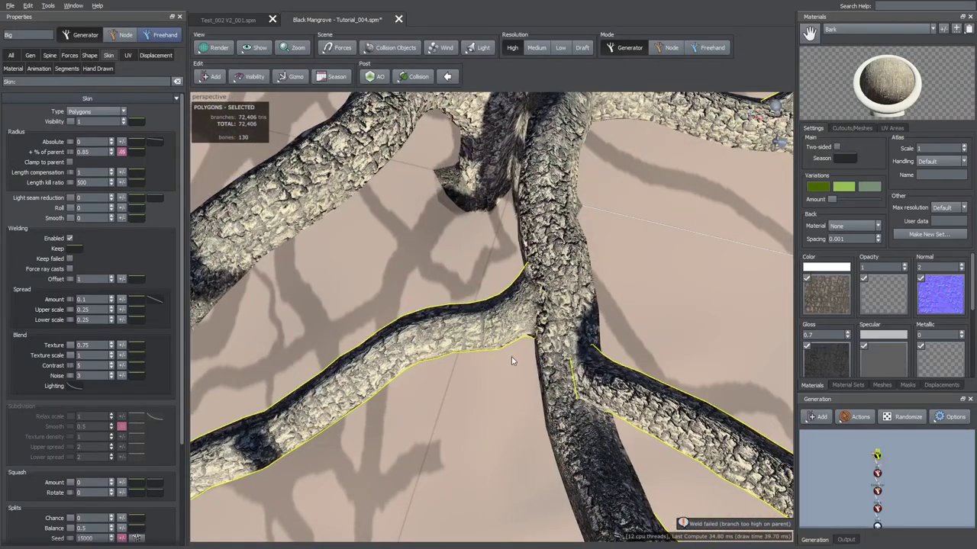
pyautogui.click(219, 48)
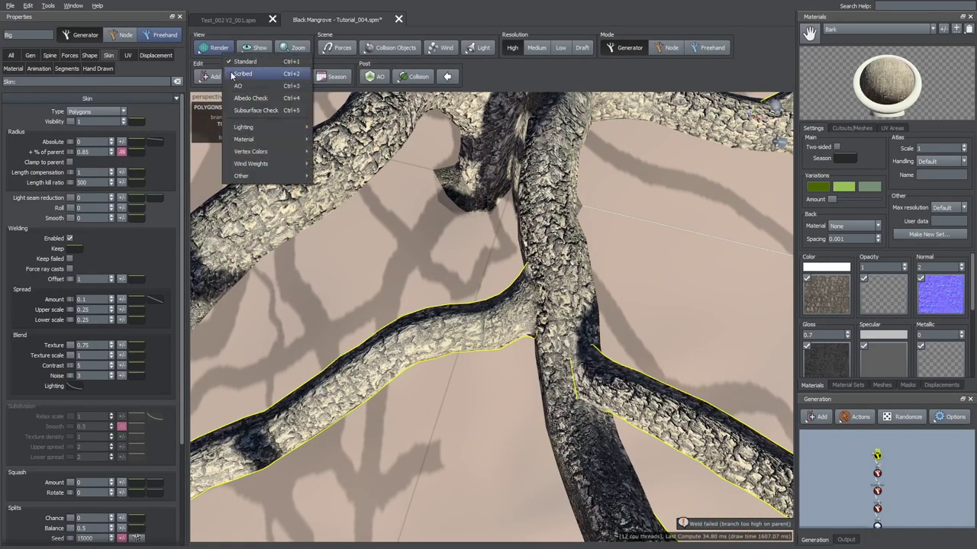
pyautogui.click(232, 73)
pyautogui.click(214, 49)
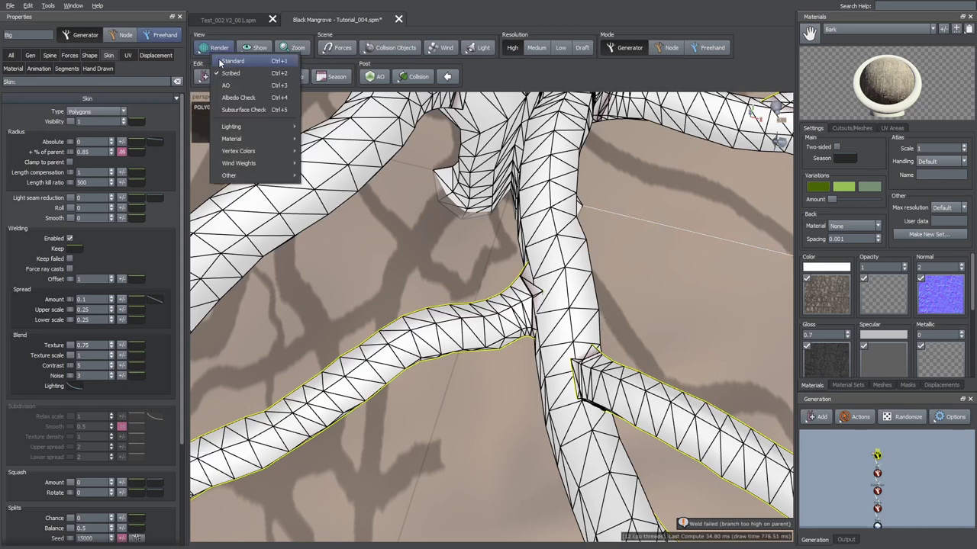
pyautogui.click(222, 61)
pyautogui.click(701, 525)
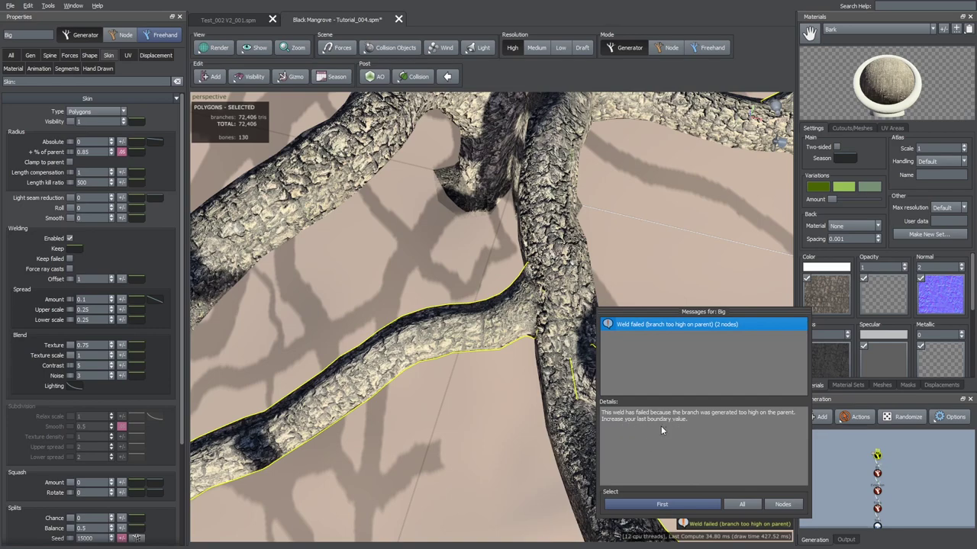
# Try a Last boundary of 1.015 for the second-level branches and restore it to 0.925.
pyautogui.scroll(-10, 452, 398)
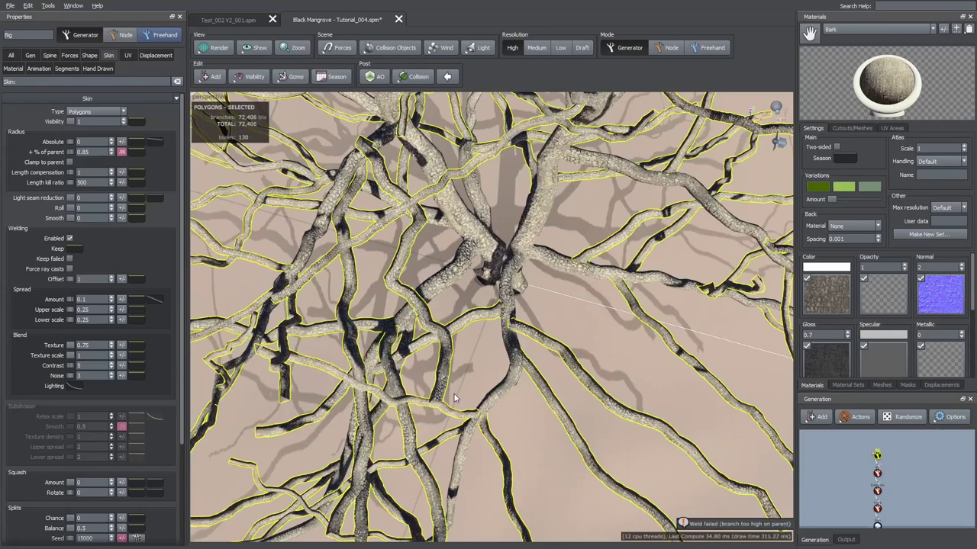
pyautogui.scroll(-5, 454, 398)
pyautogui.moveTo(454, 398); pyautogui.dragTo(450, 336)
pyautogui.click(30, 55)
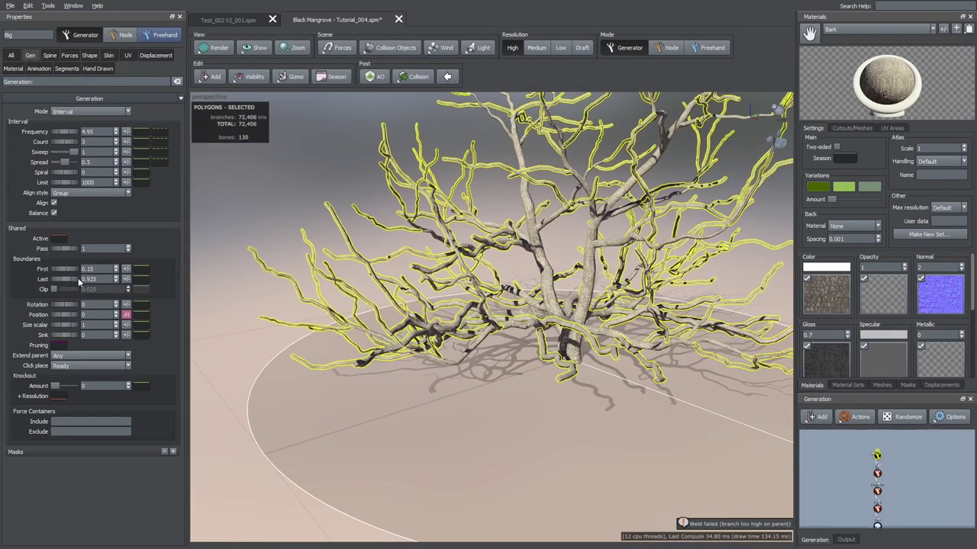
pyautogui.moveTo(68, 280); pyautogui.dragTo(75, 279)
pyautogui.moveTo(431, 378); pyautogui.dragTo(424, 386)
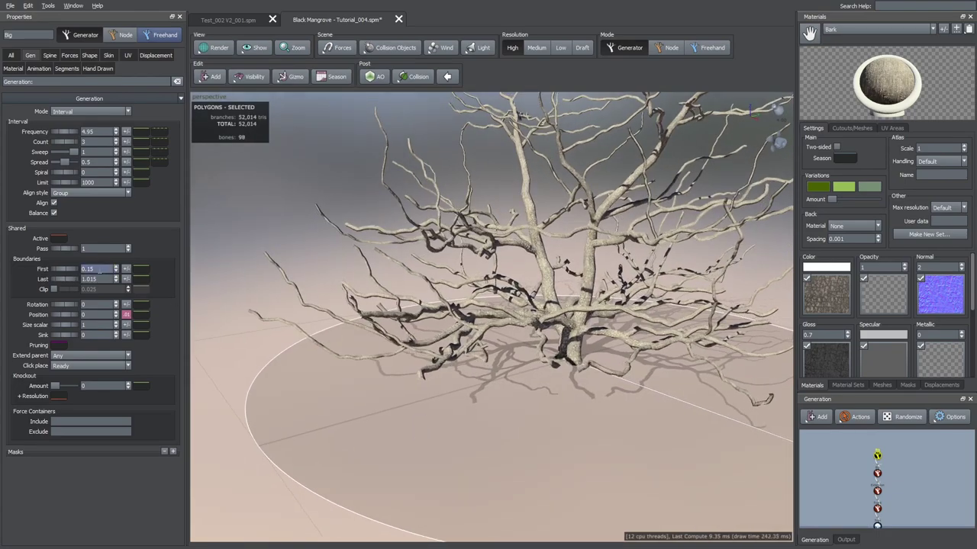
pyautogui.press('Return')
# Disable welding on the second-level branches and show the whole tree in Standard rendering.
pyautogui.moveTo(429, 323); pyautogui.dragTo(556, 410)
pyautogui.scroll(5, 429, 324)
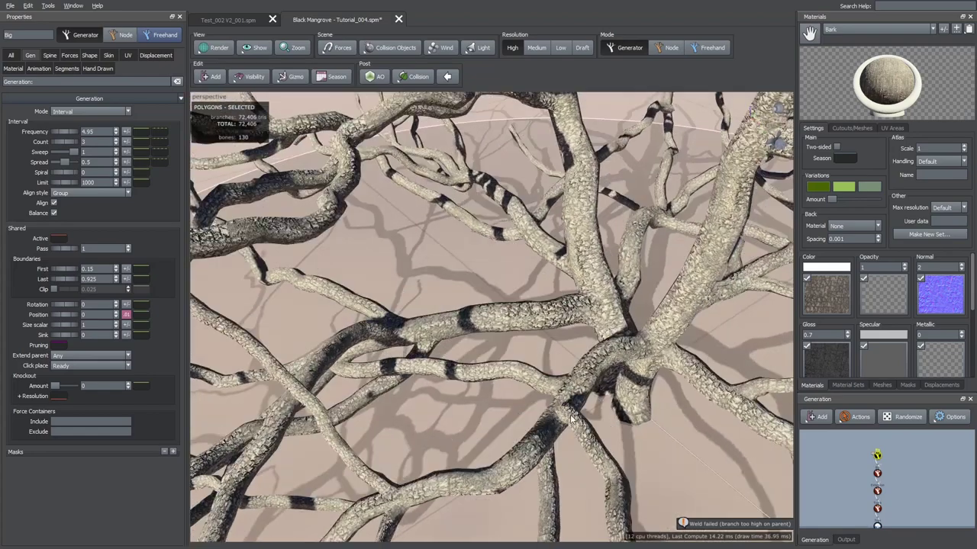
pyautogui.click(569, 416)
pyautogui.click(108, 55)
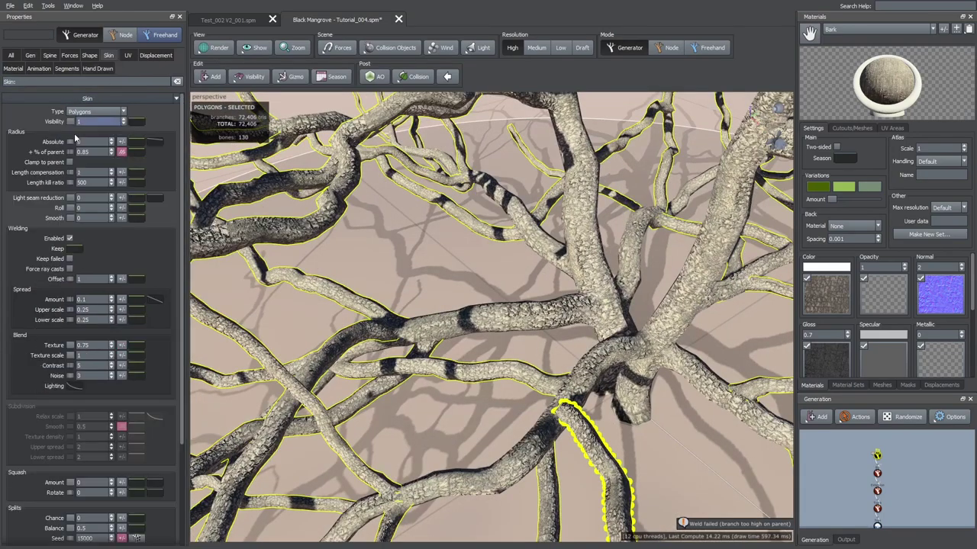
pyautogui.click(70, 239)
pyautogui.scroll(-10, 406, 303)
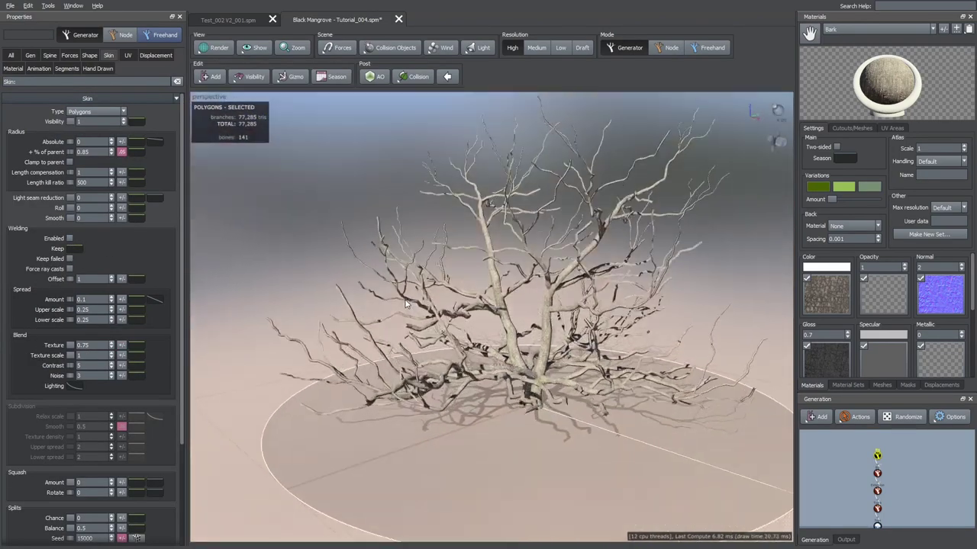
pyautogui.moveTo(406, 300); pyautogui.dragTo(394, 294)
pyautogui.click(216, 44)
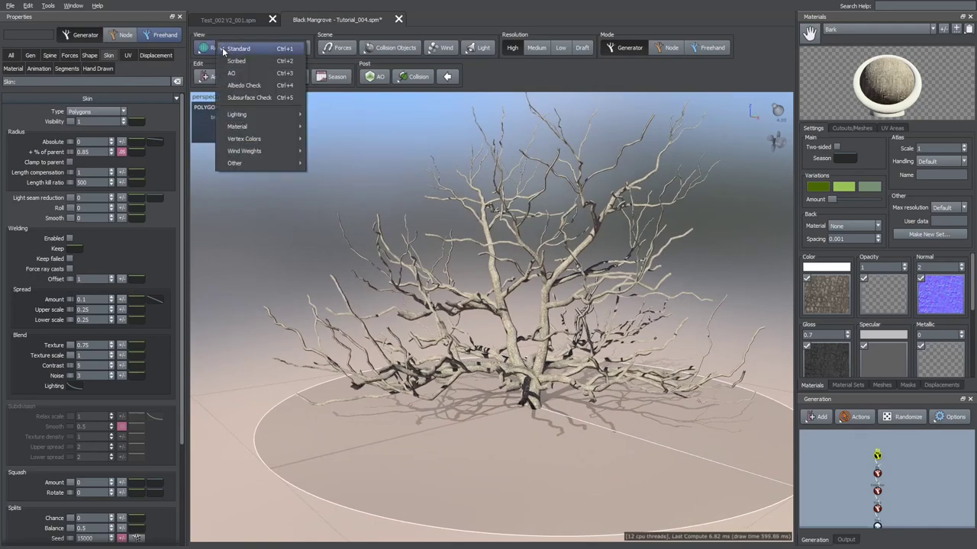
pyautogui.click(225, 49)
pyautogui.moveTo(416, 156); pyautogui.dragTo(388, 188)
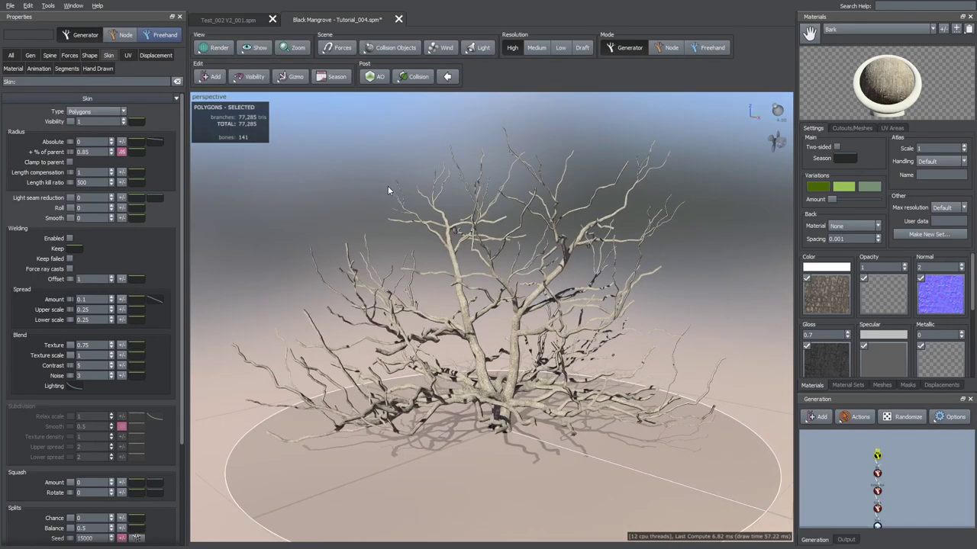
# Set the Smooth value of the second-level branches' late spine noise to 0.5.
pyautogui.click(876, 457)
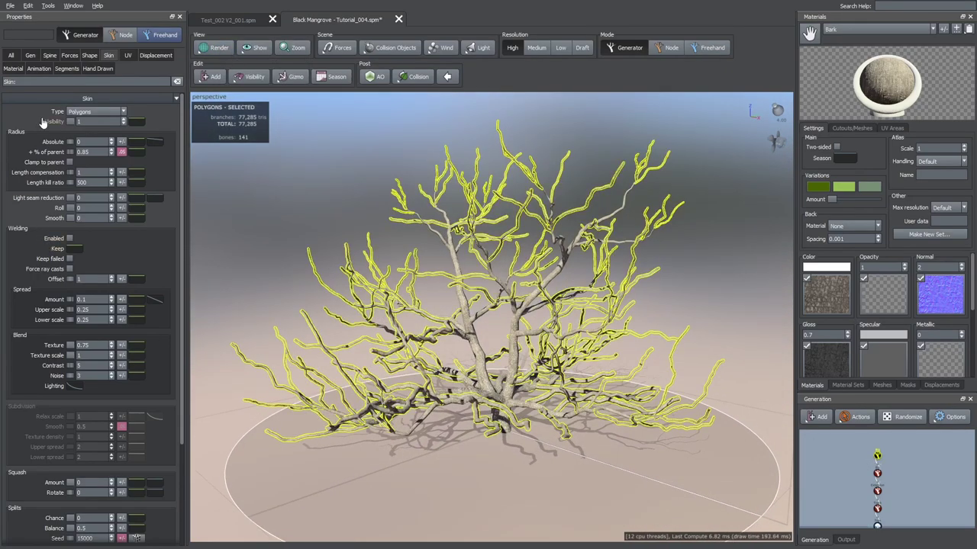
pyautogui.click(49, 55)
pyautogui.scroll(-5, 158, 280)
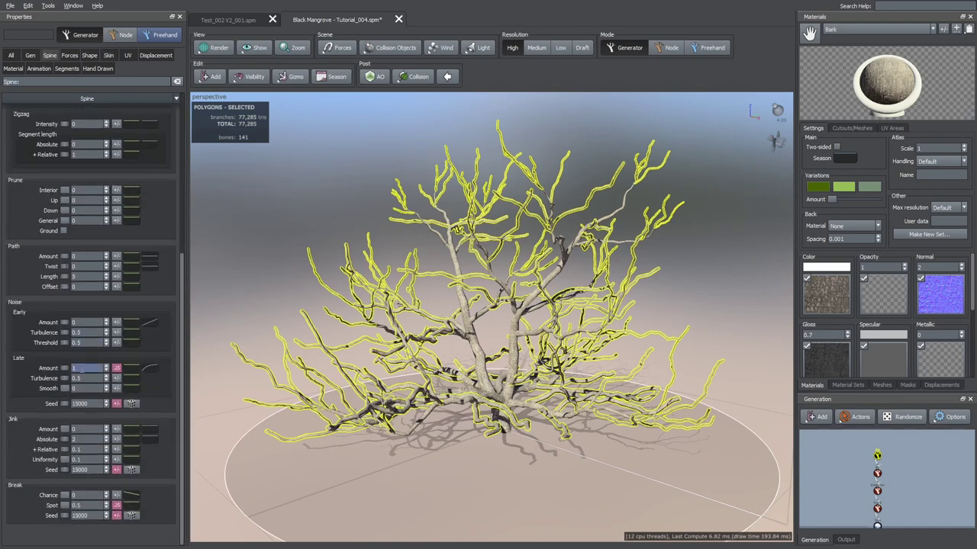
pyautogui.doubleClick(81, 388)
pyautogui.write('.5')
pyautogui.press('Return')
pyautogui.moveTo(306, 387); pyautogui.dragTo(367, 373)
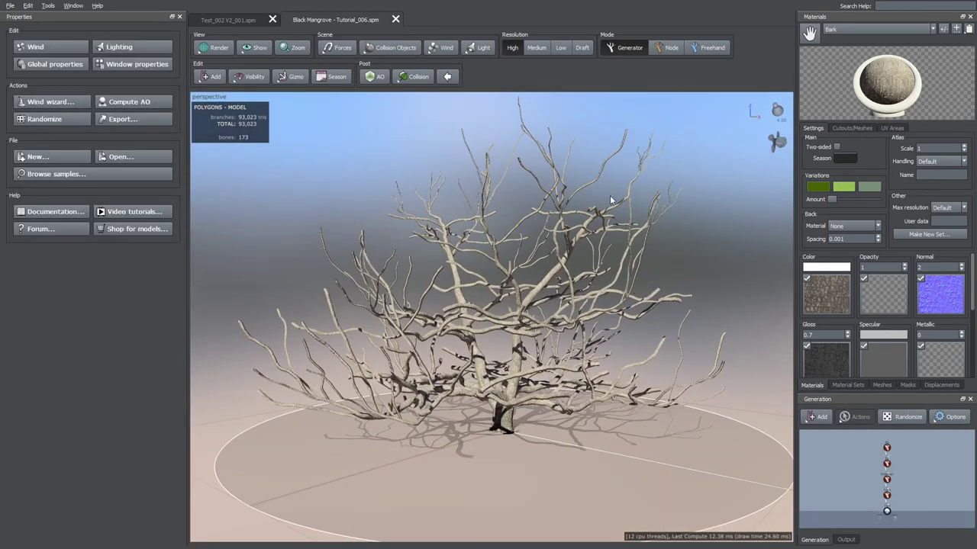
# Add a Twigs branch generator to the second-level big branches.
pyautogui.rightClick(886, 447)
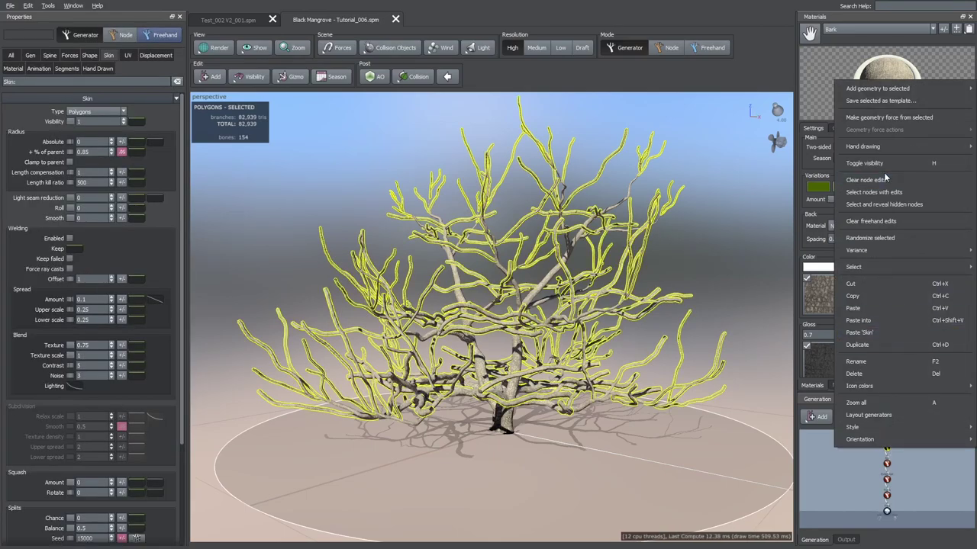
pyautogui.moveTo(865, 90)
pyautogui.moveTo(795, 217)
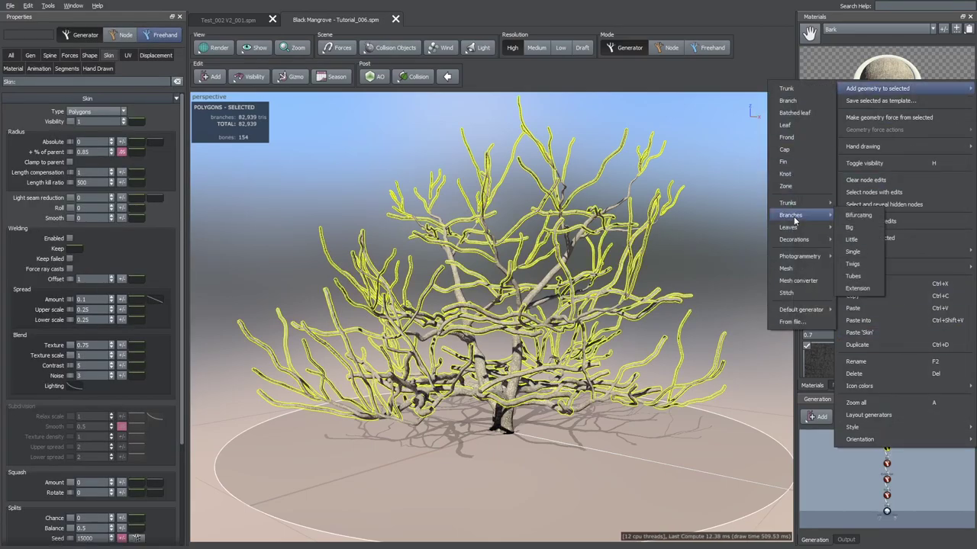
pyautogui.click(857, 264)
pyautogui.moveTo(488, 206); pyautogui.dragTo(510, 221, button='middle')
pyautogui.scroll(5, 490, 208)
pyautogui.scroll(-6, 502, 148)
pyautogui.moveTo(509, 222); pyautogui.dragTo(630, 332)
# Isolate one low second-level branch in the view and select its twigs for editing.
pyautogui.click(886, 458)
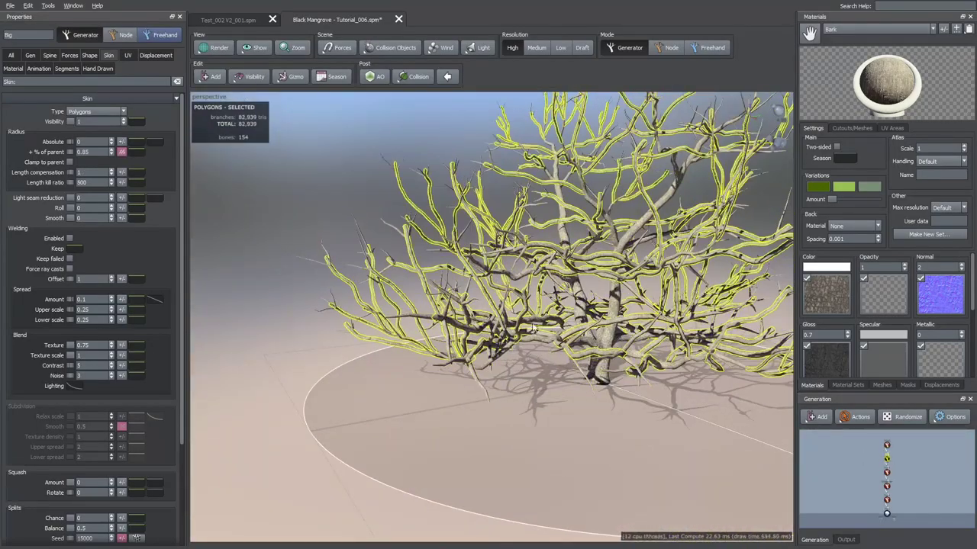
pyautogui.scroll(6, 381, 391)
pyautogui.doubleClick(382, 387)
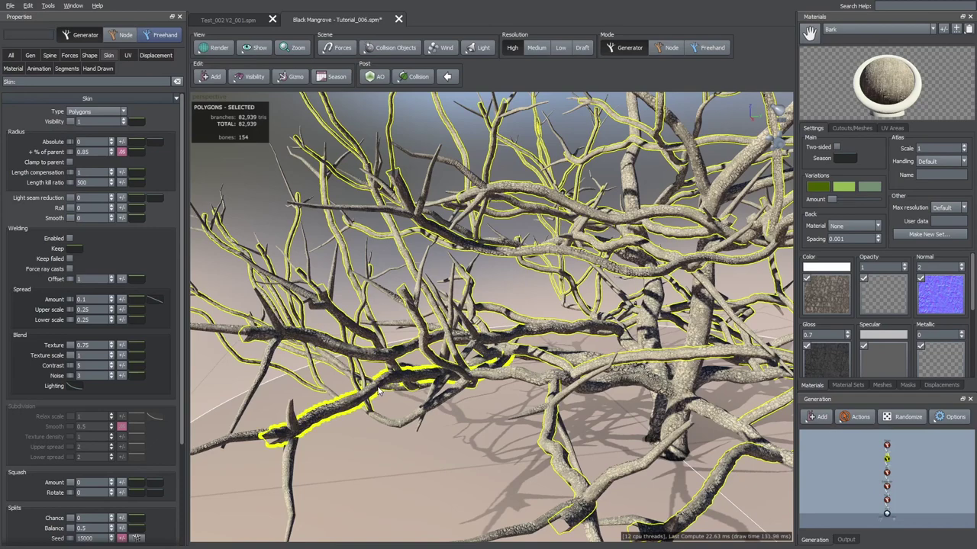
pyautogui.press('f')
pyautogui.moveTo(382, 387); pyautogui.dragTo(433, 317)
pyautogui.click(429, 305)
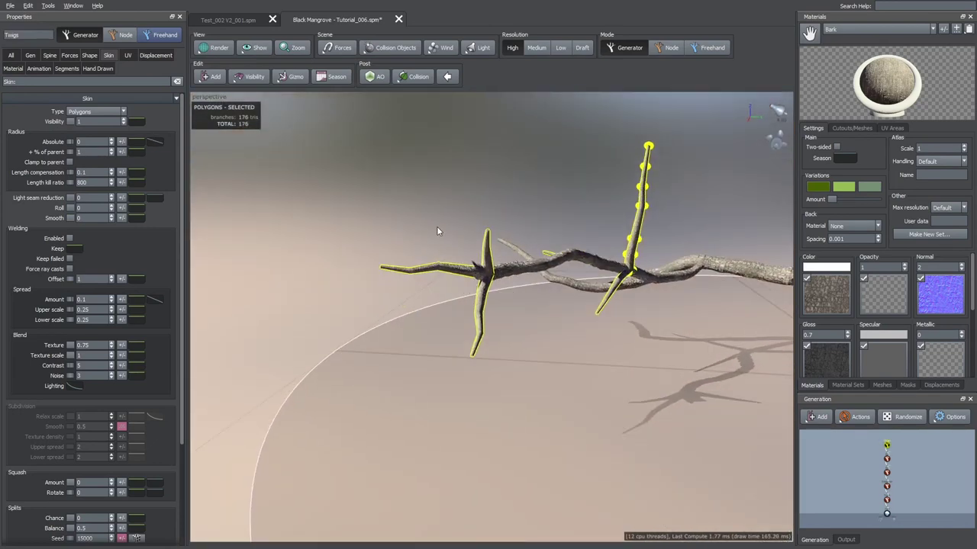
# Set the twigs' Extend parent option to Any.
pyautogui.click(30, 56)
pyautogui.click(68, 357)
pyautogui.click(69, 372)
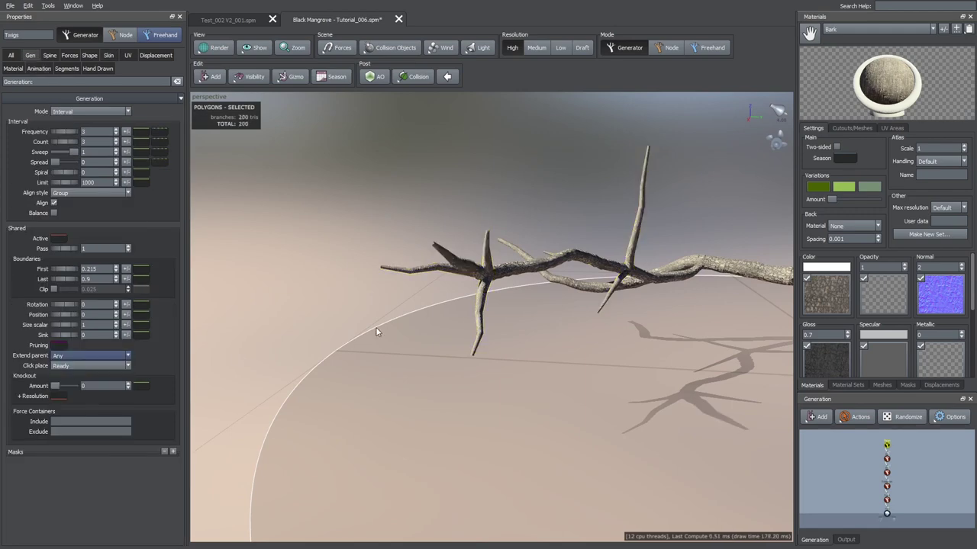
pyautogui.moveTo(377, 333)
pyautogui.mouseDown()
pyautogui.moveTo(363, 264)
pyautogui.moveTo(379, 295)
pyautogui.moveTo(368, 329)
pyautogui.mouseUp()
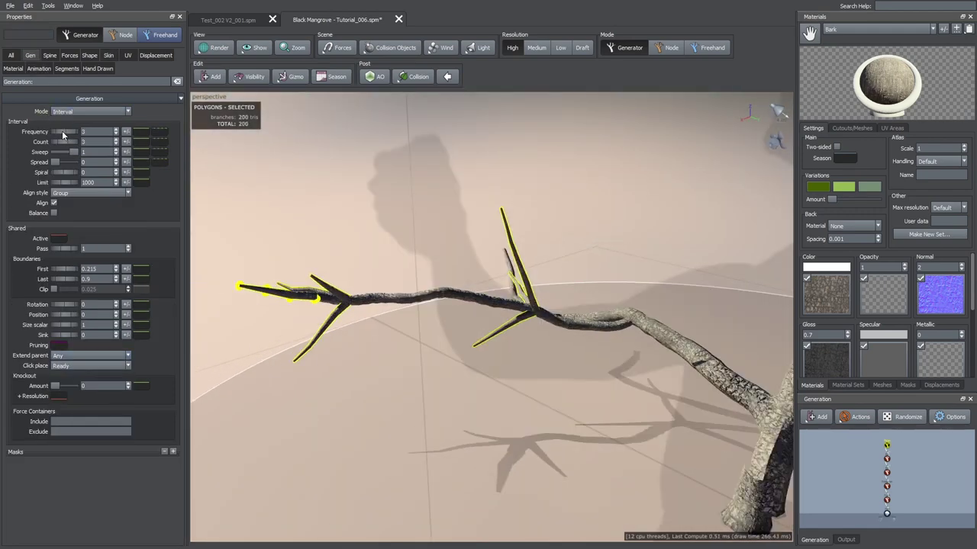
# Raise the twigs' interval frequency to about 12.61 and reduce their count to 2.
pyautogui.moveTo(64, 134); pyautogui.dragTo(160, 152)
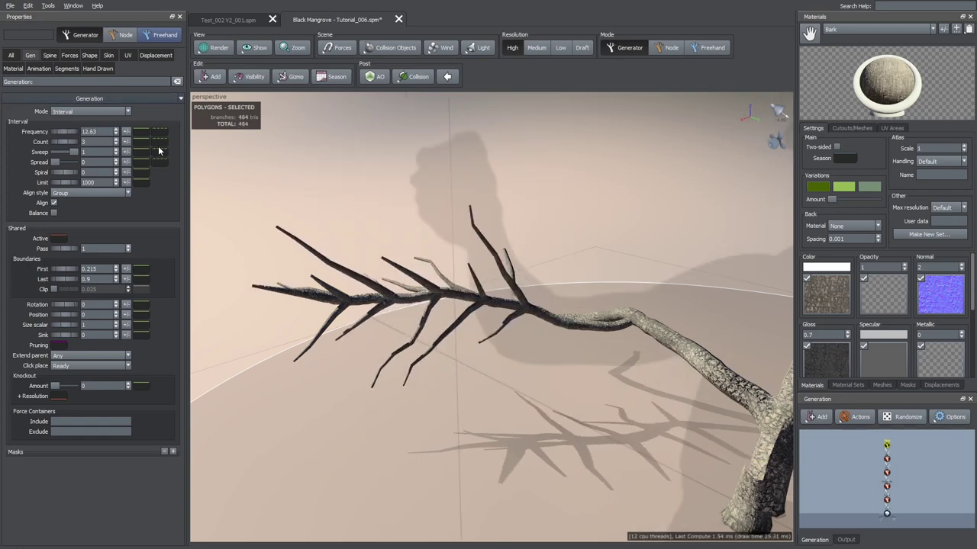
pyautogui.moveTo(406, 228); pyautogui.dragTo(501, 241)
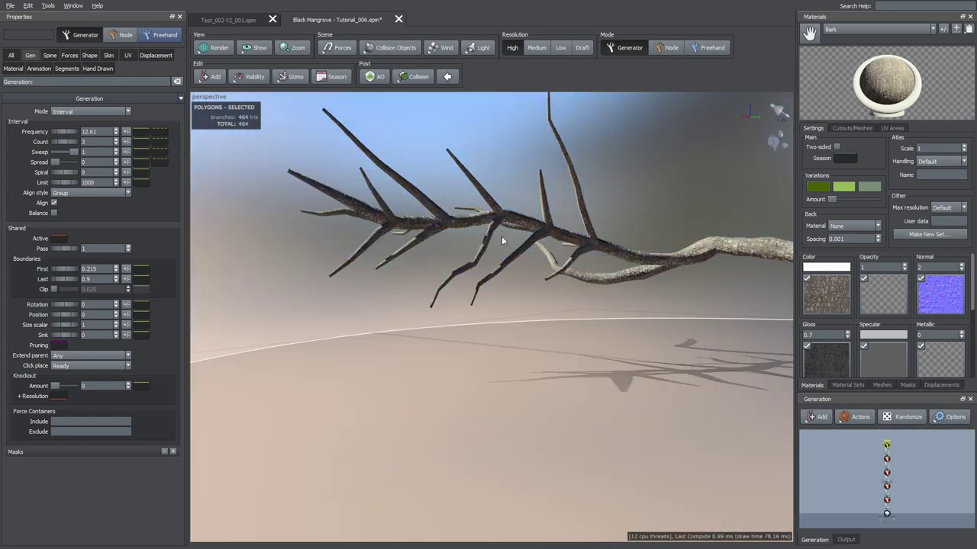
pyautogui.click(116, 143)
pyautogui.moveTo(332, 221); pyautogui.dragTo(619, 384)
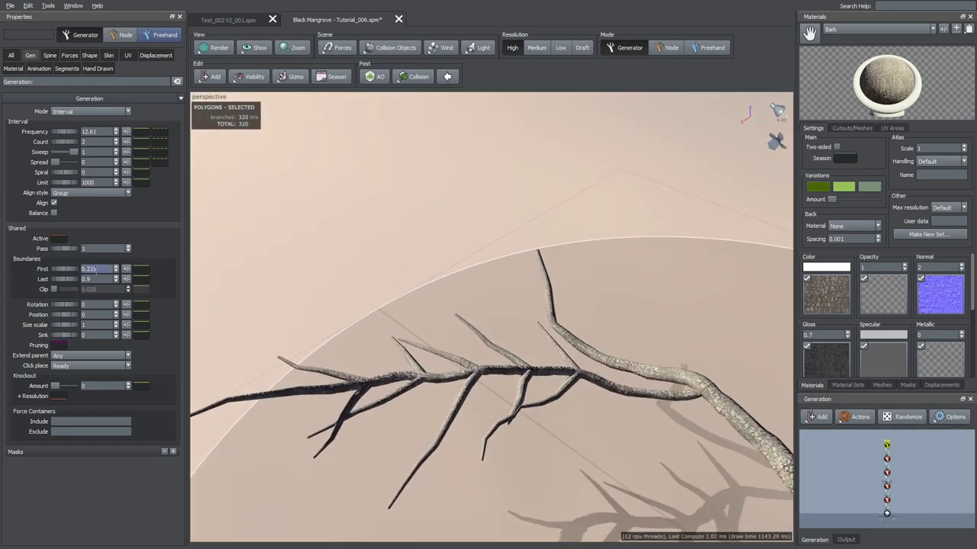
# Set the twigs' First boundary to 0.5.
pyautogui.write('0.5')
pyautogui.press('Return')
pyautogui.moveTo(267, 293); pyautogui.dragTo(367, 390)
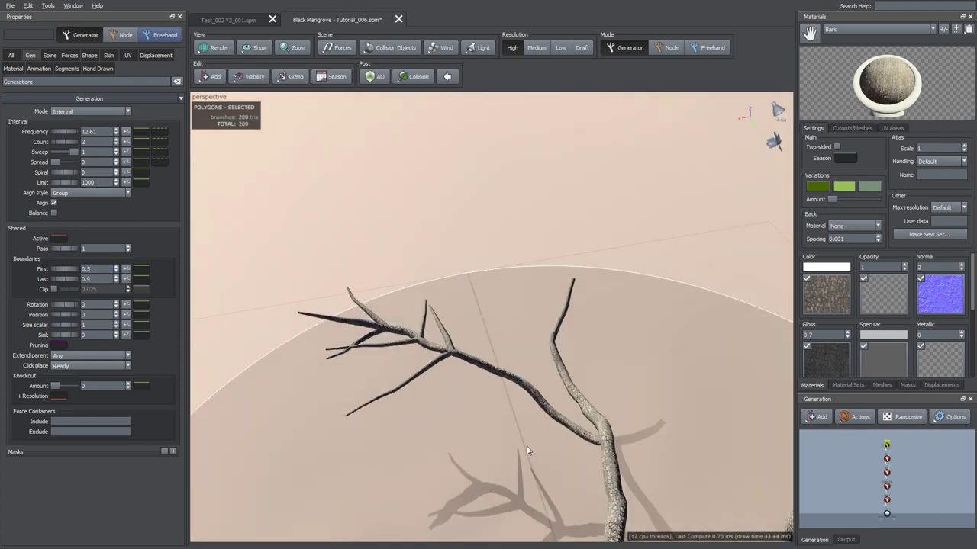
pyautogui.scroll(2, 527, 444)
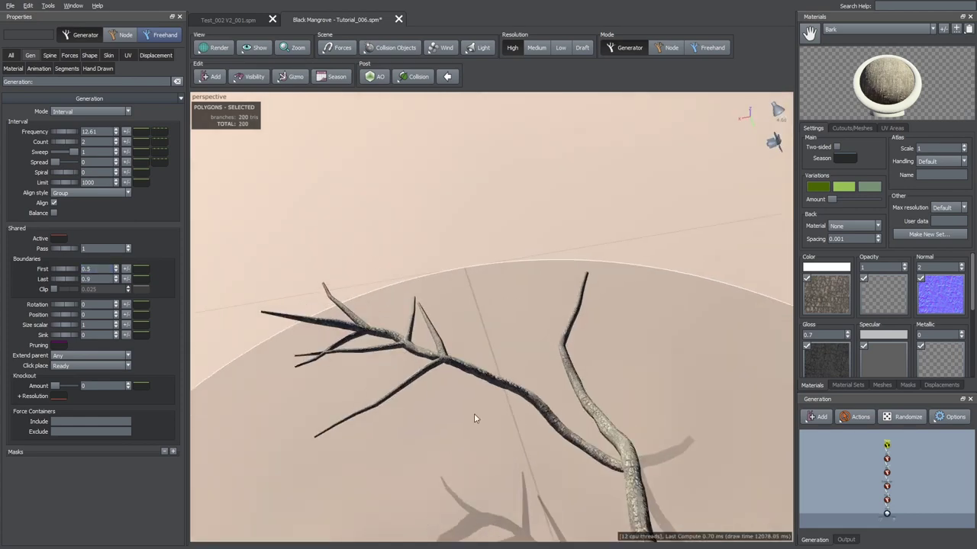
# Give the twigs a generation rotation variance of about 0.04 and a position variance of about 0.05.
pyautogui.click(127, 304)
pyautogui.moveTo(184, 322); pyautogui.dragTo(211, 338)
pyautogui.click(127, 312)
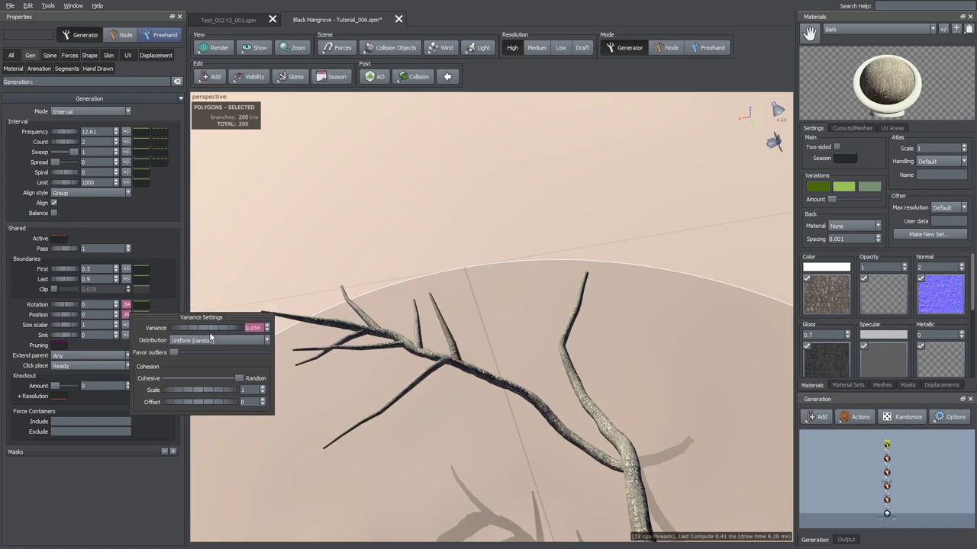
pyautogui.moveTo(343, 328); pyautogui.dragTo(500, 394)
pyautogui.scroll(2, 499, 393)
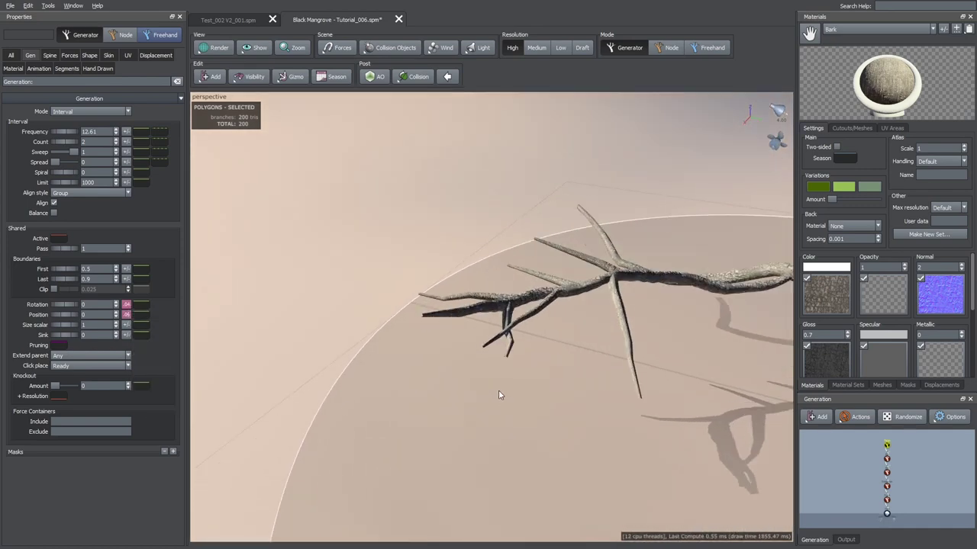
# Reset the parent curve of the twigs' + % of parent length to a straight line and raise its start so twig length decreases toward the tip.
pyautogui.click(52, 55)
pyautogui.click(132, 132)
pyautogui.moveTo(250, 135); pyautogui.dragTo(206, 158)
pyautogui.click(257, 165)
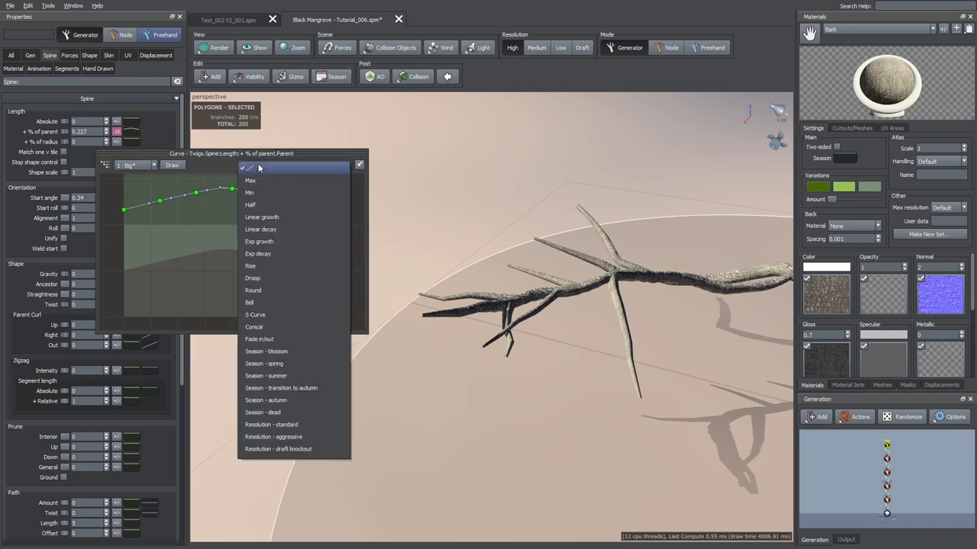
pyautogui.click(257, 166)
pyautogui.scroll(-2, 237, 271)
pyautogui.scroll(-1, 237, 272)
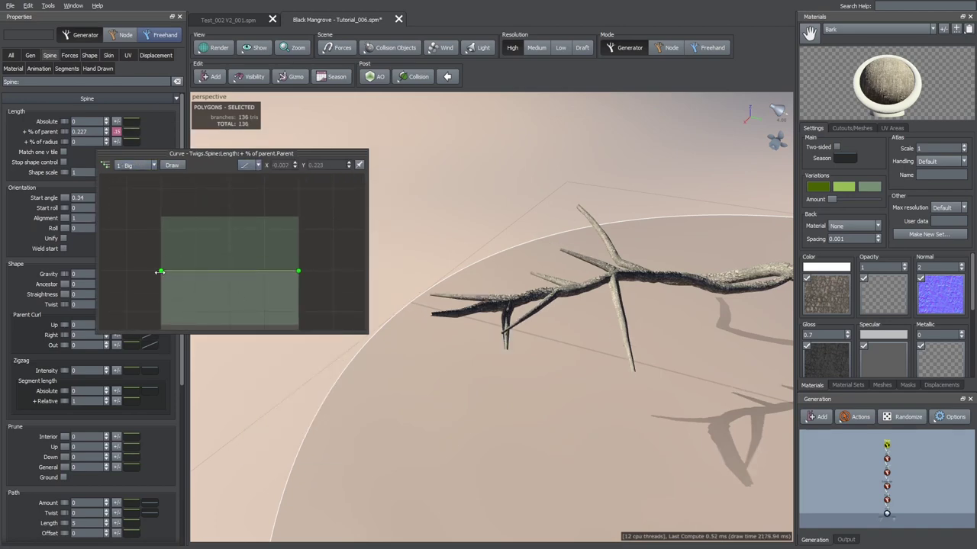
pyautogui.moveTo(160, 272); pyautogui.dragTo(160, 209)
pyautogui.click(647, 341)
pyautogui.moveTo(647, 340); pyautogui.dragTo(470, 285)
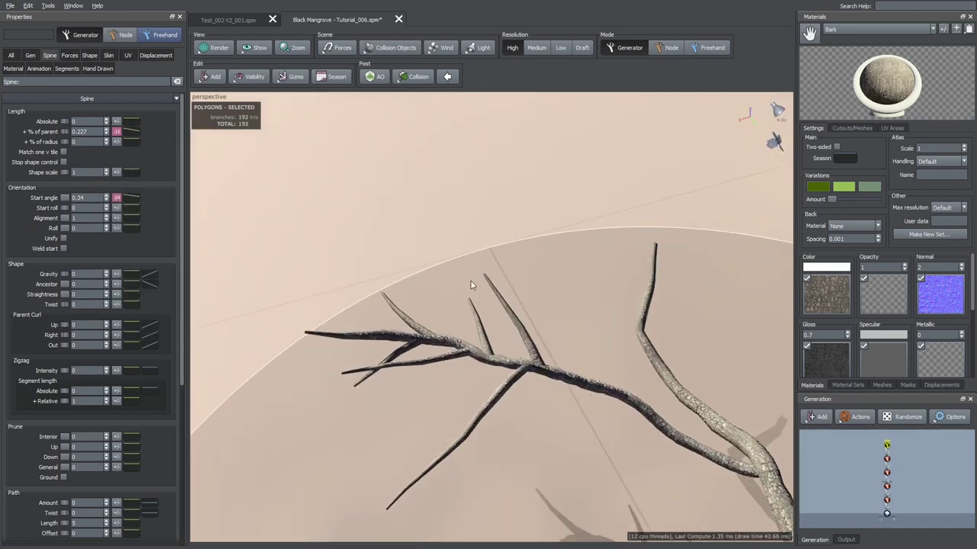
pyautogui.moveTo(331, 300); pyautogui.dragTo(465, 248)
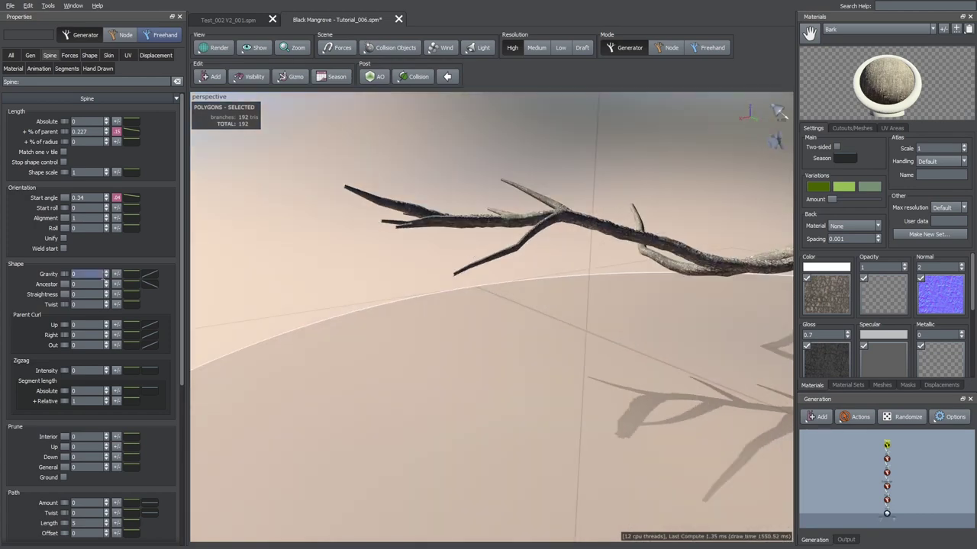
# Set the twigs' gravity to -0.02.
pyautogui.moveTo(106, 274); pyautogui.dragTo(106, 289)
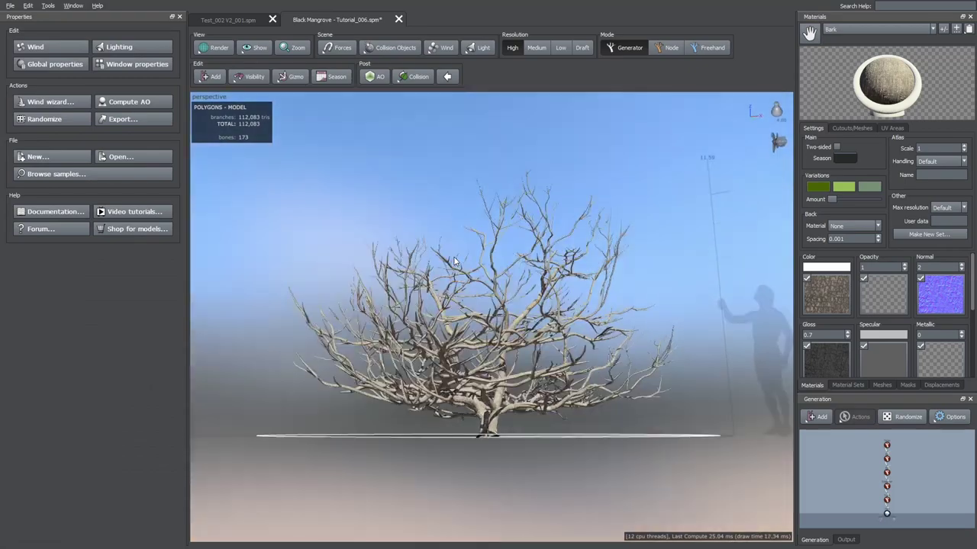
pyautogui.moveTo(455, 261); pyautogui.dragTo(435, 291)
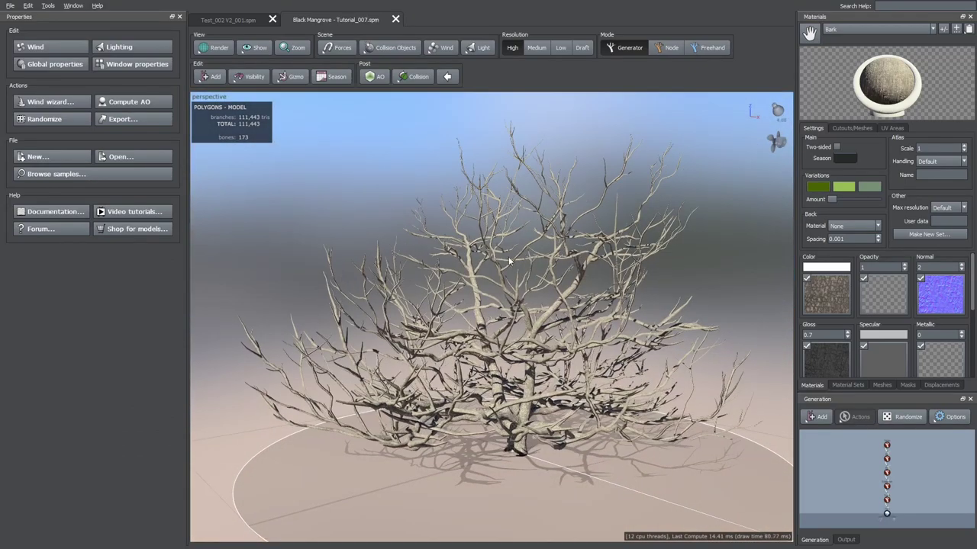
# Duplicate the Twigs generator and attach the copy as a child of the existing twigs.
pyautogui.click(888, 446)
pyautogui.scroll(5, 894, 456)
pyautogui.moveTo(891, 449); pyautogui.dragTo(902, 497, button='middle')
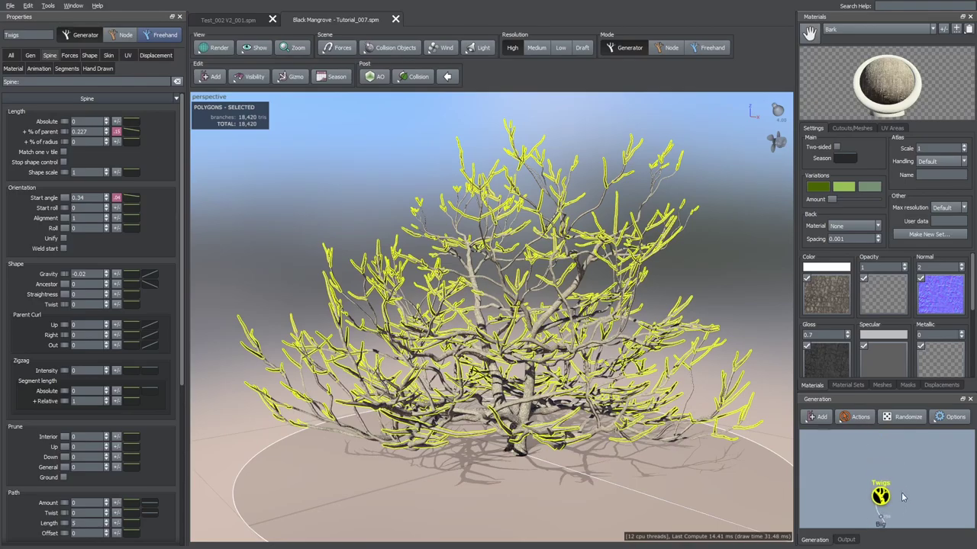
pyautogui.hotkey('ctrl', 'd')
pyautogui.moveTo(900, 496); pyautogui.dragTo(860, 496)
pyautogui.moveTo(769, 422); pyautogui.dragTo(842, 437, button='middle')
pyautogui.moveTo(781, 454); pyautogui.dragTo(787, 451, button='middle')
pyautogui.click(881, 496)
# Isolate one big branch in the viewport and select the new second-level Twigs generator.
pyautogui.moveTo(347, 316); pyautogui.dragTo(486, 318, button='middle')
pyautogui.scroll(4, 488, 318)
pyautogui.moveTo(527, 305); pyautogui.dragTo(560, 343)
pyautogui.scroll(4, 551, 316)
pyautogui.moveTo(436, 349); pyautogui.dragTo(615, 319)
pyautogui.click(466, 393)
pyautogui.press('f')
pyautogui.scroll(-3, 492, 369)
pyautogui.click(881, 454)
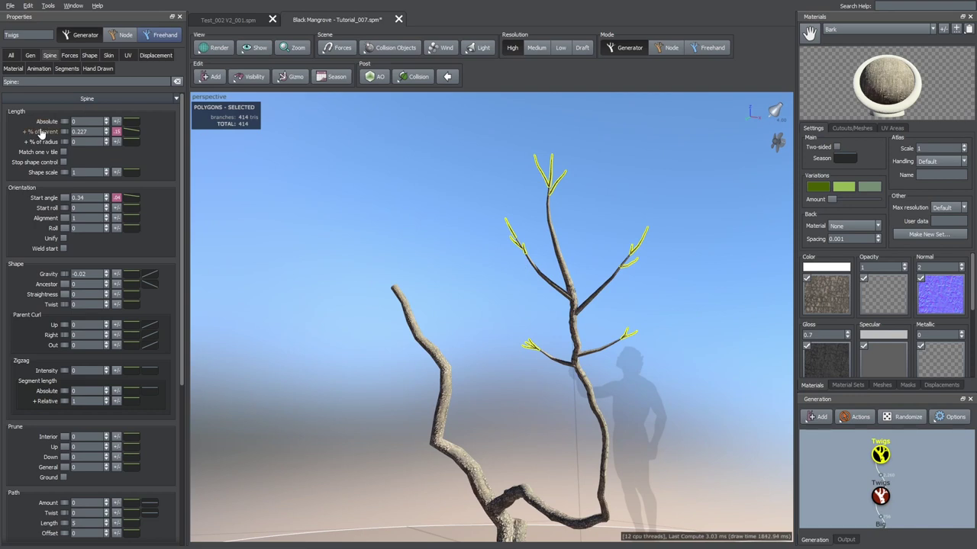
# Set the second-level twigs' absolute length to 0.5 and their + % of parent length to 0.25.
pyautogui.press('Return')
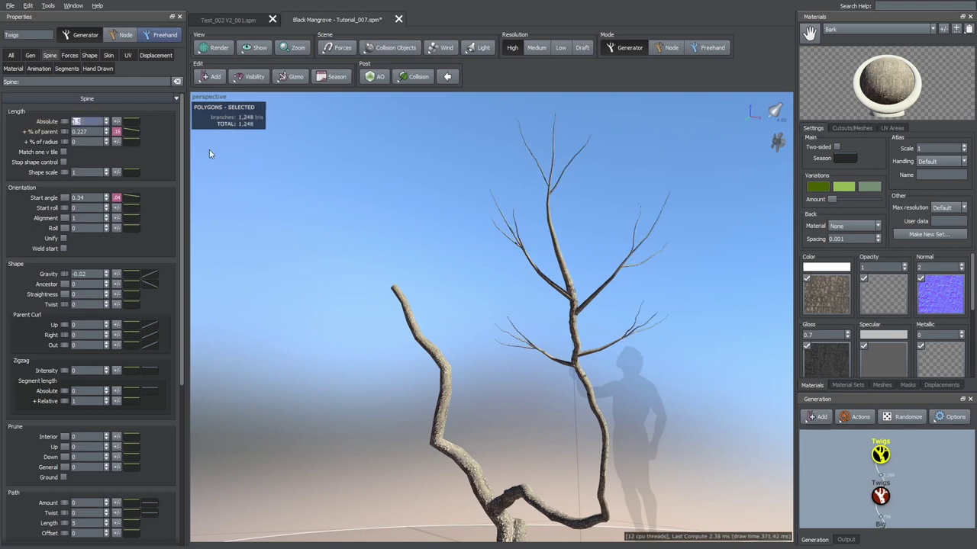
pyautogui.moveTo(412, 205); pyautogui.dragTo(43, 109)
pyautogui.write('.25')
pyautogui.press('Return')
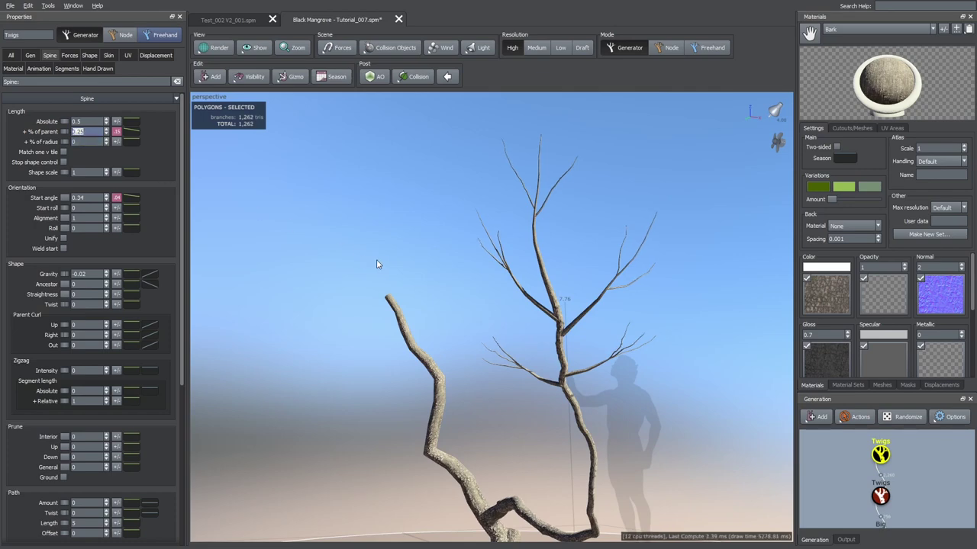
pyautogui.moveTo(377, 264)
pyautogui.mouseDown()
pyautogui.moveTo(361, 264)
pyautogui.moveTo(375, 265)
pyautogui.mouseUp()
# Set the second-level twigs' First boundary to 0.2.
pyautogui.click(30, 56)
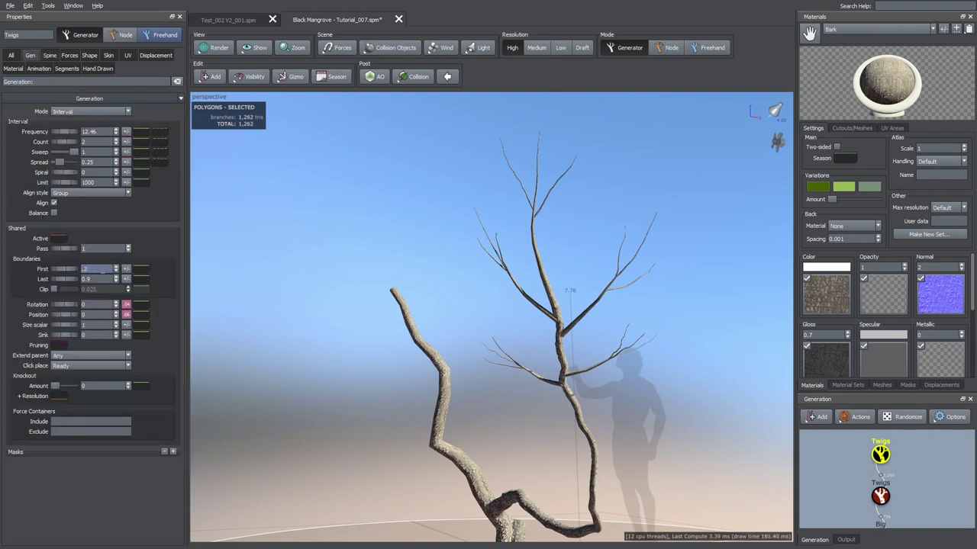
pyautogui.press('Return')
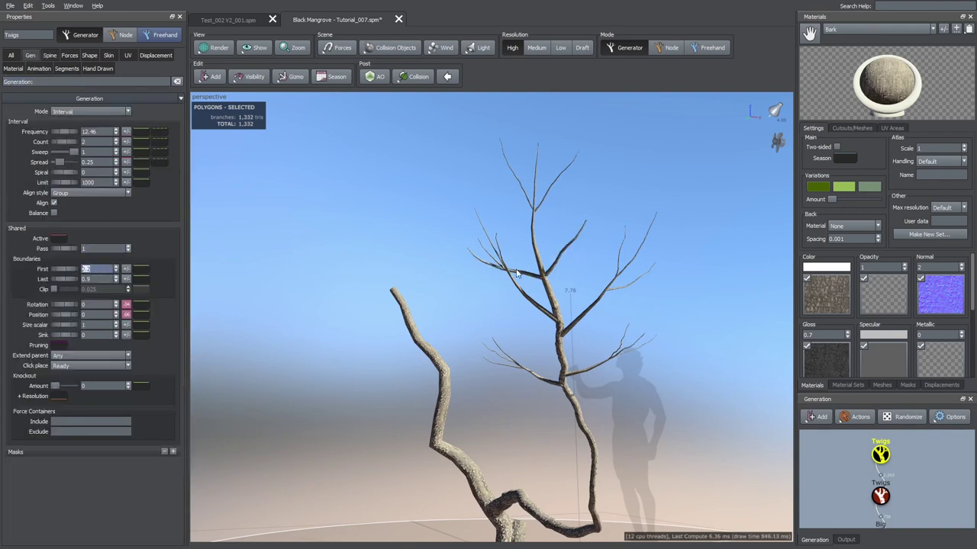
pyautogui.moveTo(534, 272); pyautogui.dragTo(512, 287)
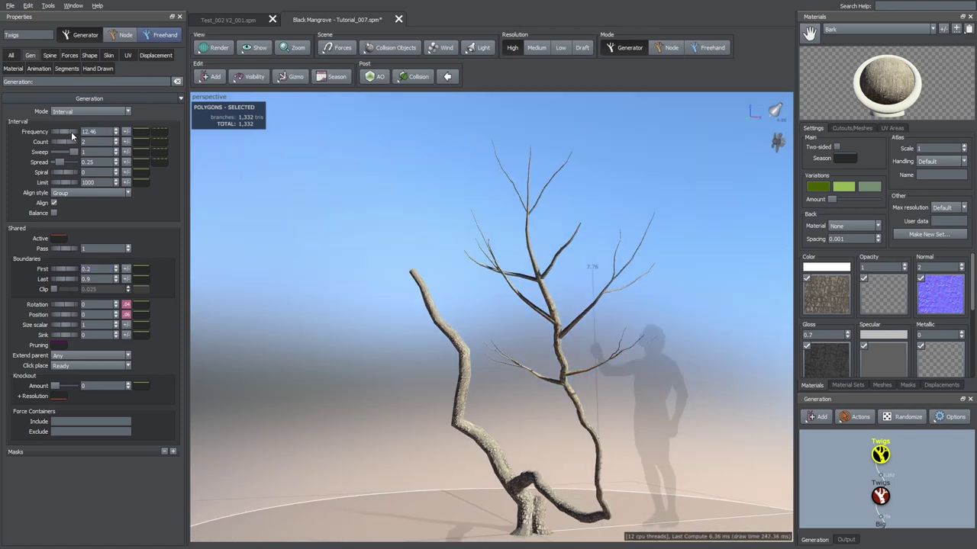
# Raise the second-level twigs' interval frequency to about 13.39 and their count to 3.
pyautogui.moveTo(72, 135); pyautogui.dragTo(114, 143)
pyautogui.moveTo(361, 181)
pyautogui.mouseDown()
pyautogui.moveTo(351, 182)
pyautogui.moveTo(372, 185)
pyautogui.mouseUp()
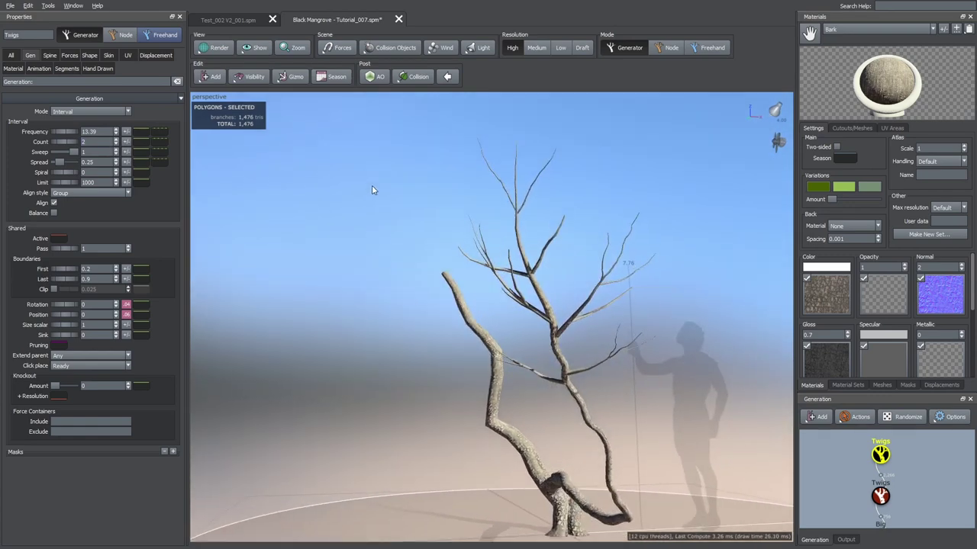
pyautogui.moveTo(472, 258); pyautogui.dragTo(412, 274)
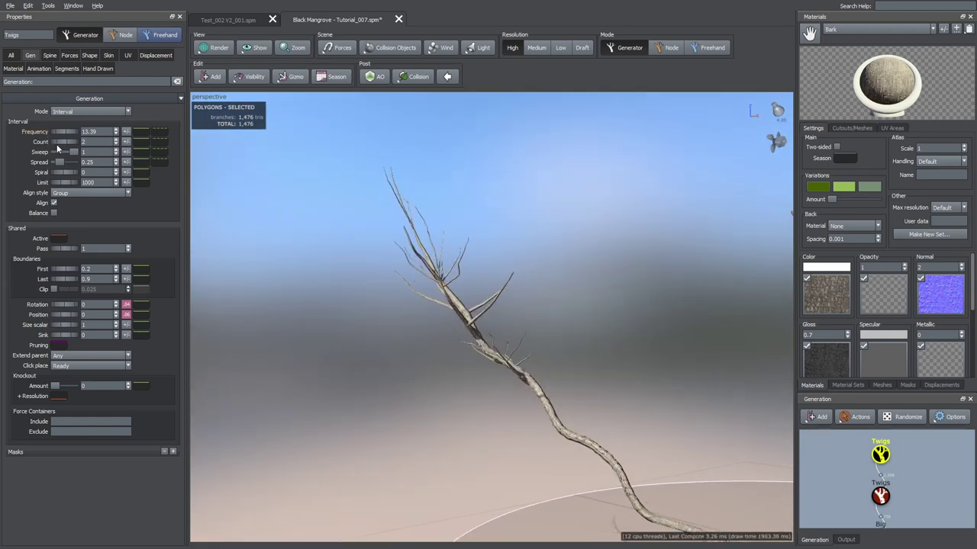
pyautogui.moveTo(61, 141); pyautogui.dragTo(68, 145)
pyautogui.moveTo(362, 234); pyautogui.dragTo(355, 268)
pyautogui.moveTo(361, 316); pyautogui.dragTo(447, 299)
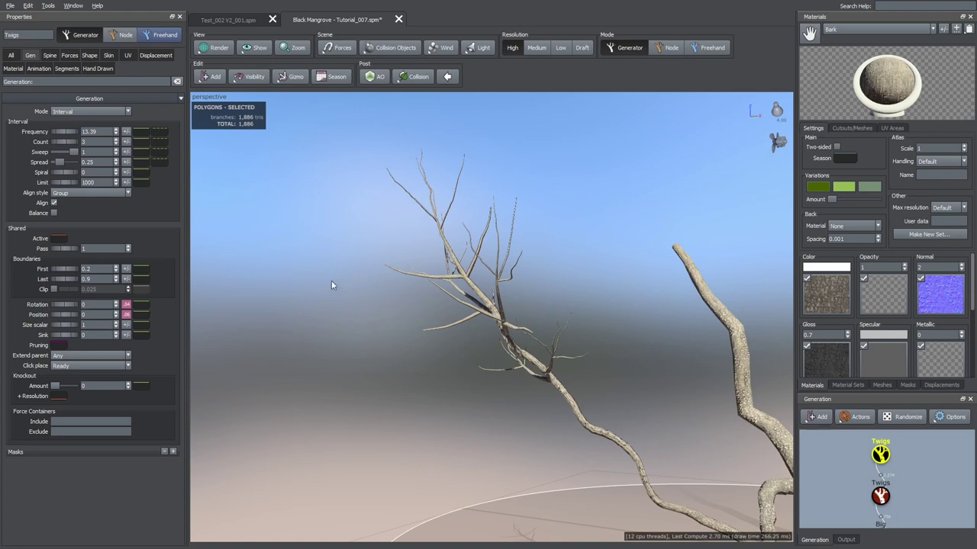
# Lower the second-level twigs' gravity to about -0.057 so they curve upward, and show the whole tree again.
pyautogui.click(50, 56)
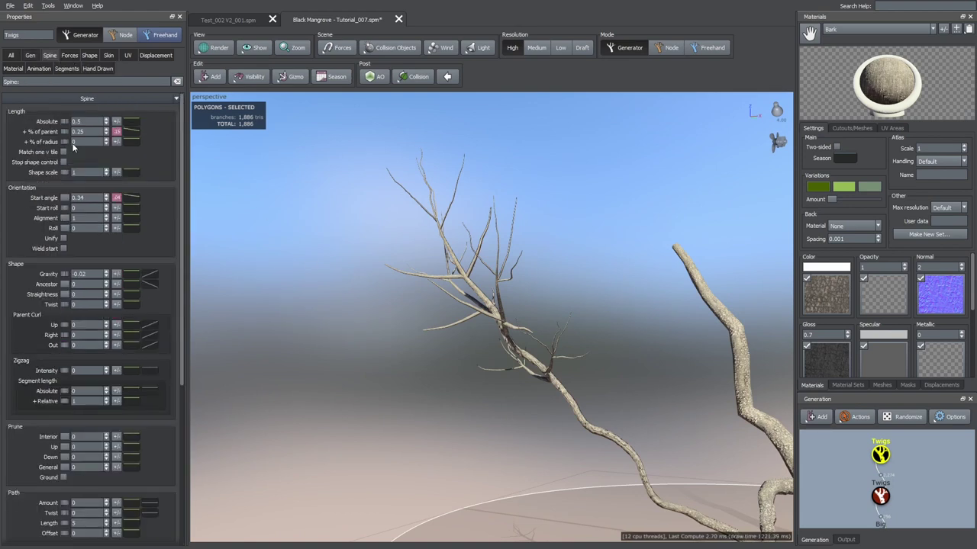
pyautogui.click(106, 277)
pyautogui.click(106, 277)
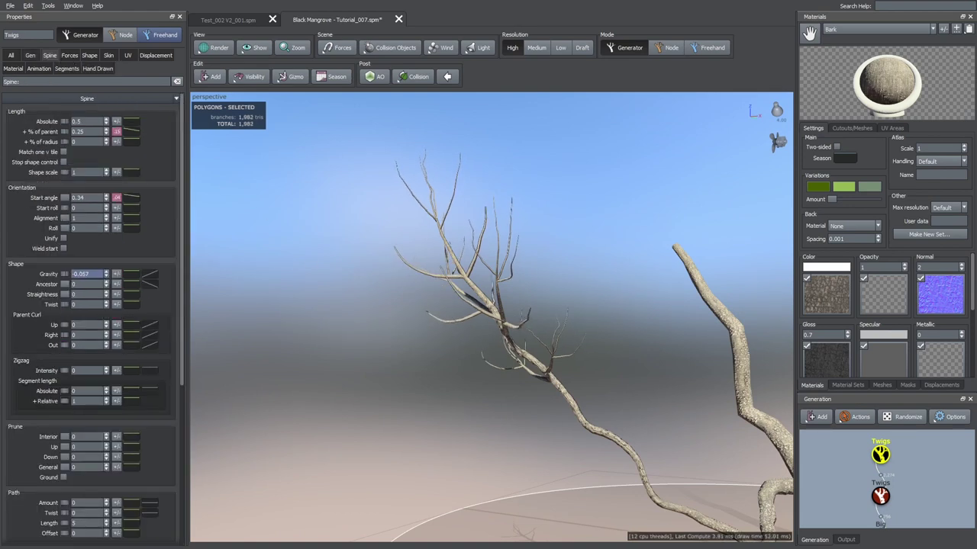
pyautogui.click(106, 277)
pyautogui.moveTo(387, 321); pyautogui.dragTo(425, 338)
pyautogui.click(321, 254)
pyautogui.press('f')
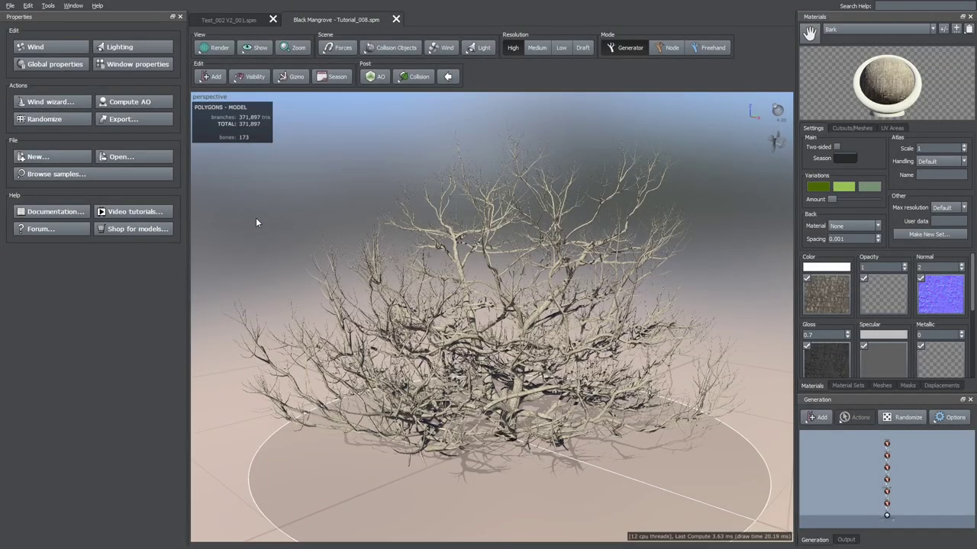
pyautogui.moveTo(305, 238); pyautogui.dragTo(339, 252)
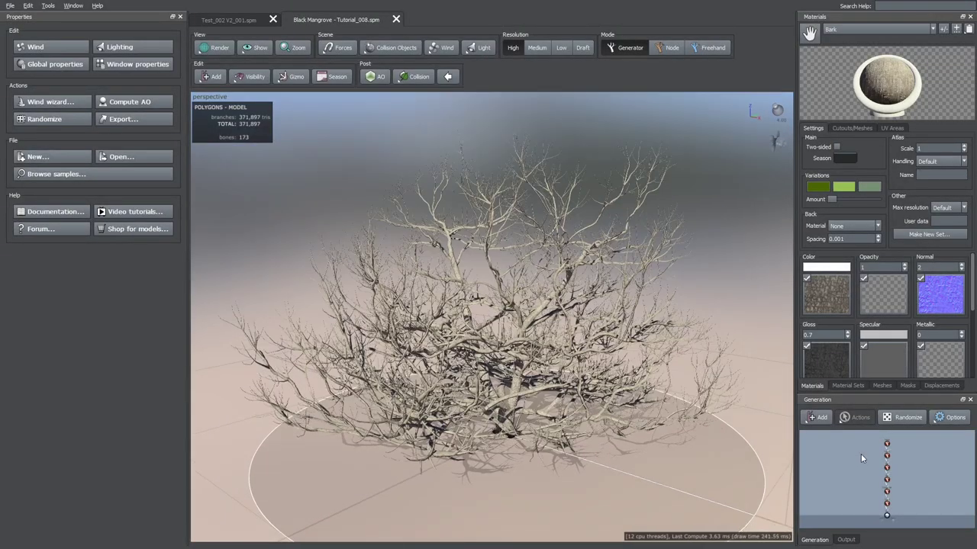
# Add a Batched leaf generator to the outermost twigs.
pyautogui.click(888, 445)
pyautogui.scroll(3, 888, 445)
pyautogui.moveTo(888, 446); pyautogui.dragTo(886, 458, button='middle')
pyautogui.rightClick(885, 457)
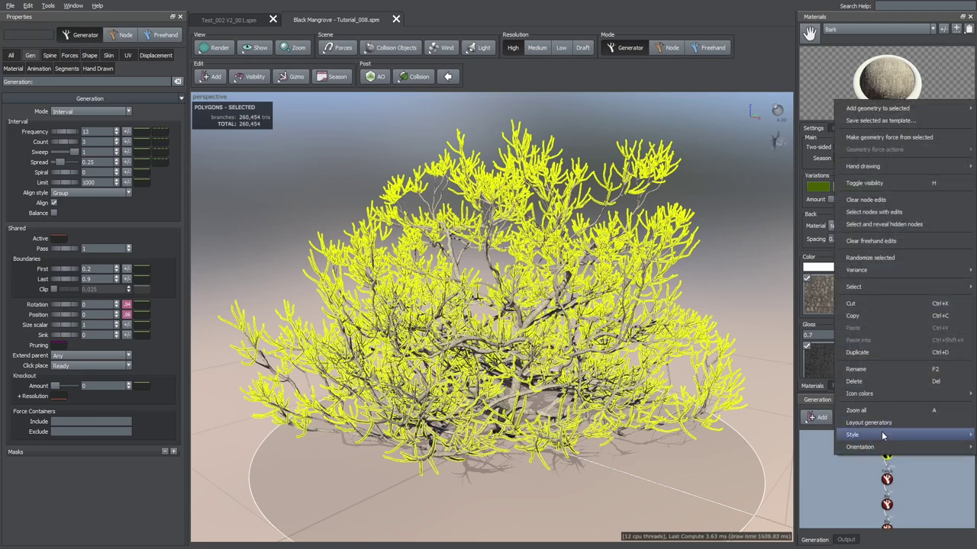
pyautogui.moveTo(867, 115)
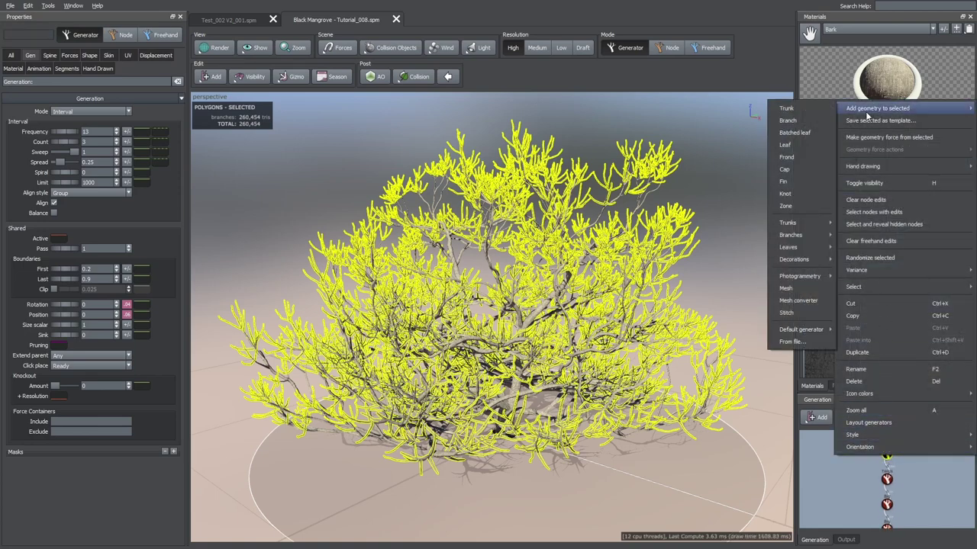
pyautogui.click(795, 133)
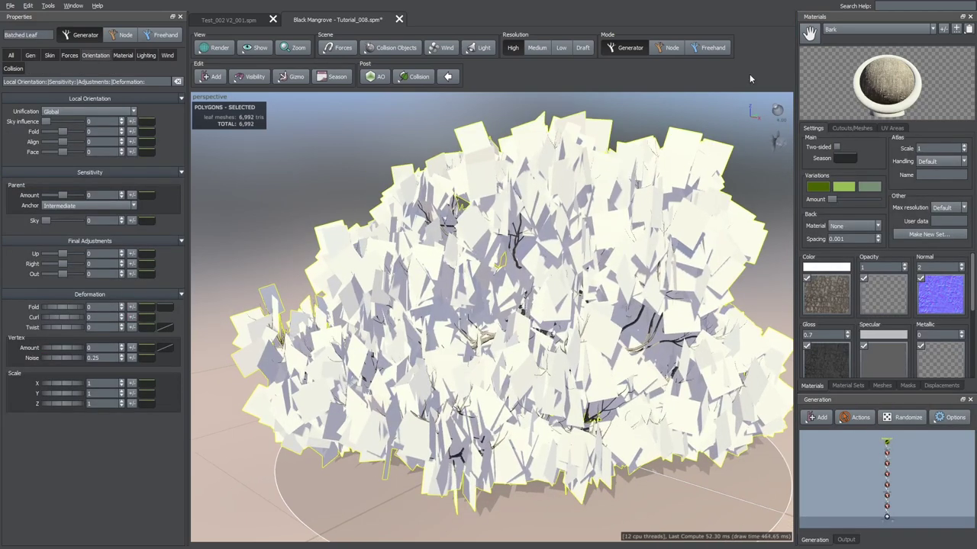
# Check the Leaf material's color map and its three cutout meshes, and apply the material to the batched leaves.
pyautogui.click(828, 30)
pyautogui.click(831, 46)
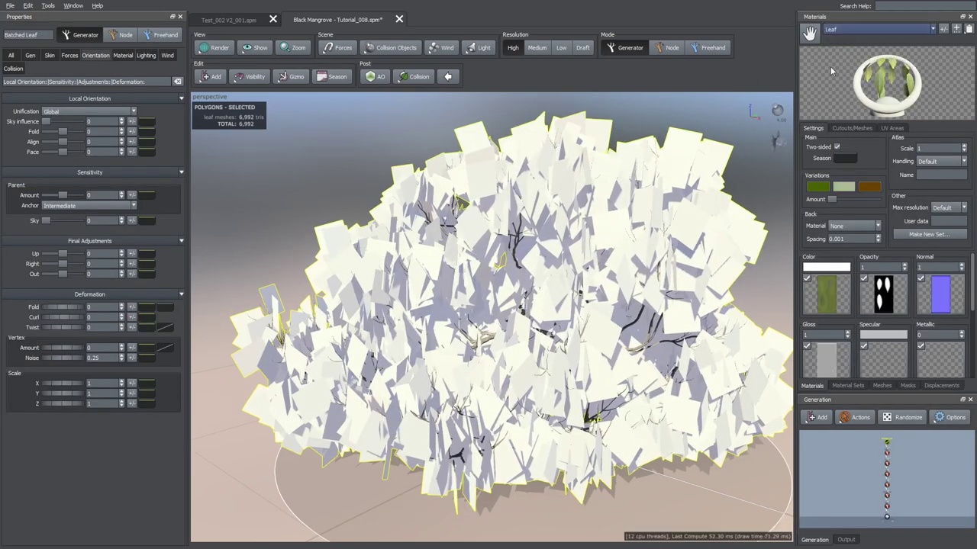
pyautogui.doubleClick(831, 292)
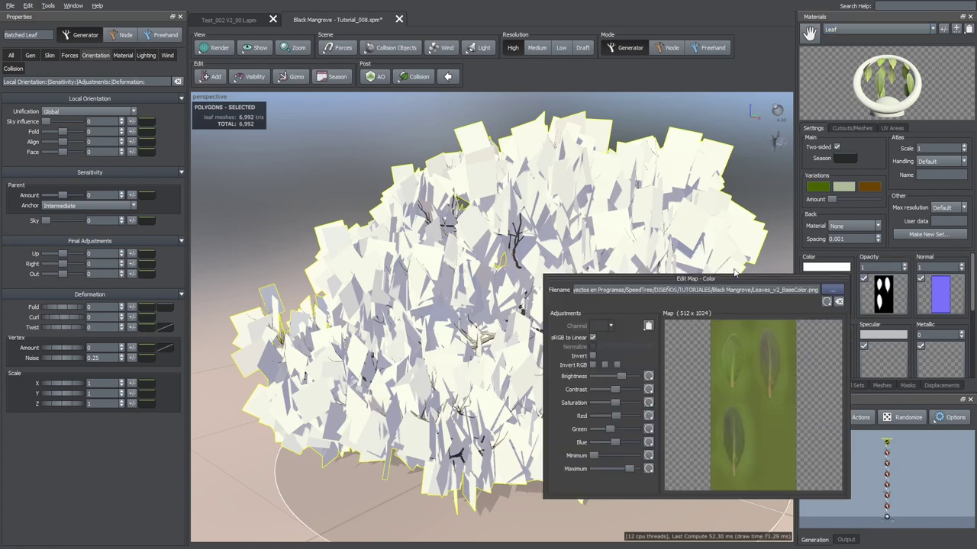
pyautogui.moveTo(759, 230); pyautogui.dragTo(754, 228)
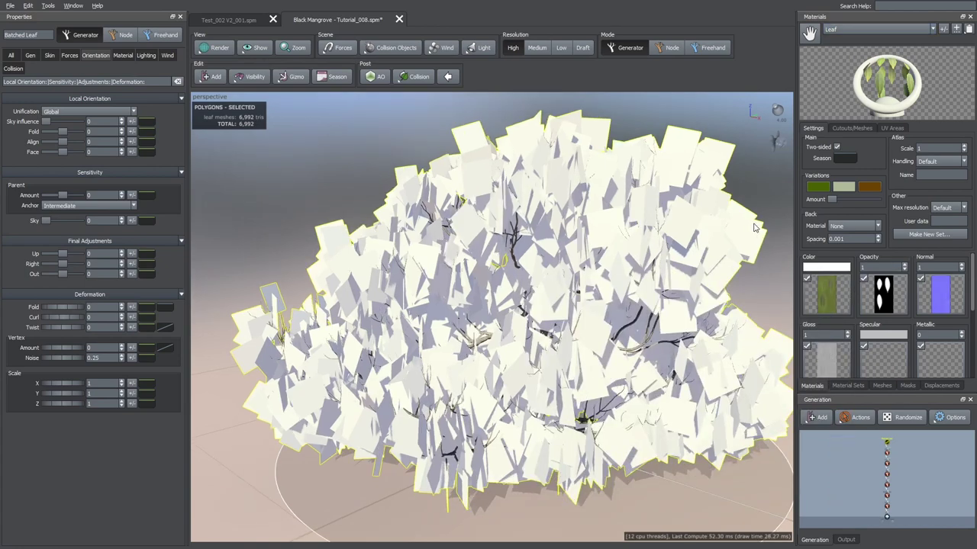
pyautogui.click(851, 128)
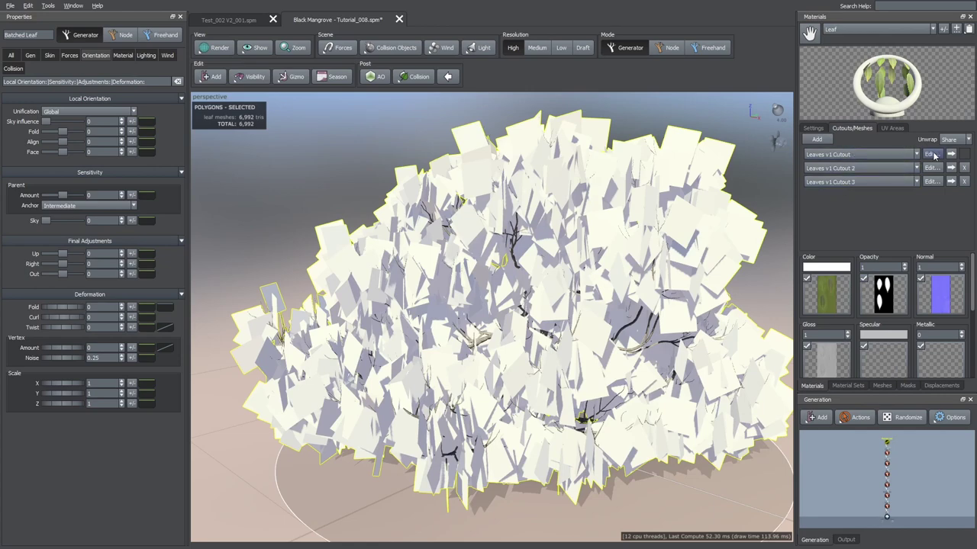
pyautogui.moveTo(746, 174); pyautogui.dragTo(762, 172)
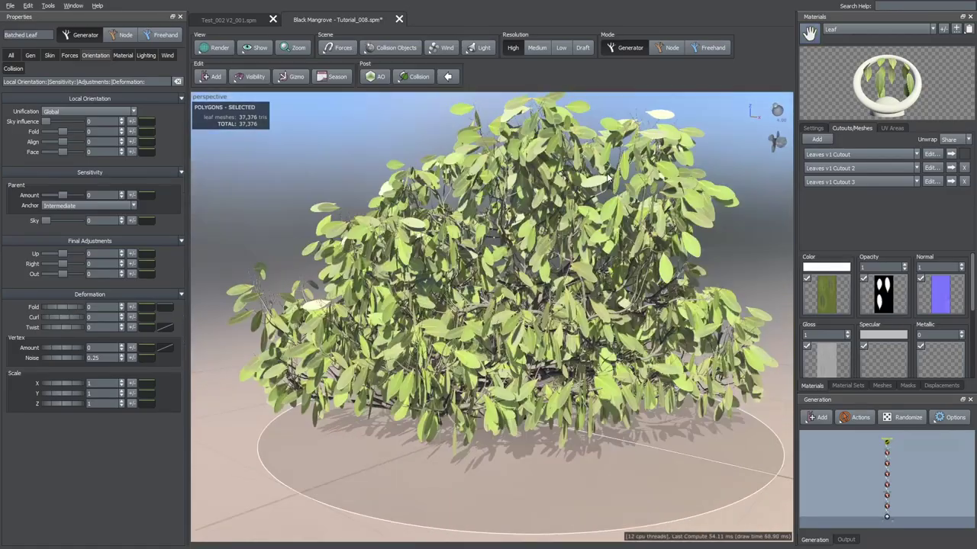
# Isolate one big branch and set the size of its leaves to 0.35.
pyautogui.moveTo(563, 396); pyautogui.dragTo(490, 338)
pyautogui.click(503, 372)
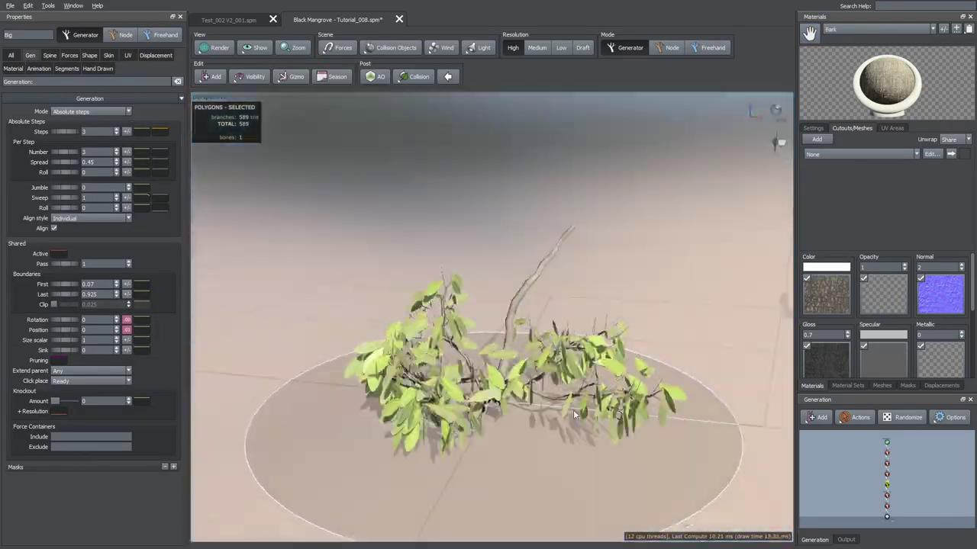
pyautogui.moveTo(573, 410); pyautogui.dragTo(504, 359)
pyautogui.click(511, 317)
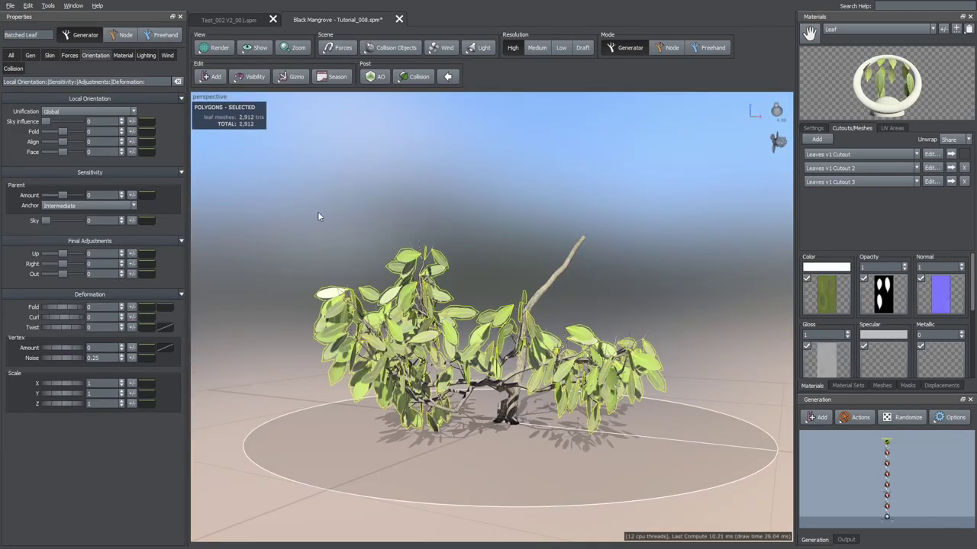
pyautogui.click(58, 57)
pyautogui.write('.3')
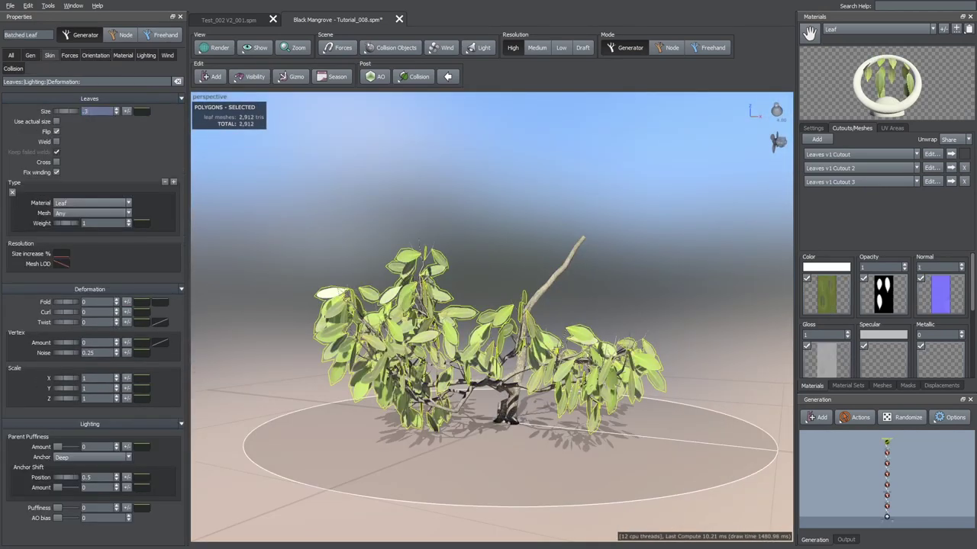
pyautogui.write('5')
pyautogui.press('Return')
# Give the leaf size a variance of about 0.02.
pyautogui.scroll(3, 262, 180)
pyautogui.click(129, 113)
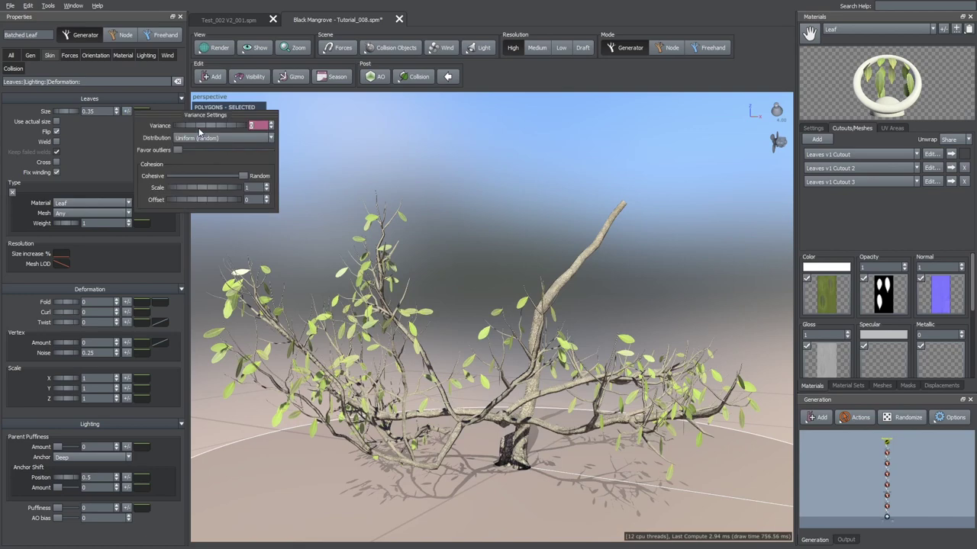
pyautogui.moveTo(204, 127); pyautogui.dragTo(208, 127)
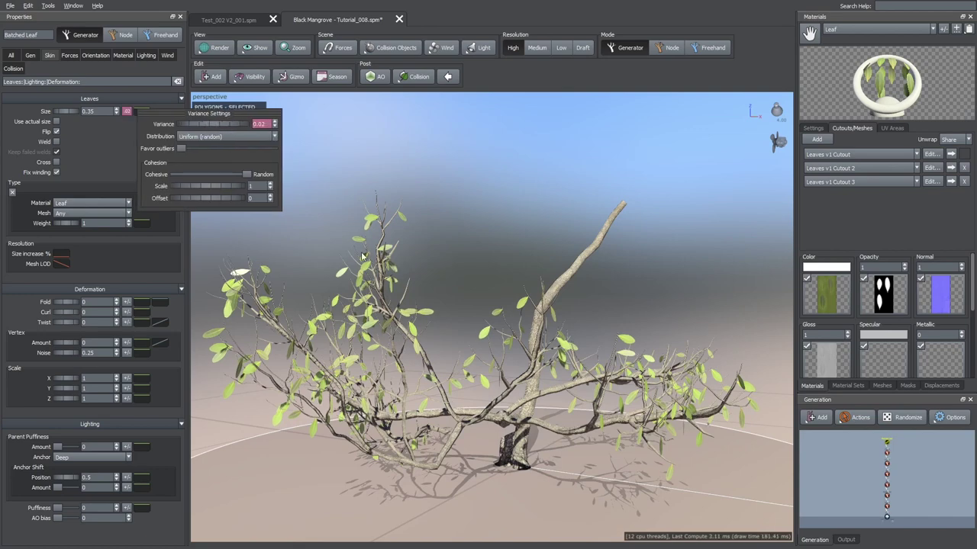
pyautogui.moveTo(362, 257)
pyautogui.mouseDown()
pyautogui.moveTo(388, 263)
pyautogui.moveTo(352, 260)
pyautogui.mouseUp()
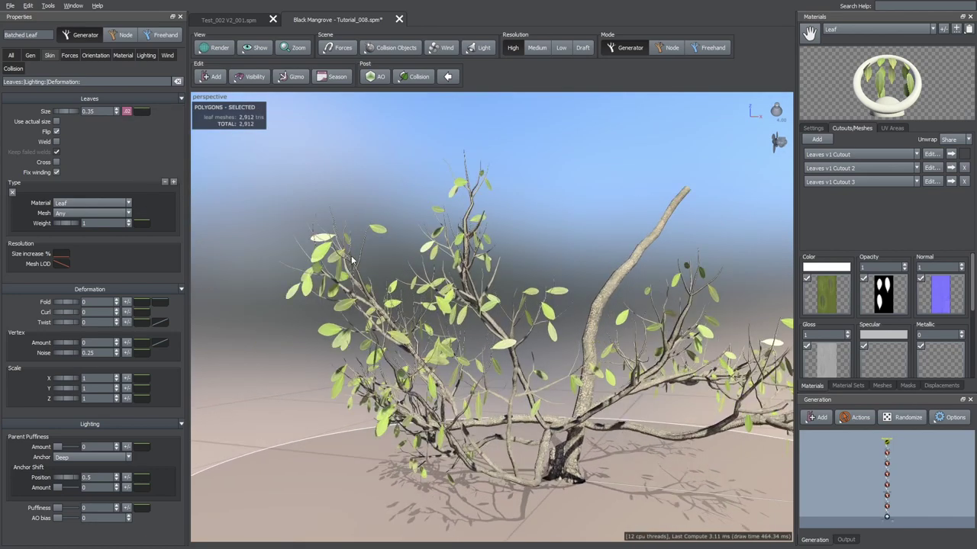
# Switch the leaves' generation mode to Phyllotaxy.
pyautogui.click(31, 57)
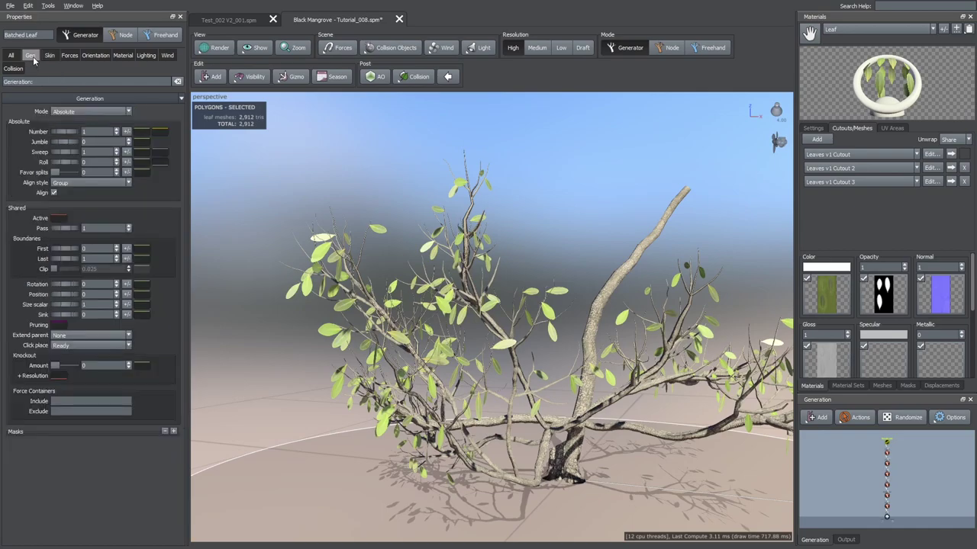
pyautogui.click(61, 112)
pyautogui.click(63, 143)
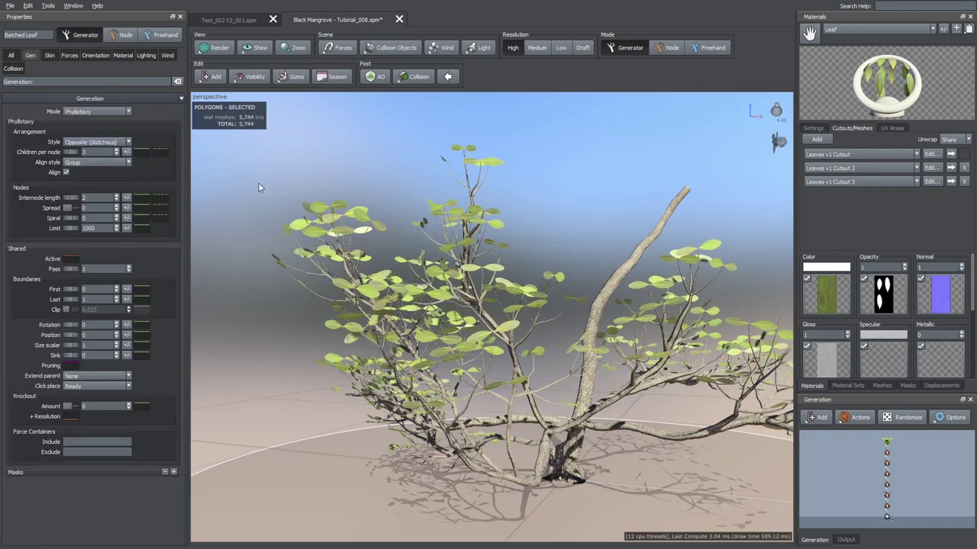
pyautogui.moveTo(261, 187); pyautogui.dragTo(382, 260)
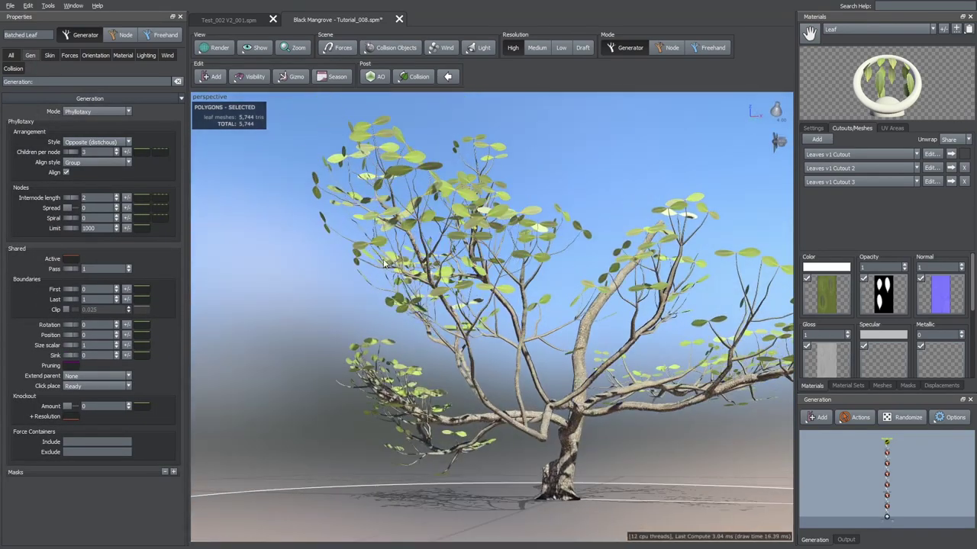
# Isolate a smaller branch and reduce the leaves' internode length so more leaf pairs sit along each twig.
pyautogui.click(466, 357)
pyautogui.press('f')
pyautogui.moveTo(463, 343)
pyautogui.mouseDown()
pyautogui.moveTo(485, 347)
pyautogui.moveTo(476, 352)
pyautogui.mouseUp()
pyautogui.scroll(3, 484, 337)
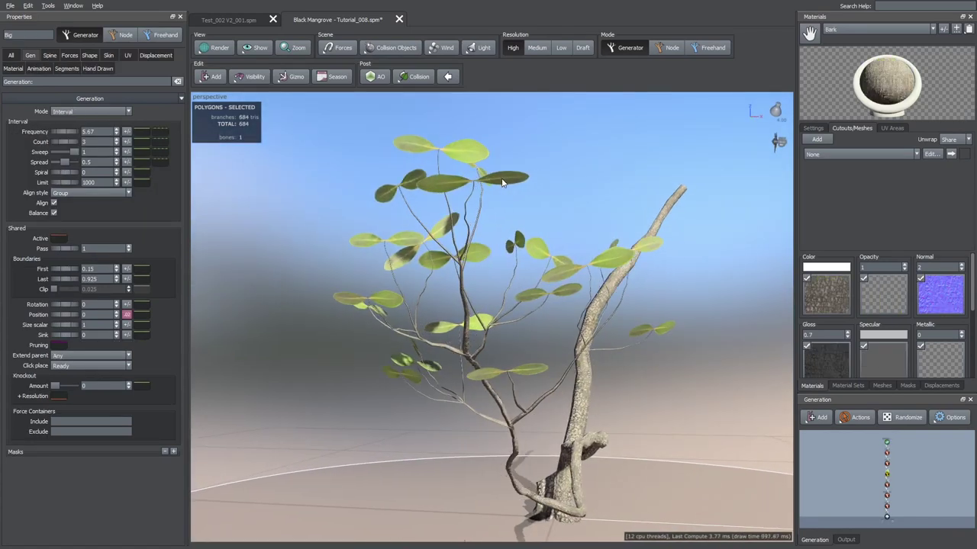
pyautogui.click(502, 182)
pyautogui.moveTo(74, 203); pyautogui.dragTo(42, 197)
pyautogui.moveTo(267, 233); pyautogui.dragTo(422, 262)
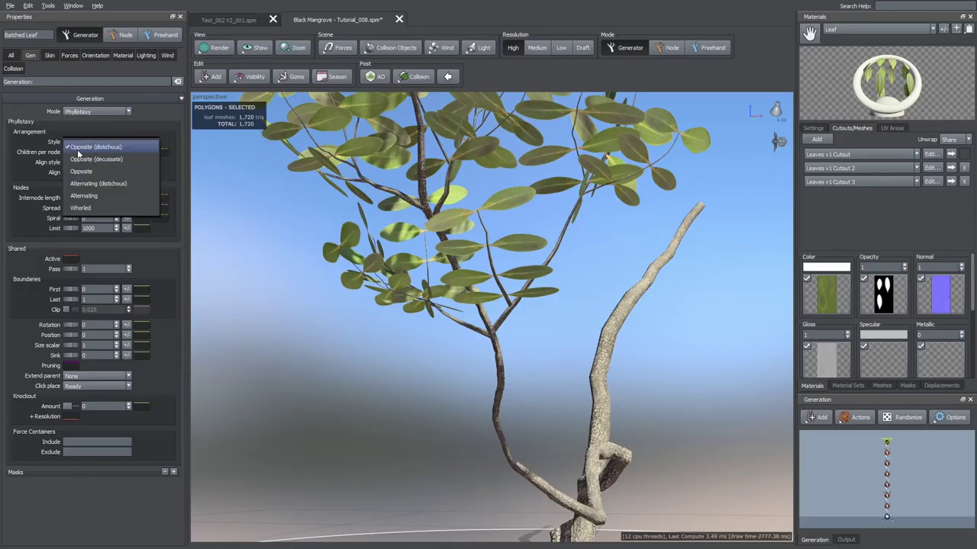
# Set the leaves' phyllotaxy style to Opposite (decussate) and the internode length to 0.25.
pyautogui.click(88, 152)
pyautogui.moveTo(336, 306); pyautogui.dragTo(405, 306)
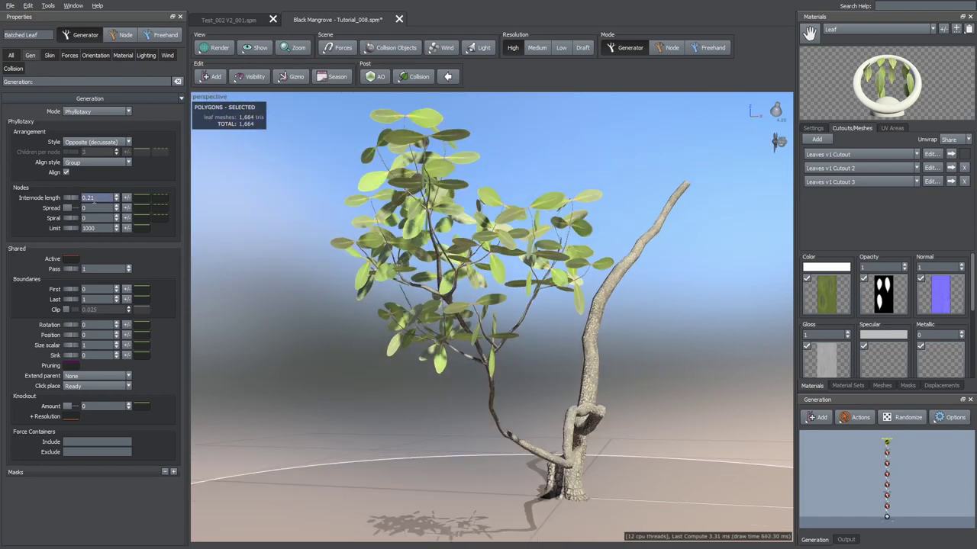
pyautogui.write('.25')
pyautogui.press('Return')
pyautogui.moveTo(324, 244); pyautogui.dragTo(391, 221)
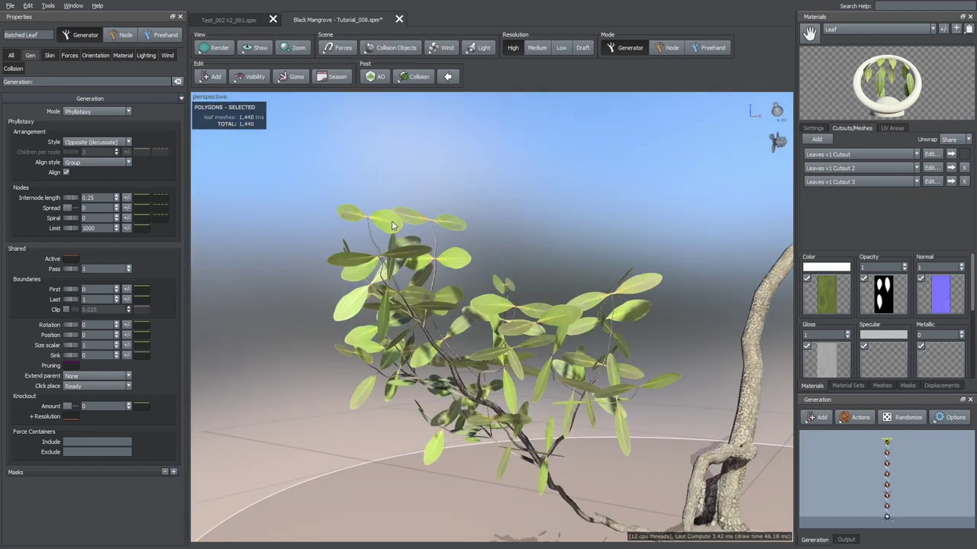
# Set the Face value in the leaves' local orientation to 0.5.
pyautogui.click(95, 55)
pyautogui.moveTo(62, 149); pyautogui.dragTo(69, 151)
pyautogui.write('0.5')
pyautogui.press('Return')
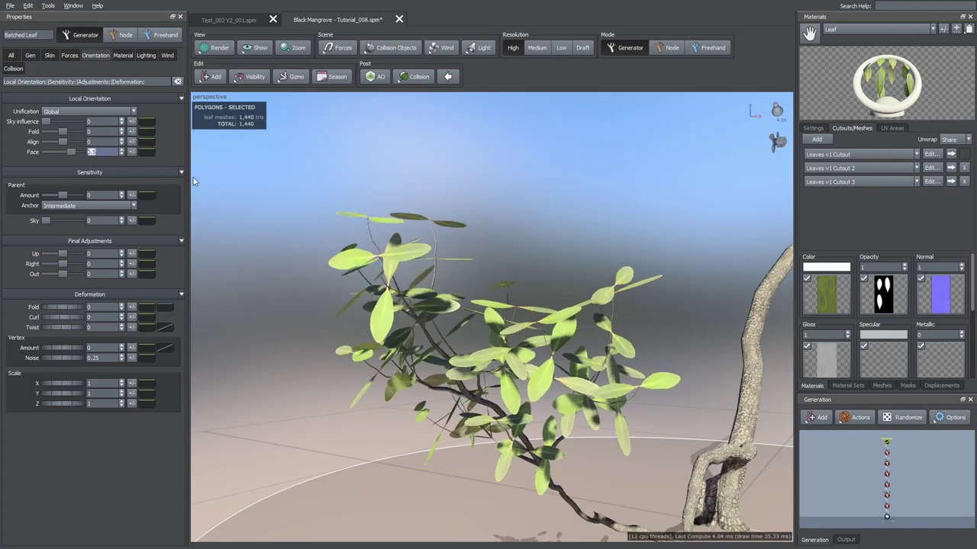
pyautogui.moveTo(387, 221); pyautogui.dragTo(469, 245)
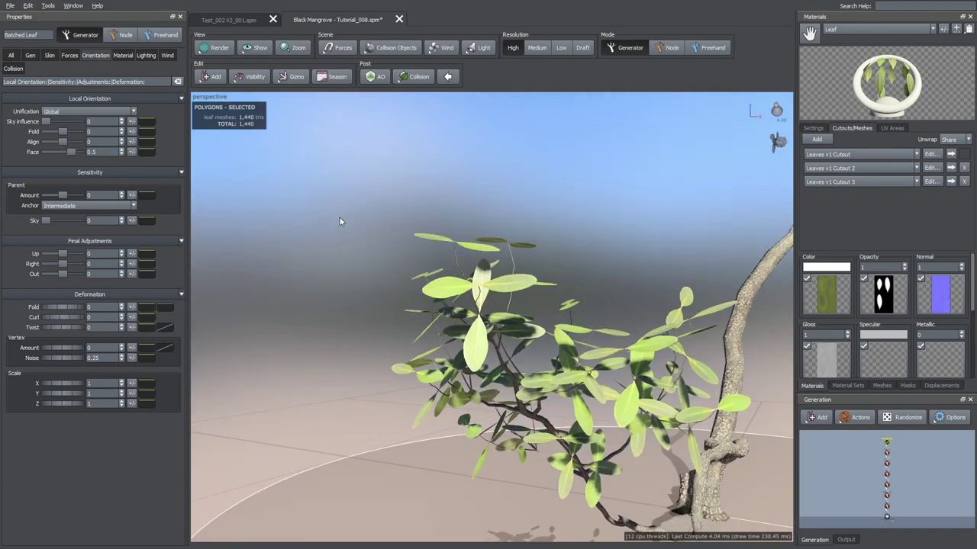
# Raise the leaves' local orientation Align to about 0.546 and their Sky sensitivity to about 0.515.
pyautogui.moveTo(340, 221); pyautogui.dragTo(286, 206)
pyautogui.moveTo(64, 144); pyautogui.dragTo(73, 144)
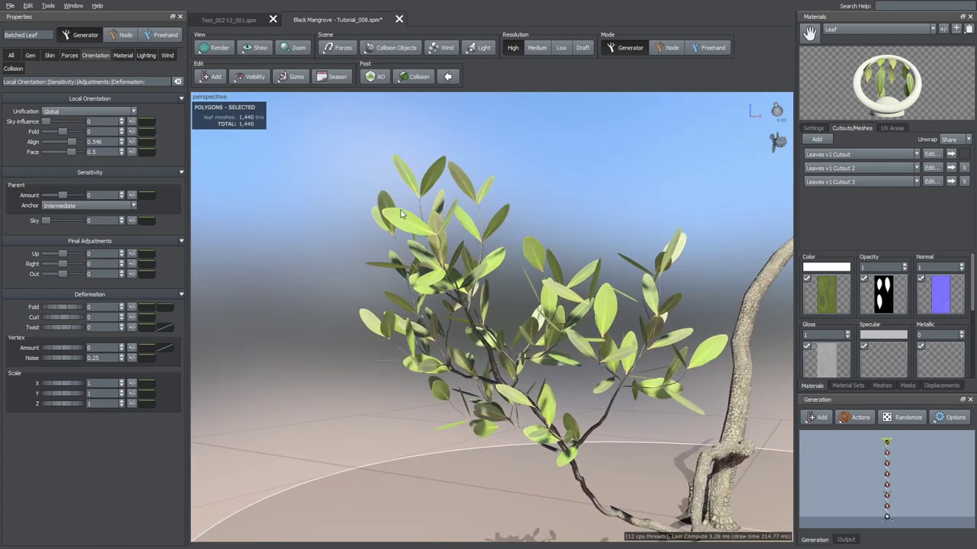
pyautogui.moveTo(402, 216); pyautogui.dragTo(475, 398)
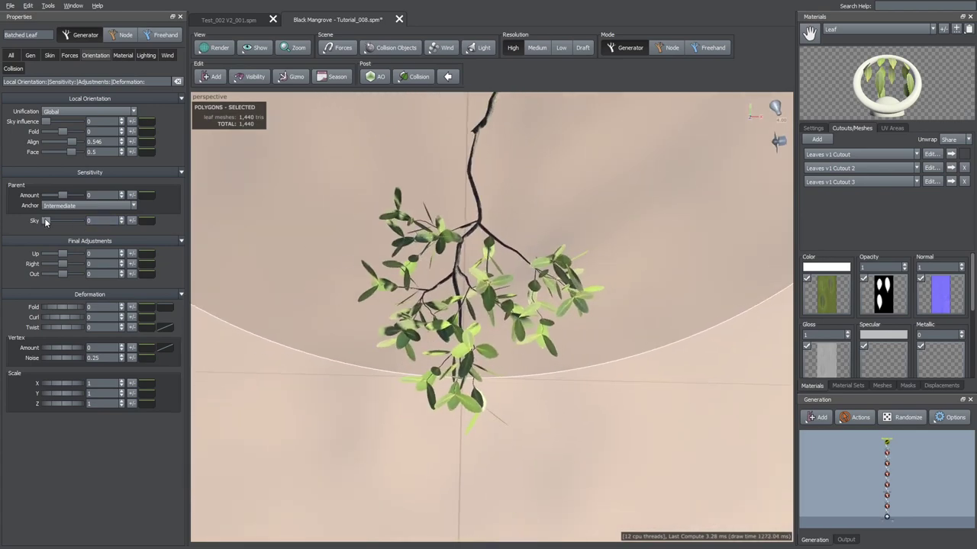
pyautogui.moveTo(46, 221); pyautogui.dragTo(63, 226)
pyautogui.moveTo(440, 362); pyautogui.dragTo(437, 306)
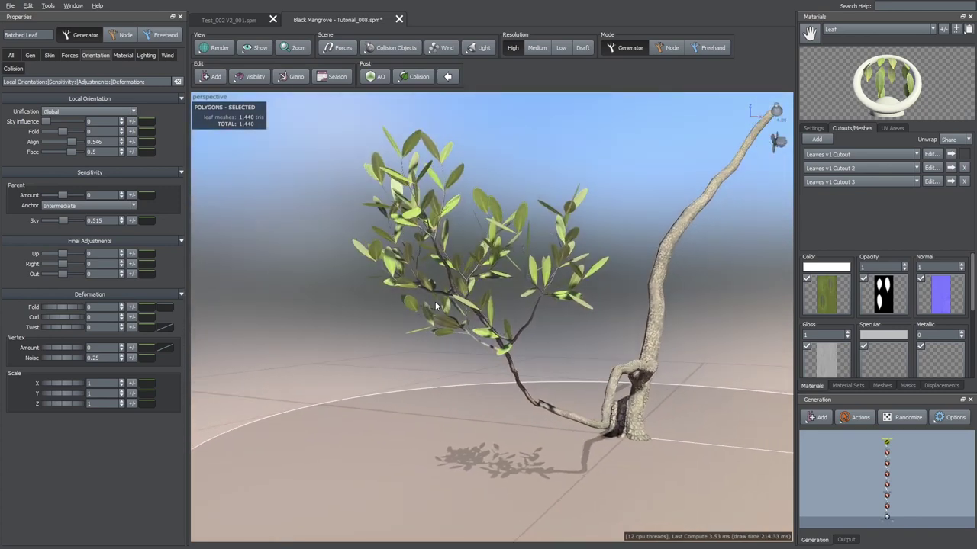
pyautogui.click(410, 147)
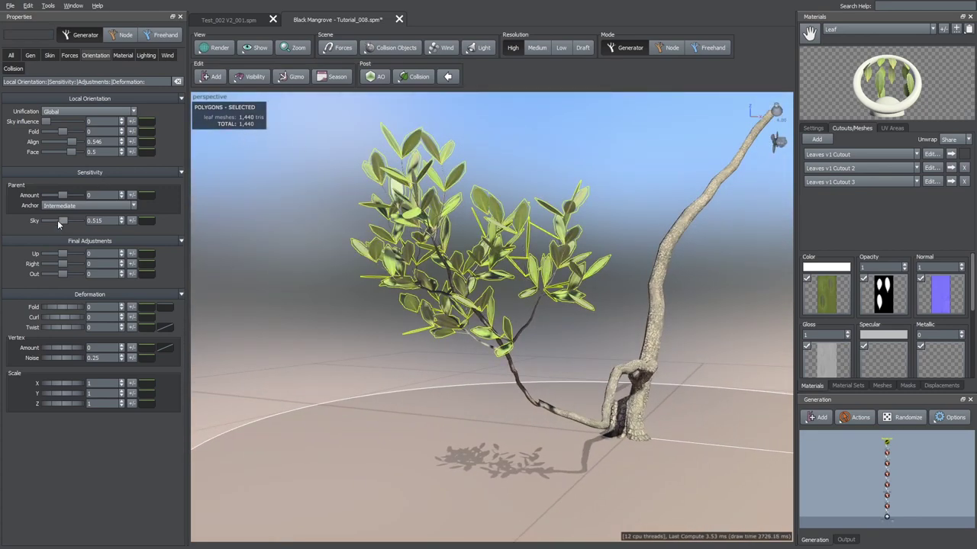
# Deform the leaves with a fold of 0.5, a curl of 0.2 and a twist of 0.16.
pyautogui.moveTo(63, 307); pyautogui.dragTo(84, 312)
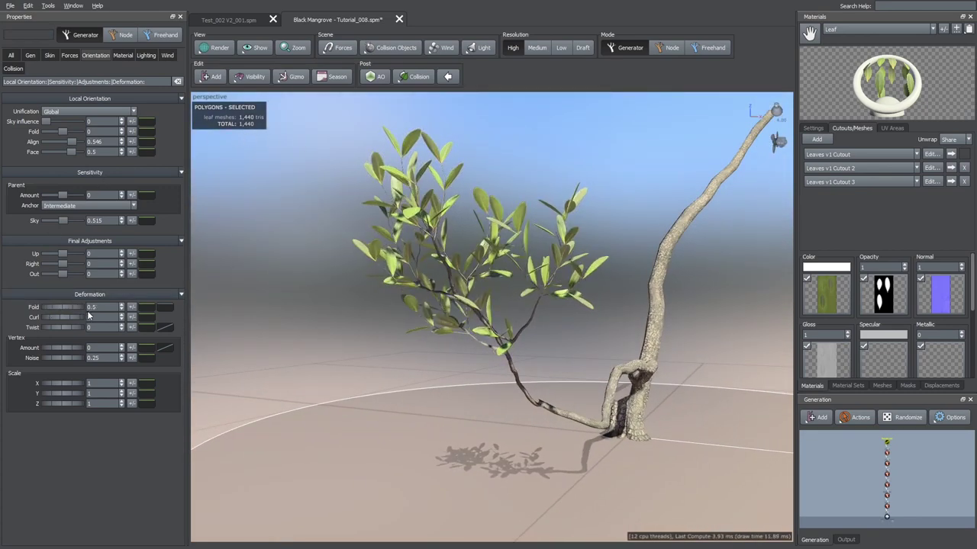
pyautogui.moveTo(317, 336); pyautogui.dragTo(424, 362)
pyautogui.moveTo(55, 318); pyautogui.dragTo(64, 319)
pyautogui.moveTo(354, 382); pyautogui.dragTo(379, 361)
pyautogui.moveTo(53, 328); pyautogui.dragTo(62, 327)
# Add variance to the leaves' fold, curl and twist deformation and check the result on the tree.
pyautogui.click(132, 327)
pyautogui.click(132, 318)
pyautogui.moveTo(190, 332)
pyautogui.mouseDown()
pyautogui.moveTo(203, 331)
pyautogui.moveTo(191, 341)
pyautogui.mouseUp()
pyautogui.click(132, 327)
pyautogui.moveTo(352, 348); pyautogui.dragTo(290, 410)
pyautogui.scroll(-8, 290, 410)
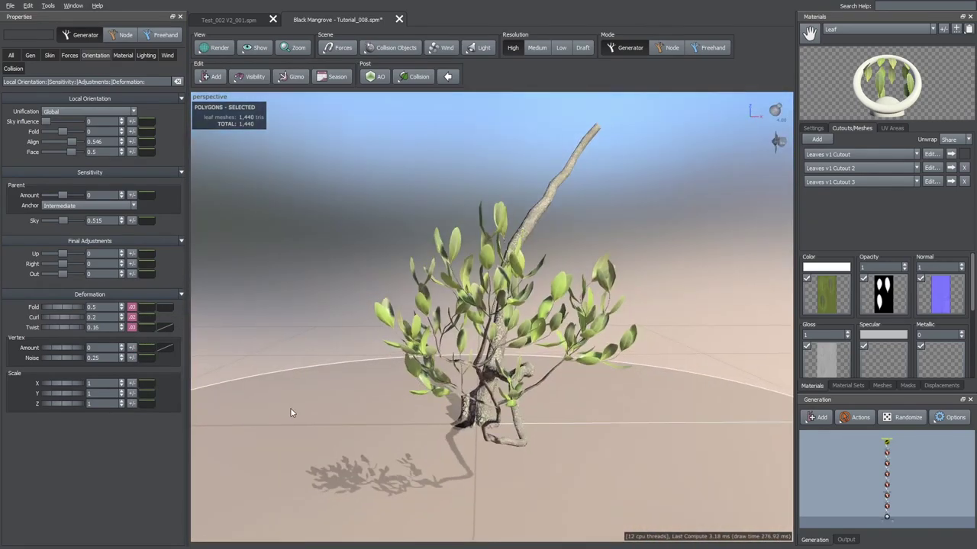
pyautogui.click(322, 334)
pyautogui.moveTo(314, 335); pyautogui.dragTo(416, 380)
pyautogui.scroll(-5, 333, 345)
pyautogui.scroll(3, 404, 388)
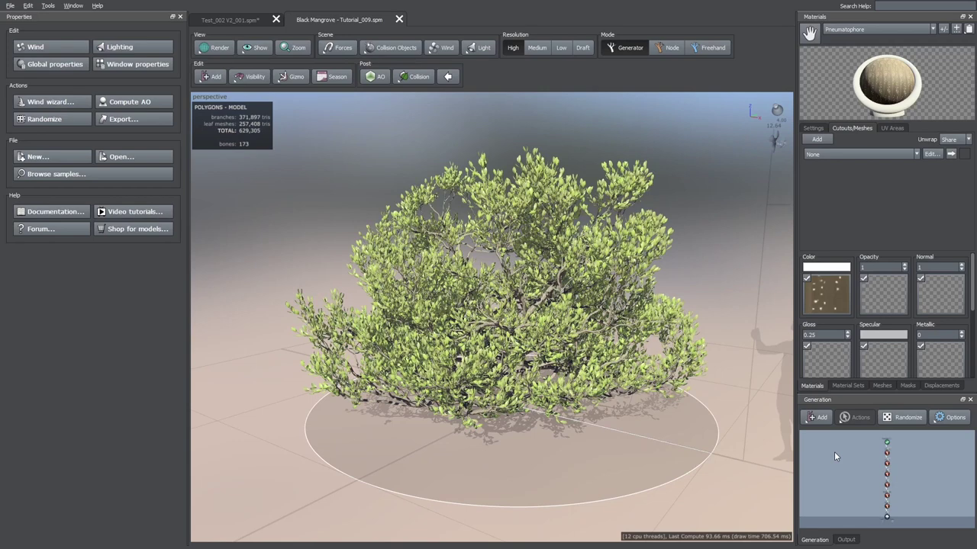
# Add a tube trunk generator to the tree for the pneumatophore roots.
pyautogui.rightClick(834, 456)
pyautogui.moveTo(848, 282)
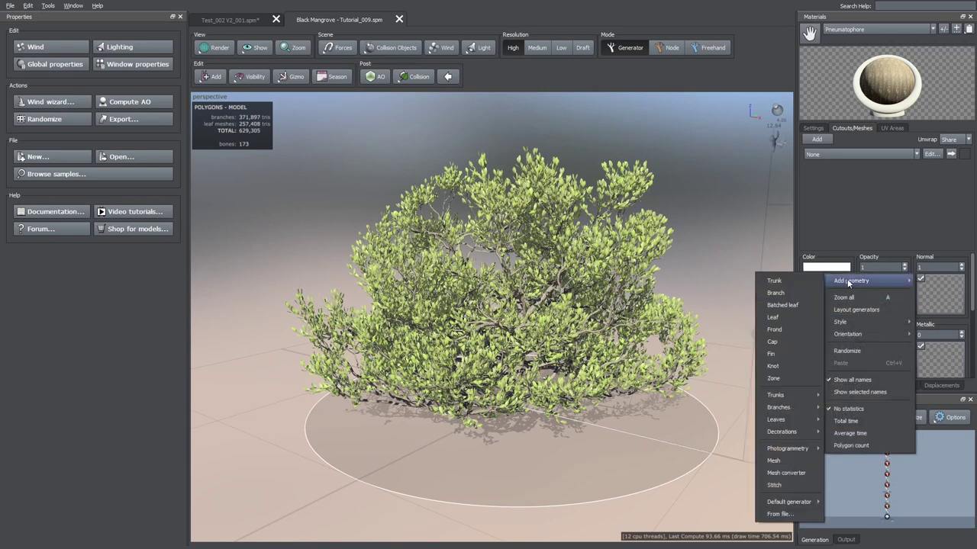
pyautogui.moveTo(789, 395)
pyautogui.click(851, 458)
pyautogui.moveTo(628, 349); pyautogui.dragTo(602, 342)
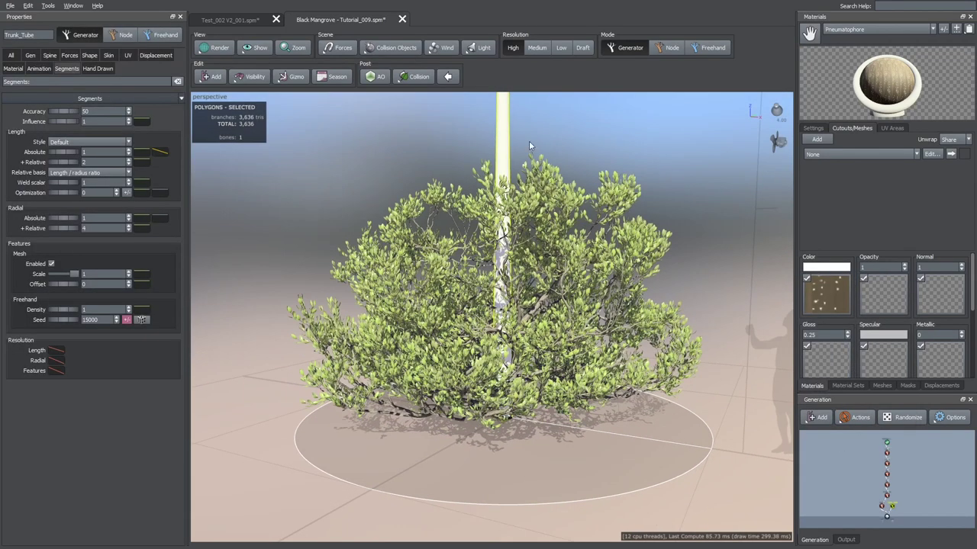
# Set the absolute spine length of the new tube trunk to 1.2.
pyautogui.click(49, 55)
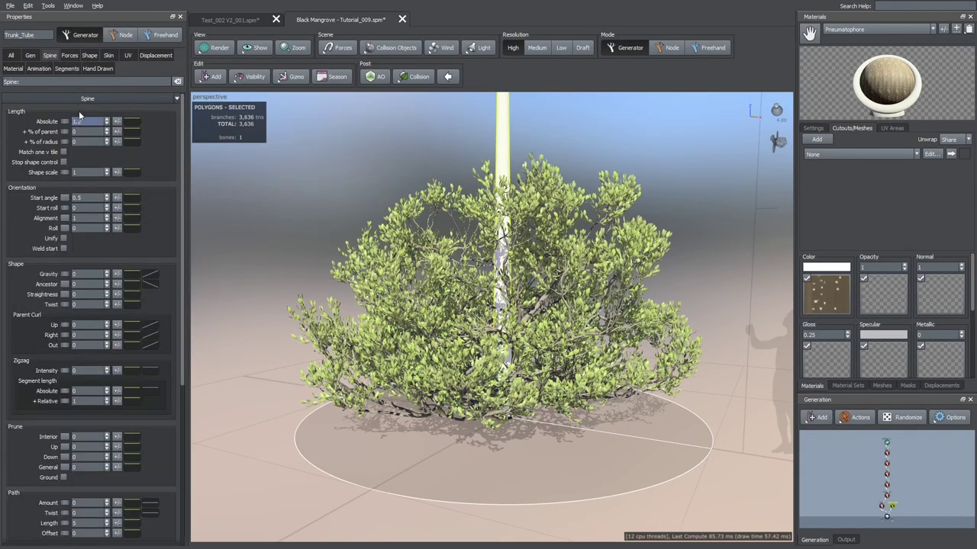
pyautogui.press('Return')
pyautogui.press('z')
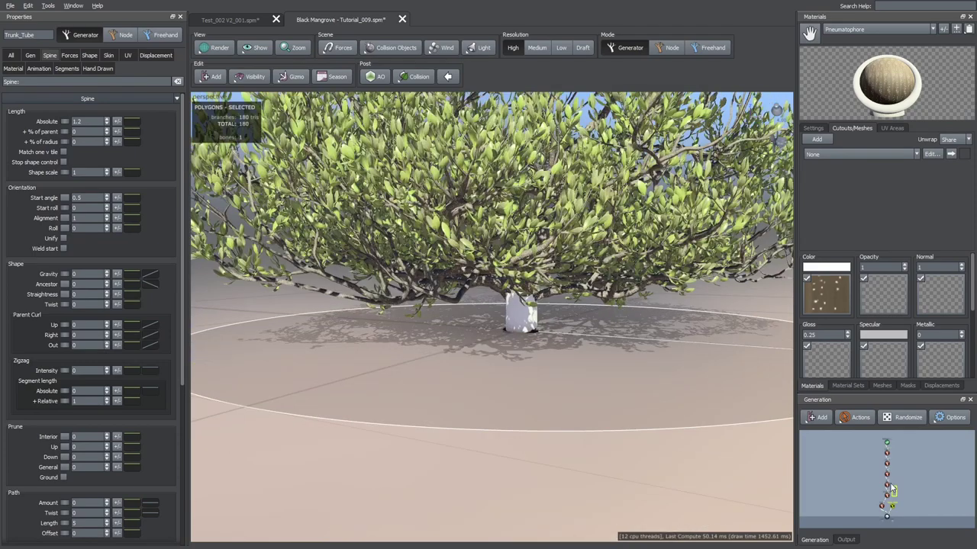
# Hide the leaves, twigs and branches so only the trunk remains, and reselect the tube trunk generator.
pyautogui.moveTo(892, 485); pyautogui.dragTo(876, 436)
pyautogui.press('h')
pyautogui.click(886, 495)
pyautogui.press('h')
pyautogui.click(891, 507)
pyautogui.moveTo(576, 267); pyautogui.dragTo(563, 309)
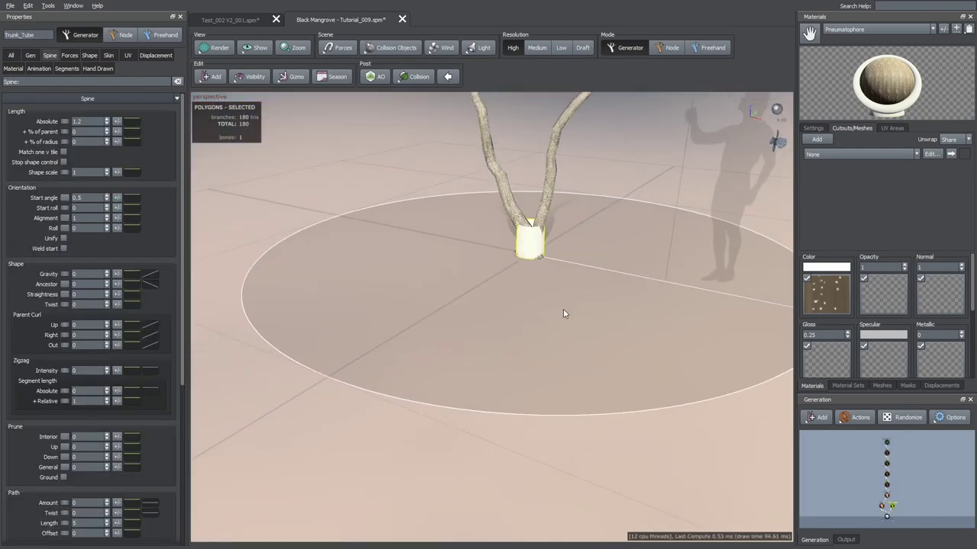
pyautogui.moveTo(563, 310); pyautogui.dragTo(561, 330, button='middle')
# Set the absolute skin radius of the tube trunk to 0.03.
pyautogui.click(109, 55)
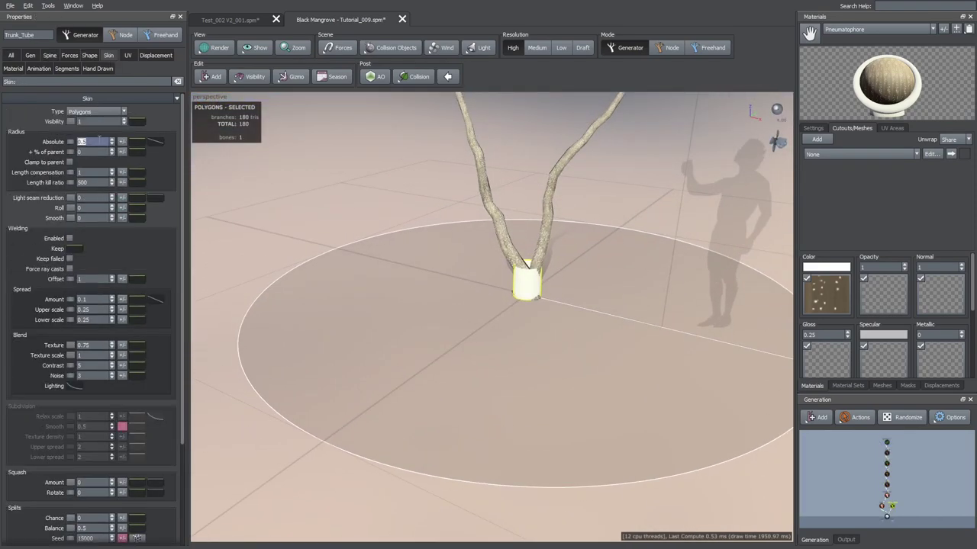
pyautogui.write('0.03')
pyautogui.press('Return')
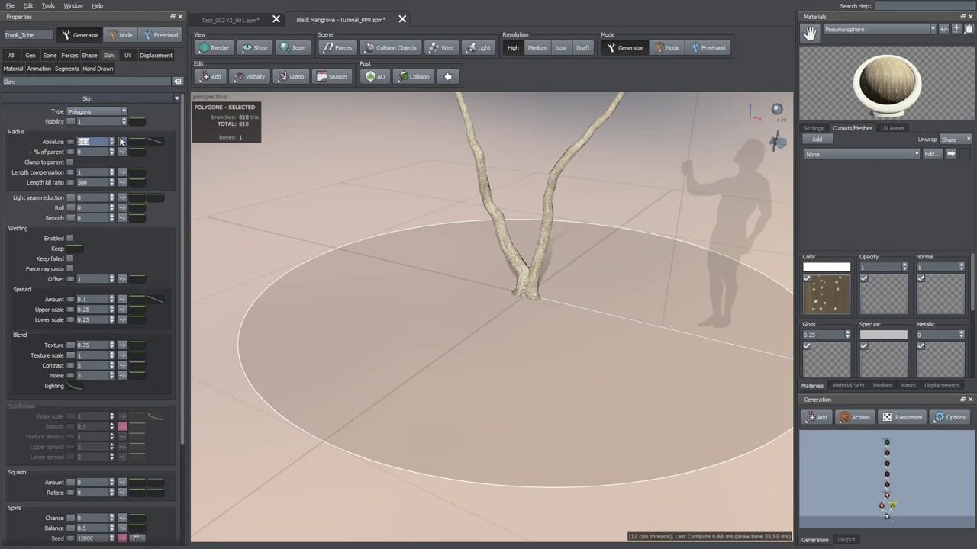
pyautogui.click(155, 142)
pyautogui.moveTo(229, 143); pyautogui.dragTo(190, 203)
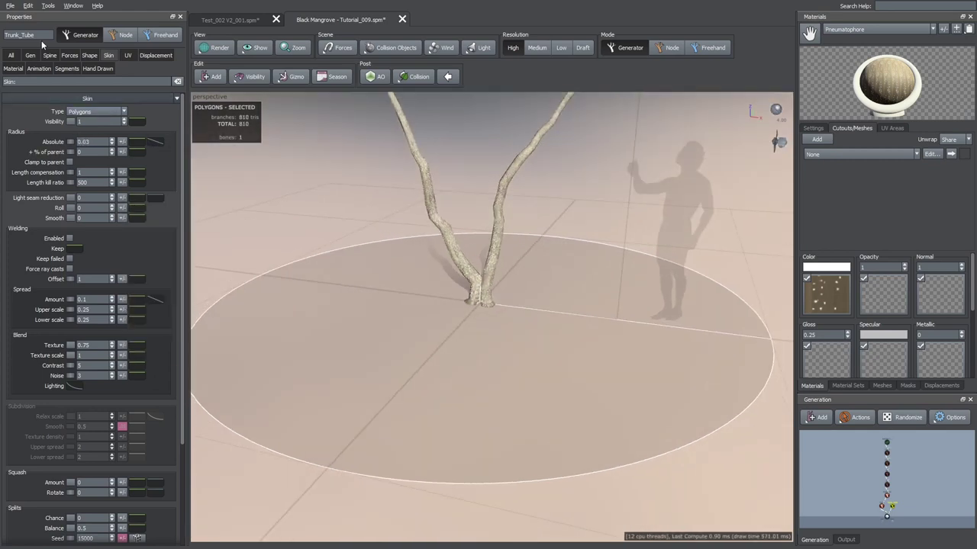
# Switch the tube trunk's generation mode to Absolute and set its Last boundary to 0.8.
pyautogui.click(30, 56)
pyautogui.click(65, 113)
pyautogui.click(65, 115)
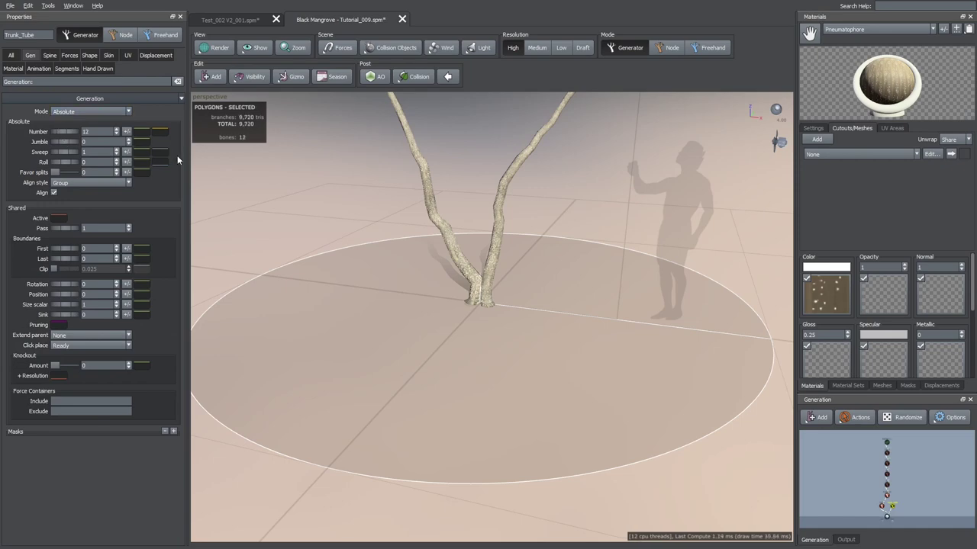
pyautogui.moveTo(59, 259); pyautogui.dragTo(99, 262)
pyautogui.doubleClick(97, 259)
pyautogui.write('0.8')
pyautogui.press('Return')
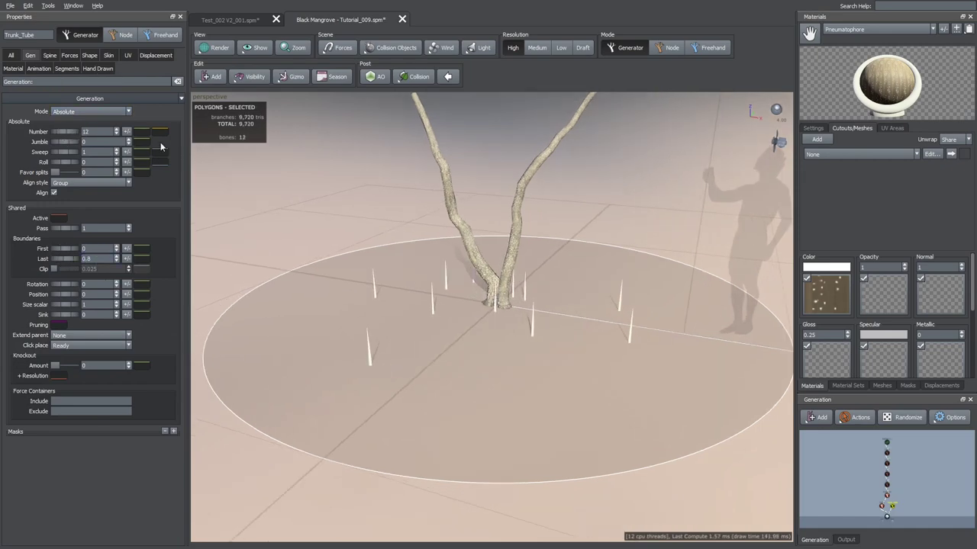
# Raise the tip end of the root spikes' absolute radius profile so they taper less.
pyautogui.click(433, 301)
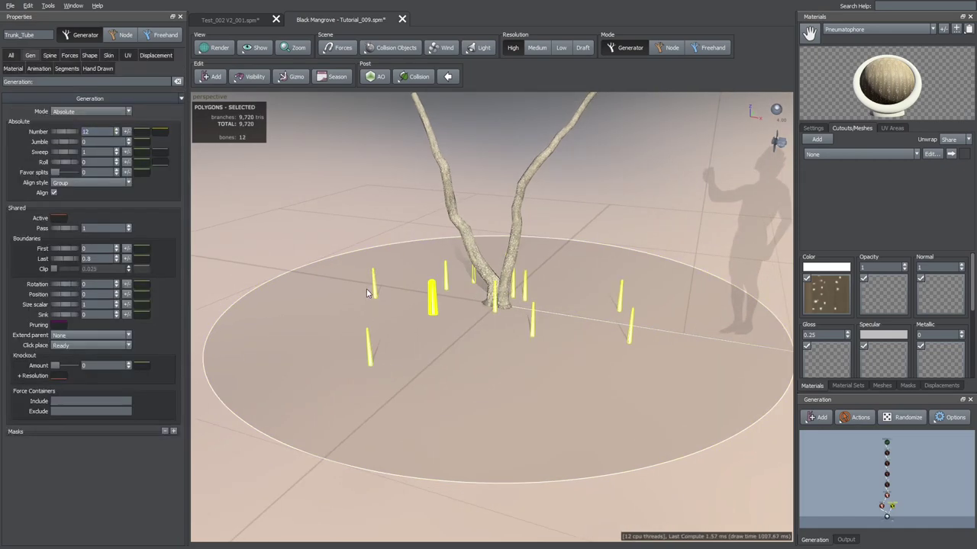
pyautogui.click(110, 55)
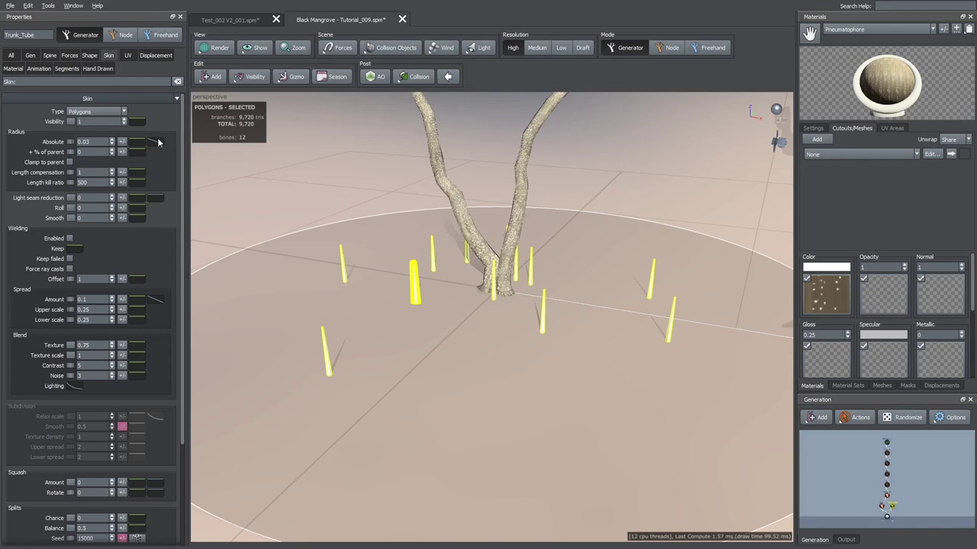
pyautogui.click(157, 142)
pyautogui.moveTo(270, 271); pyautogui.dragTo(271, 228)
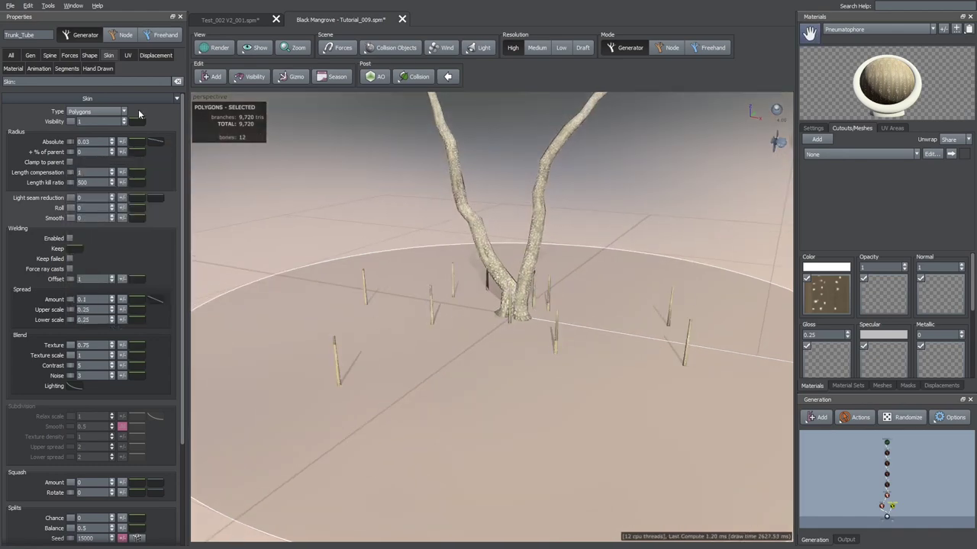
# Set the number of root spikes to 1700.
pyautogui.click(31, 58)
pyautogui.doubleClick(96, 130)
pyautogui.write('500')
pyautogui.press('Return')
pyautogui.write('17')
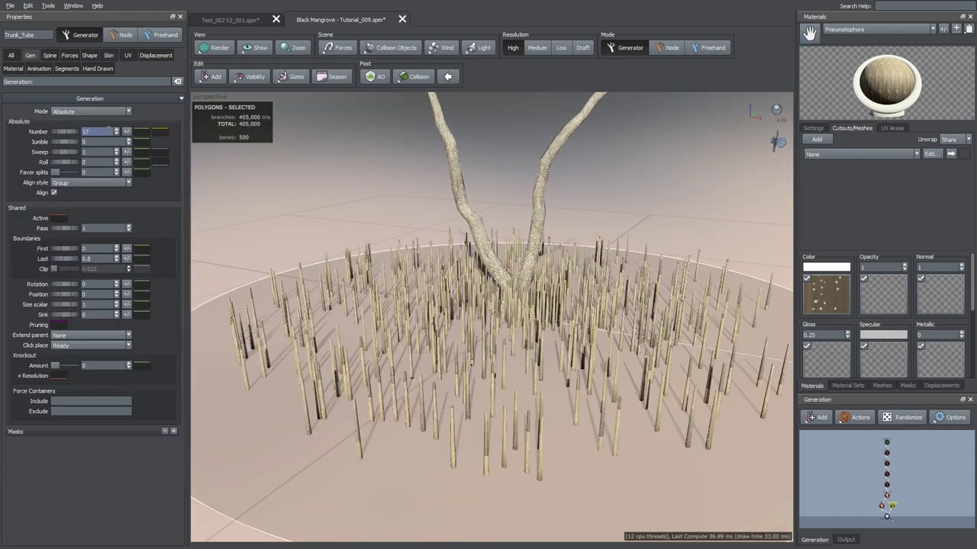
pyautogui.write('00')
pyautogui.press('Return')
pyautogui.moveTo(450, 347); pyautogui.dragTo(433, 421)
# Lower the start of the number distribution curve so fewer root spikes grow close to the trunk.
pyautogui.click(159, 132)
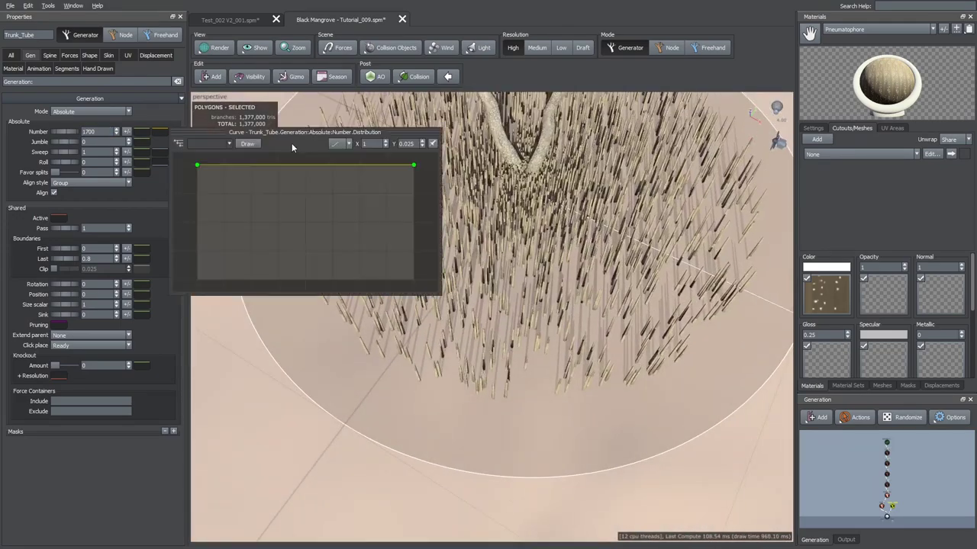
pyautogui.moveTo(292, 134); pyautogui.dragTo(144, 110)
pyautogui.moveTo(49, 141); pyautogui.dragTo(56, 264)
pyautogui.moveTo(487, 178); pyautogui.dragTo(293, 264)
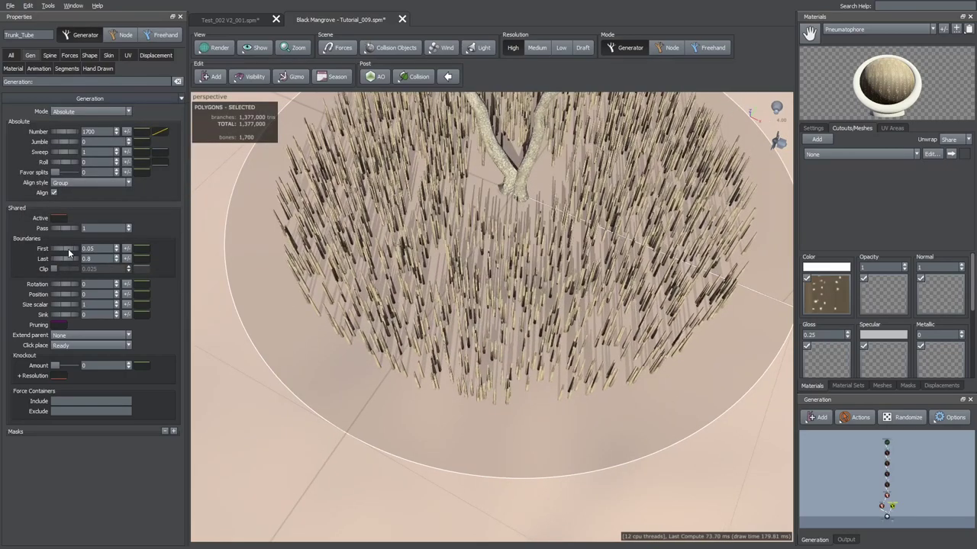
# Set the root spikes' First boundary to 0.01 and add a small variance to their position.
pyautogui.moveTo(68, 249); pyautogui.dragTo(72, 249)
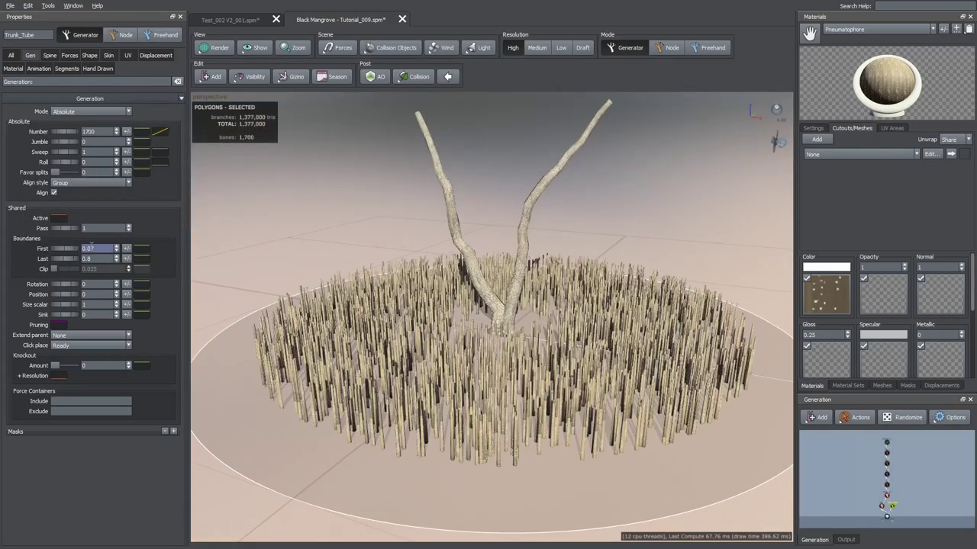
pyautogui.press('Return')
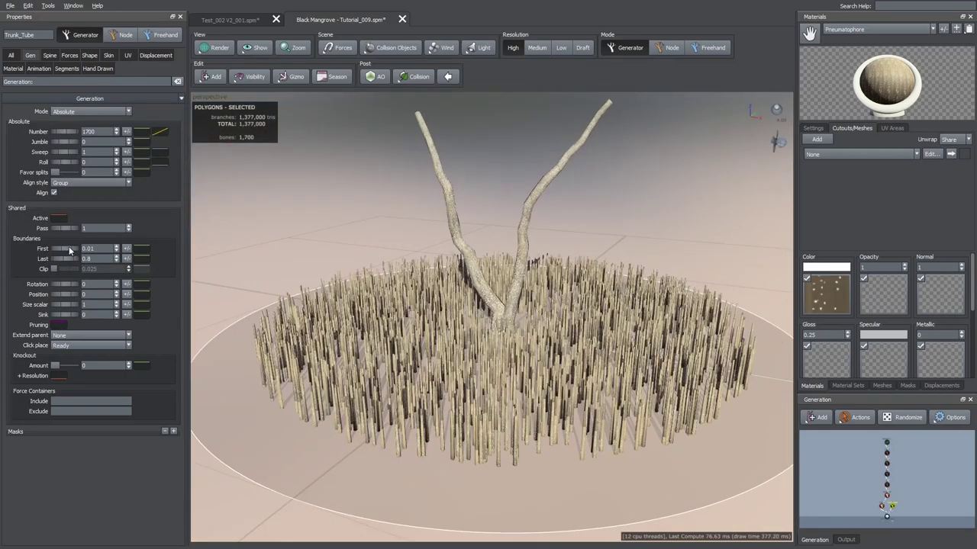
pyautogui.moveTo(427, 297); pyautogui.dragTo(475, 439)
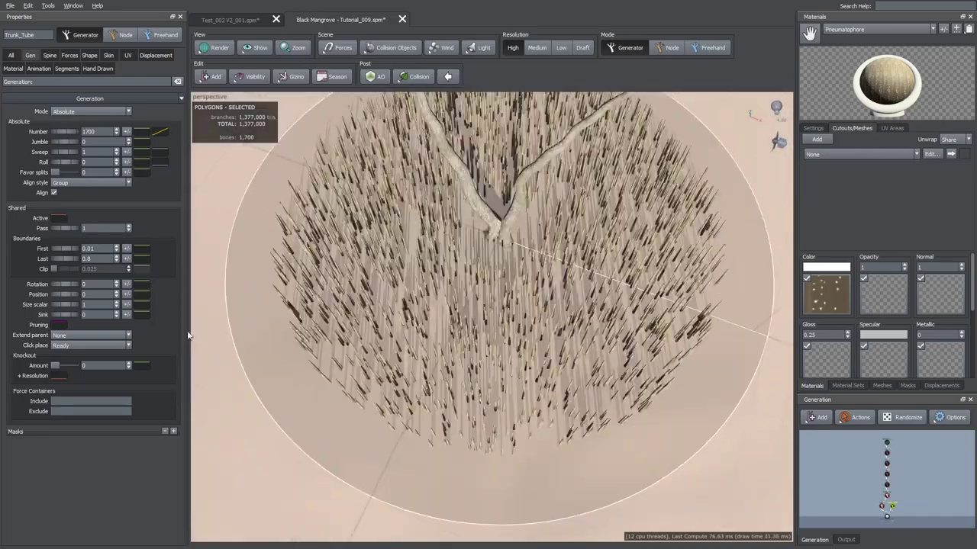
pyautogui.moveTo(196, 310); pyautogui.dragTo(228, 314)
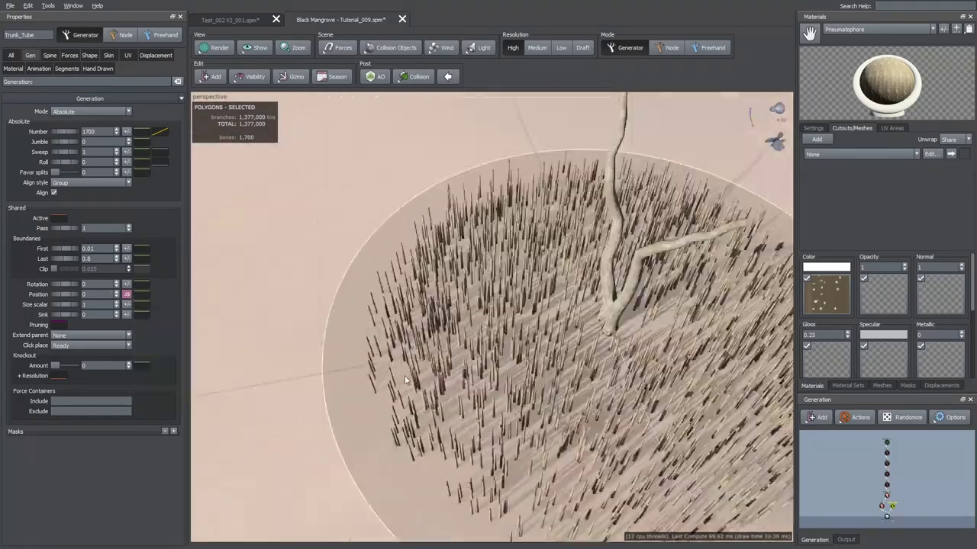
pyautogui.moveTo(405, 380); pyautogui.dragTo(496, 464)
# Show the model as wireframe and set the root spikes' relative length segments to 0.4.
pyautogui.scroll(3, 331, 270)
pyautogui.click(67, 70)
pyautogui.click(215, 47)
pyautogui.scroll(8, 449, 357)
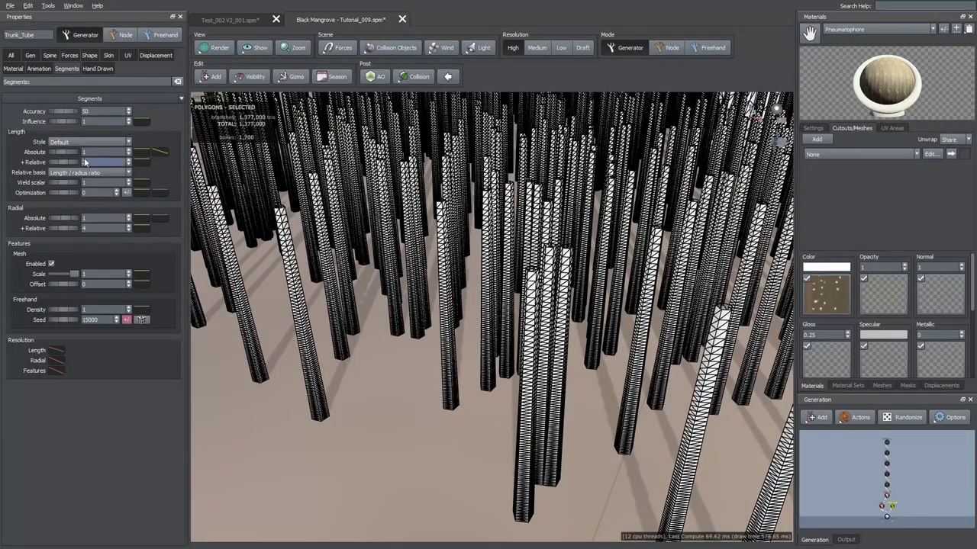
pyautogui.moveTo(78, 162); pyautogui.dragTo(43, 162)
pyautogui.press('Tab')
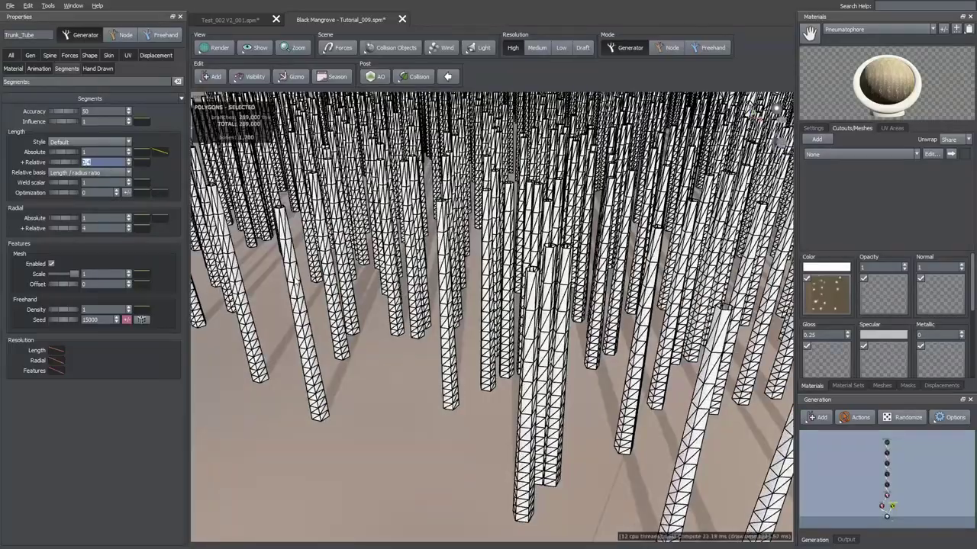
# Reshape the length segment profile curve so it rises toward the tips, concentrating segments at the spikes' upper ends.
pyautogui.click(159, 153)
pyautogui.moveTo(302, 329); pyautogui.dragTo(294, 240)
pyautogui.moveTo(86, 243); pyautogui.dragTo(88, 331)
pyautogui.moveTo(173, 295); pyautogui.dragTo(187, 337)
pyautogui.moveTo(86, 329); pyautogui.dragTo(87, 335)
pyautogui.moveTo(435, 282); pyautogui.dragTo(432, 311)
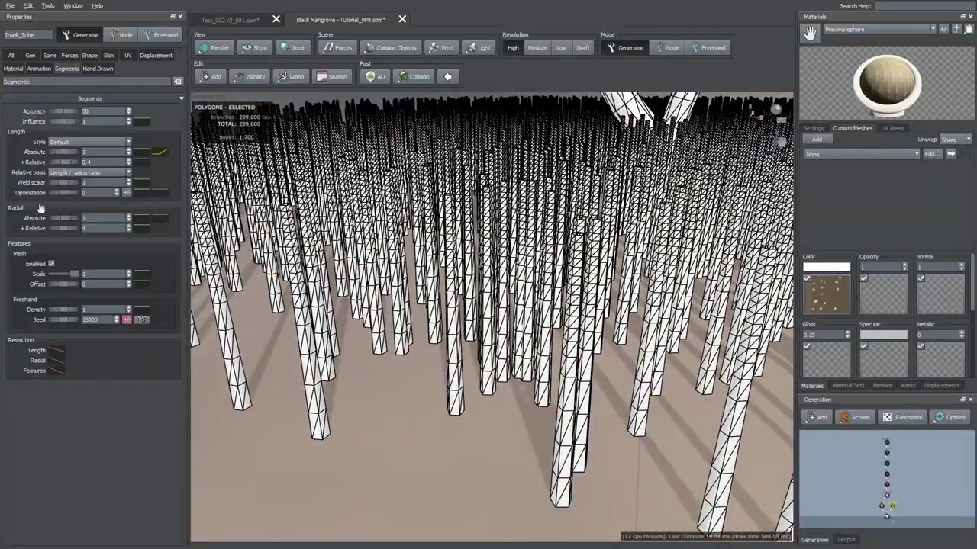
# Reduce the root spikes' relative radial segments to 3.
pyautogui.moveTo(62, 228); pyautogui.dragTo(55, 228)
pyautogui.scroll(-5, 381, 261)
pyautogui.moveTo(382, 261); pyautogui.dragTo(375, 286)
pyautogui.scroll(5, 375, 287)
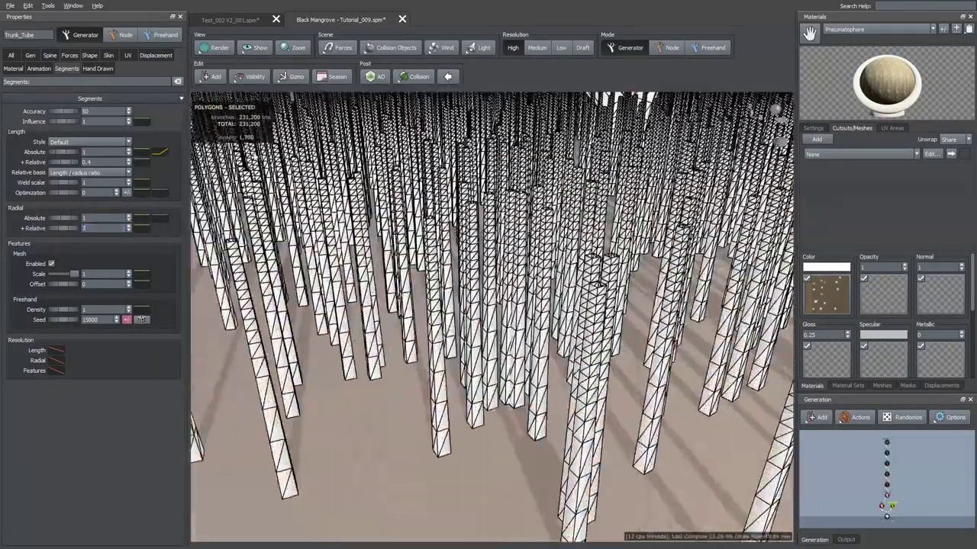
# Switch the model from wireframe back to shaded, textured rendering.
pyautogui.click(206, 54)
pyautogui.click(229, 62)
pyautogui.moveTo(376, 221); pyautogui.dragTo(369, 177)
pyautogui.scroll(3, 370, 177)
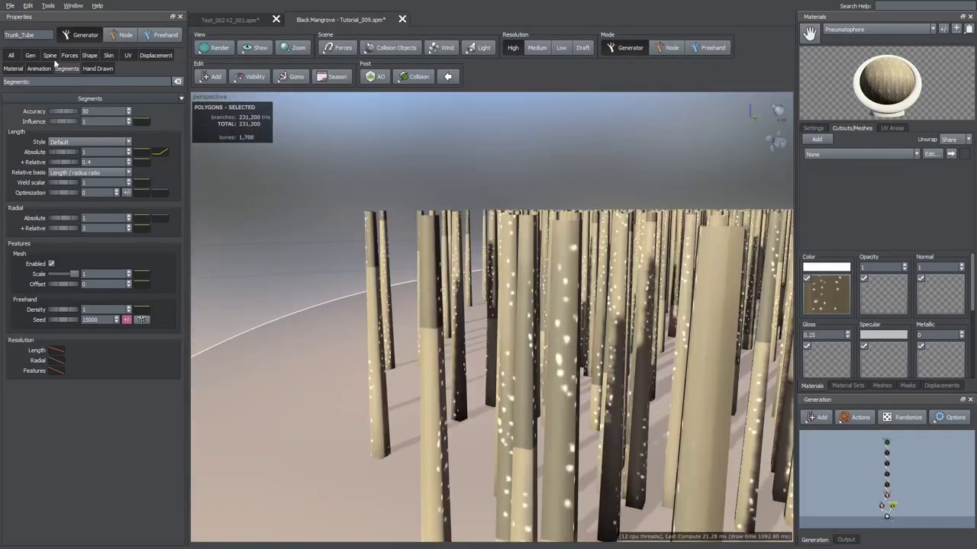
# Reshape the root spikes' skin radius profile curve so each spike tapers to a rounded tip.
pyautogui.click(112, 57)
pyautogui.click(155, 142)
pyautogui.moveTo(314, 211)
pyautogui.mouseDown()
pyautogui.moveTo(314, 178)
pyautogui.moveTo(314, 199)
pyautogui.mouseUp()
pyautogui.moveTo(280, 192); pyautogui.dragTo(315, 164)
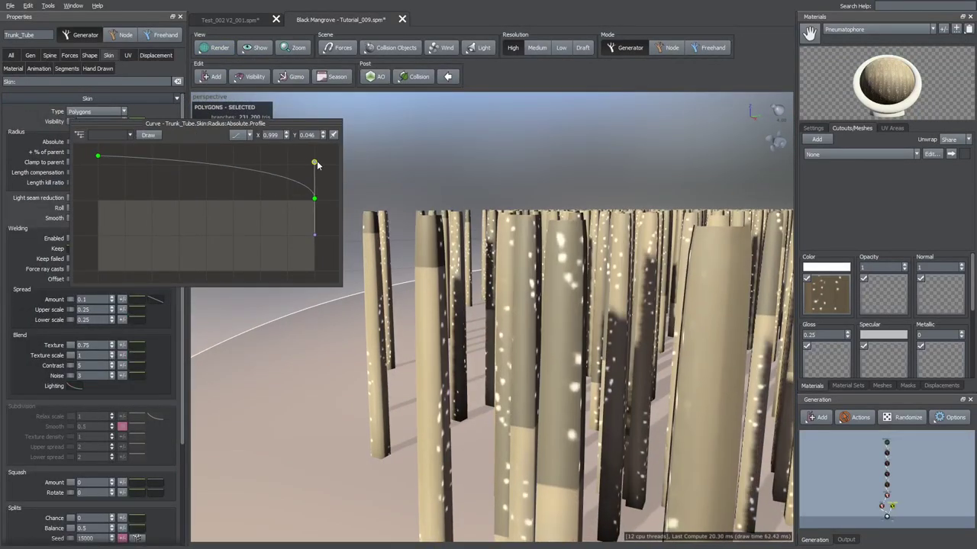
pyautogui.moveTo(315, 198); pyautogui.dragTo(321, 103)
pyautogui.scroll(-5, 477, 276)
pyautogui.moveTo(465, 229)
pyautogui.mouseDown()
pyautogui.moveTo(477, 275)
pyautogui.moveTo(455, 222)
pyautogui.mouseUp()
pyautogui.scroll(5, 456, 223)
pyautogui.click(156, 142)
pyautogui.moveTo(407, 280); pyautogui.dragTo(409, 262)
pyautogui.scroll(-5, 488, 229)
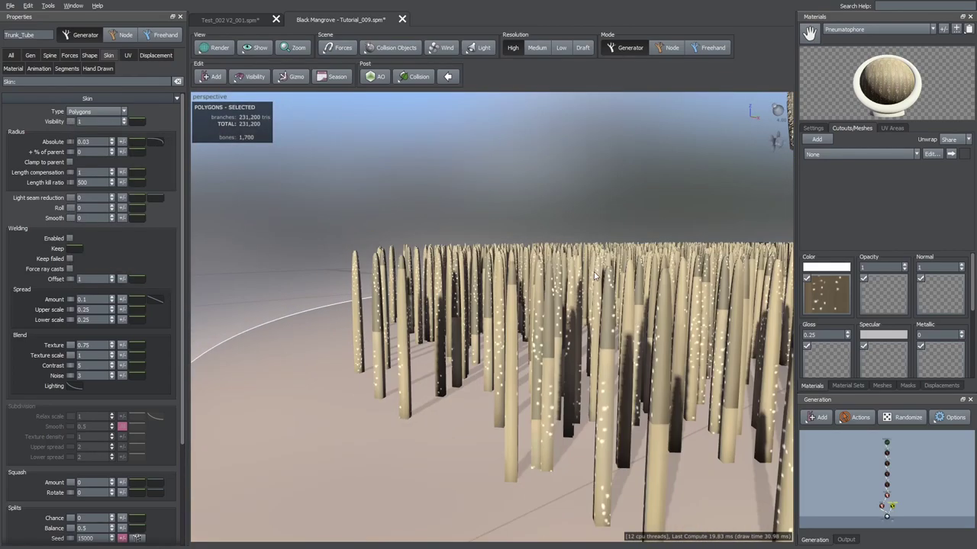
pyautogui.moveTo(496, 240); pyautogui.dragTo(494, 282)
pyautogui.scroll(5, 558, 279)
pyautogui.scroll(2, 493, 281)
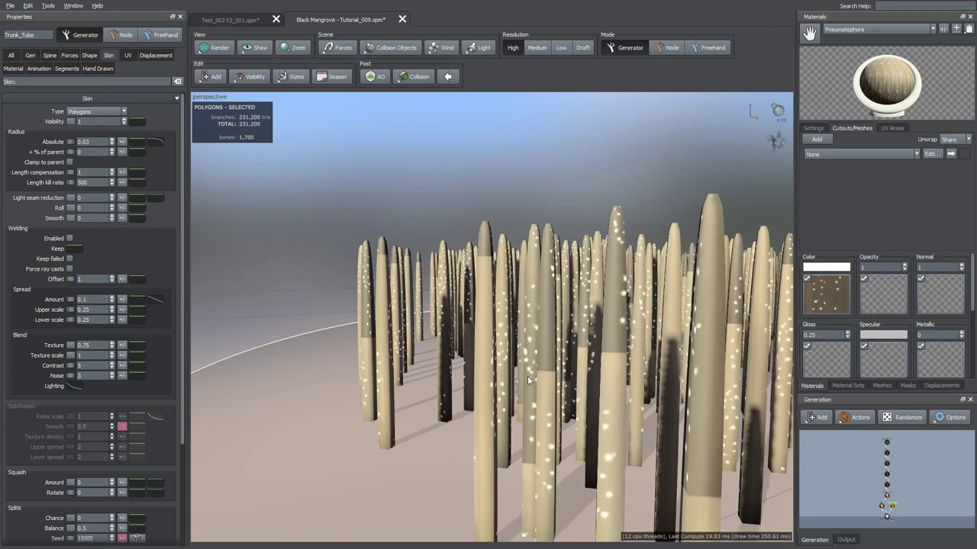
# Set the root spikes' UV mapping style to U and V locked [0, 1].
pyautogui.click(127, 56)
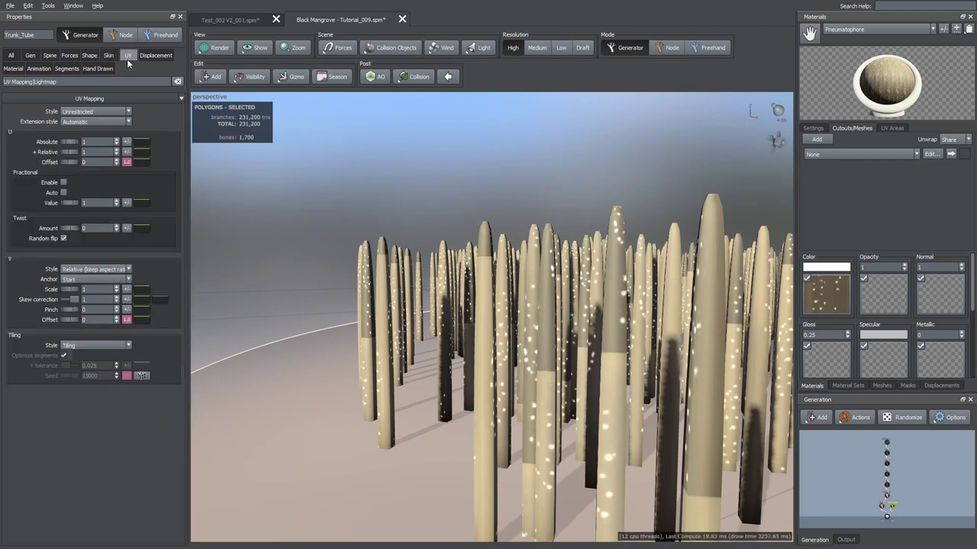
pyautogui.click(92, 112)
pyautogui.click(88, 140)
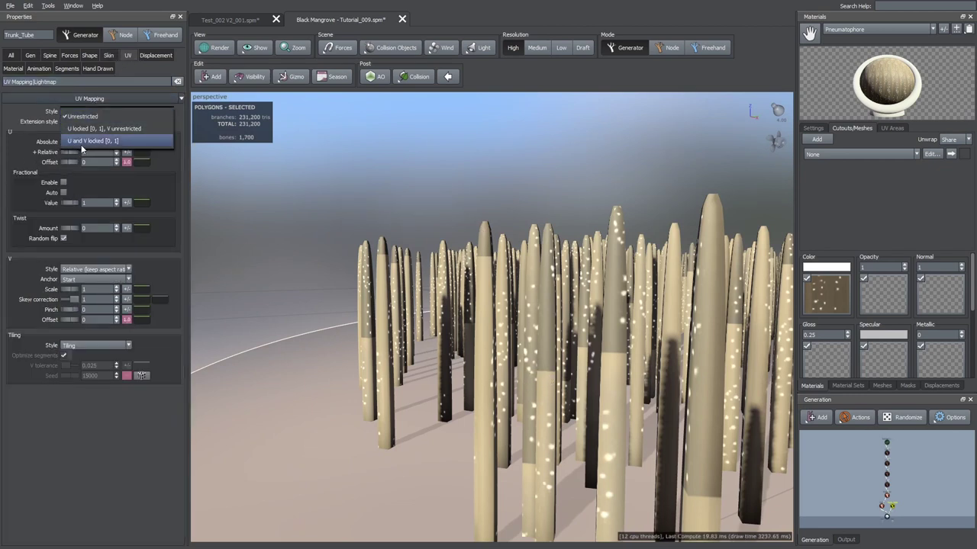
pyautogui.scroll(-5, 363, 263)
pyautogui.moveTo(364, 263); pyautogui.dragTo(449, 338)
pyautogui.click(826, 296)
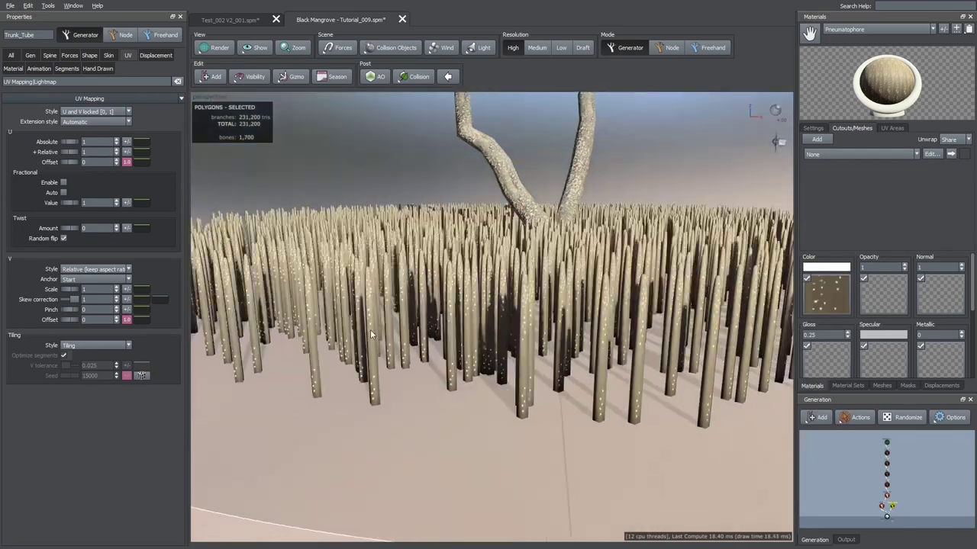
pyautogui.moveTo(370, 330)
pyautogui.mouseDown()
pyautogui.moveTo(360, 341)
pyautogui.moveTo(358, 324)
pyautogui.mouseUp()
pyautogui.scroll(4, 357, 325)
# Set the root spikes' radial displacement amount to 1.5.
pyautogui.click(156, 56)
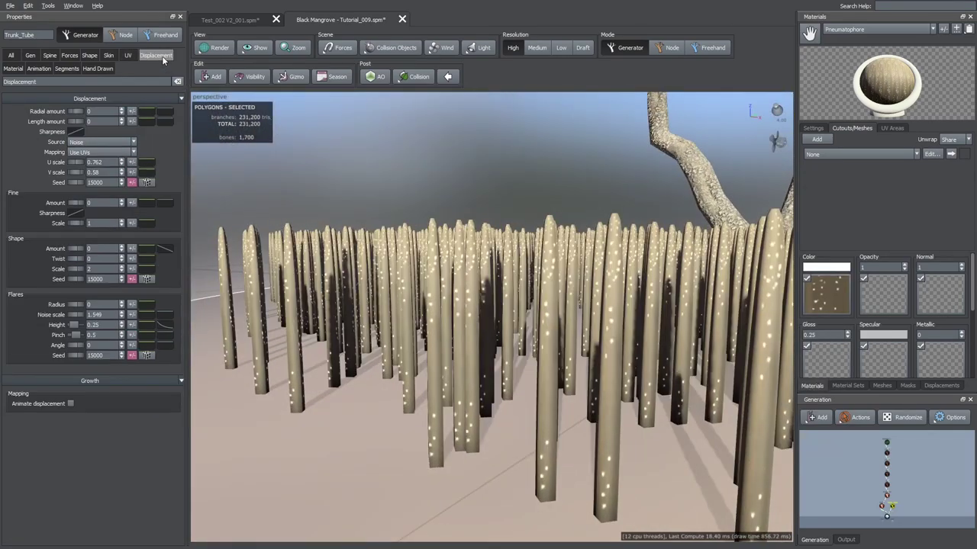
pyautogui.moveTo(77, 112); pyautogui.dragTo(113, 117)
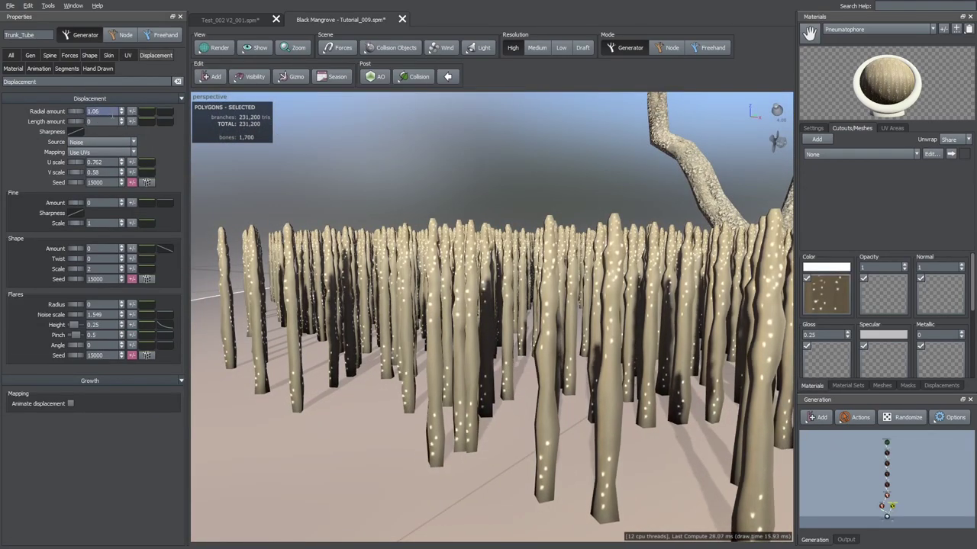
pyautogui.click(90, 109)
pyautogui.write('1.5')
pyautogui.press('Return')
pyautogui.moveTo(466, 374); pyautogui.dragTo(542, 431)
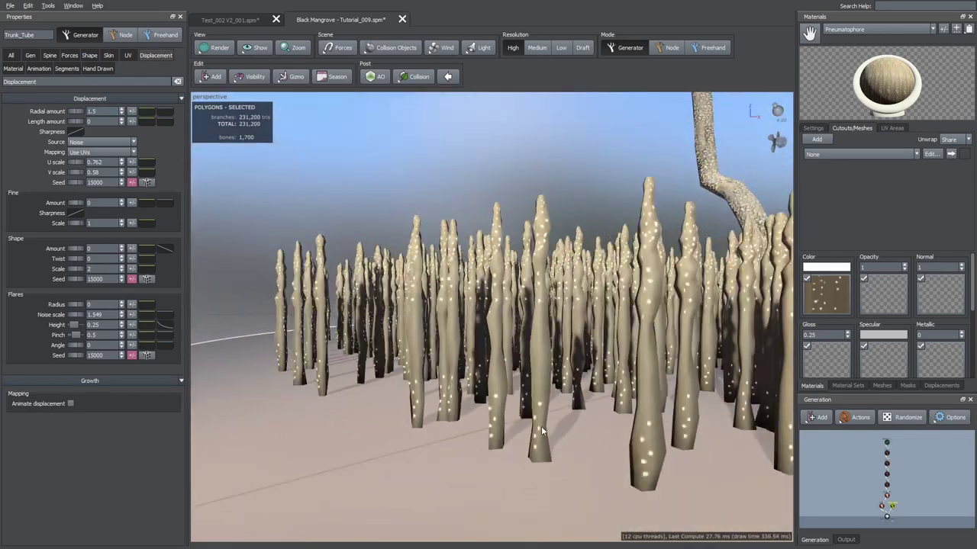
# Lower the start of the root spikes' displacement amount profile curve to about 0.45 so their bases are less displaced.
pyautogui.click(166, 113)
pyautogui.moveTo(259, 104); pyautogui.dragTo(217, 91)
pyautogui.moveTo(134, 123); pyautogui.dragTo(136, 207)
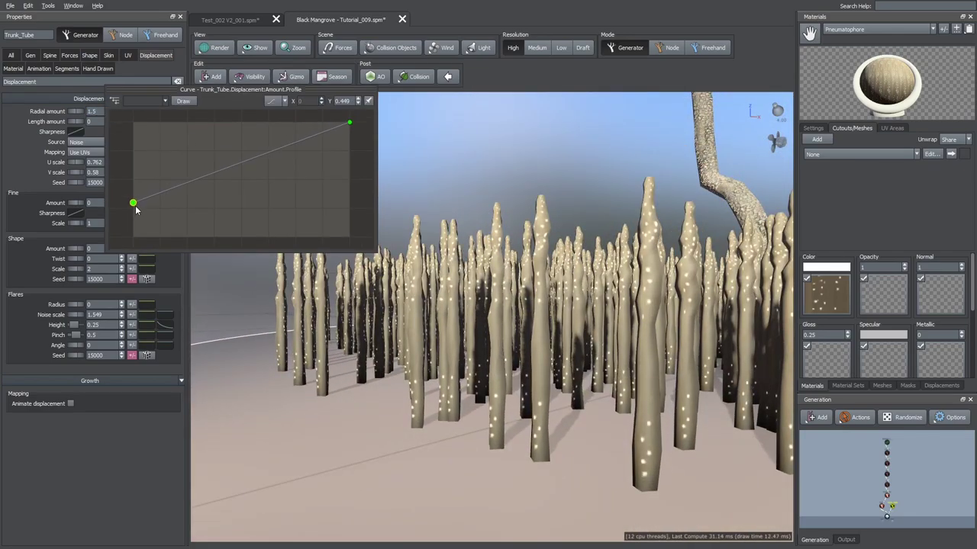
pyautogui.click(496, 186)
pyautogui.scroll(-10, 497, 186)
pyautogui.moveTo(497, 198); pyautogui.dragTo(473, 199)
pyautogui.click(66, 69)
# Unhide all the tree's generators so the branches and leaves show together with the roots.
pyautogui.click(904, 490)
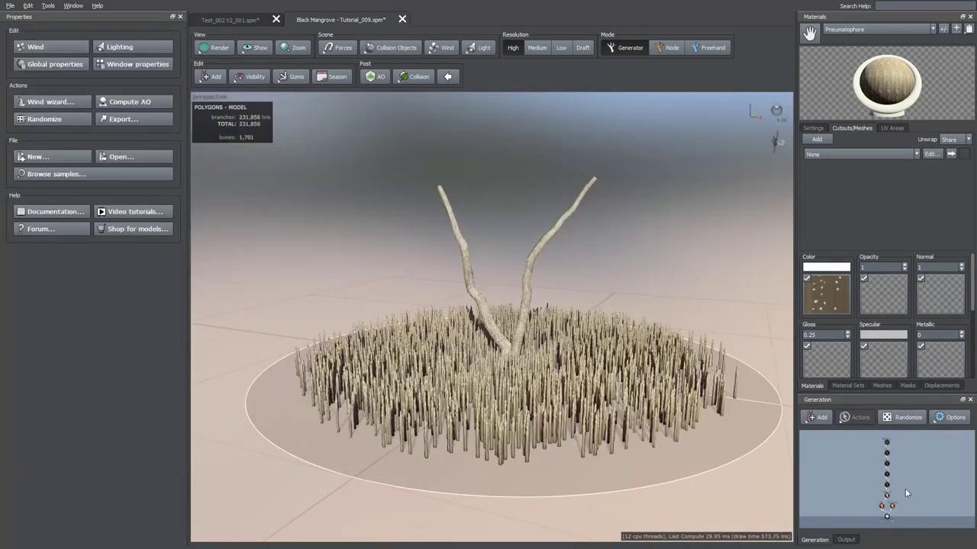
pyautogui.moveTo(905, 490); pyautogui.dragTo(868, 437)
pyautogui.press('h')
pyautogui.scroll(-3, 737, 379)
pyautogui.moveTo(737, 379); pyautogui.dragTo(672, 350)
pyautogui.scroll(5, 694, 340)
pyautogui.scroll(3, 694, 340)
# Add a variance of about 0.11 to the root spikes' absolute spine length.
pyautogui.click(666, 335)
pyautogui.click(49, 56)
pyautogui.click(116, 122)
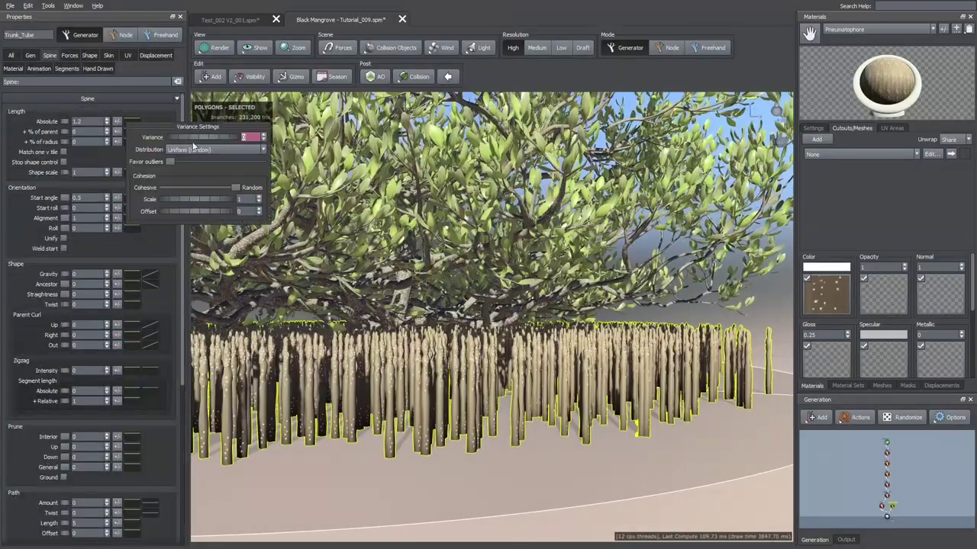
pyautogui.moveTo(192, 142); pyautogui.dragTo(239, 153)
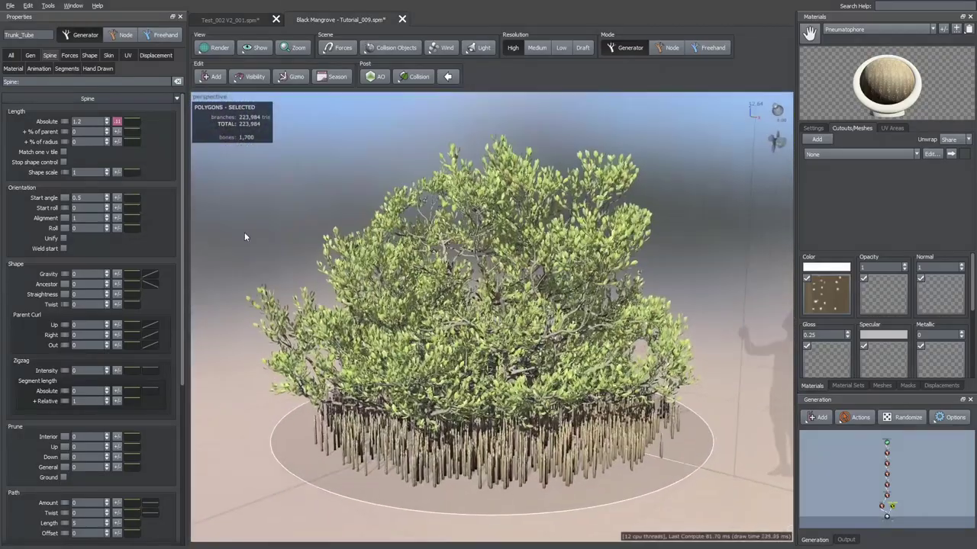
pyautogui.click(229, 221)
pyautogui.moveTo(584, 479); pyautogui.dragTo(647, 416, button='middle')
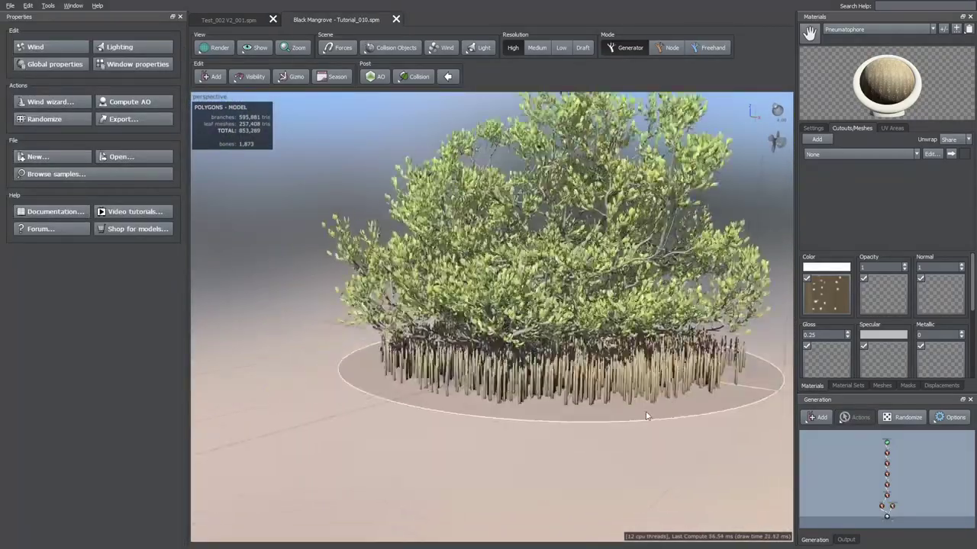
pyautogui.scroll(8, 648, 416)
# Add a slight variance to the root spikes' start angle.
pyautogui.click(886, 454)
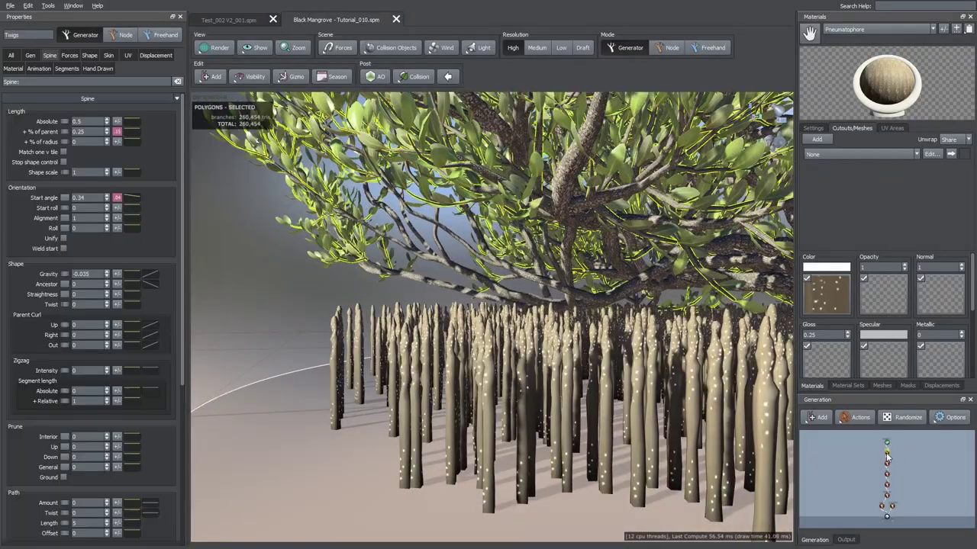
pyautogui.click(891, 507)
pyautogui.click(117, 197)
pyautogui.moveTo(169, 211); pyautogui.dragTo(188, 209)
pyautogui.moveTo(268, 313); pyautogui.dragTo(287, 299)
# Lower the root spikes' gravity to about -0.186.
pyautogui.moveTo(107, 274); pyautogui.dragTo(107, 290)
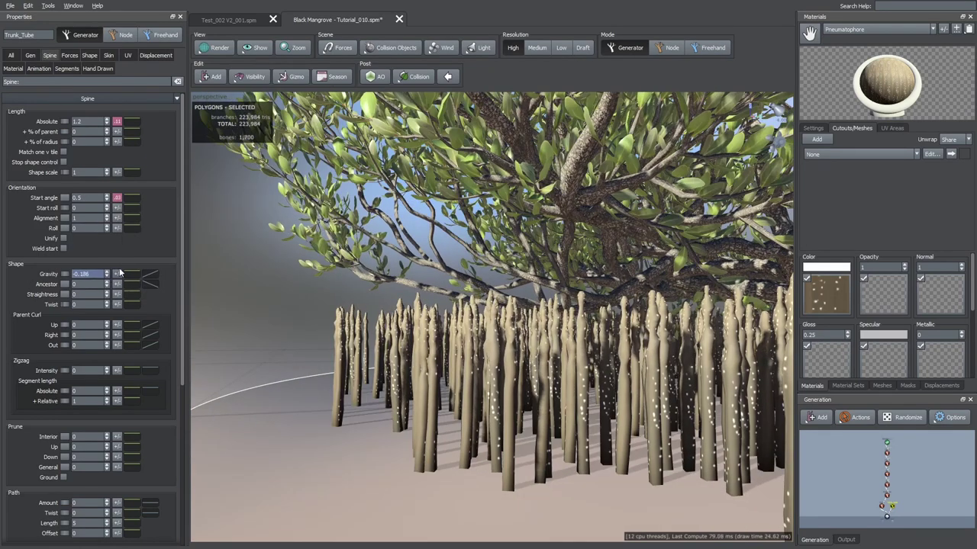
pyautogui.scroll(-6, 346, 242)
pyautogui.moveTo(346, 242); pyautogui.dragTo(282, 297, button='middle')
pyautogui.moveTo(282, 298); pyautogui.dragTo(343, 267)
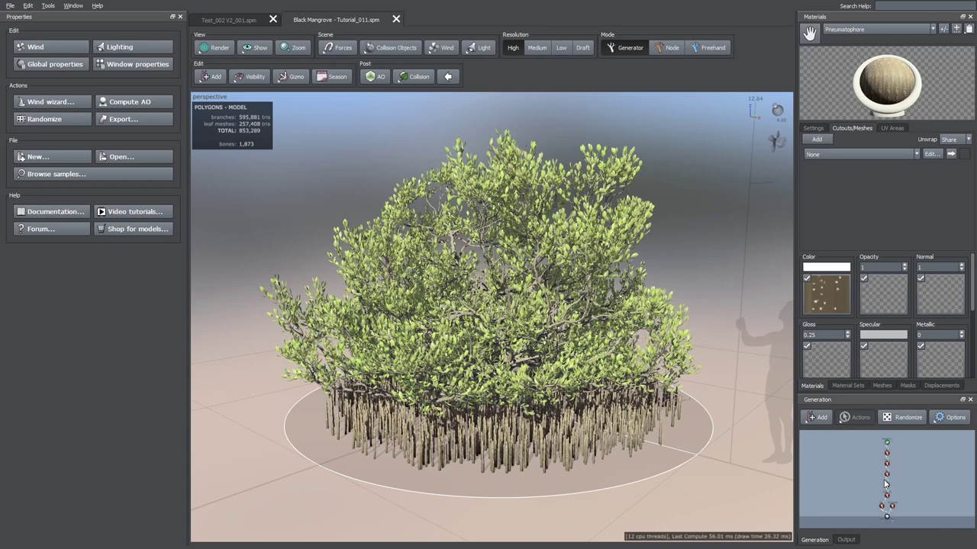
# Temporarily hide the leaves to examine the tree's bare branch structure.
pyautogui.press('pagedown')
pyautogui.press('pagedown')
pyautogui.press('pagedown')
pyautogui.press('pagedown')
pyautogui.press('pagedown')
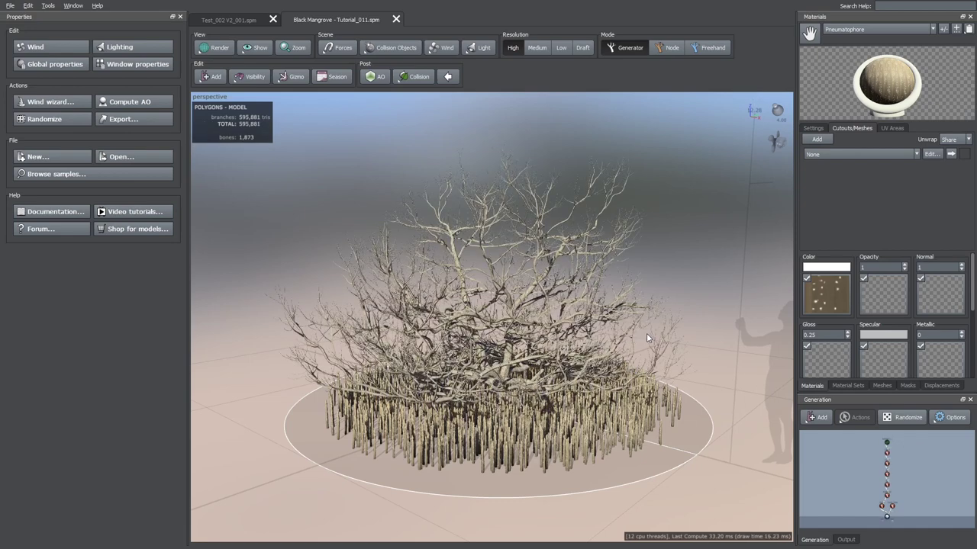
pyautogui.moveTo(643, 341); pyautogui.dragTo(648, 338)
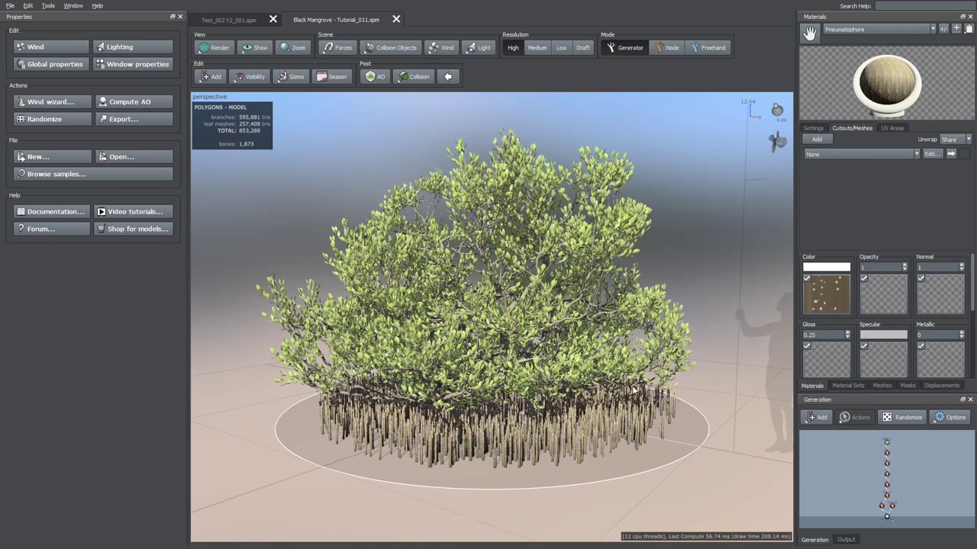
# Isolate the trunk, select it and display it as wireframe.
pyautogui.scroll(10, 518, 373)
pyautogui.click(514, 358)
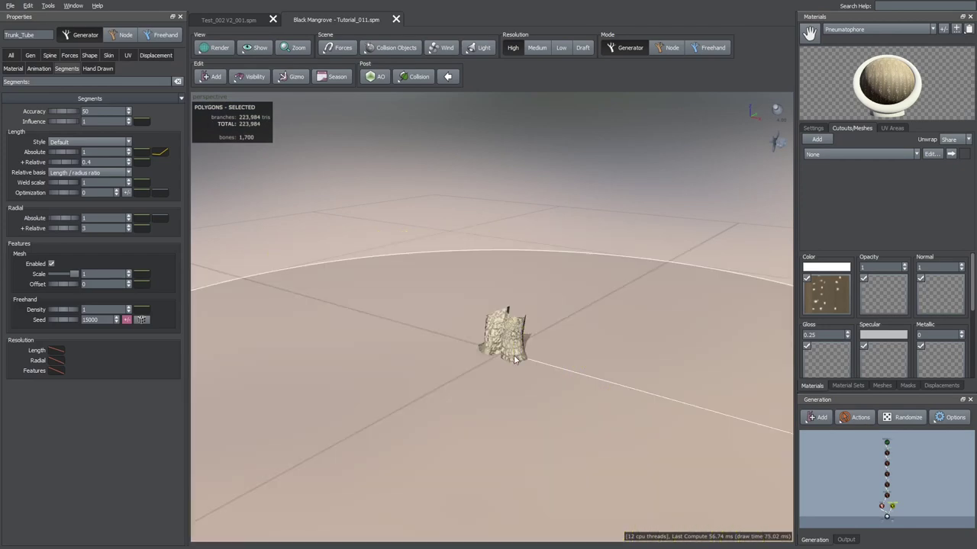
pyautogui.click(514, 359)
pyautogui.scroll(6, 514, 359)
pyautogui.click(217, 48)
pyautogui.click(232, 70)
pyautogui.scroll(3, 496, 335)
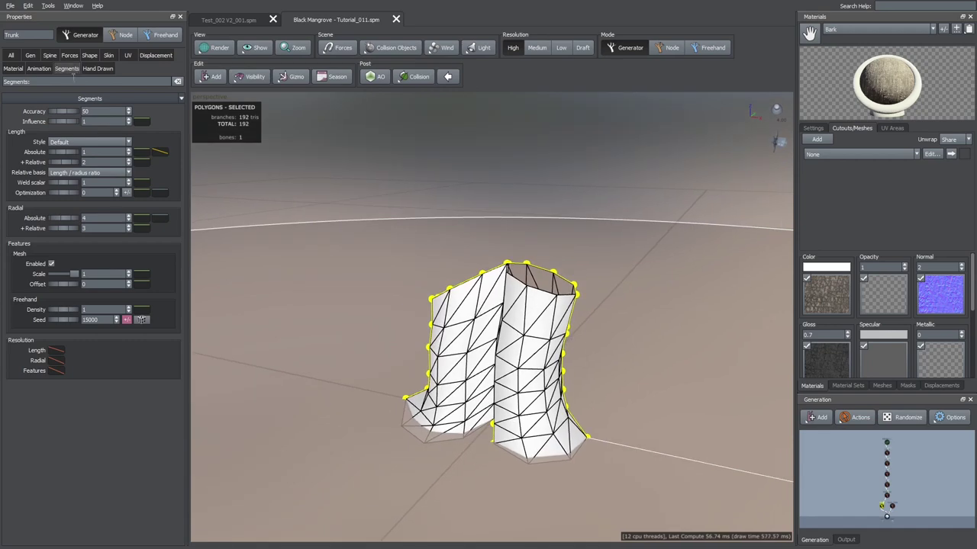
# Set the trunk's segment optimization to 0.25.
pyautogui.write('1')
pyautogui.press('Return')
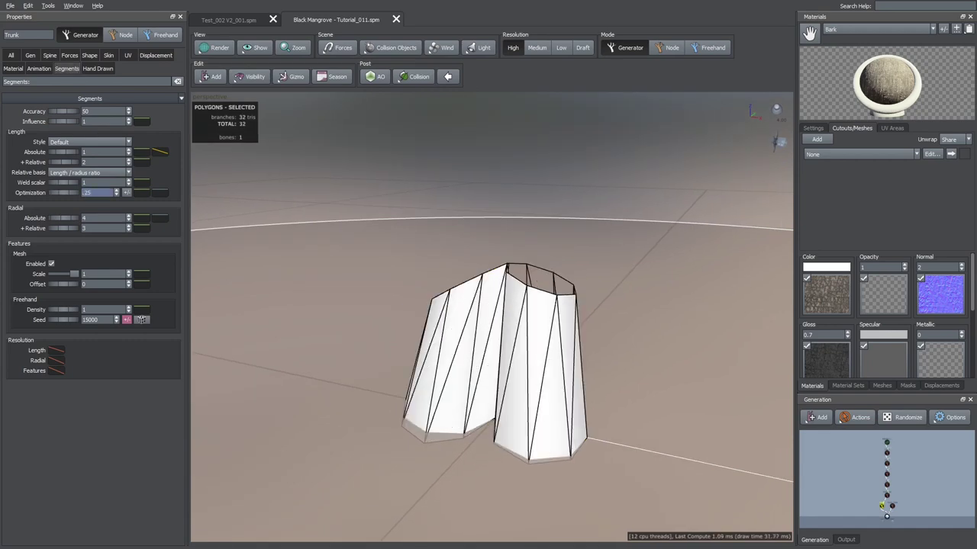
pyautogui.press('Return')
pyautogui.moveTo(294, 217); pyautogui.dragTo(292, 217)
pyautogui.scroll(-2, 292, 217)
# Show the trunk extension and set its segment optimization to 0.1.
pyautogui.click(887, 496)
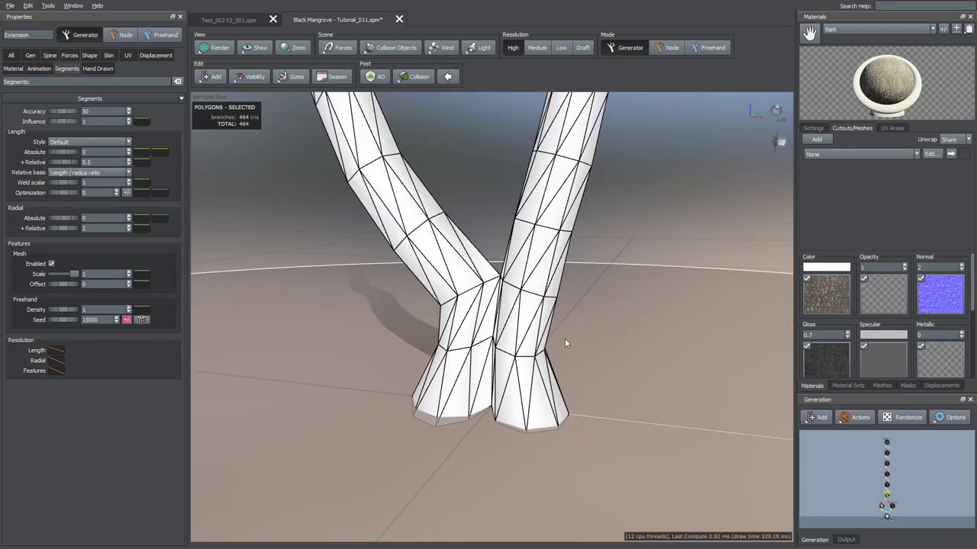
pyautogui.scroll(-5, 565, 338)
pyautogui.moveTo(565, 338); pyautogui.dragTo(562, 328)
pyautogui.doubleClick(90, 192)
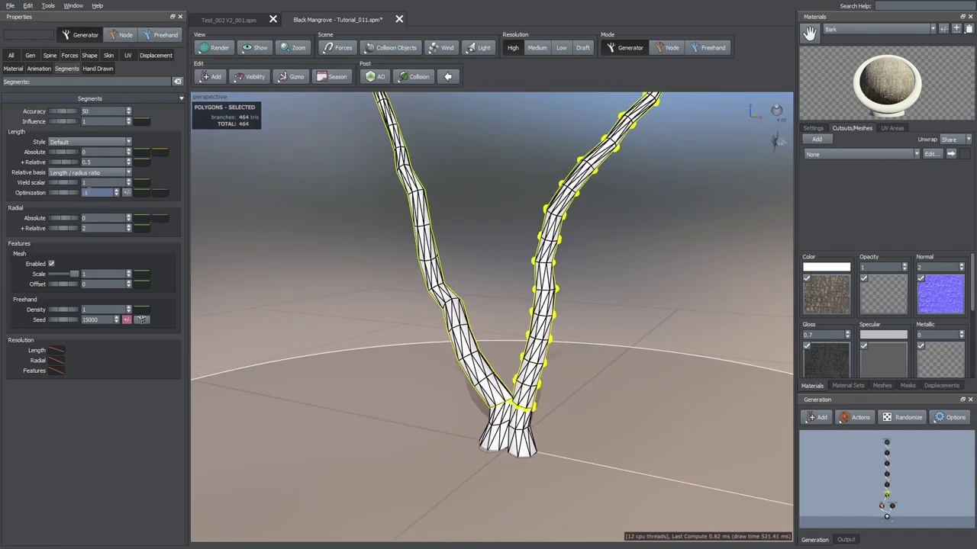
pyautogui.write('0.1')
pyautogui.press('Return')
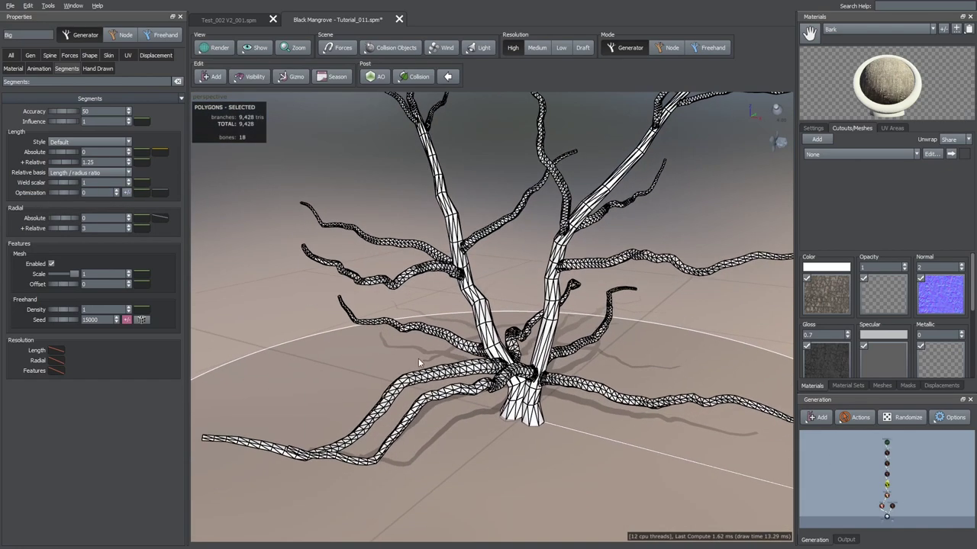
# Set the big branches' relative length segments to 0.5 and their segment optimization to 0.25.
pyautogui.moveTo(72, 163)
pyautogui.mouseDown()
pyautogui.moveTo(38, 165)
pyautogui.moveTo(62, 164)
pyautogui.mouseUp()
pyautogui.doubleClick(89, 161)
pyautogui.write('.5')
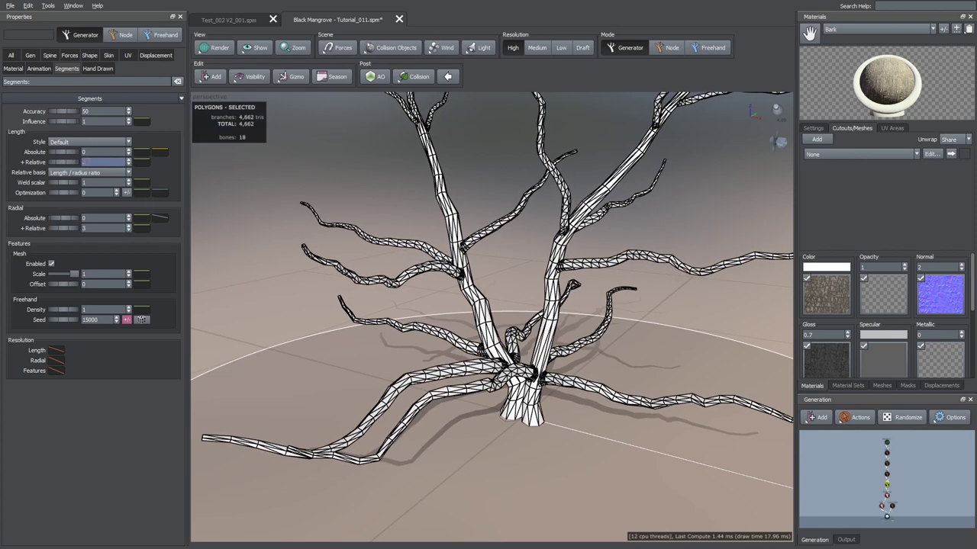
pyautogui.press('Return')
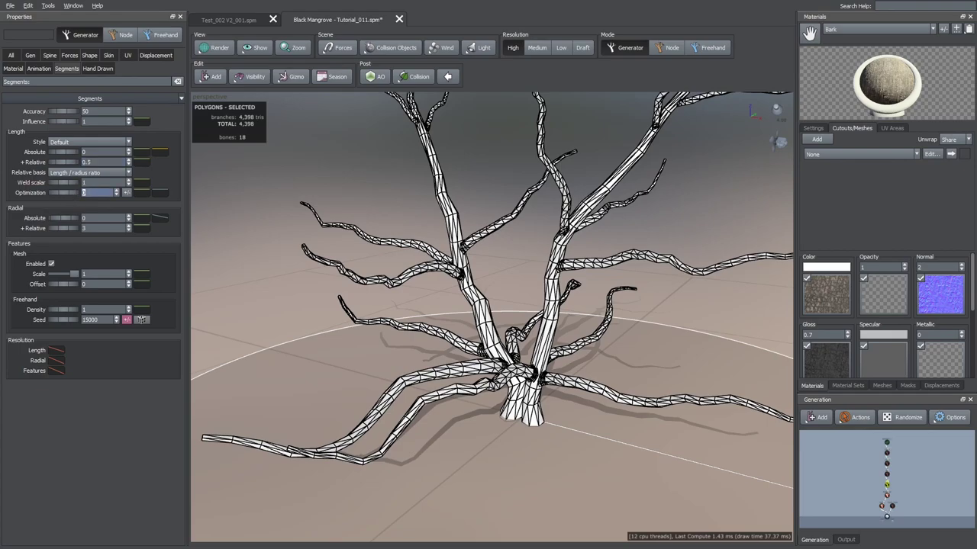
pyautogui.write('.25')
pyautogui.press('Return')
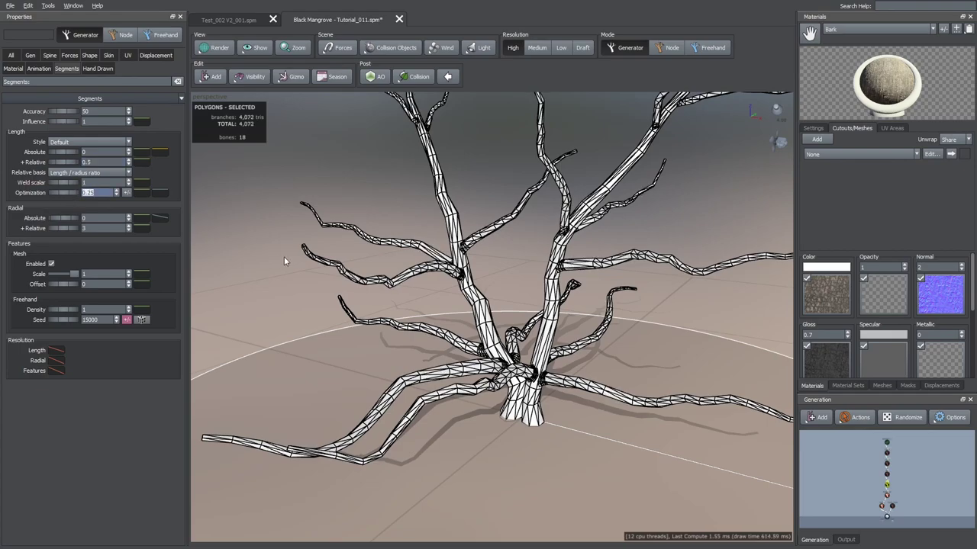
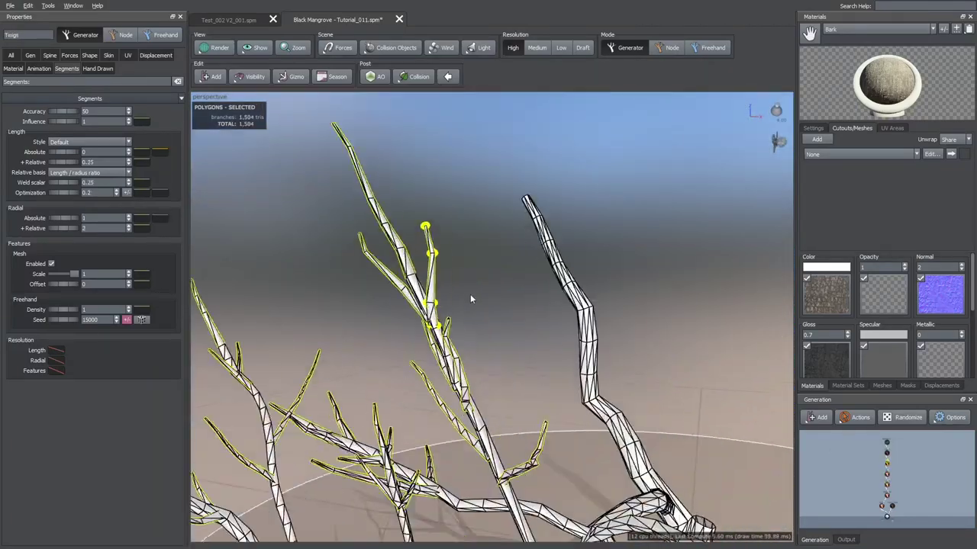
# Try a segment optimization of 1 on the smaller branch level.
pyautogui.moveTo(470, 299); pyautogui.dragTo(451, 208)
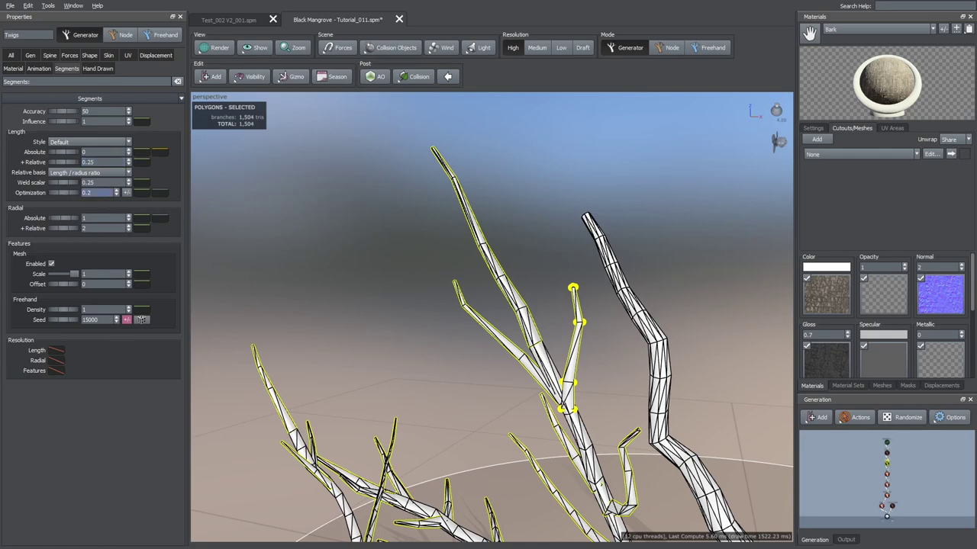
pyautogui.press('Return')
pyautogui.write('1')
pyautogui.press('Return')
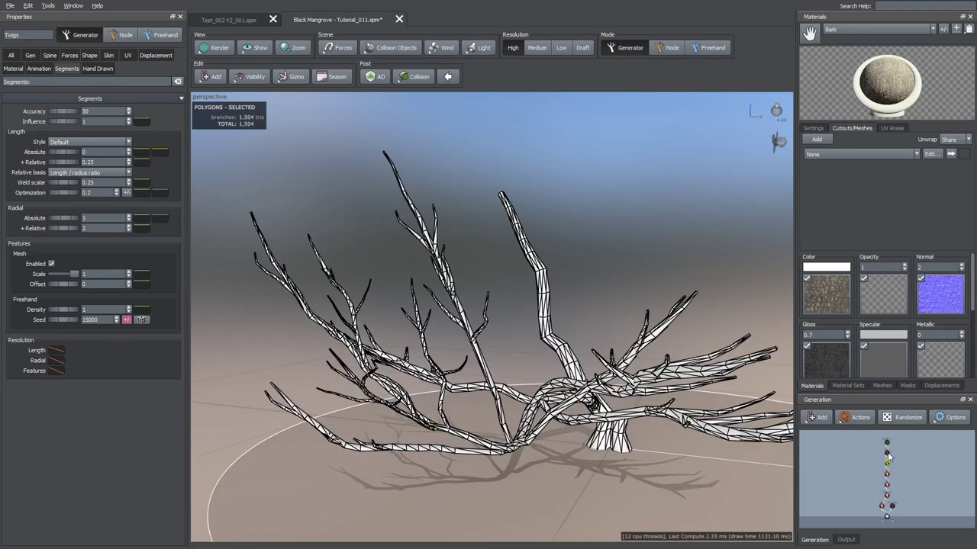
# Lower the end of the outermost twigs' absolute radial segment profile curve to about 0.55.
pyautogui.click(888, 454)
pyautogui.moveTo(480, 290); pyautogui.dragTo(571, 306, button='middle')
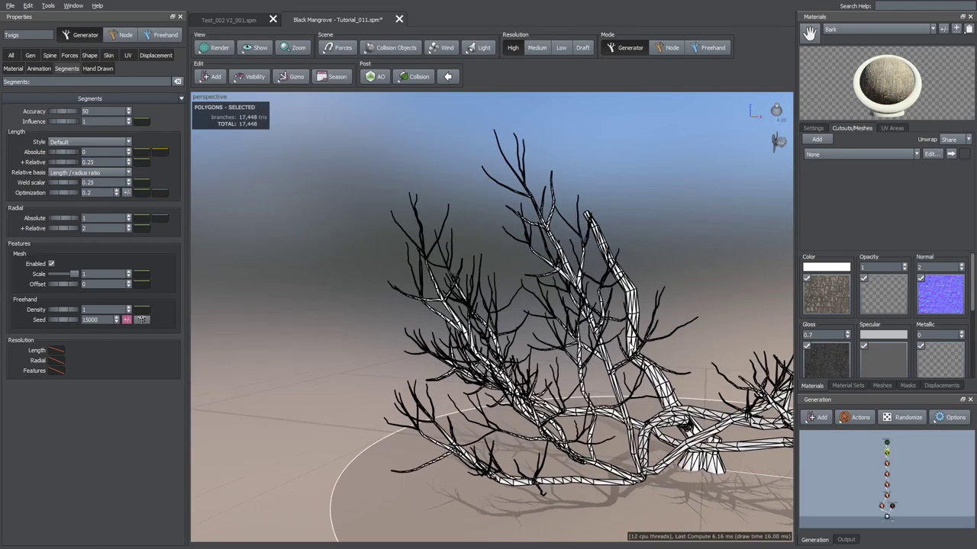
pyautogui.click(568, 256)
pyautogui.scroll(5, 572, 254)
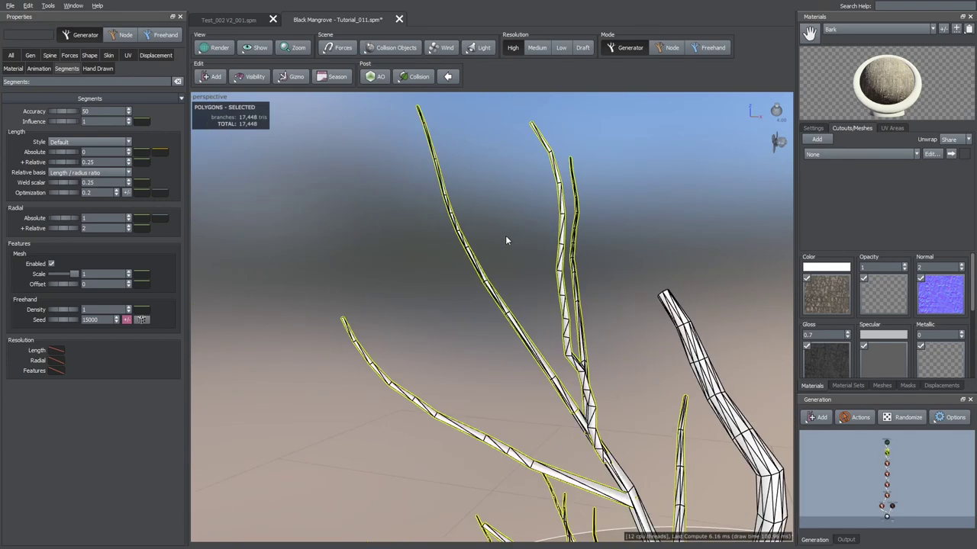
pyautogui.click(159, 219)
pyautogui.moveTo(301, 219); pyautogui.dragTo(223, 220)
pyautogui.moveTo(337, 252); pyautogui.dragTo(346, 304)
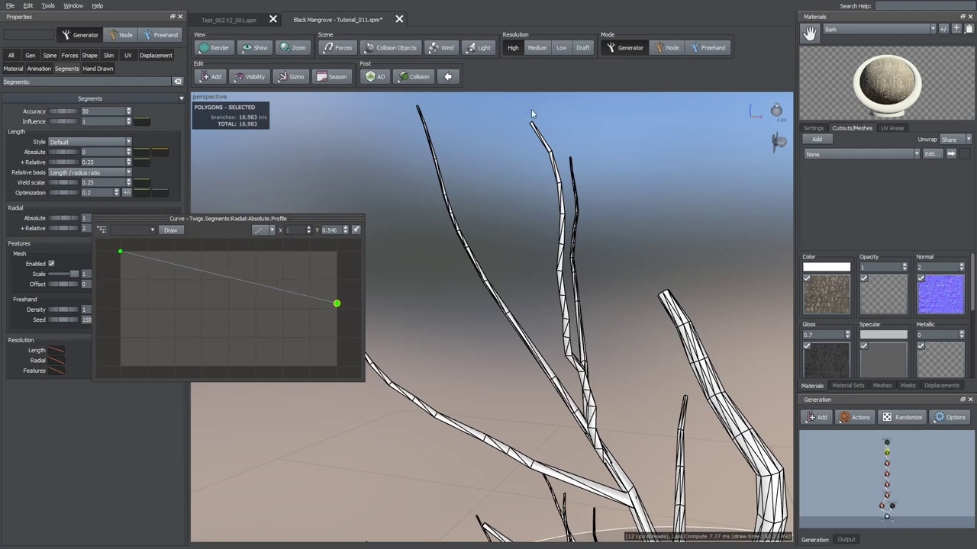
# Return to the whole tree and show the leaf and pneumatophore generators again.
pyautogui.scroll(-10, 499, 252)
pyautogui.click(587, 263)
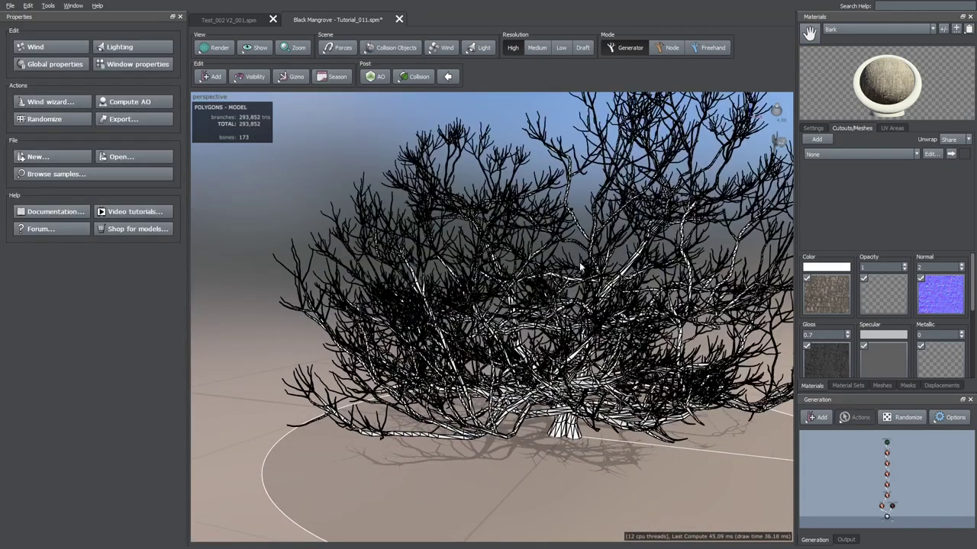
pyautogui.scroll(-2, 580, 264)
pyautogui.click(887, 442)
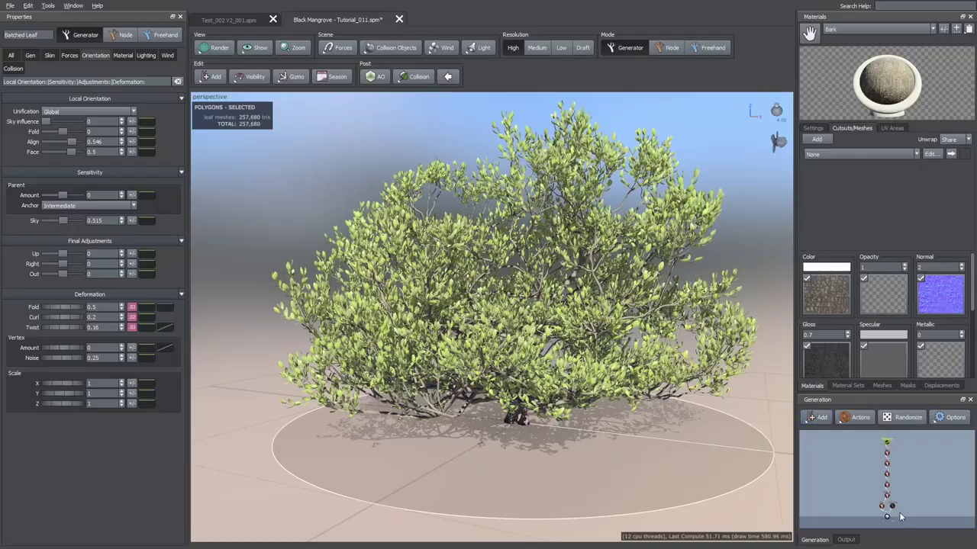
pyautogui.doubleClick(892, 506)
pyautogui.scroll(6, 473, 336)
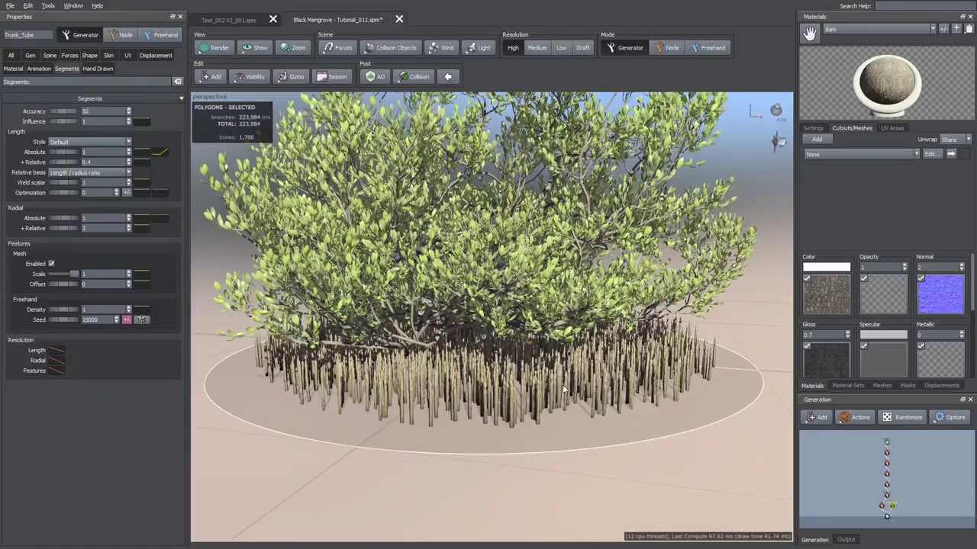
# Isolate the pneumatophore roots by hiding the rest of the tree, and display them in Scribed render mode.
pyautogui.click(458, 341)
pyautogui.rightClick(456, 340)
pyautogui.moveTo(475, 502)
pyautogui.click(582, 518)
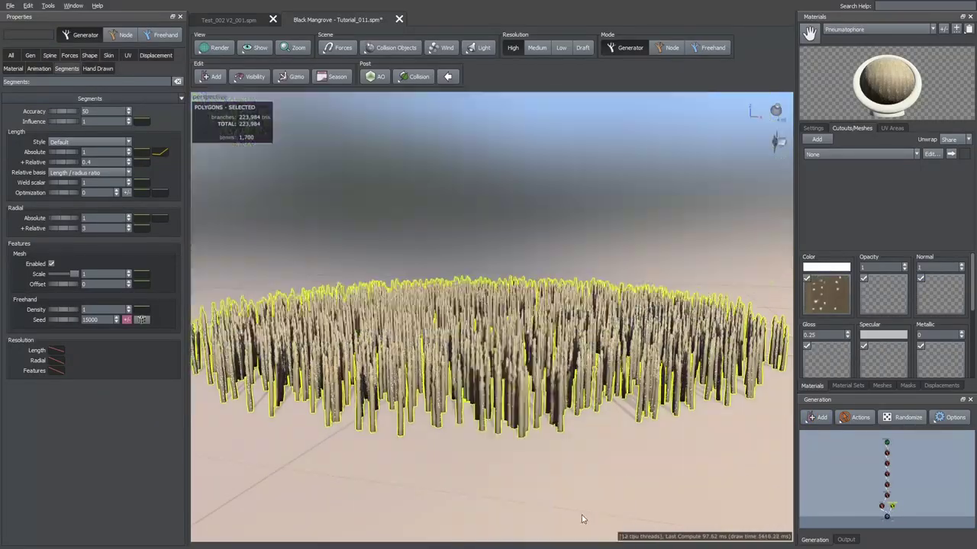
pyautogui.moveTo(465, 305); pyautogui.dragTo(446, 380)
pyautogui.scroll(2, 446, 380)
pyautogui.click(200, 51)
pyautogui.click(221, 99)
# Set the pneumatophores' segment optimization to 0.1.
pyautogui.moveTo(457, 344); pyautogui.dragTo(481, 449)
pyautogui.scroll(2, 465, 305)
pyautogui.doubleClick(93, 192)
pyautogui.write('.1')
pyautogui.press('Return')
pyautogui.scroll(-3, 495, 376)
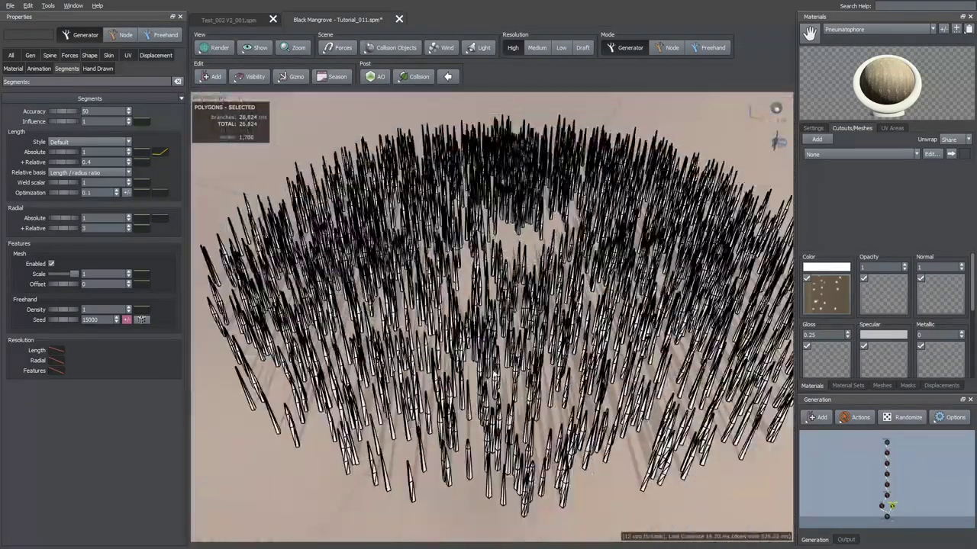
# Shape the pneumatophores' optimization parent curve to stay near 0.1 until about the middle, drop steeply, and end at the bottom.
pyautogui.click(141, 193)
pyautogui.moveTo(253, 194); pyautogui.dragTo(139, 168)
pyautogui.click(185, 199)
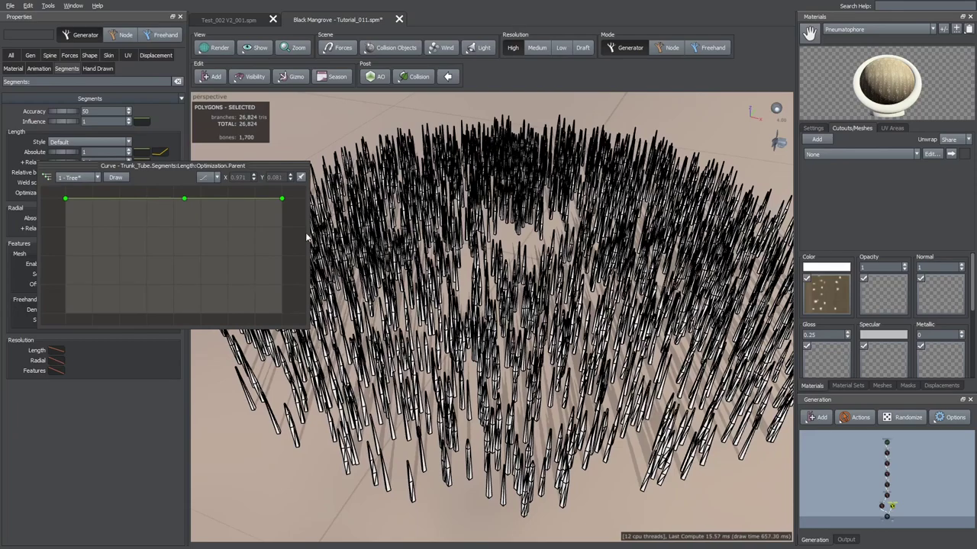
pyautogui.moveTo(281, 199); pyautogui.dragTo(282, 315)
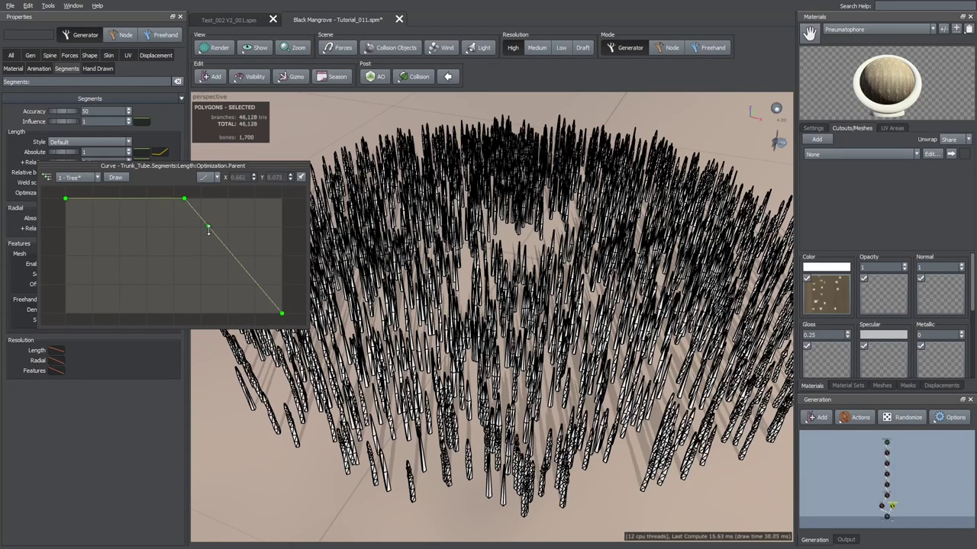
pyautogui.moveTo(209, 228); pyautogui.dragTo(206, 310)
pyautogui.moveTo(185, 199); pyautogui.dragTo(170, 201)
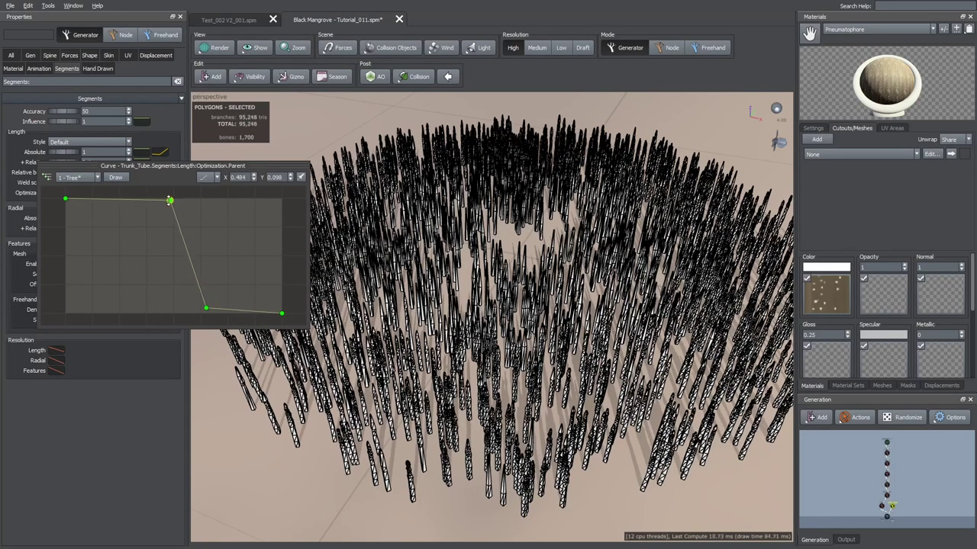
pyautogui.moveTo(205, 307); pyautogui.dragTo(195, 308)
# Switch back to Standard rendering and inspect the optimized pneumatophores from a low angle and up close.
pyautogui.click(216, 48)
pyautogui.click(219, 59)
pyautogui.moveTo(451, 320)
pyautogui.mouseDown()
pyautogui.moveTo(450, 236)
pyautogui.moveTo(461, 348)
pyautogui.moveTo(485, 253)
pyautogui.moveTo(465, 228)
pyautogui.mouseUp()
pyautogui.scroll(5, 450, 237)
pyautogui.scroll(-8, 464, 267)
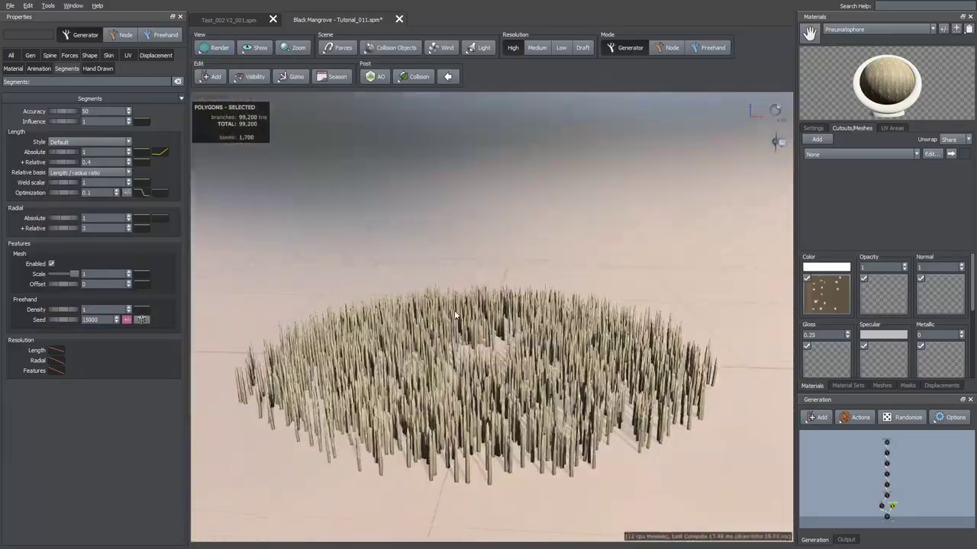
# Unhide all remaining parts of the mangrove and clear the selection, framing the complete tree.
pyautogui.rightClick(488, 307)
pyautogui.moveTo(557, 474)
pyautogui.click(621, 487)
pyautogui.click(621, 489)
pyautogui.scroll(-4, 620, 488)
pyautogui.moveTo(619, 488); pyautogui.dragTo(658, 353)
pyautogui.scroll(1, 713, 364)
pyautogui.click(723, 308)
pyautogui.moveTo(592, 233); pyautogui.dragTo(599, 243, button='middle')
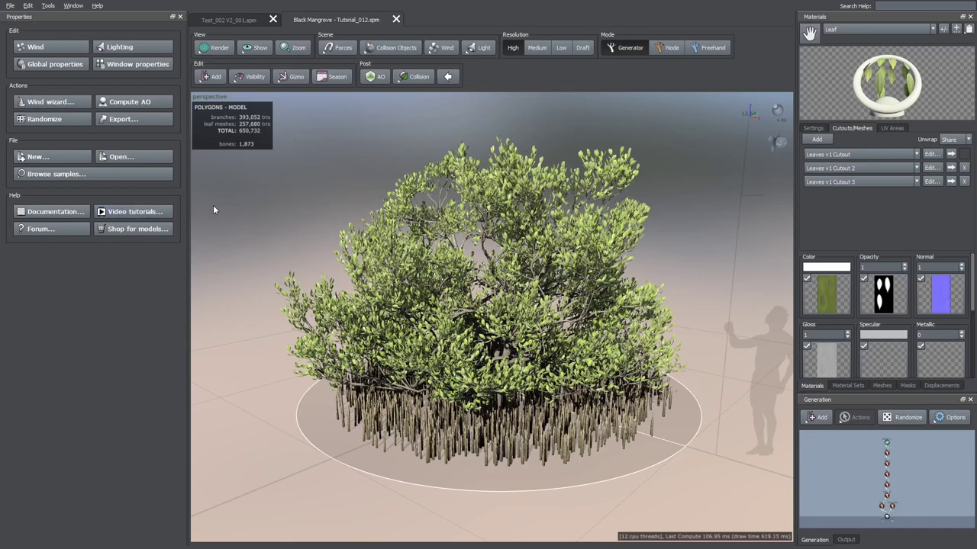
# Preview the tree at Medium, Low and High resolution to compare polygon counts and appearance.
pyautogui.moveTo(261, 234); pyautogui.dragTo(333, 234)
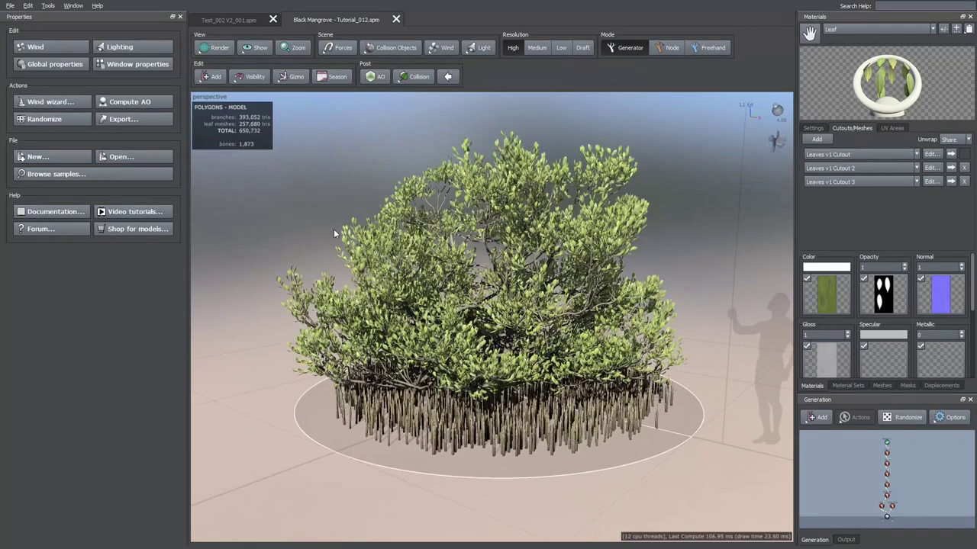
pyautogui.click(537, 49)
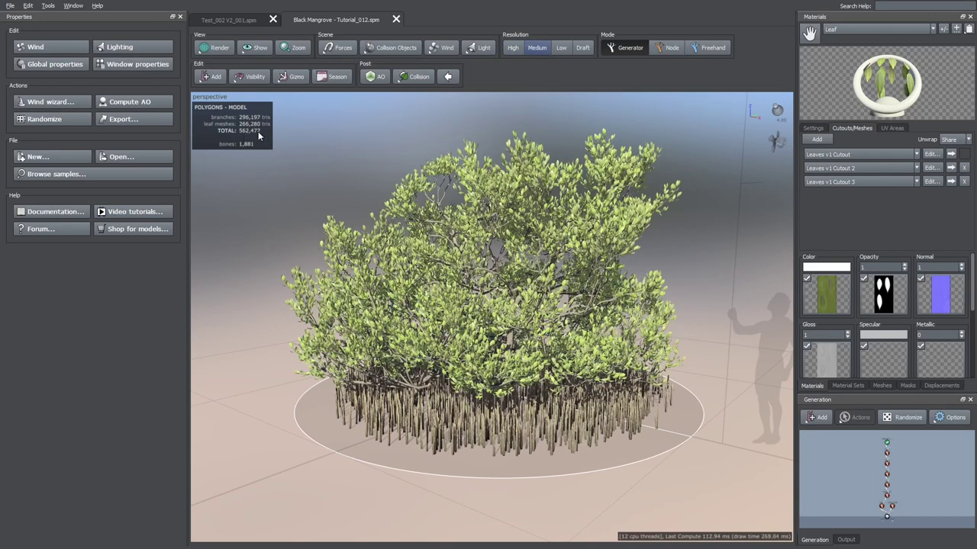
pyautogui.click(562, 49)
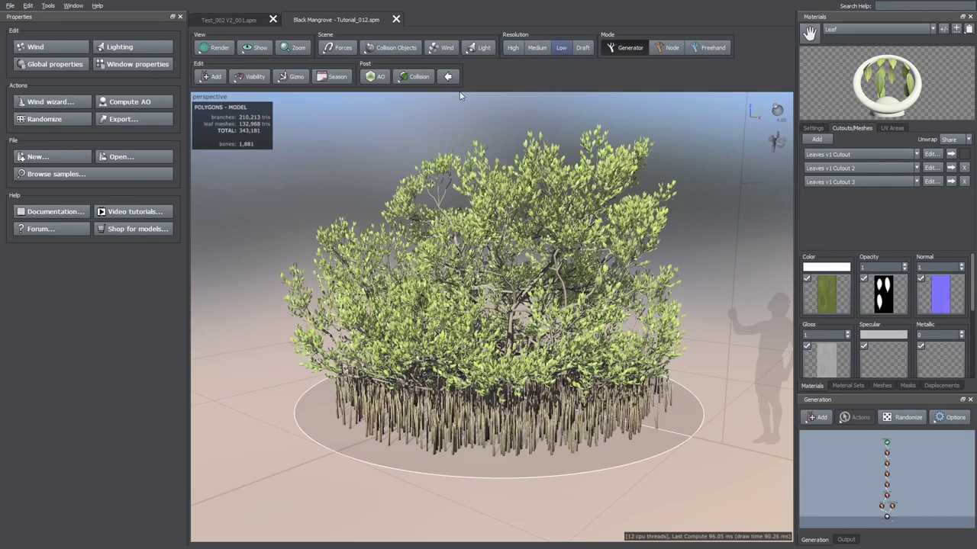
pyautogui.click(513, 49)
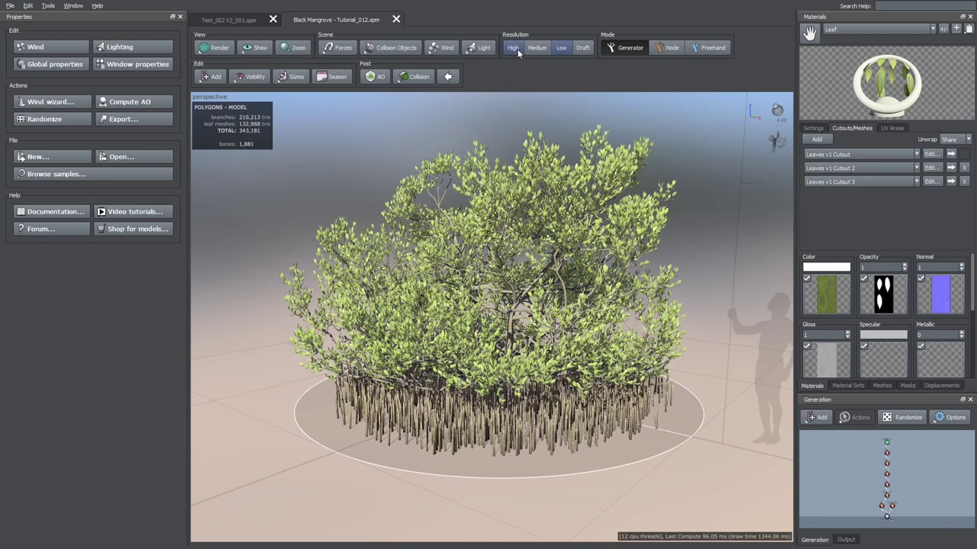
pyautogui.moveTo(497, 98); pyautogui.dragTo(478, 113)
pyautogui.moveTo(478, 113); pyautogui.dragTo(486, 80, button='right')
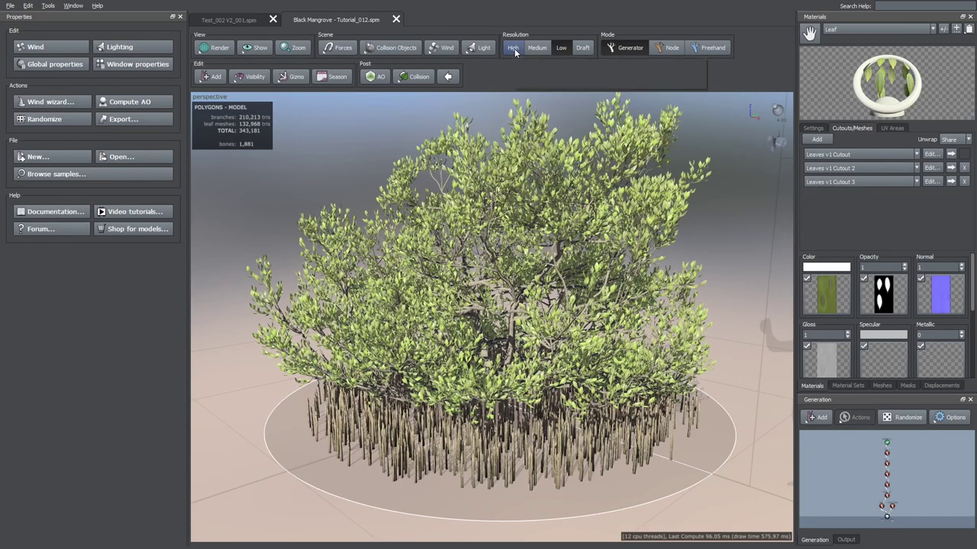
# Select the Big branches generator and examine its length resolution profile curve for the High, Medium, Low and Draft levels.
pyautogui.click(886, 476)
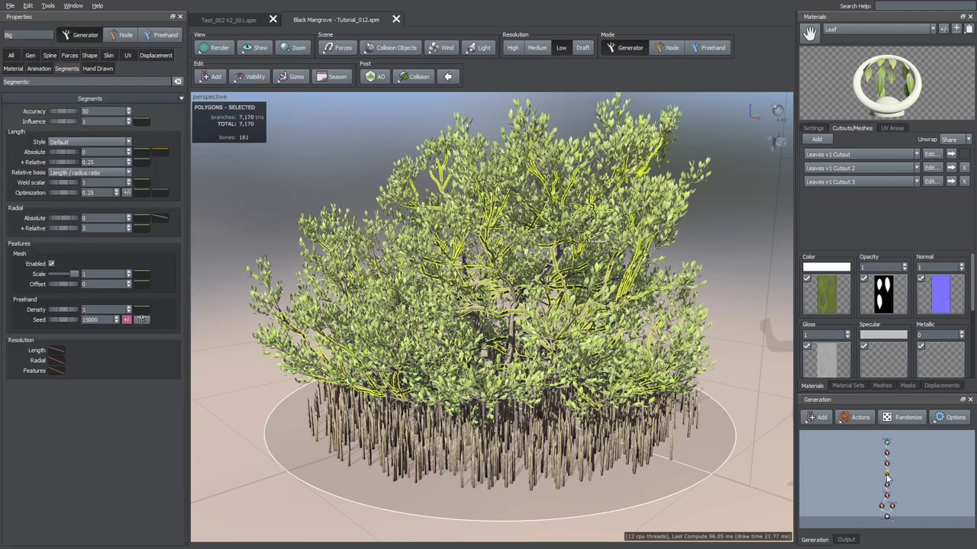
pyautogui.click(58, 351)
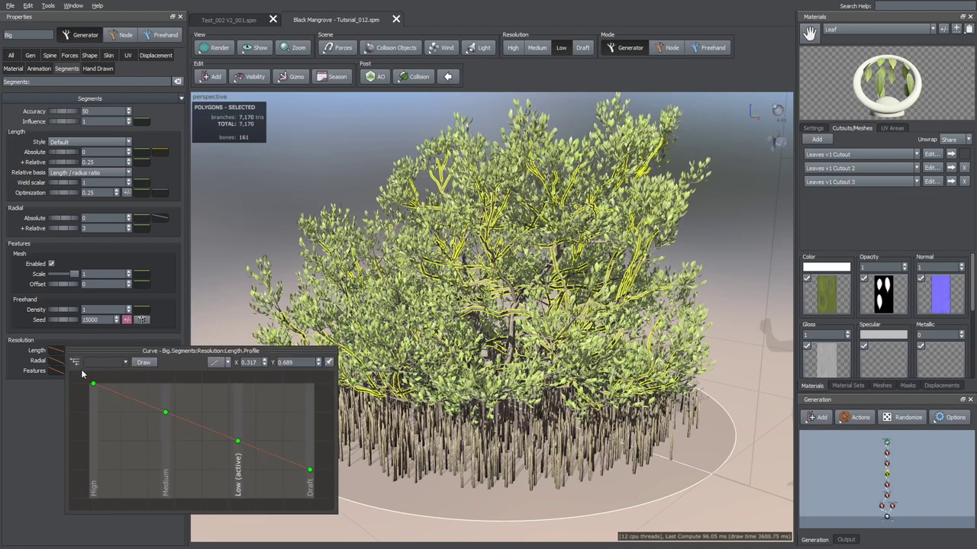
pyautogui.click(164, 415)
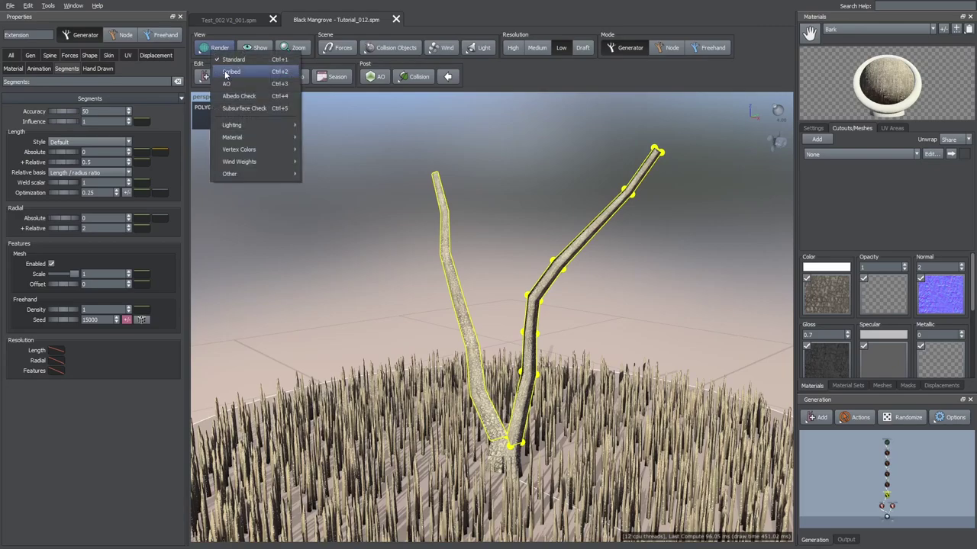
# Try lowering the Low point of the trunk extension's length resolution curve in Scribed view, then restore Standard rendering.
pyautogui.click(221, 67)
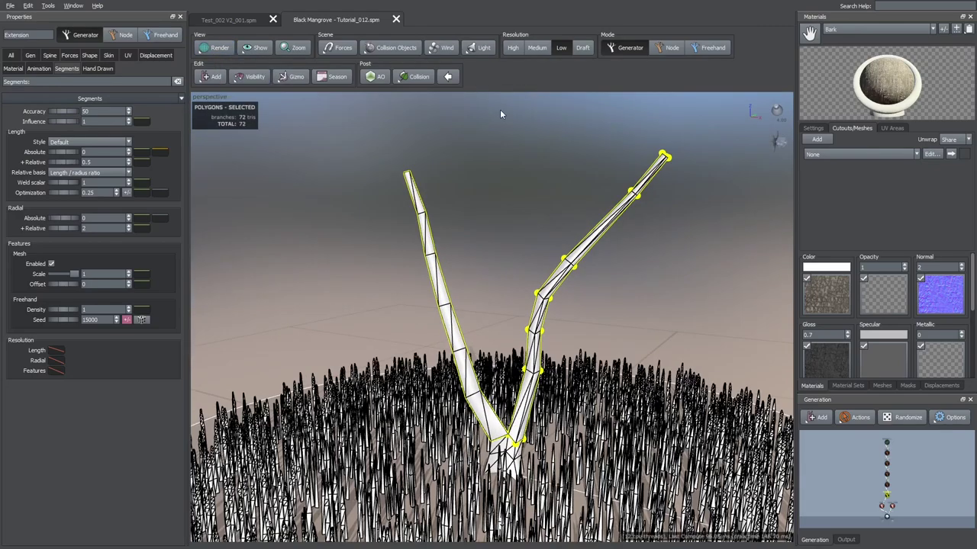
pyautogui.click(58, 351)
pyautogui.click(237, 443)
pyautogui.moveTo(239, 443); pyautogui.dragTo(240, 473)
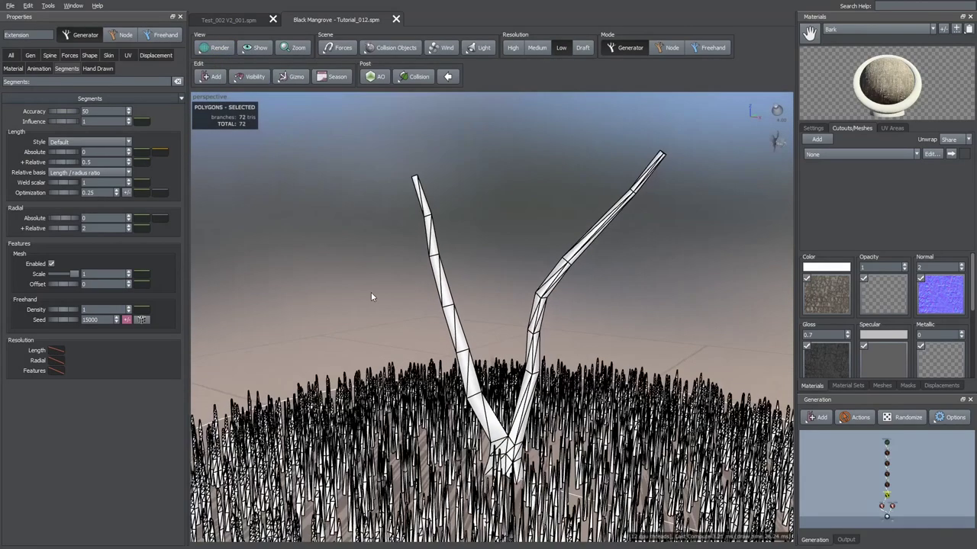
pyautogui.scroll(-3, 371, 292)
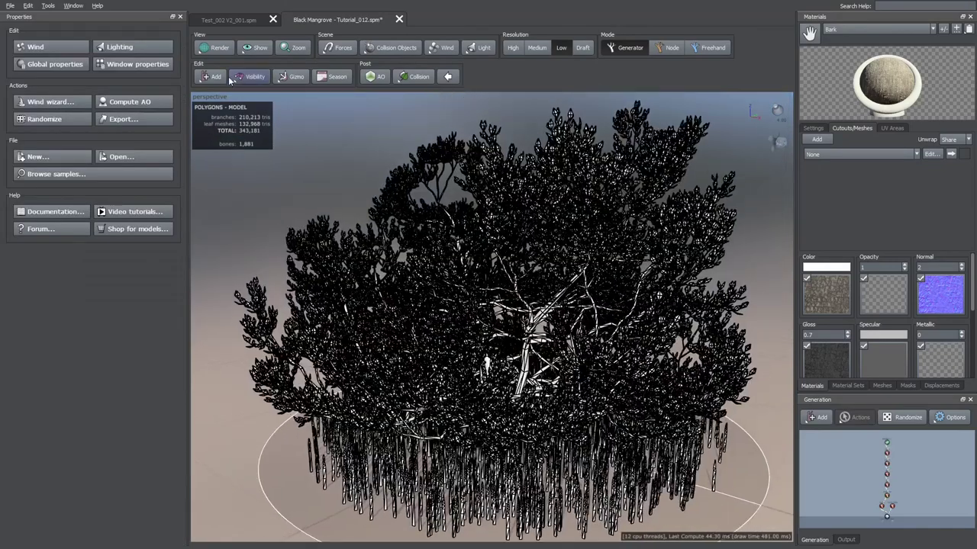
pyautogui.click(217, 48)
pyautogui.click(228, 64)
# Open the Leaf material's Leaves v1 Cutout mesh for editing and examine its high and low versions.
pyautogui.click(839, 29)
pyautogui.click(841, 49)
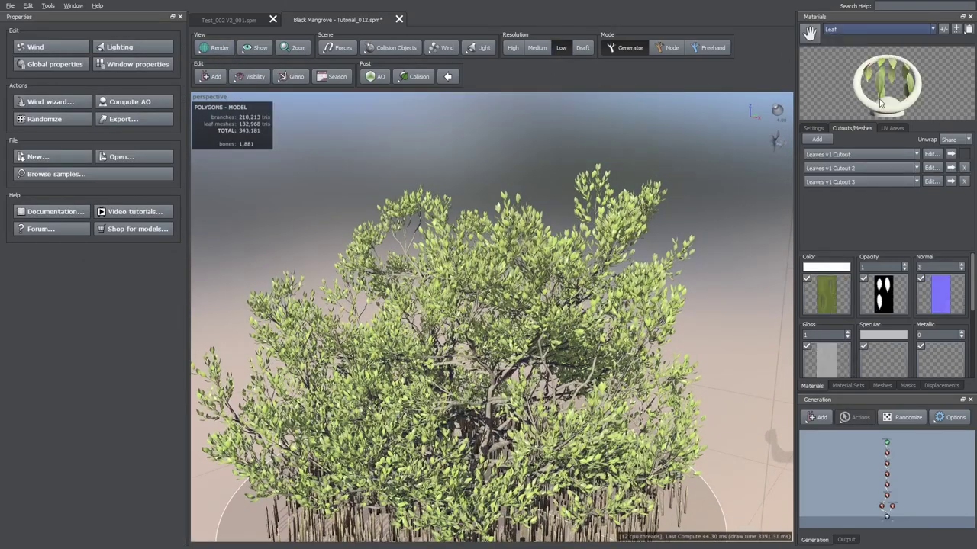
pyautogui.click(930, 155)
pyautogui.scroll(3, 510, 273)
pyautogui.scroll(-2, 509, 274)
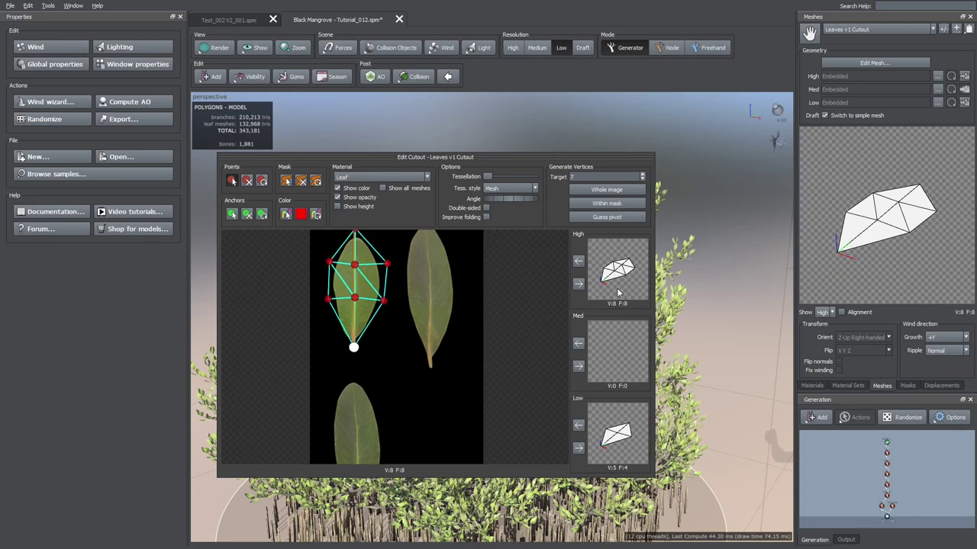
pyautogui.moveTo(604, 269); pyautogui.dragTo(597, 299)
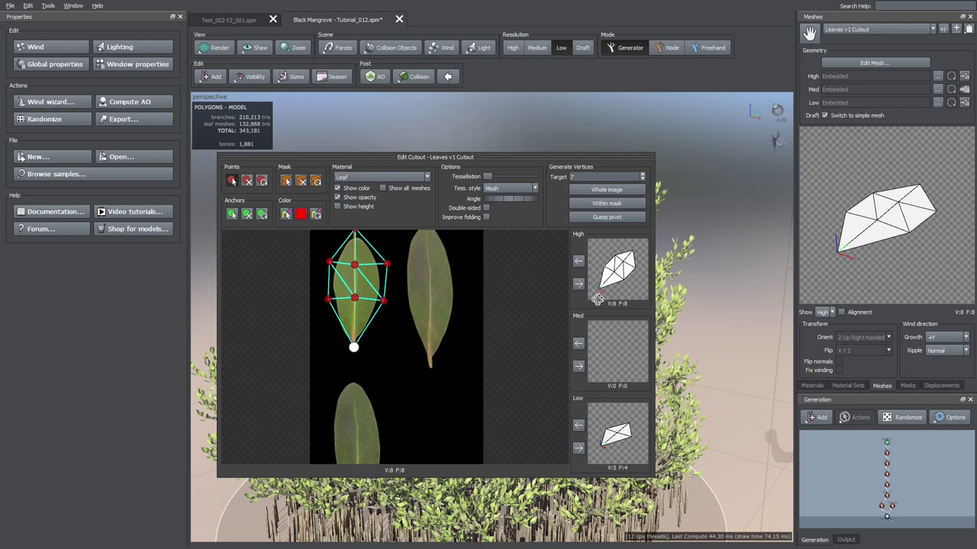
pyautogui.click(578, 427)
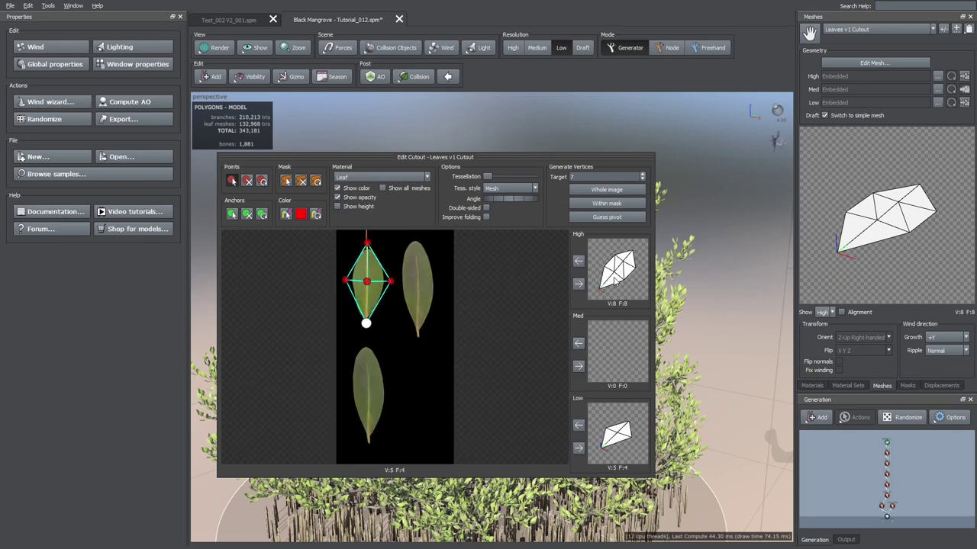
# Load the high leaf mesh, delete its three upper cross-row points, reposition the lower ones and store it as the Low version.
pyautogui.click(580, 264)
pyautogui.scroll(4, 356, 254)
pyautogui.moveTo(407, 332); pyautogui.dragTo(409, 352, button='middle')
pyautogui.click(246, 182)
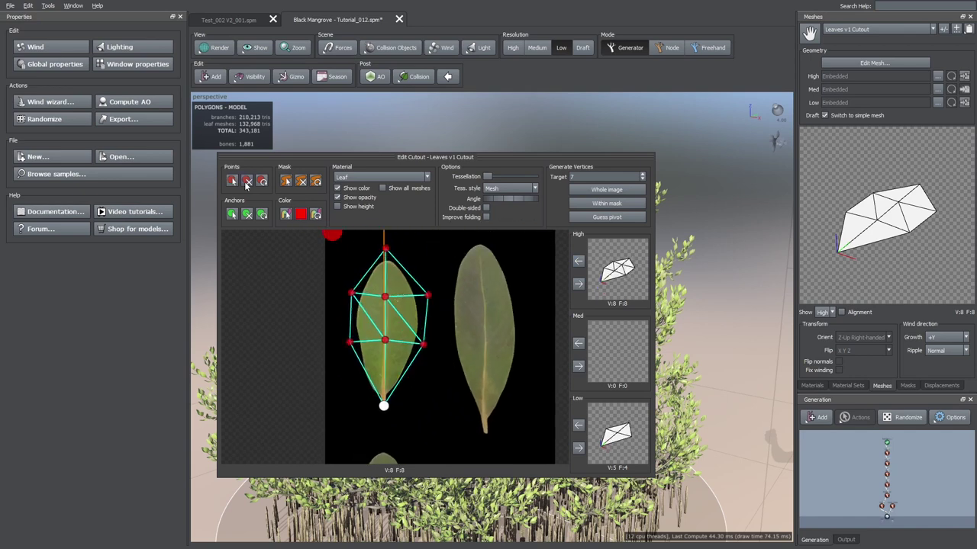
pyautogui.click(422, 294)
pyautogui.click(386, 294)
pyautogui.click(355, 294)
pyautogui.click(232, 181)
pyautogui.moveTo(350, 343); pyautogui.dragTo(345, 324)
pyautogui.moveTo(424, 345); pyautogui.dragTo(386, 330)
pyautogui.click(576, 452)
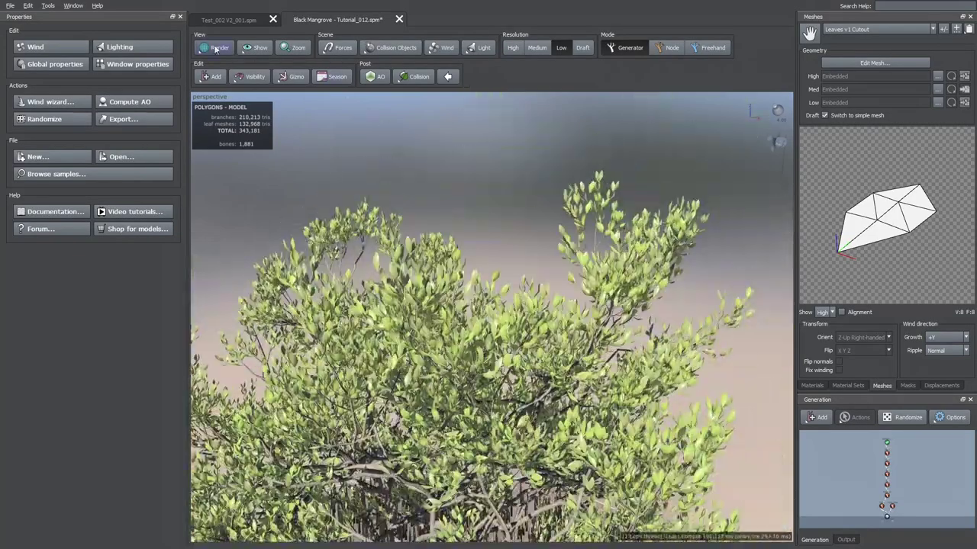
# Examine the leaf meshes up close in Scribed render mode at Low and High resolution.
pyautogui.click(216, 49)
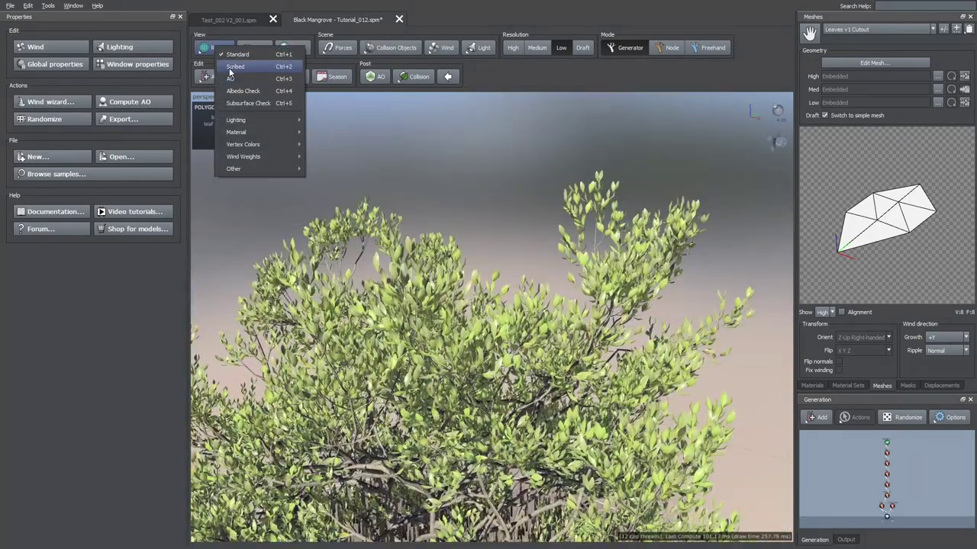
pyautogui.click(232, 70)
pyautogui.scroll(4, 538, 214)
pyautogui.moveTo(539, 214); pyautogui.dragTo(512, 258, button='middle')
pyautogui.scroll(3, 513, 259)
pyautogui.scroll(3, 513, 259)
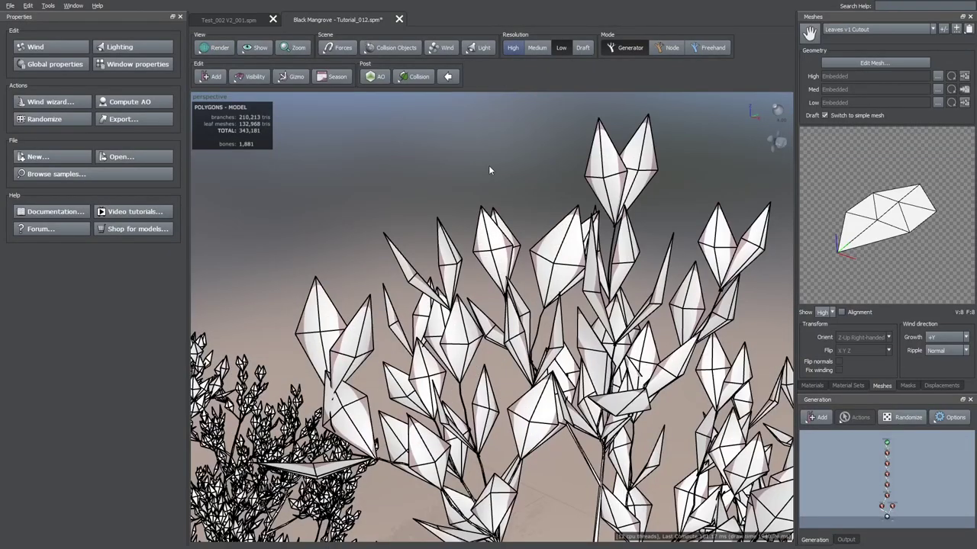
pyautogui.scroll(-3, 496, 248)
pyautogui.moveTo(469, 290); pyautogui.dragTo(460, 264, button='middle')
pyautogui.scroll(5, 461, 256)
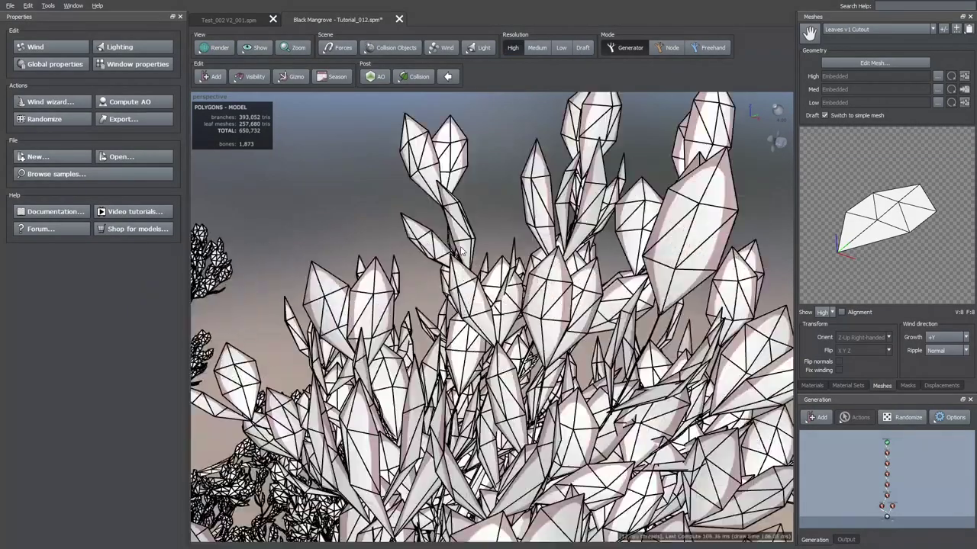
pyautogui.scroll(-10, 476, 199)
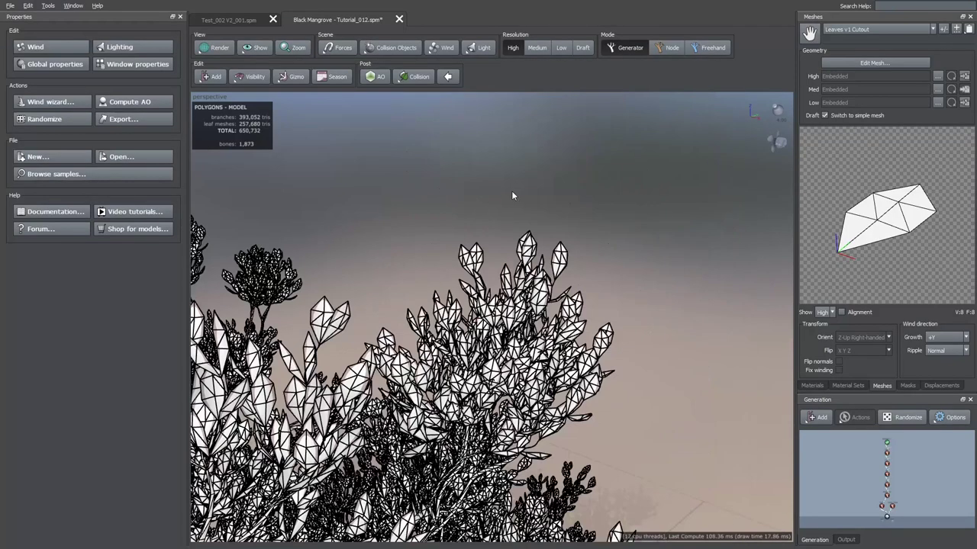
# Set the resolution to Low with Standard rendering and view the tree from far away and up close.
pyautogui.click(560, 47)
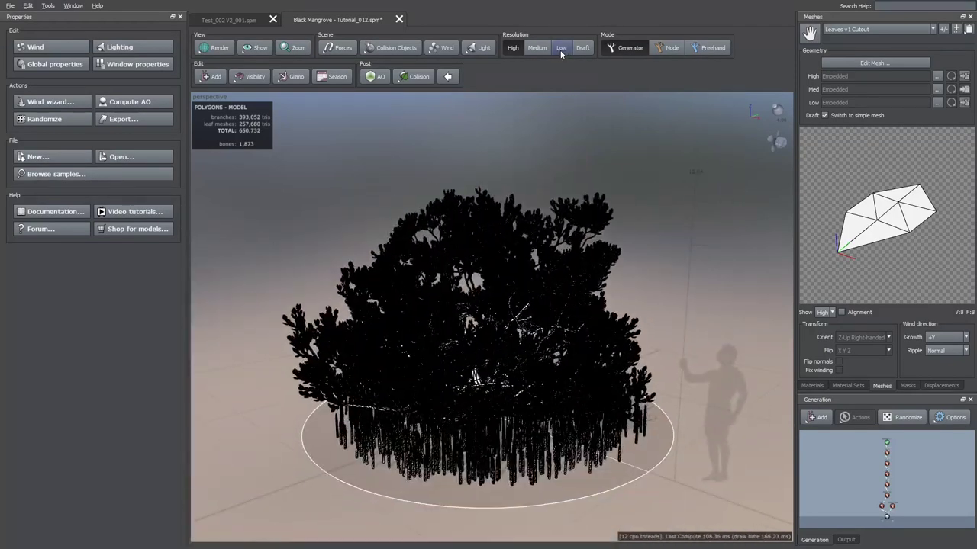
pyautogui.click(216, 55)
pyautogui.click(222, 65)
pyautogui.scroll(3, 213, 154)
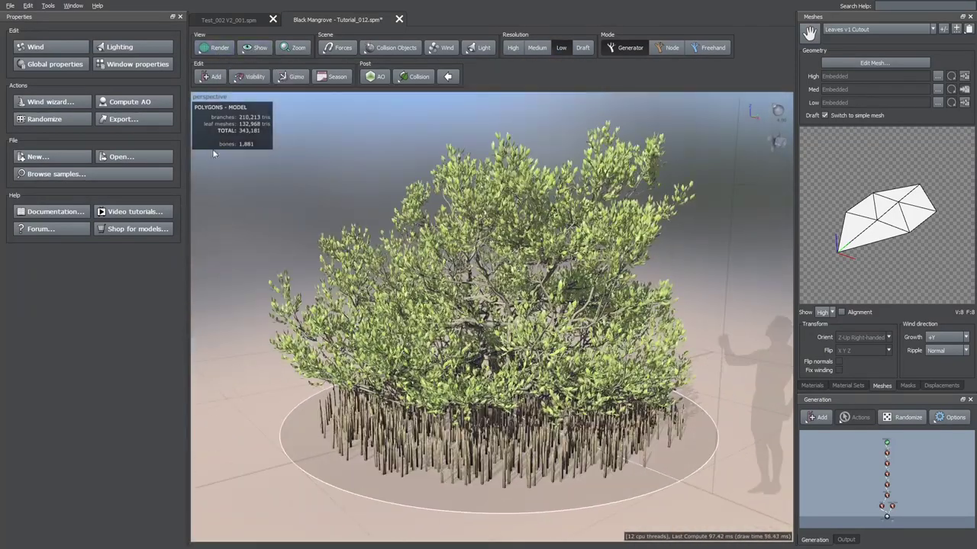
pyautogui.scroll(-10, 563, 228)
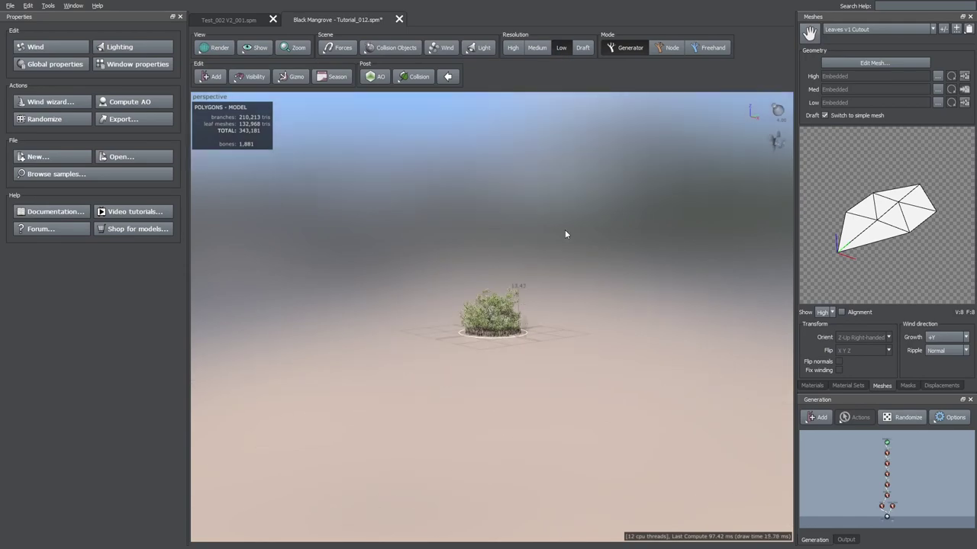
pyautogui.moveTo(565, 230); pyautogui.dragTo(543, 225)
pyautogui.moveTo(489, 320); pyautogui.dragTo(491, 350)
pyautogui.scroll(8, 483, 322)
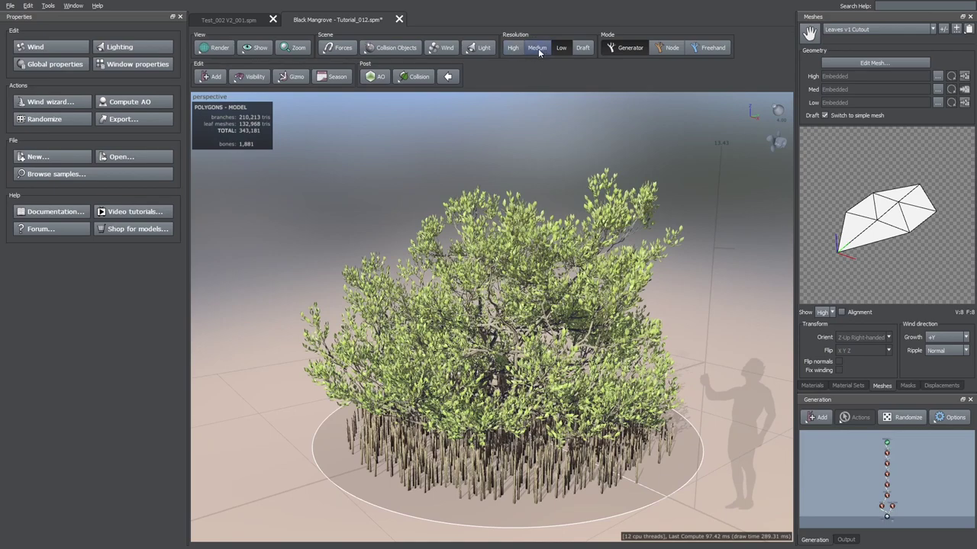
# View the tree at Medium resolution and set the resolution back to High.
pyautogui.click(538, 48)
pyautogui.click(10, 5)
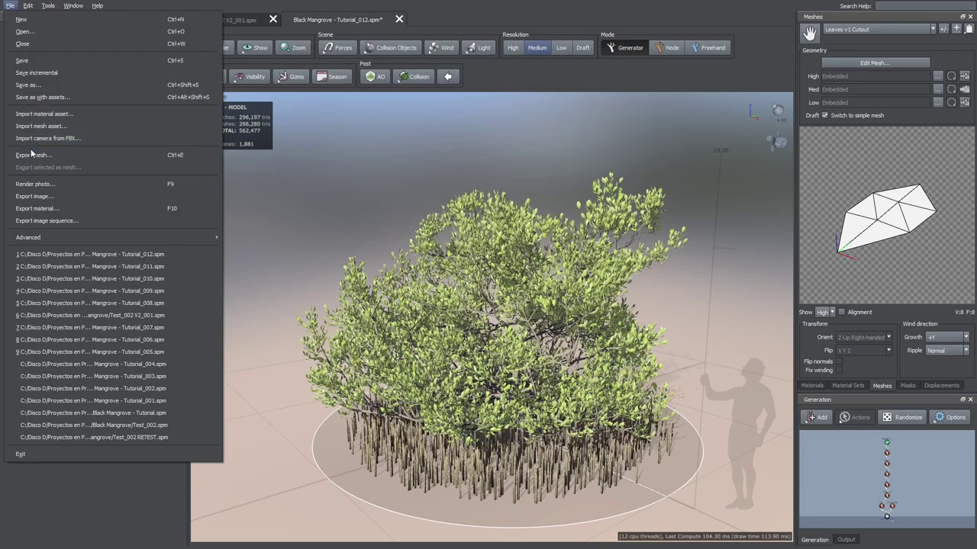
pyautogui.click(351, 174)
pyautogui.click(514, 49)
pyautogui.moveTo(412, 195); pyautogui.dragTo(418, 181)
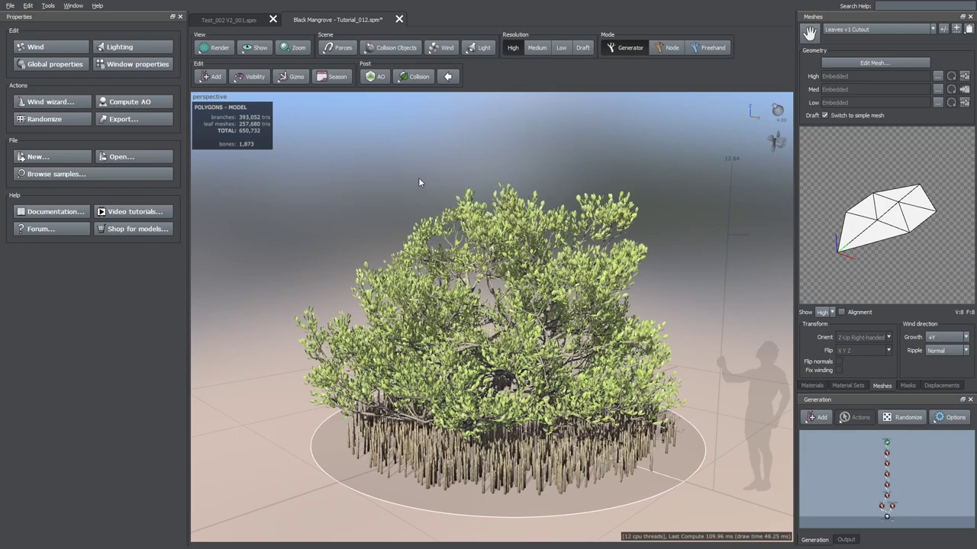
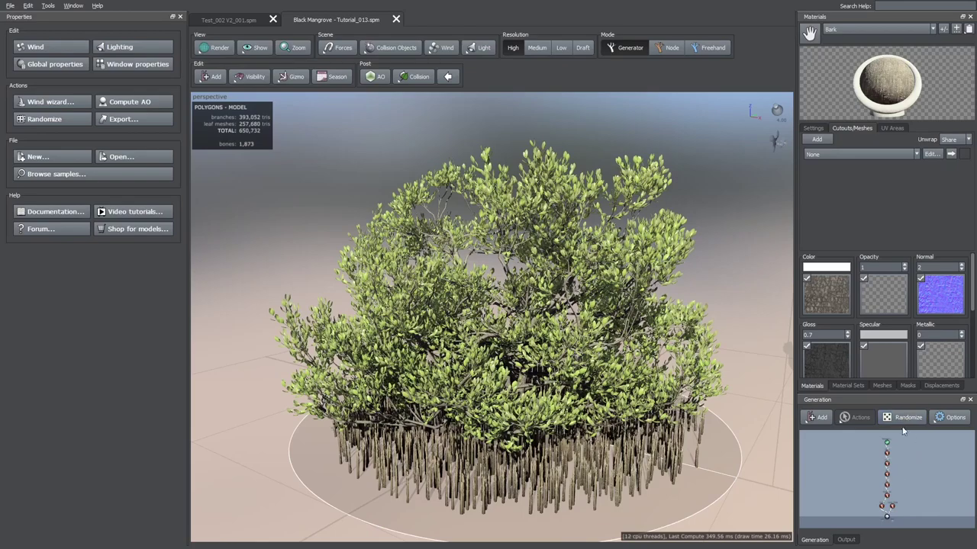
# Randomize the whole tree several times to get a different branch and crown arrangement.
pyautogui.click(905, 419)
pyautogui.click(908, 422)
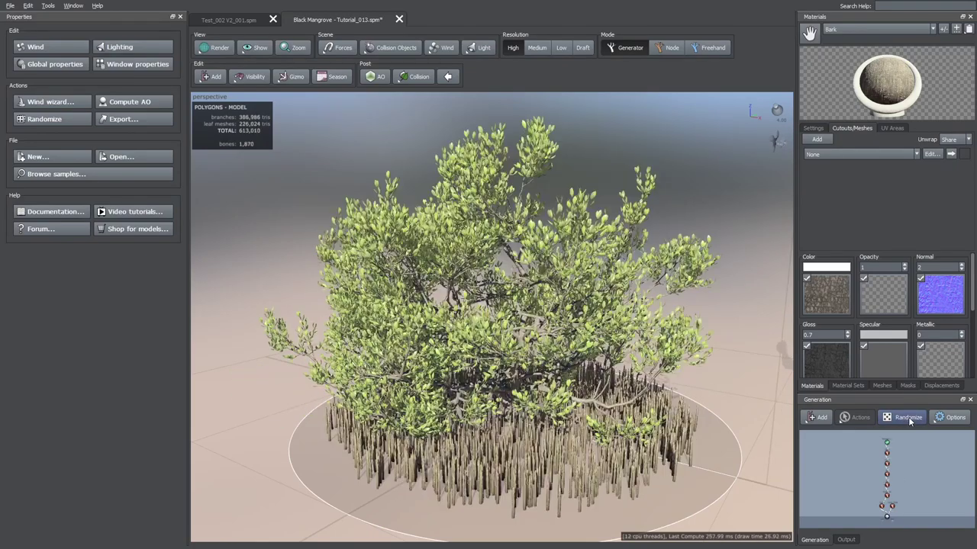
pyautogui.click(909, 421)
pyautogui.moveTo(723, 381); pyautogui.dragTo(698, 363)
pyautogui.scroll(-2, 716, 373)
pyautogui.click(900, 422)
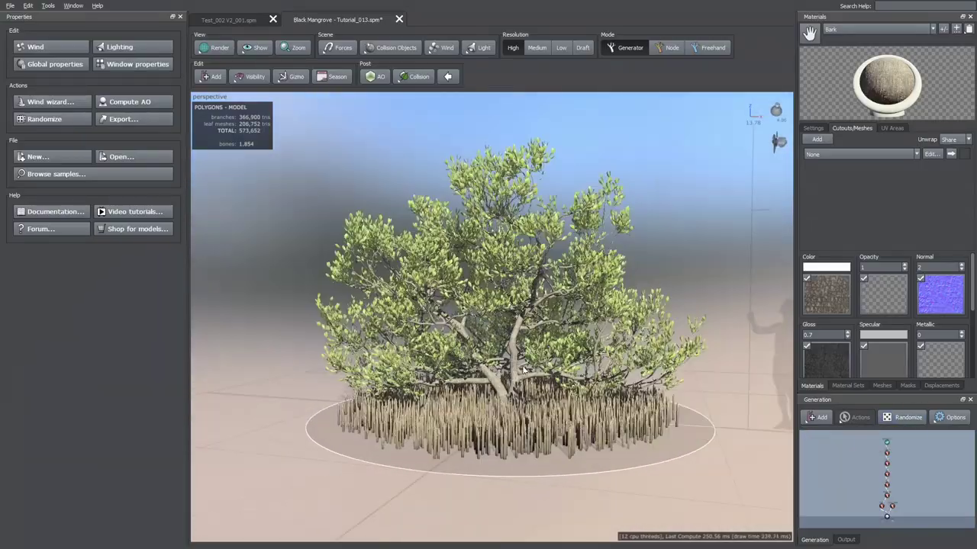
# In Node mode, select the low branch on the main trunk and move its attachment point around the trunk.
pyautogui.moveTo(525, 309); pyautogui.dragTo(539, 371)
pyautogui.scroll(2, 539, 372)
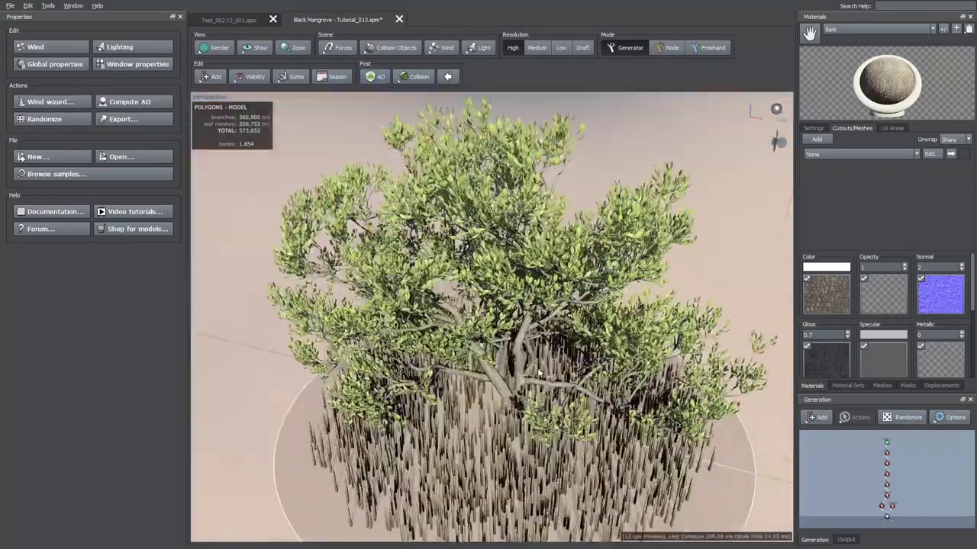
pyautogui.moveTo(477, 420); pyautogui.dragTo(467, 398, button='middle')
pyautogui.scroll(3, 468, 398)
pyautogui.moveTo(480, 359); pyautogui.dragTo(496, 92)
pyautogui.scroll(3, 552, 381)
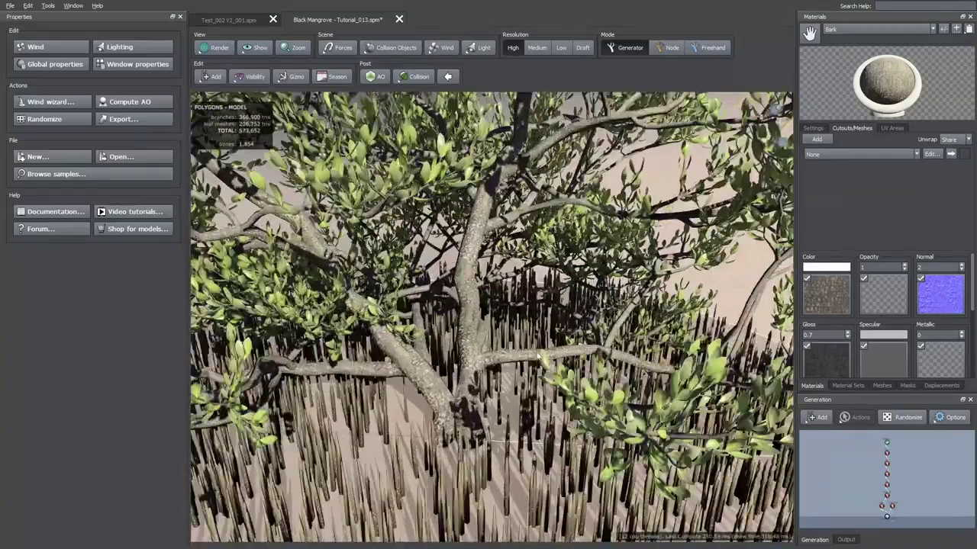
pyautogui.click(662, 51)
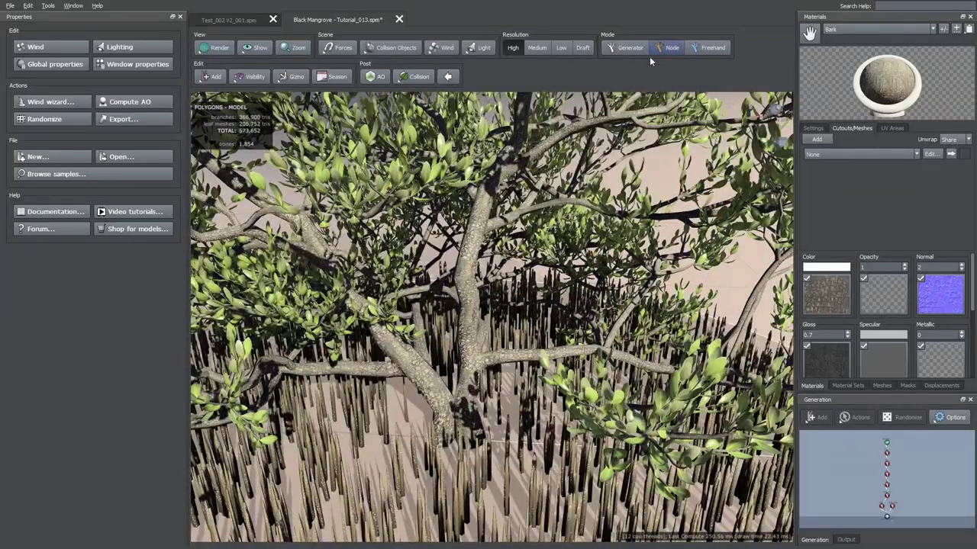
pyautogui.moveTo(456, 412); pyautogui.dragTo(499, 372)
pyautogui.click(499, 374)
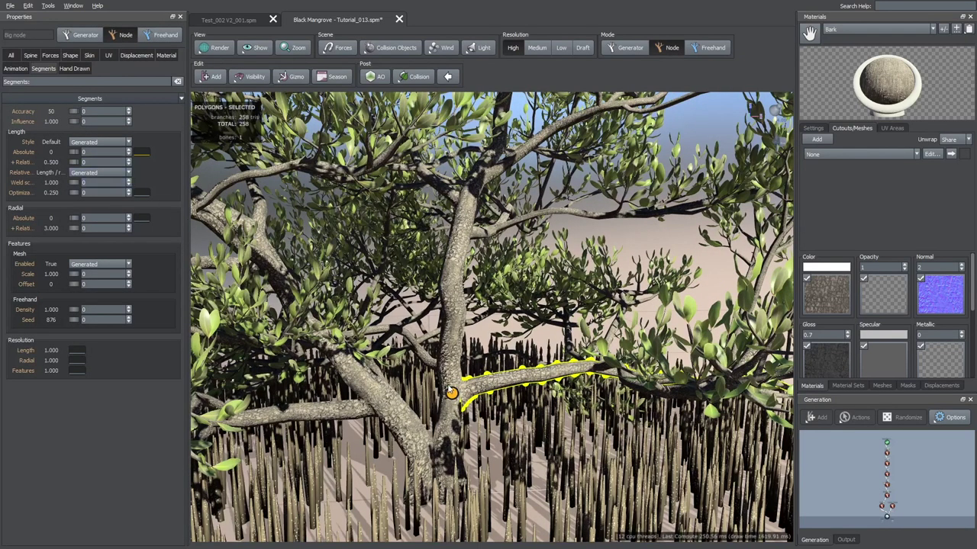
pyautogui.moveTo(451, 393); pyautogui.dragTo(452, 394)
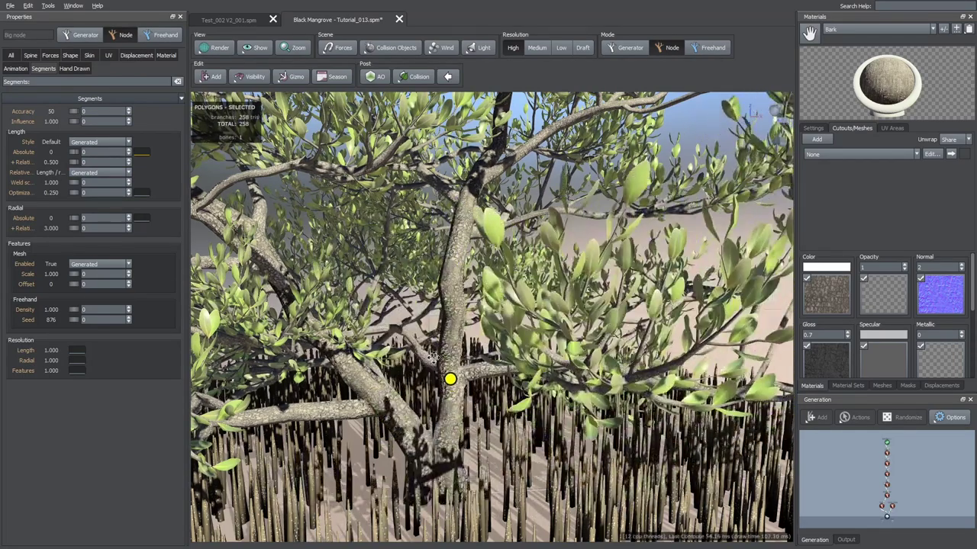
pyautogui.moveTo(432, 357)
pyautogui.mouseDown()
pyautogui.moveTo(428, 348)
pyautogui.moveTo(399, 359)
pyautogui.moveTo(415, 356)
pyautogui.moveTo(431, 382)
pyautogui.moveTo(381, 342)
pyautogui.moveTo(321, 321)
pyautogui.moveTo(428, 366)
pyautogui.mouseUp()
# Rotate the scene's light direction so it illuminates the shaded side of the mangrove.
pyautogui.scroll(-10, 415, 355)
pyautogui.scroll(3, 415, 355)
pyautogui.scroll(4, 427, 366)
pyautogui.scroll(-5, 428, 366)
pyautogui.click(777, 109)
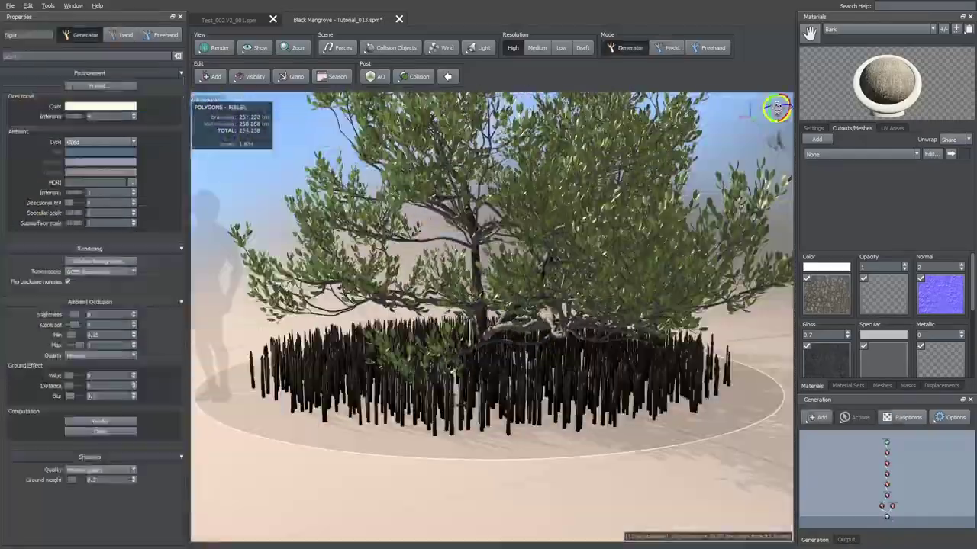
pyautogui.moveTo(777, 109); pyautogui.dragTo(871, 155)
# Select the individual low branch just above the pneumatophores and reposition its attachment point on the trunk.
pyautogui.scroll(4, 512, 327)
pyautogui.doubleClick(460, 343)
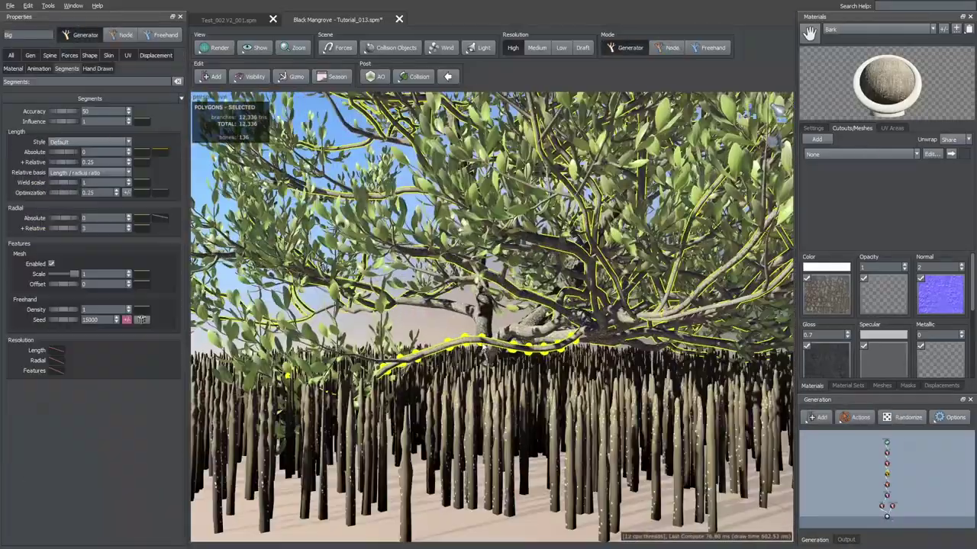
pyautogui.scroll(3, 460, 343)
pyautogui.moveTo(593, 334); pyautogui.dragTo(483, 332)
pyautogui.scroll(-6, 593, 328)
pyautogui.scroll(3, 442, 319)
pyautogui.scroll(3, 482, 333)
pyautogui.scroll(-1, 475, 350)
pyautogui.scroll(-3, 477, 348)
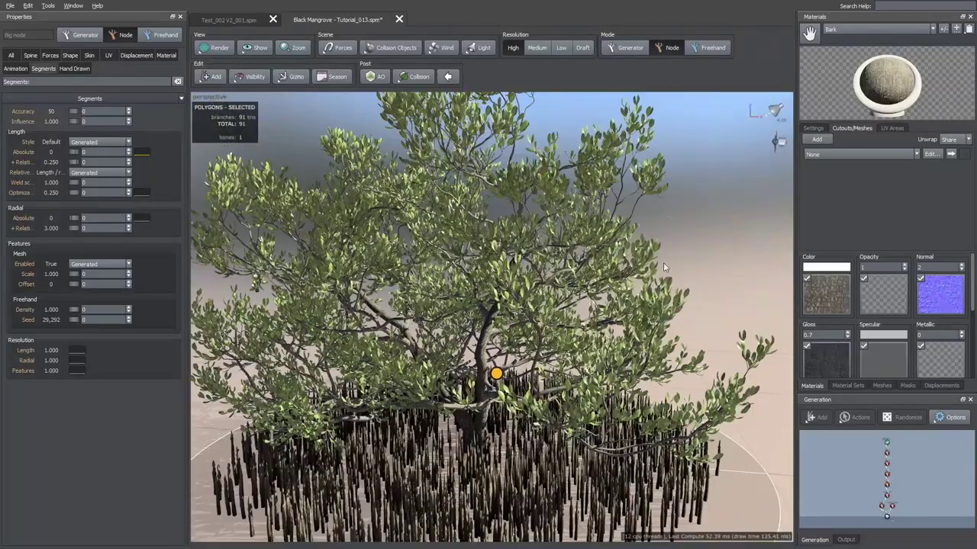
# Turn the light to brighten the trunk, select the right trunk extension and activate Freehand Click Place for it.
pyautogui.click(775, 110)
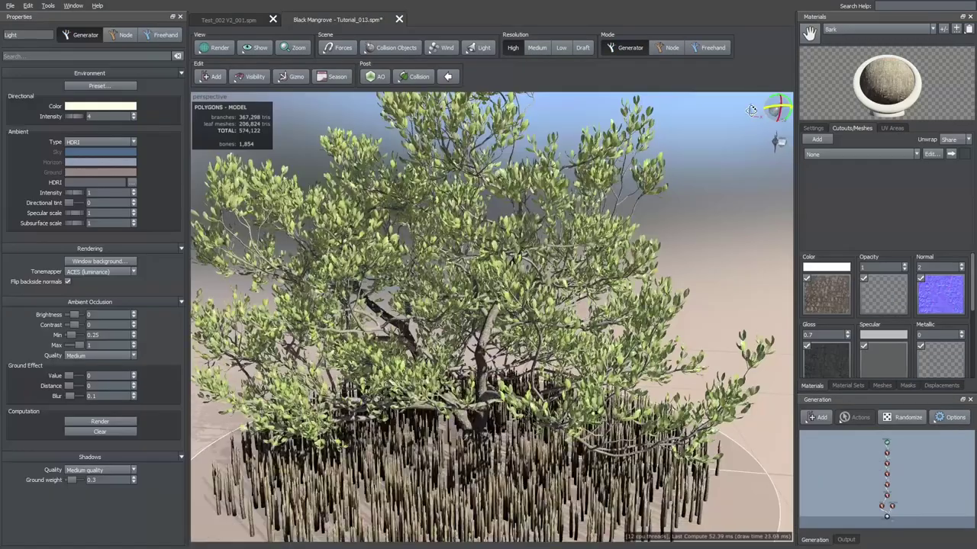
pyautogui.scroll(5, 482, 323)
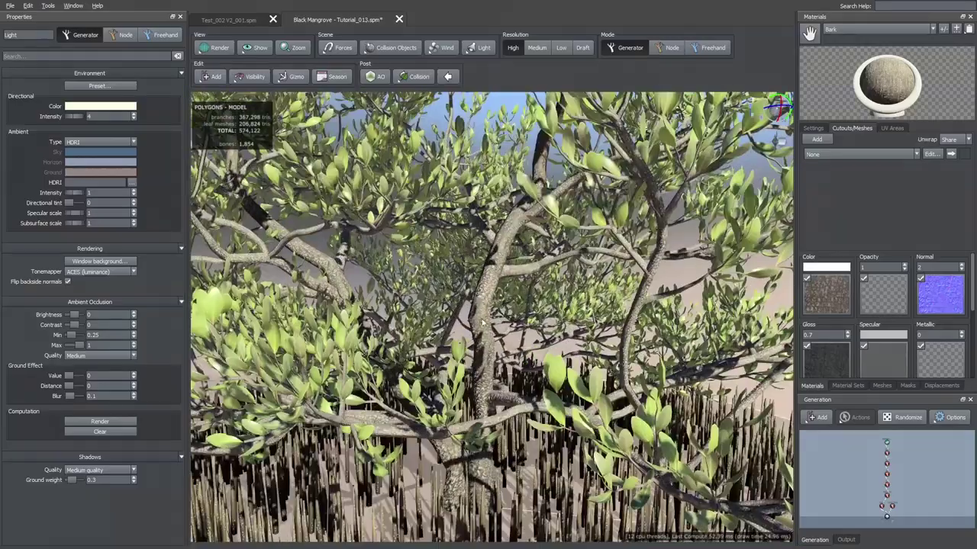
pyautogui.click(481, 293)
pyautogui.moveTo(534, 320); pyautogui.dragTo(595, 328)
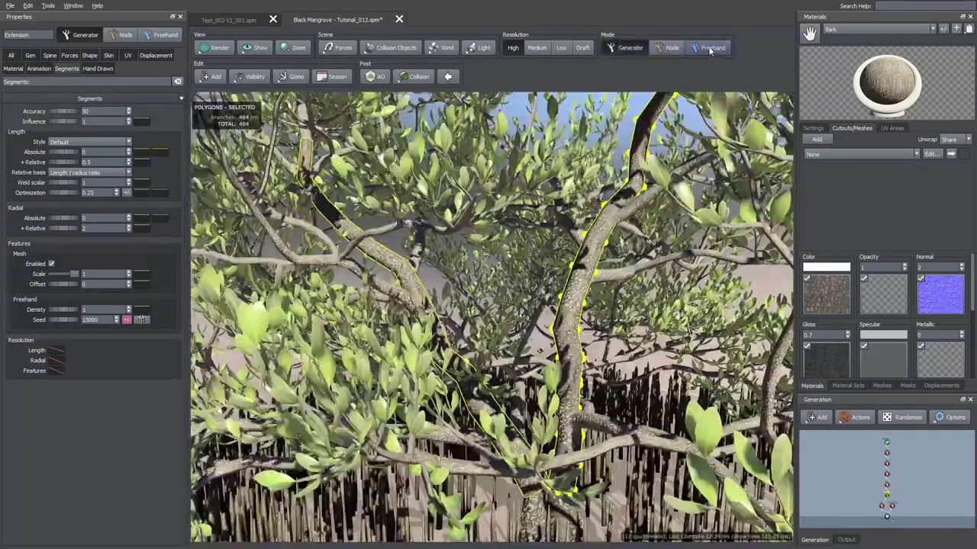
pyautogui.click(711, 48)
pyautogui.click(23, 185)
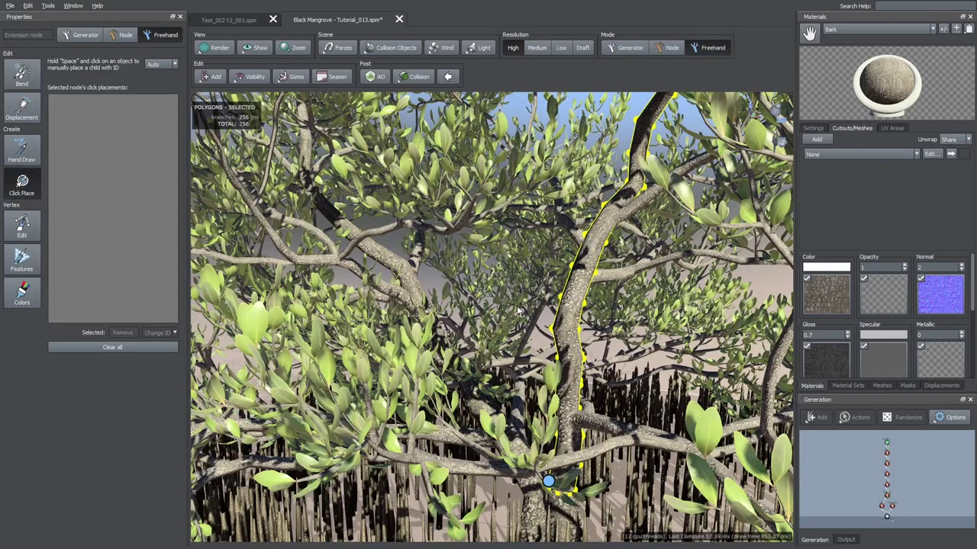
pyautogui.scroll(-6, 569, 311)
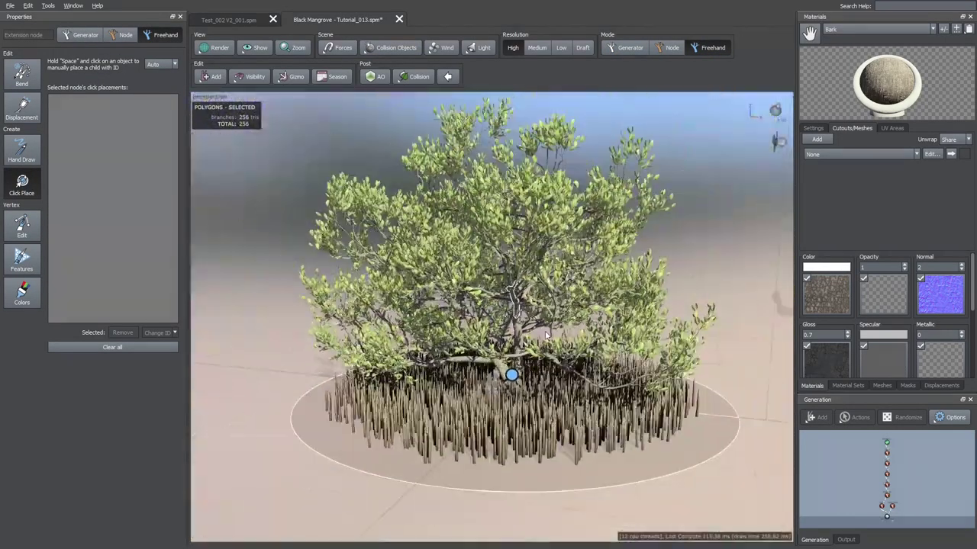
pyautogui.moveTo(568, 311); pyautogui.dragTo(580, 347)
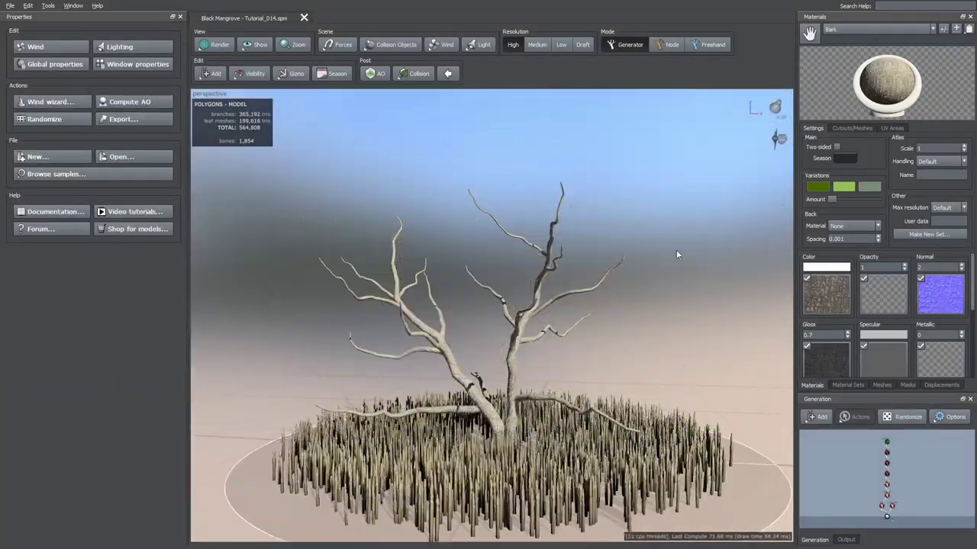
# Select the Big branches and set their skin radius to 0.85 of the parent.
pyautogui.scroll(3, 676, 255)
pyautogui.moveTo(676, 255); pyautogui.dragTo(577, 295)
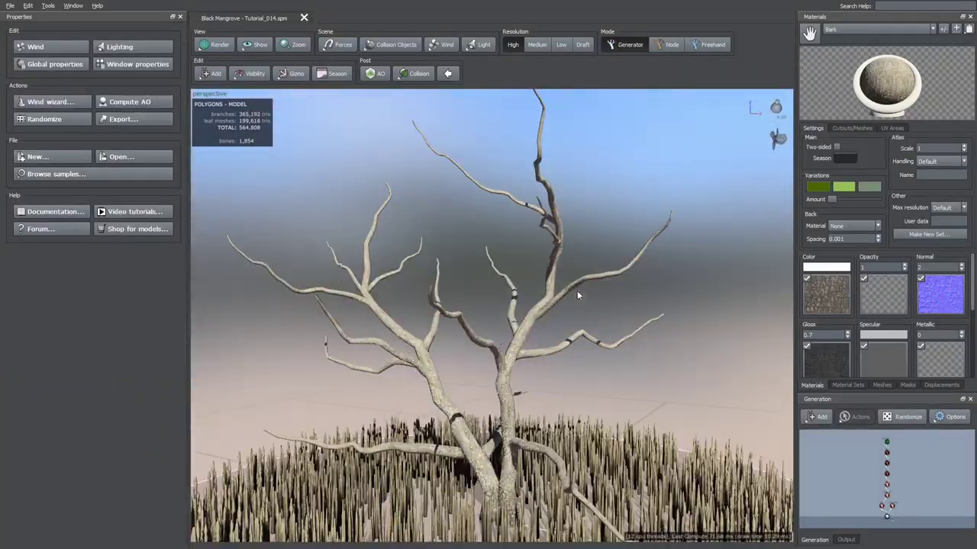
pyautogui.click(530, 357)
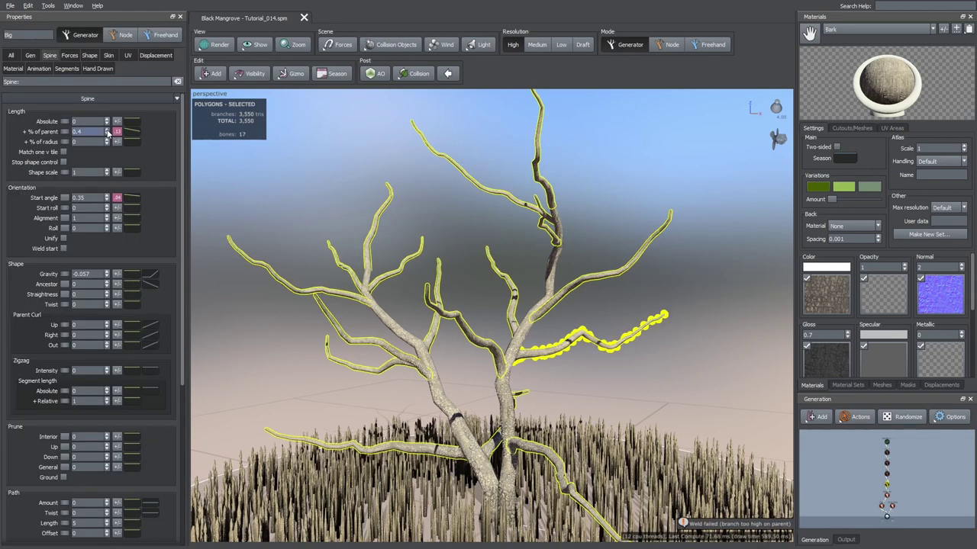
pyautogui.moveTo(107, 133)
pyautogui.mouseDown()
pyautogui.moveTo(93, 133)
pyautogui.moveTo(113, 139)
pyautogui.moveTo(113, 123)
pyautogui.mouseUp()
pyautogui.click(108, 54)
pyautogui.press('Return')
pyautogui.moveTo(480, 354); pyautogui.dragTo(515, 357)
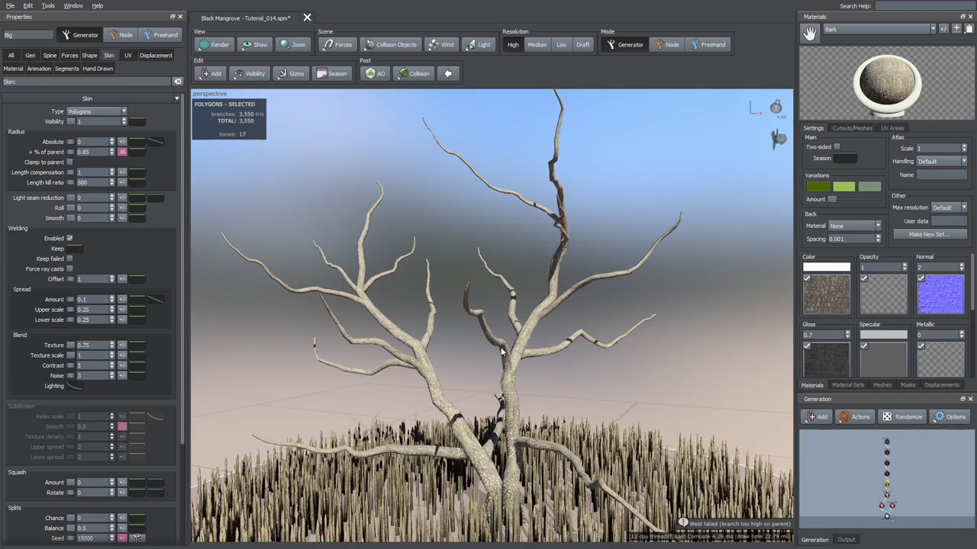
# Select the right trunk extension in Freehand mode and remove its click-placed branch with ID 1.
pyautogui.click(513, 376)
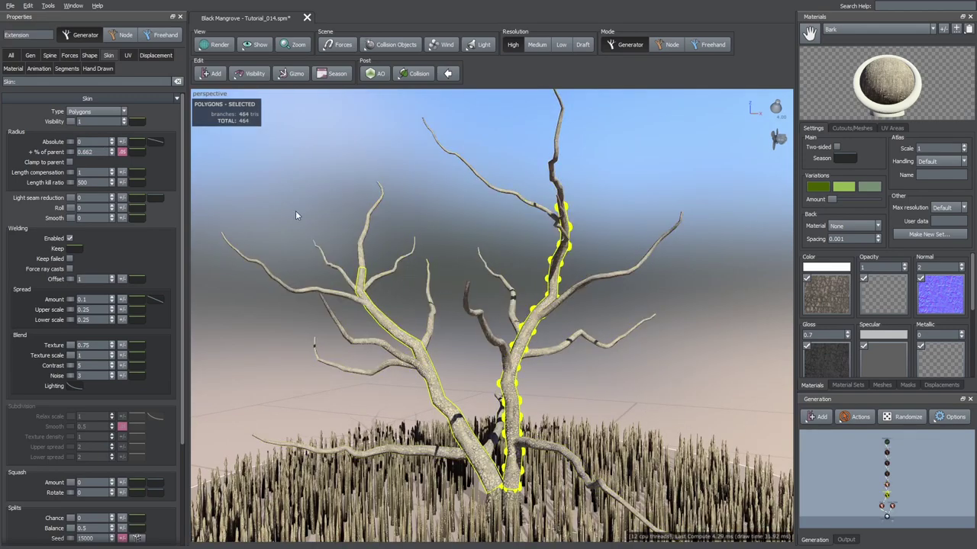
pyautogui.click(711, 44)
pyautogui.moveTo(537, 357); pyautogui.dragTo(492, 360)
pyautogui.click(21, 185)
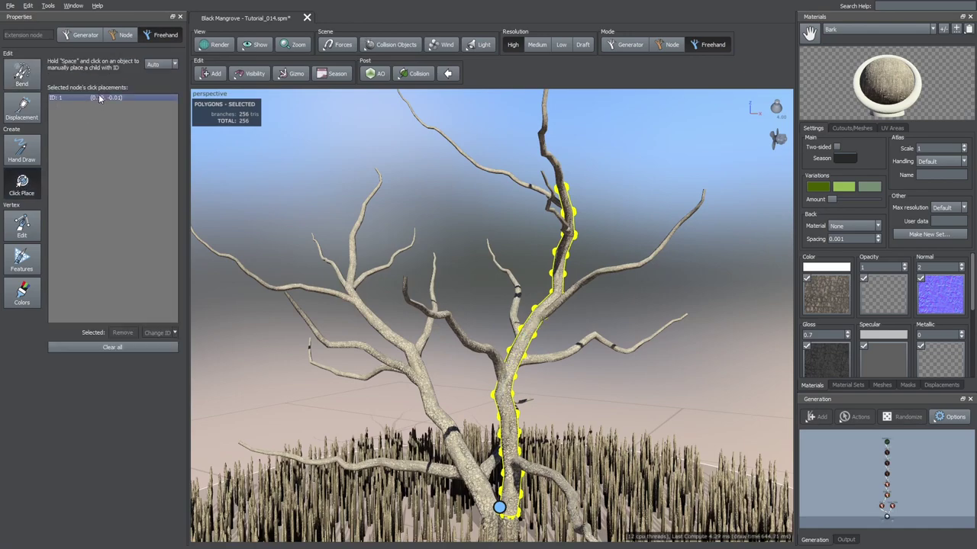
pyautogui.click(101, 98)
pyautogui.moveTo(409, 293); pyautogui.dragTo(368, 284)
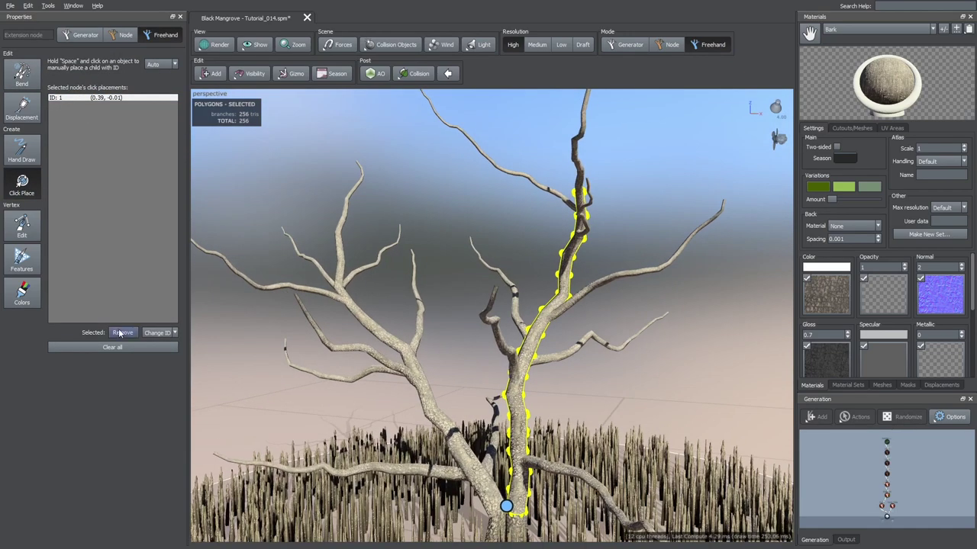
pyautogui.click(119, 332)
pyautogui.scroll(-3, 301, 238)
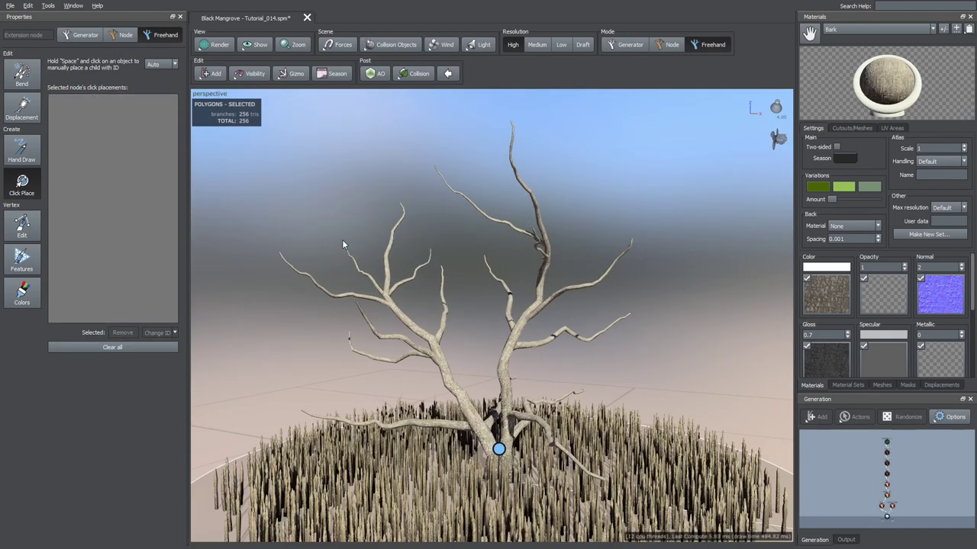
# Deselect the trunk and show the hidden branch and leaf levels of the tree again.
pyautogui.click(342, 241)
pyautogui.press('-')
pyautogui.press('+')
pyautogui.press('+')
pyautogui.press('+')
pyautogui.press('+')
pyautogui.press('+')
pyautogui.scroll(-5, 317, 222)
pyautogui.moveTo(319, 223); pyautogui.dragTo(330, 239)
pyautogui.scroll(1, 330, 240)
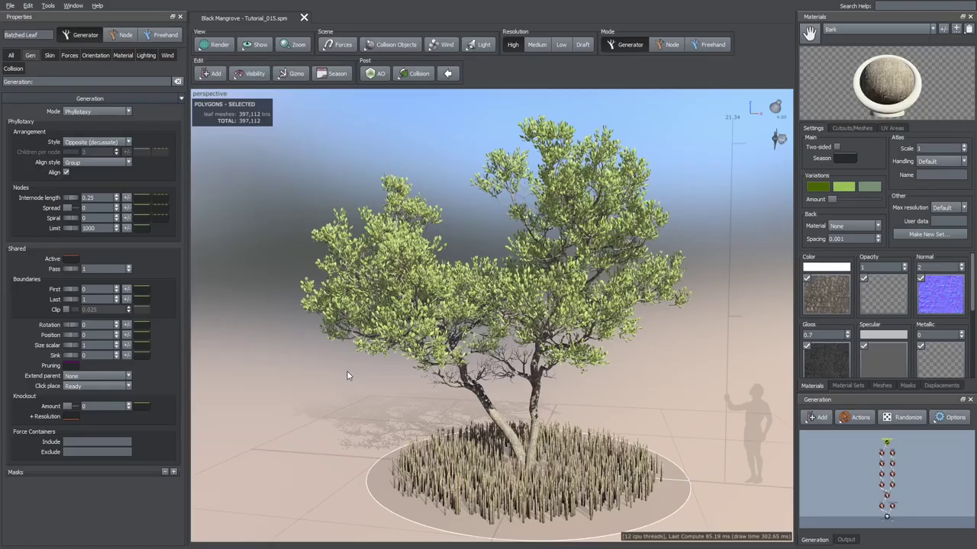
# Select the trunk Extension generator and examine its generation and spine properties.
pyautogui.moveTo(347, 371); pyautogui.dragTo(473, 400, button='middle')
pyautogui.click(483, 390)
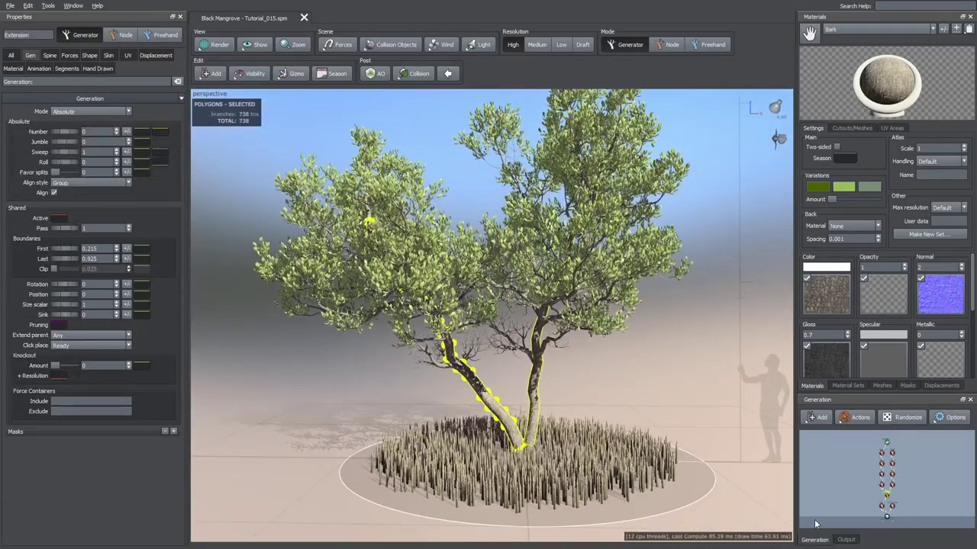
pyautogui.click(51, 55)
pyautogui.moveTo(366, 336); pyautogui.dragTo(488, 363, button='middle')
# Select the Big branch generator of the first branch chain and examine its spine and generation properties.
pyautogui.click(882, 486)
pyautogui.moveTo(700, 404); pyautogui.dragTo(697, 401, button='middle')
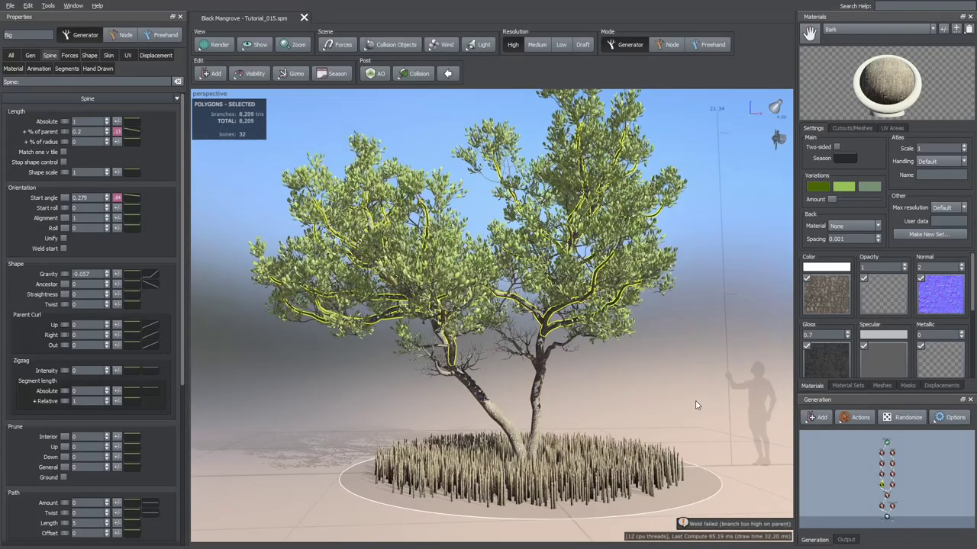
pyautogui.click(30, 56)
pyautogui.moveTo(333, 328); pyautogui.dragTo(358, 329, button='middle')
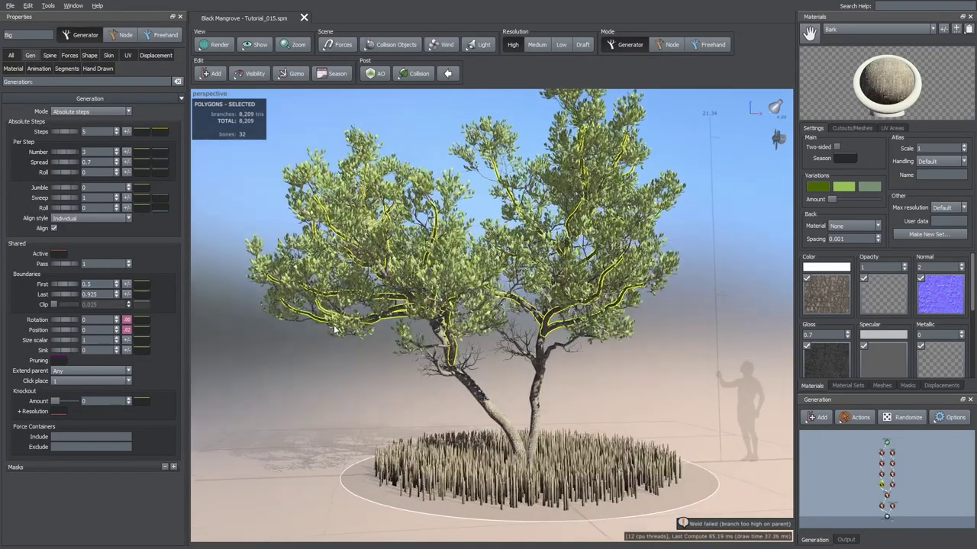
# Try a Planar force of 1 on the Big branches and set it back to 0.
pyautogui.click(70, 56)
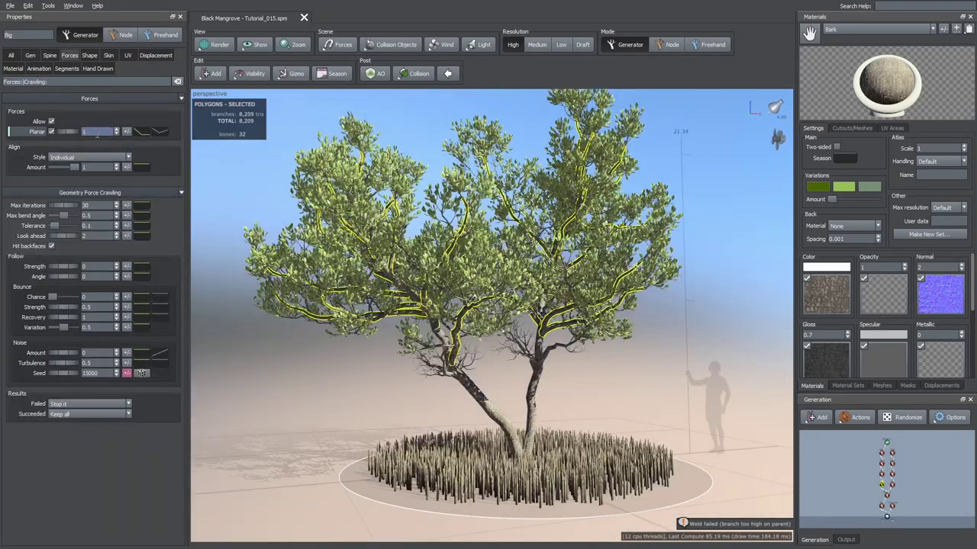
pyautogui.press('Return')
pyautogui.moveTo(450, 313); pyautogui.dragTo(567, 306, button='middle')
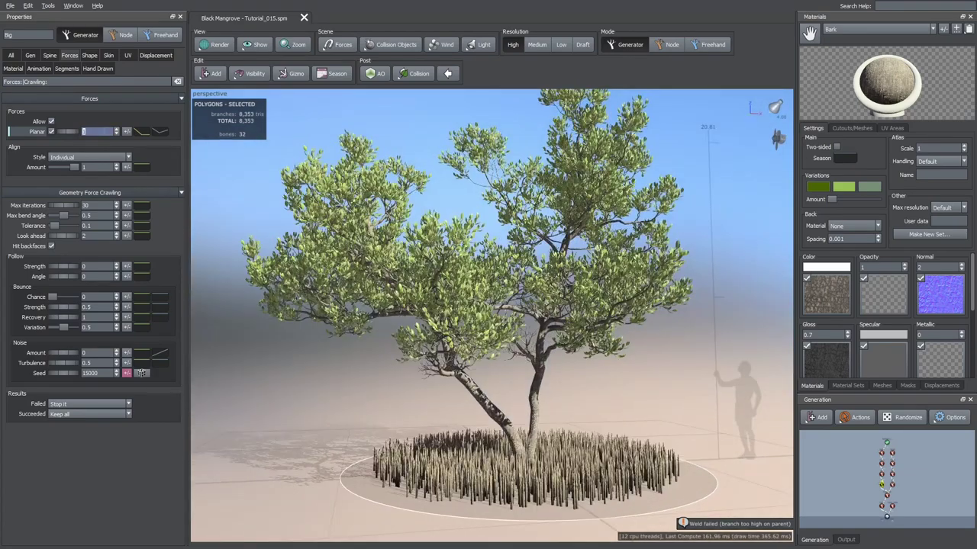
pyautogui.write('0')
pyautogui.press('Return')
pyautogui.moveTo(389, 283); pyautogui.dragTo(505, 333, button='middle')
# Set the Big branches' spine length to 0.35 of the parent.
pyautogui.click(56, 56)
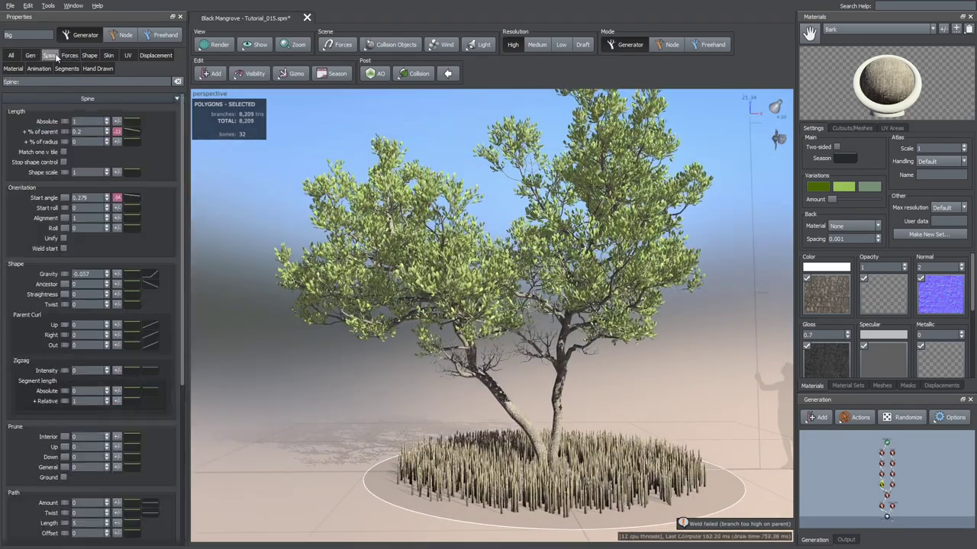
pyautogui.scroll(2, 355, 230)
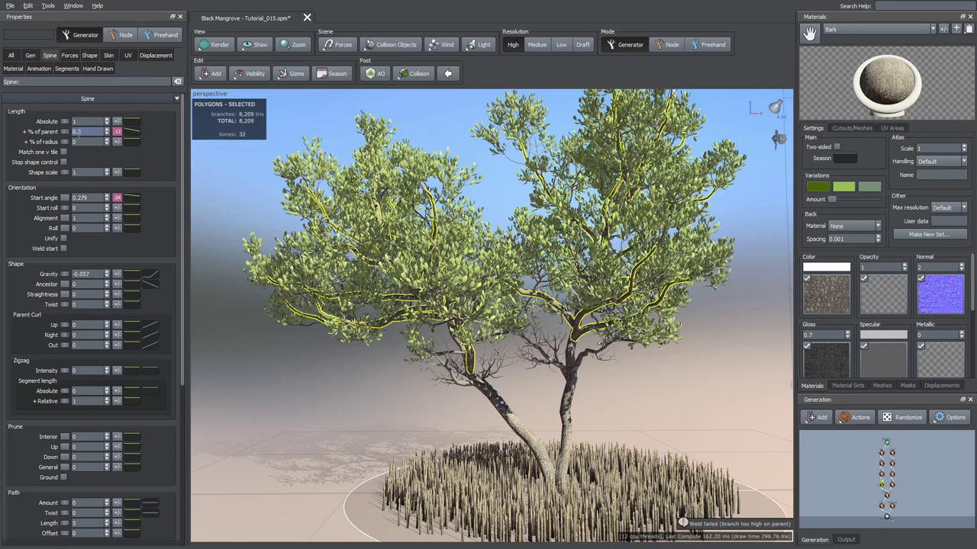
pyautogui.press('BackSpace')
pyautogui.write('35')
pyautogui.press('Return')
pyautogui.scroll(-3, 474, 330)
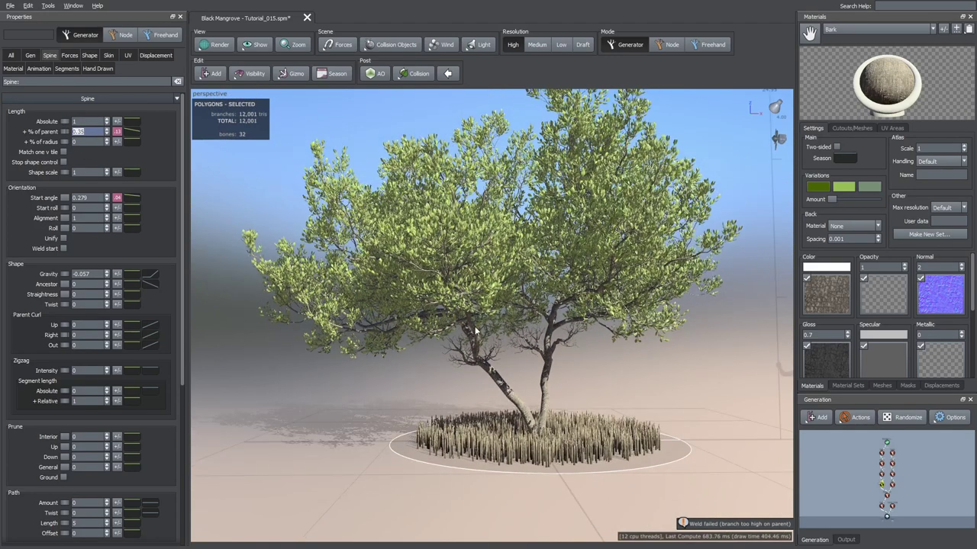
# Return the first chain's Big branches' spine length to 0.2 of the parent.
pyautogui.click(887, 498)
pyautogui.click(881, 486)
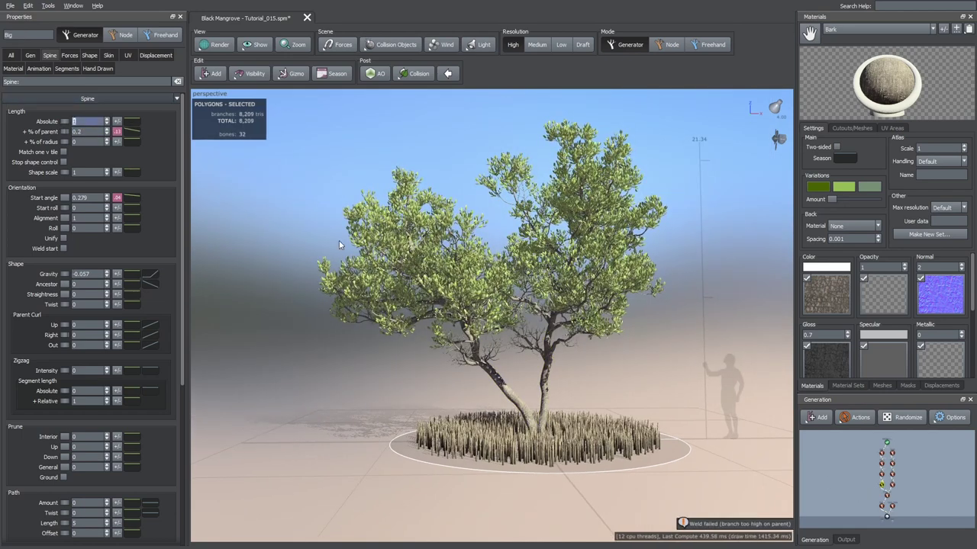
# Try a generation Frequency of 5 on the first chain's Twigs generator and restore its previous value.
pyautogui.scroll(3, 338, 244)
pyautogui.moveTo(868, 478); pyautogui.dragTo(871, 482, button='middle')
pyautogui.click(884, 463)
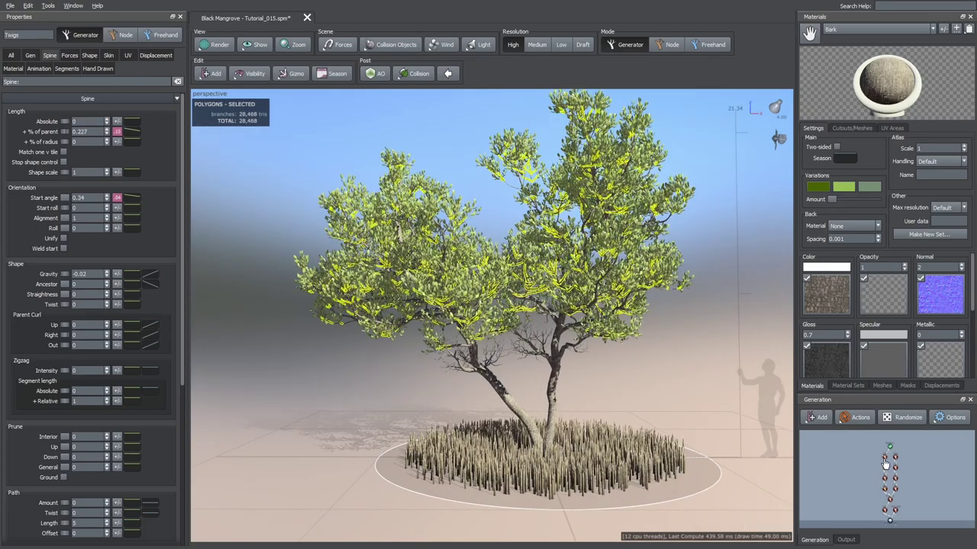
pyautogui.moveTo(671, 351); pyautogui.dragTo(713, 342)
pyautogui.scroll(2, 878, 463)
pyautogui.click(30, 56)
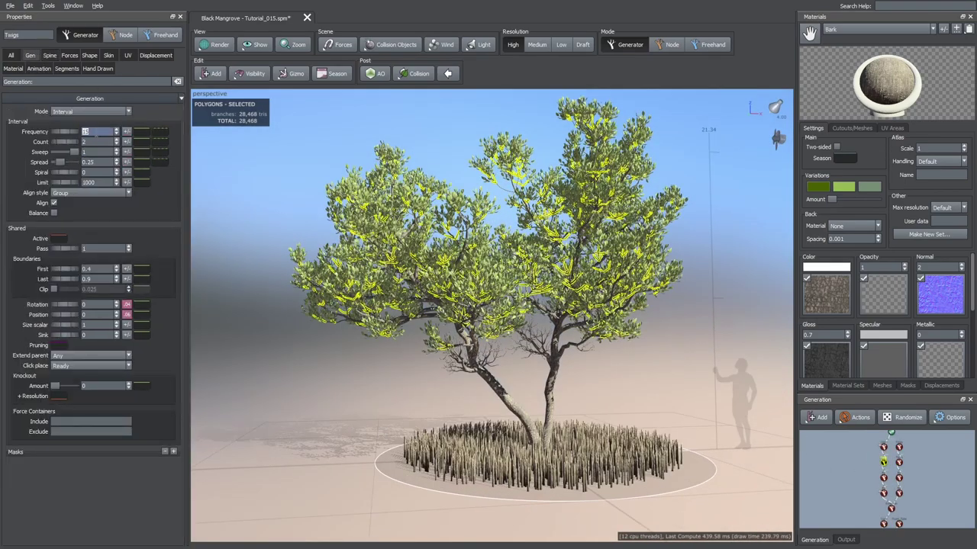
pyautogui.write('5')
pyautogui.press('Return')
pyautogui.moveTo(458, 305)
pyautogui.mouseDown()
pyautogui.moveTo(458, 381)
pyautogui.moveTo(458, 309)
pyautogui.mouseUp()
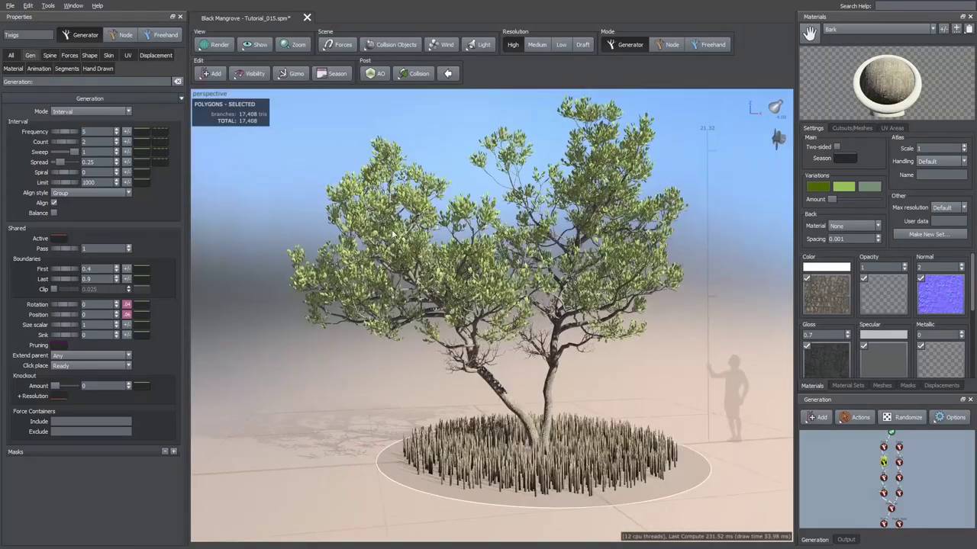
pyautogui.doubleClick(97, 132)
pyautogui.moveTo(248, 217); pyautogui.dragTo(312, 229)
# Box-select the branch chains in the generation graph and examine the second chain's four generators on the tree.
pyautogui.moveTo(847, 454); pyautogui.dragTo(843, 454)
pyautogui.moveTo(843, 454); pyautogui.dragTo(828, 458, button='middle')
pyautogui.scroll(1, 839, 465)
pyautogui.moveTo(848, 440); pyautogui.dragTo(875, 507)
pyautogui.click(901, 504)
pyautogui.moveTo(902, 440); pyautogui.dragTo(875, 508)
pyautogui.scroll(5, 551, 336)
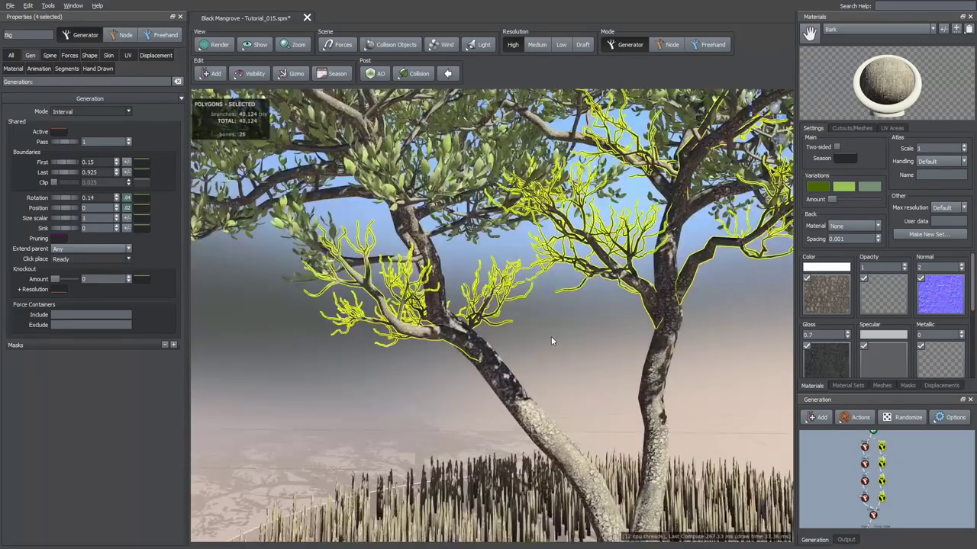
pyautogui.moveTo(551, 335); pyautogui.dragTo(504, 340)
# Set the Late noise Amount in the spine properties of the second chain's outermost Twigs to 1.5.
pyautogui.click(882, 463)
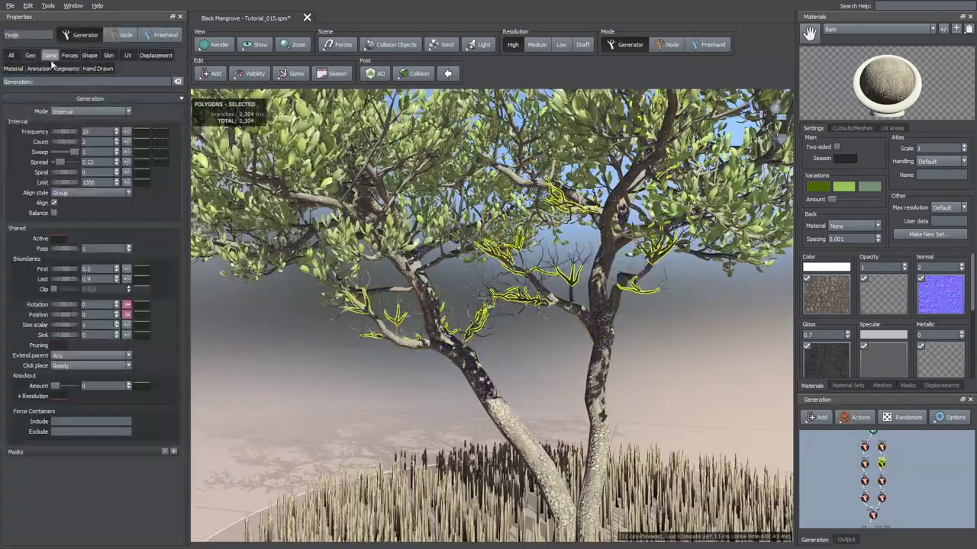
pyautogui.click(51, 57)
pyautogui.scroll(-4, 126, 418)
pyautogui.click(882, 448)
pyautogui.doubleClick(81, 432)
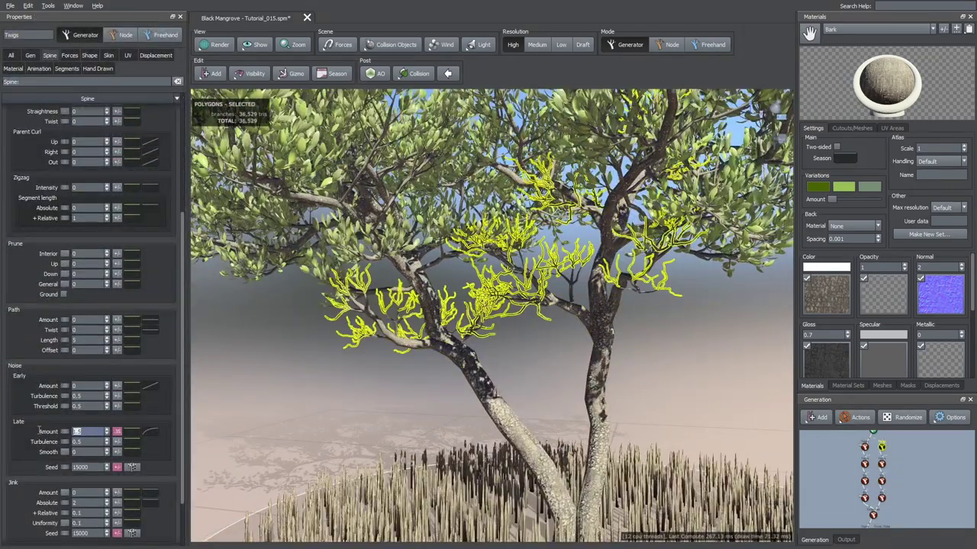
pyautogui.write('1.5')
pyautogui.press('Return')
pyautogui.scroll(-5, 355, 413)
pyautogui.click(340, 406)
pyautogui.scroll(-2, 339, 407)
pyautogui.moveTo(340, 406); pyautogui.dragTo(340, 432, button='middle')
pyautogui.moveTo(340, 432)
pyautogui.mouseDown()
pyautogui.moveTo(371, 427)
pyautogui.moveTo(348, 436)
pyautogui.mouseUp()
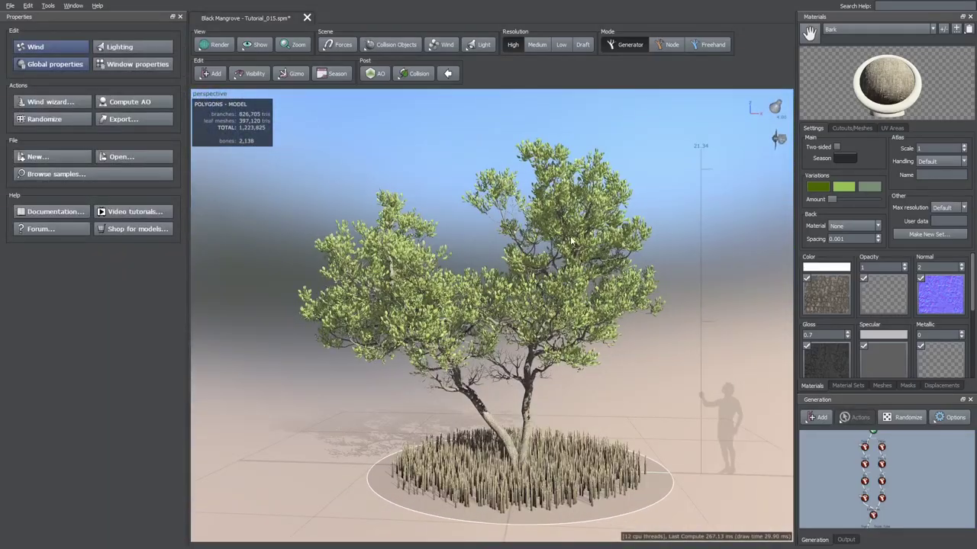
# Open the Pruning parent curve of the Batched Leaf generator for the 5 - Extension level.
pyautogui.moveTo(836, 460); pyautogui.dragTo(828, 474, button='middle')
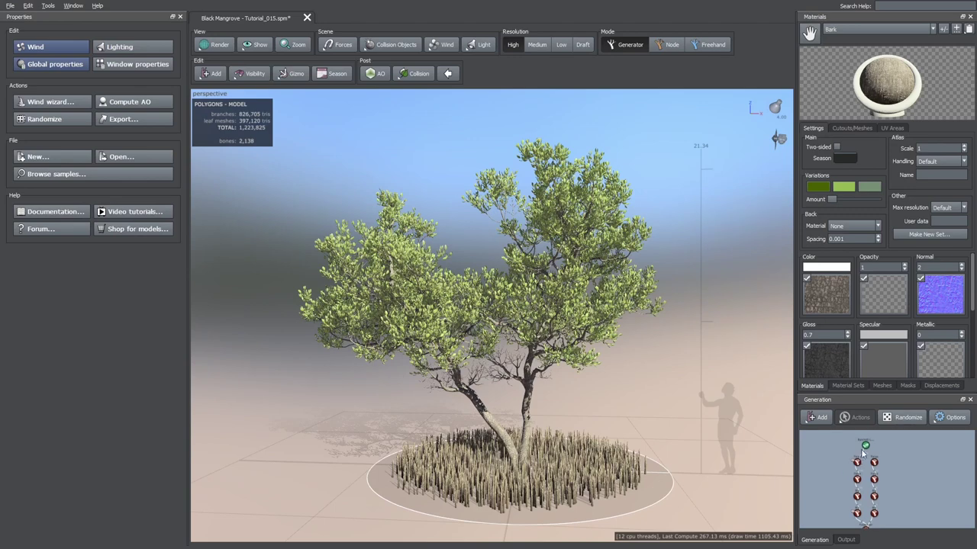
pyautogui.click(865, 445)
pyautogui.moveTo(521, 349); pyautogui.dragTo(534, 352, button='middle')
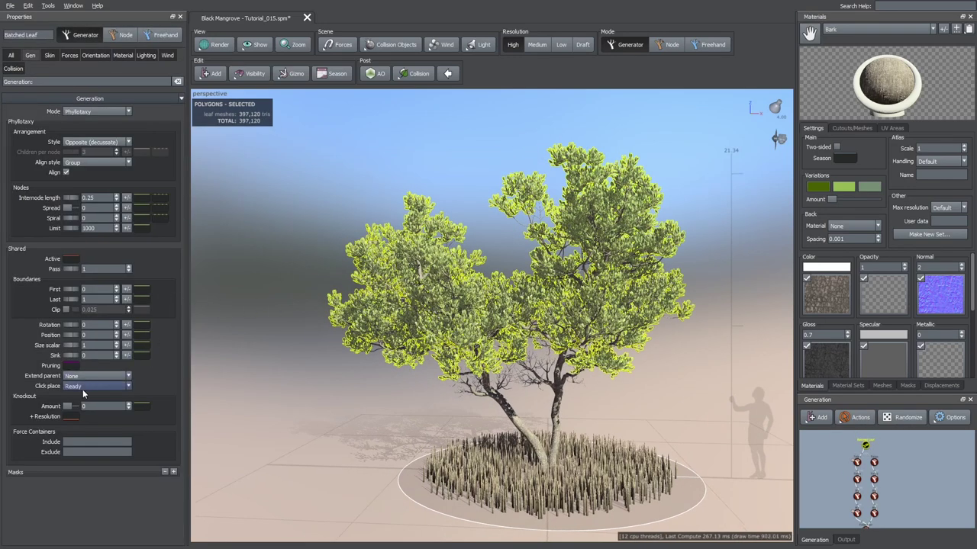
pyautogui.click(69, 367)
pyautogui.moveTo(174, 363); pyautogui.dragTo(135, 242)
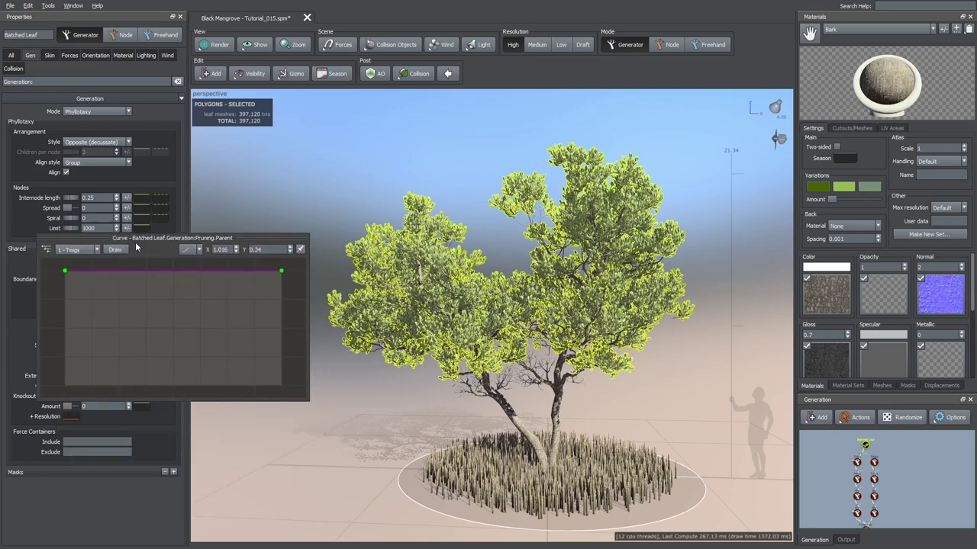
pyautogui.click(68, 246)
pyautogui.click(77, 299)
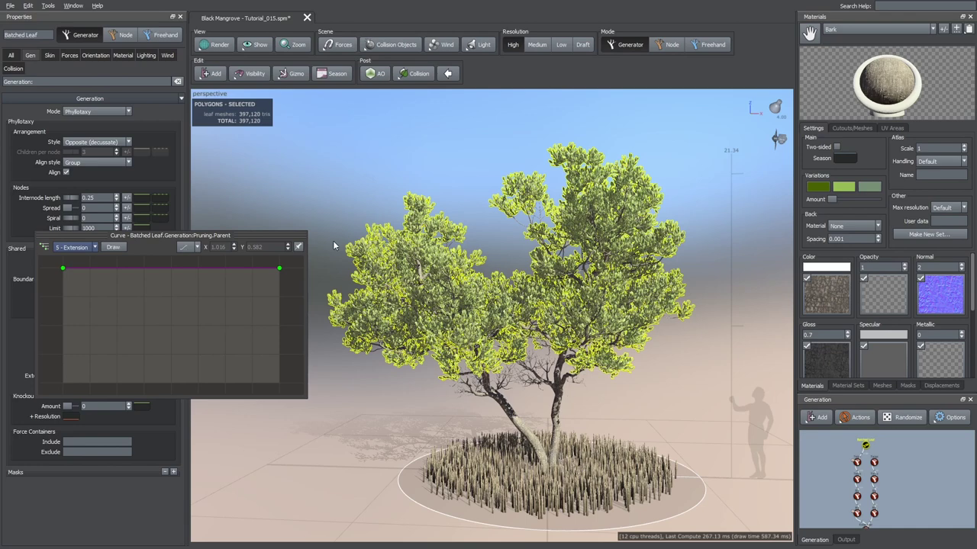
# Shape the leaf pruning curve to hold at 1 until about 0.69, fall to about 0 at 0.77 and stay low to the end.
pyautogui.click(212, 268)
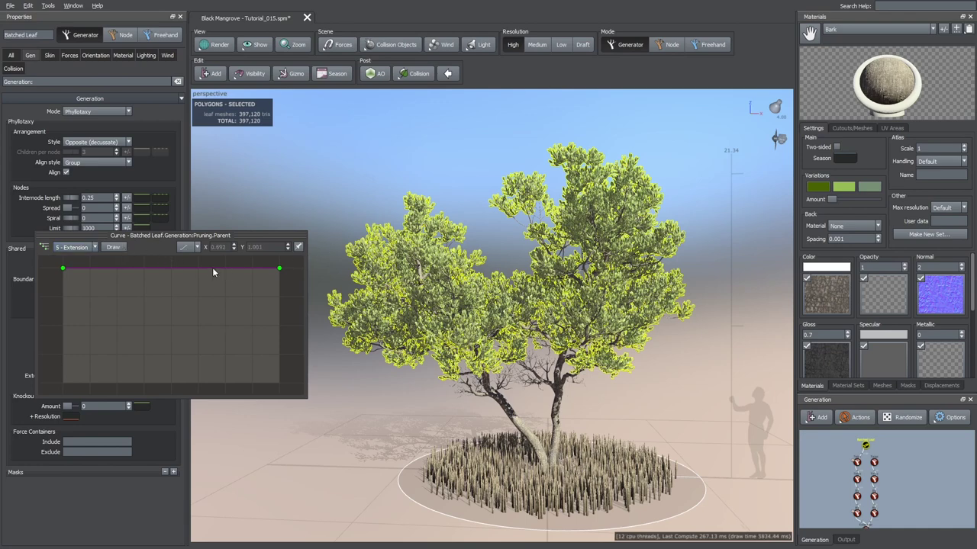
pyautogui.moveTo(280, 269); pyautogui.dragTo(284, 385)
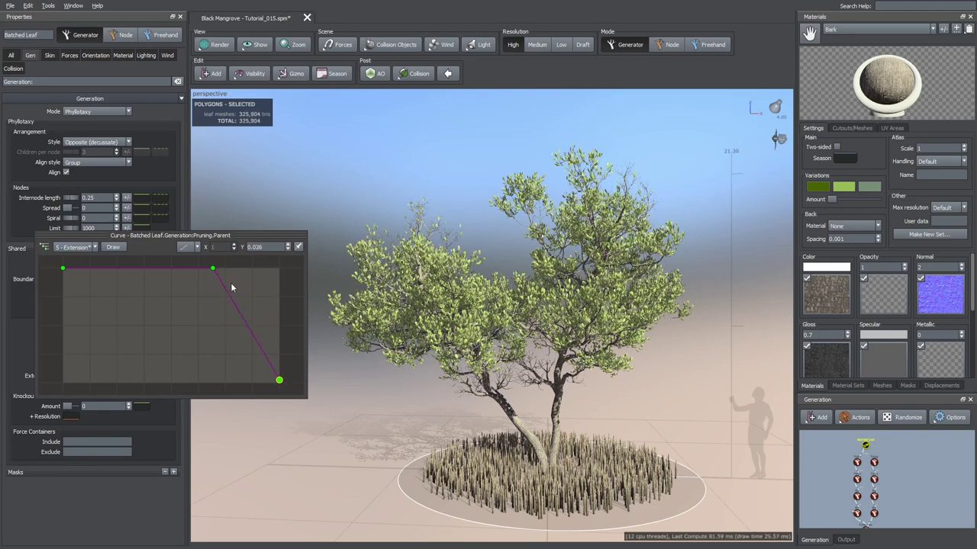
pyautogui.moveTo(232, 287); pyautogui.dragTo(230, 379)
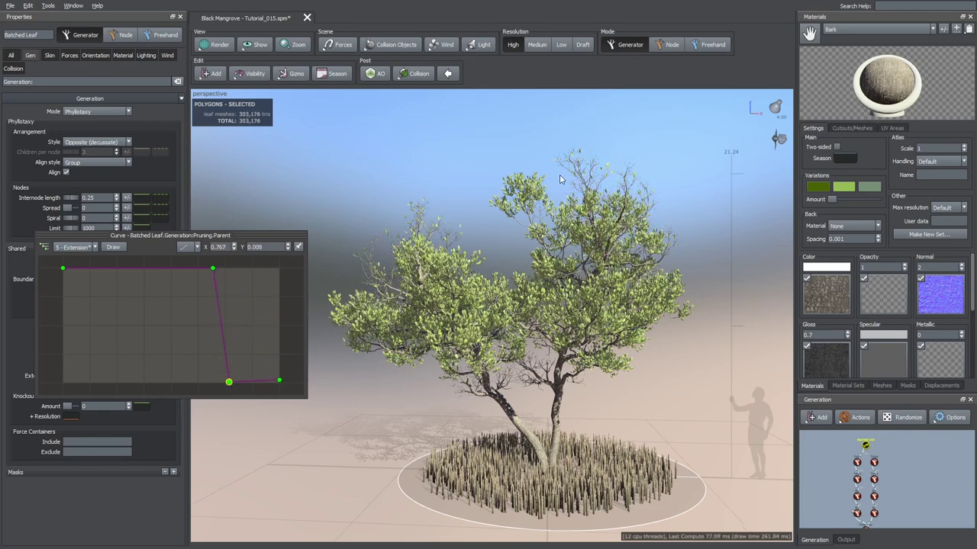
# Set the Y value of the leaf pruning curve's end point to 0 and deselect the leaf generator.
pyautogui.scroll(3, 654, 114)
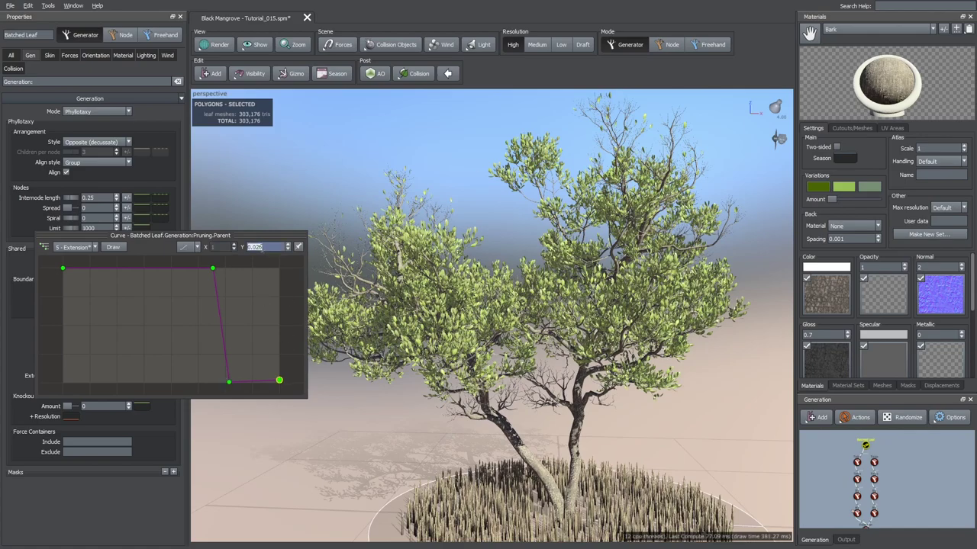
pyautogui.write('0')
pyautogui.press('Return')
pyautogui.write('08')
pyautogui.press('Return')
pyautogui.moveTo(412, 296); pyautogui.dragTo(433, 201)
pyautogui.scroll(-4, 421, 232)
pyautogui.scroll(3, 428, 231)
pyautogui.scroll(-2, 423, 252)
pyautogui.click(428, 203)
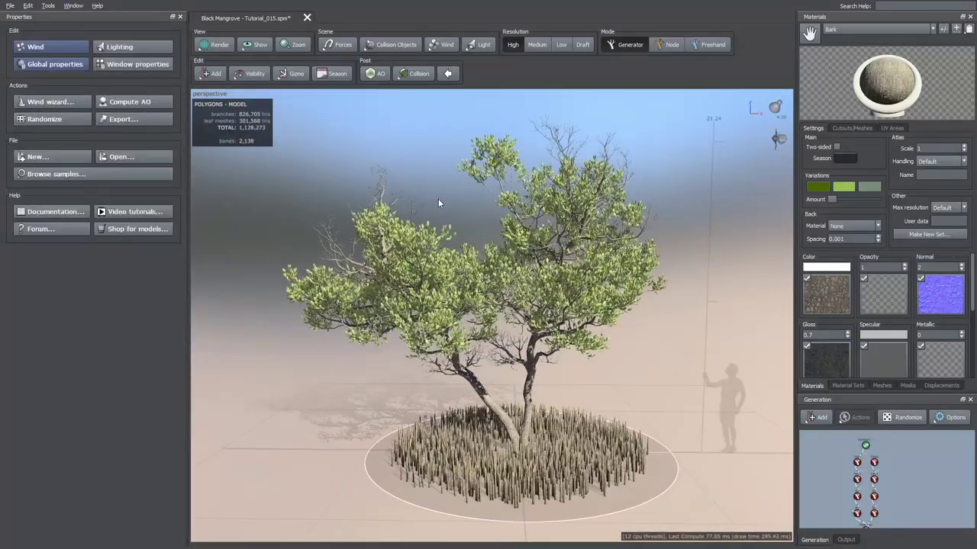